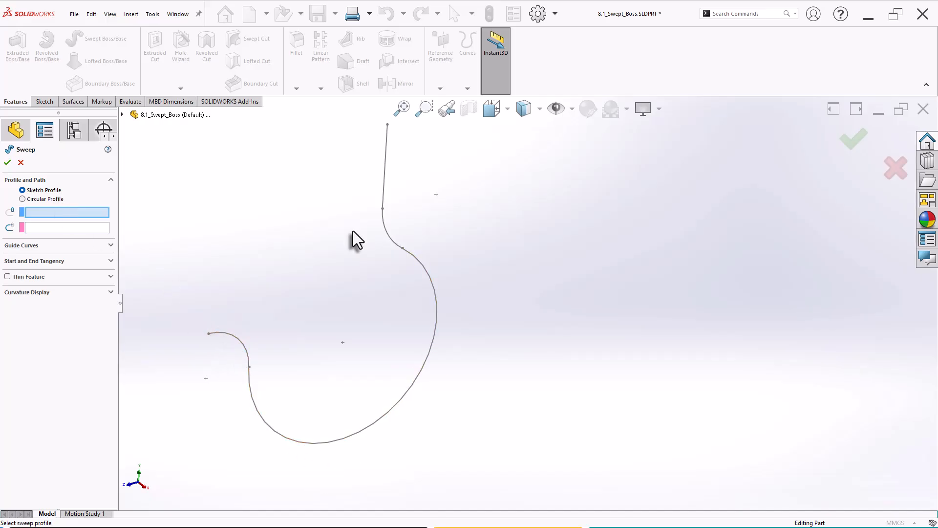
Sweep a solid circular profile with a 15 mm diameter along the hook-shaped sketch
{"action": "left_click", "coordinate": [36, 200]}
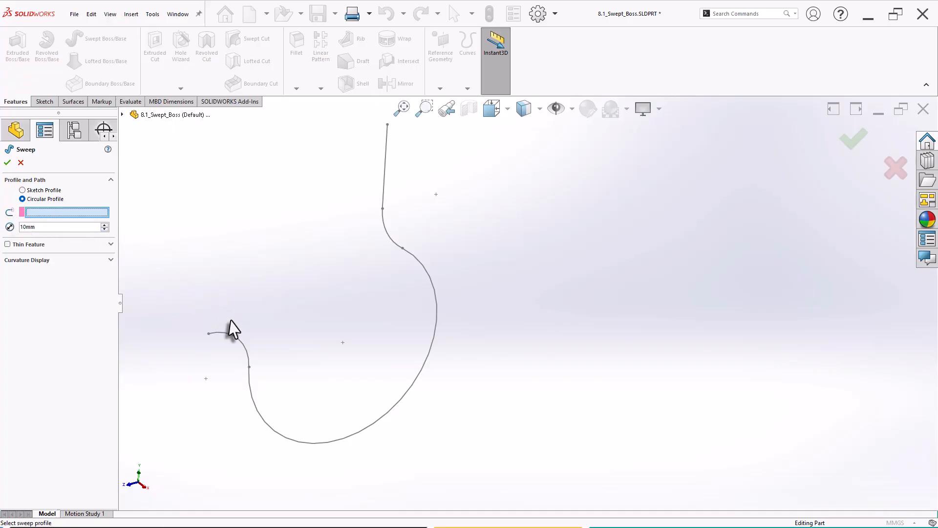
{"action": "left_click", "coordinate": [242, 342]}
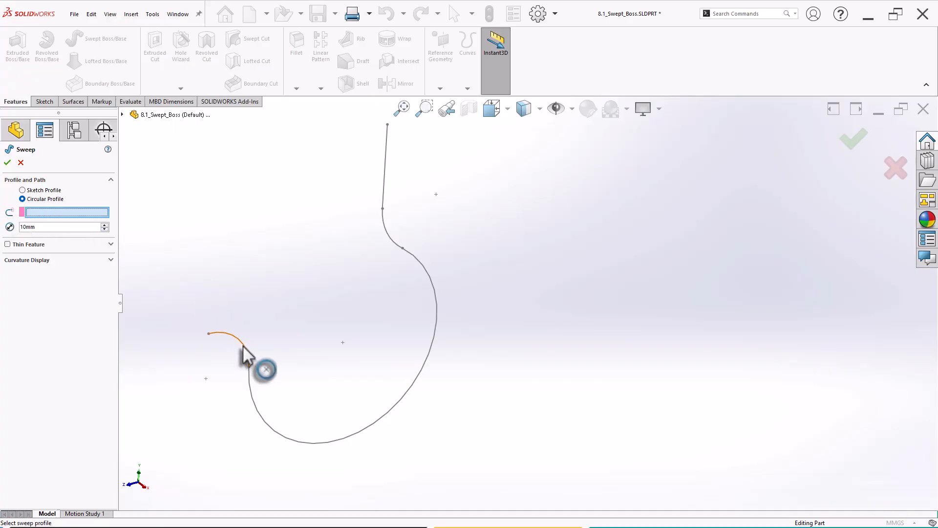
{"action": "left_click", "coordinate": [243, 345]}
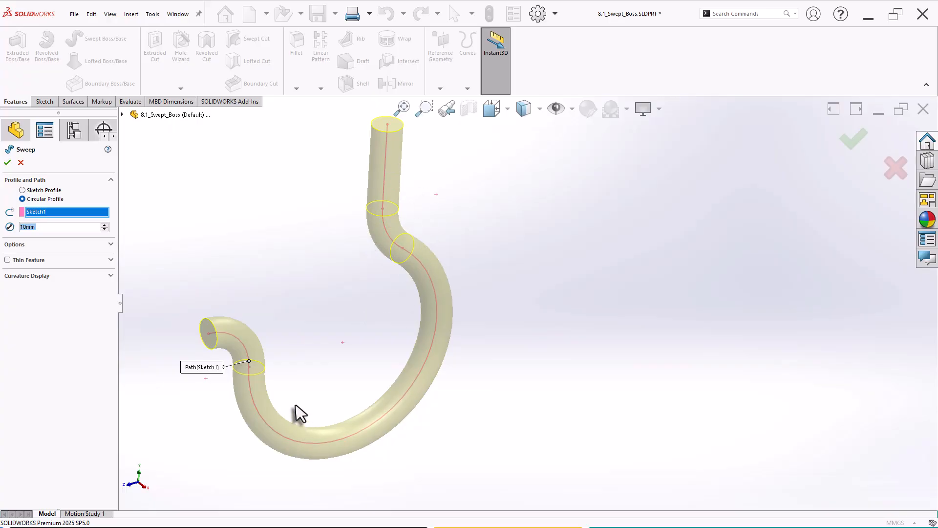
{"action": "scroll", "coordinate": [142, 289], "scroll_direction": "up", "scroll_amount": 1}
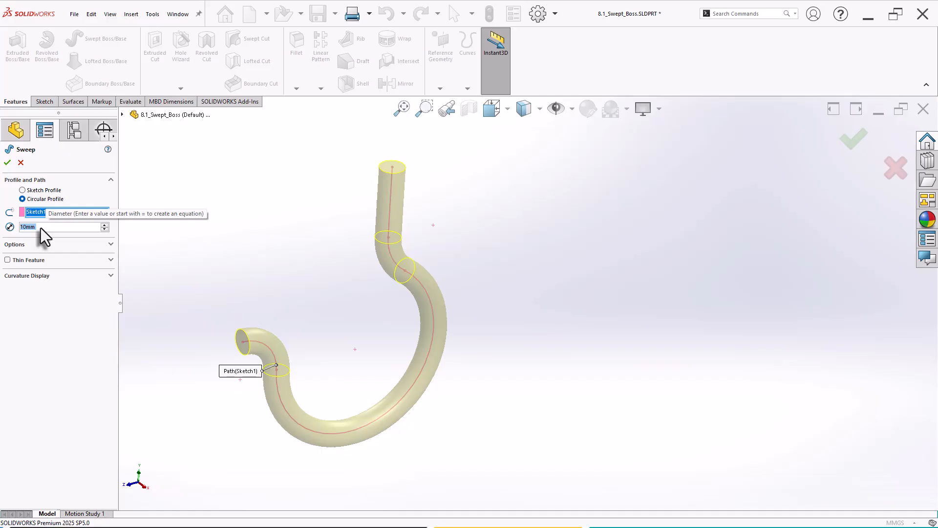
{"action": "type", "text": "15"}
{"action": "key", "text": "Return"}
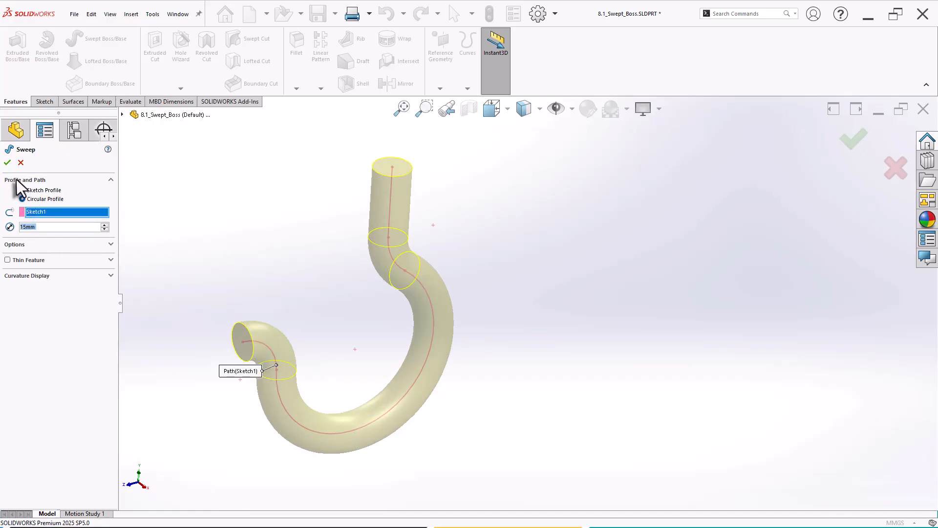
{"action": "left_click", "coordinate": [7, 163]}
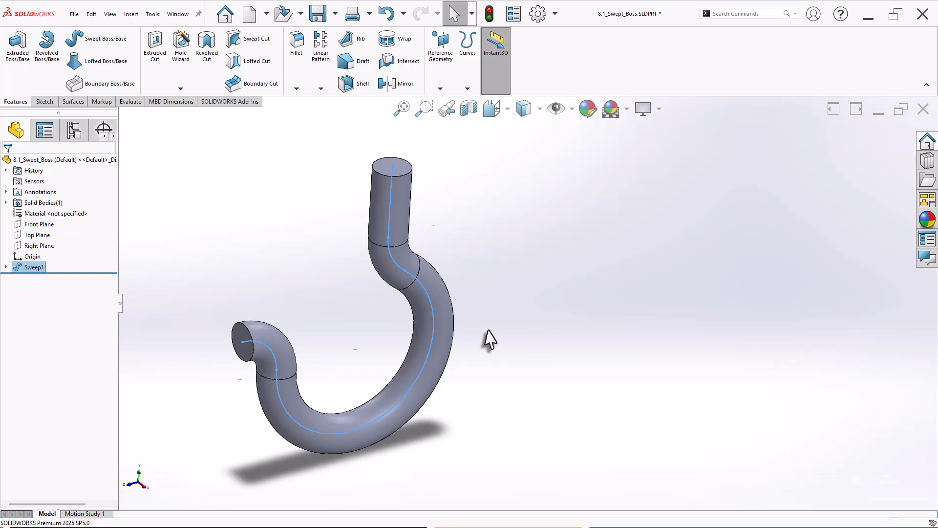
{"action": "mouse_move", "coordinate": [503, 323]}
{"action": "middle_mouse_down"}
{"action": "mouse_move", "coordinate": [537, 314]}
{"action": "mouse_move", "coordinate": [591, 324]}
{"action": "mouse_move", "coordinate": [494, 308]}
{"action": "mouse_move", "coordinate": [484, 299]}
{"action": "mouse_move", "coordinate": [498, 259]}
{"action": "mouse_move", "coordinate": [496, 299]}
{"action": "mouse_move", "coordinate": [536, 330]}
{"action": "mouse_move", "coordinate": [507, 320]}
{"action": "mouse_move", "coordinate": [486, 297]}
{"action": "mouse_move", "coordinate": [510, 307]}
{"action": "middle_mouse_up"}
Delete the solid sweep feature while keeping its hook-shaped path sketch
{"action": "left_click", "coordinate": [41, 267]}
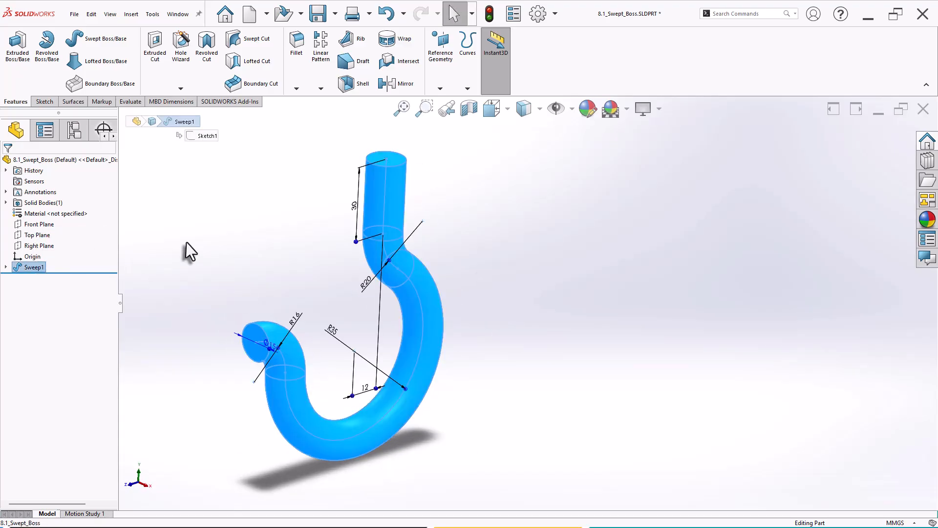
{"action": "key", "text": "Delete"}
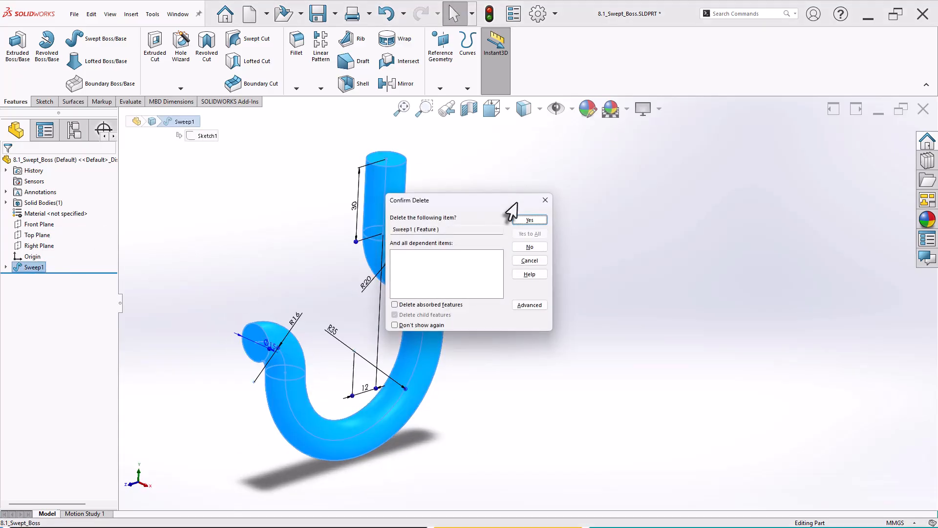
{"action": "left_click", "coordinate": [532, 220]}
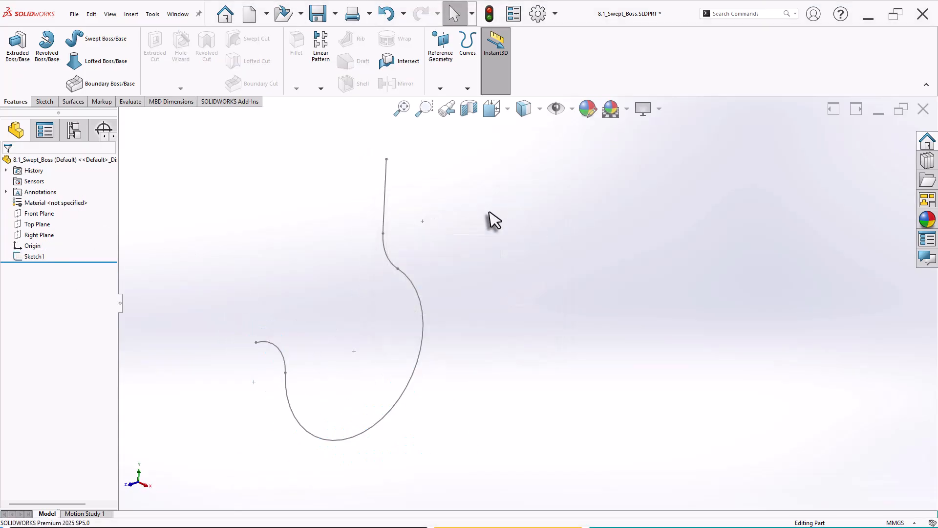
Set up a 10 mm circular-profile sweep along the hook sketch as a one-direction thin feature with 1 mm wall thickness
{"action": "left_click", "coordinate": [115, 41]}
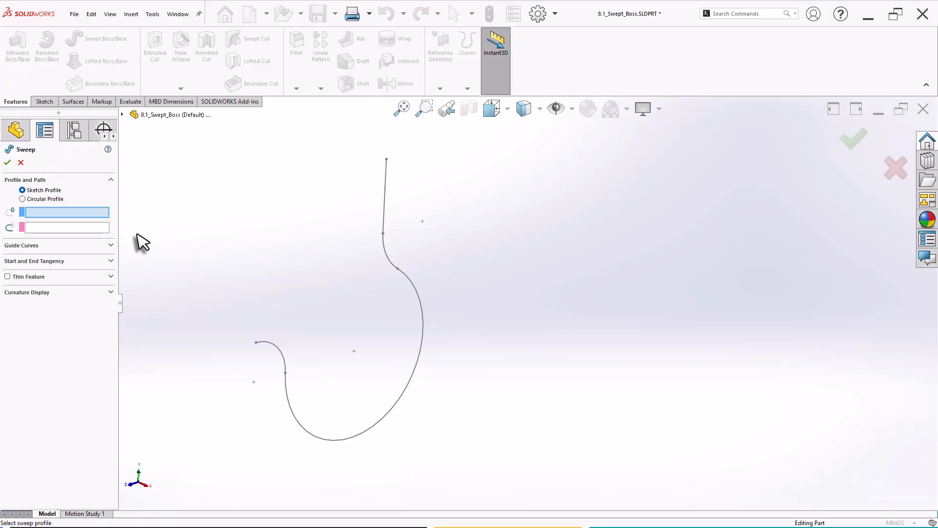
{"action": "left_click", "coordinate": [51, 200]}
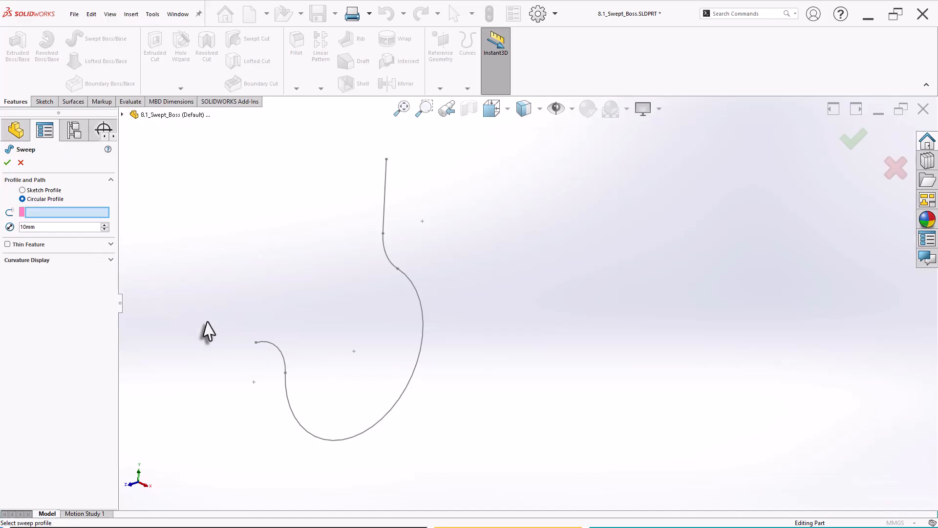
{"action": "left_click", "coordinate": [276, 348]}
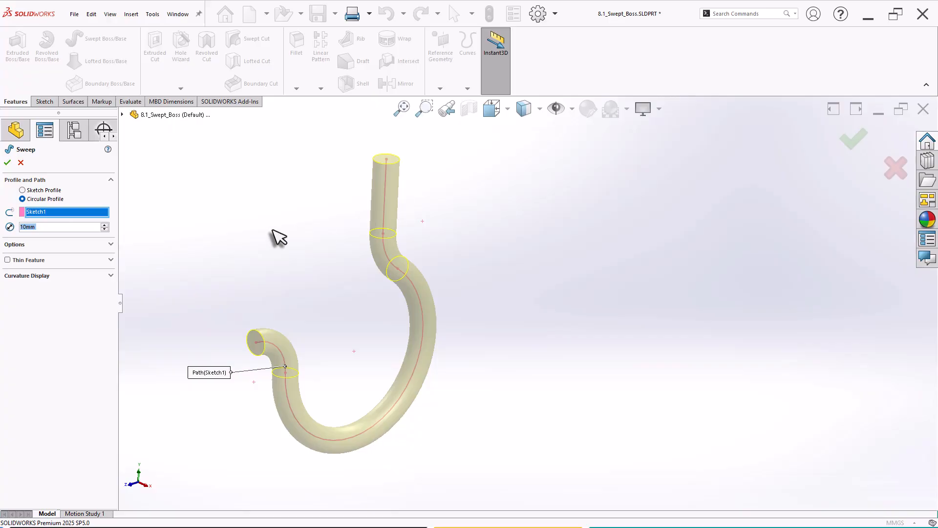
{"action": "left_click", "coordinate": [24, 260]}
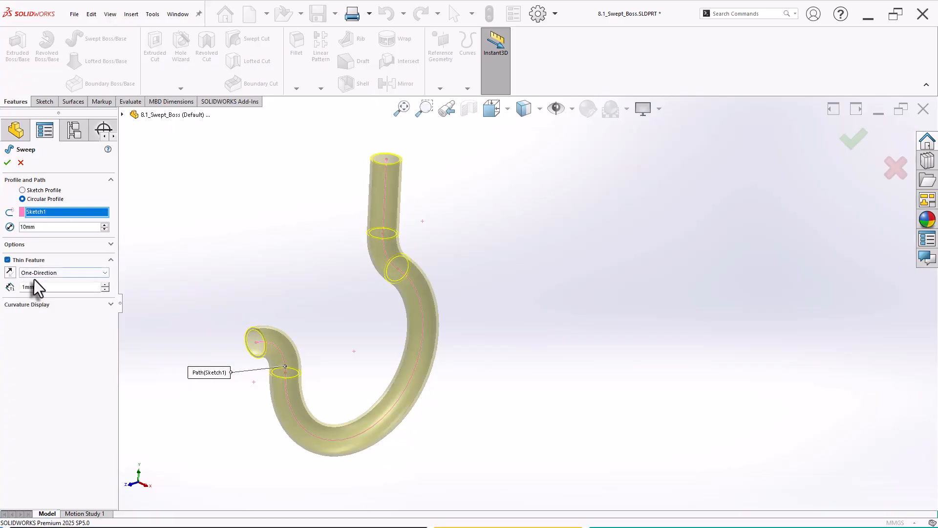
{"action": "left_click", "coordinate": [46, 286]}
{"action": "scroll", "coordinate": [339, 327], "scroll_direction": "down", "scroll_amount": 5}
{"action": "middle_click_drag", "start_coordinate": [361, 306], "coordinate": [351, 308]}
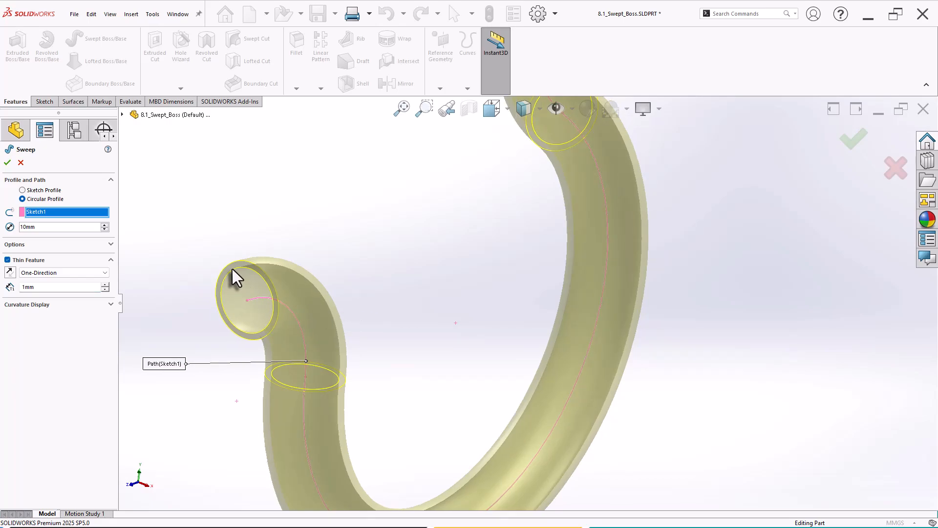
Compare the thin wall's inward and outward directions by reversing it, and finish the hollow sweep
{"action": "left_click", "coordinate": [10, 272]}
{"action": "left_click", "coordinate": [10, 272]}
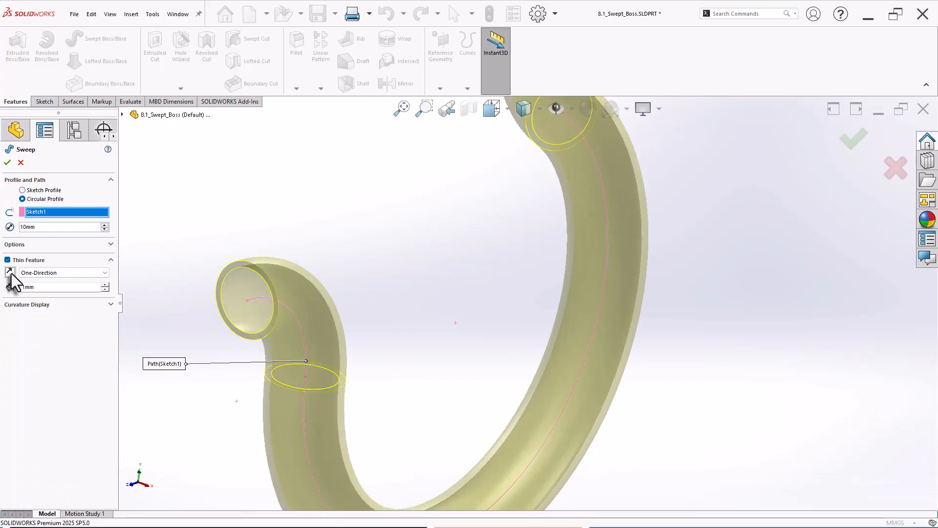
{"action": "left_click", "coordinate": [10, 272]}
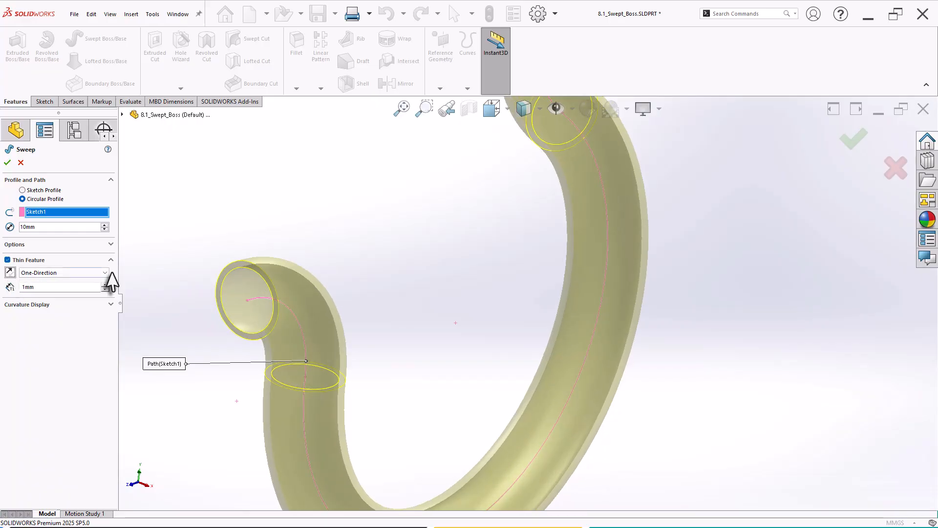
{"action": "scroll", "coordinate": [452, 293], "scroll_direction": "up", "scroll_amount": 5}
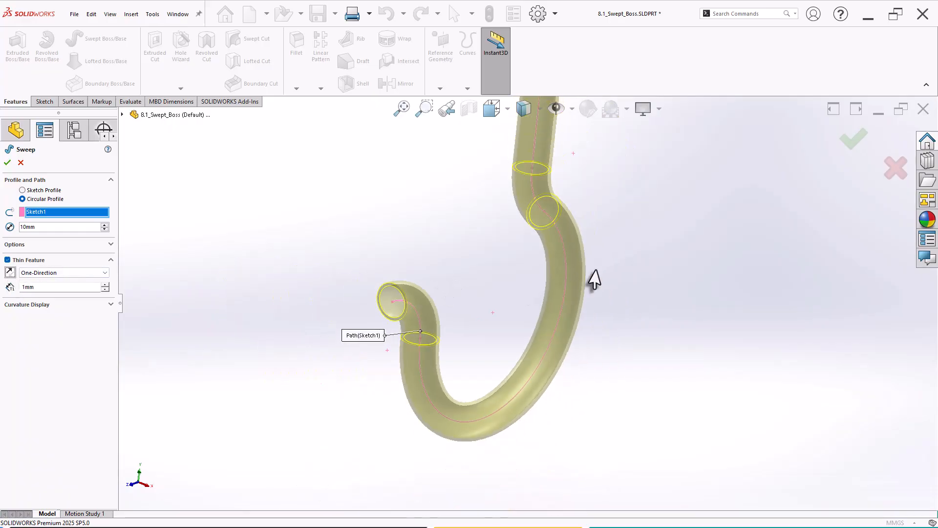
{"action": "left_click", "coordinate": [7, 162]}
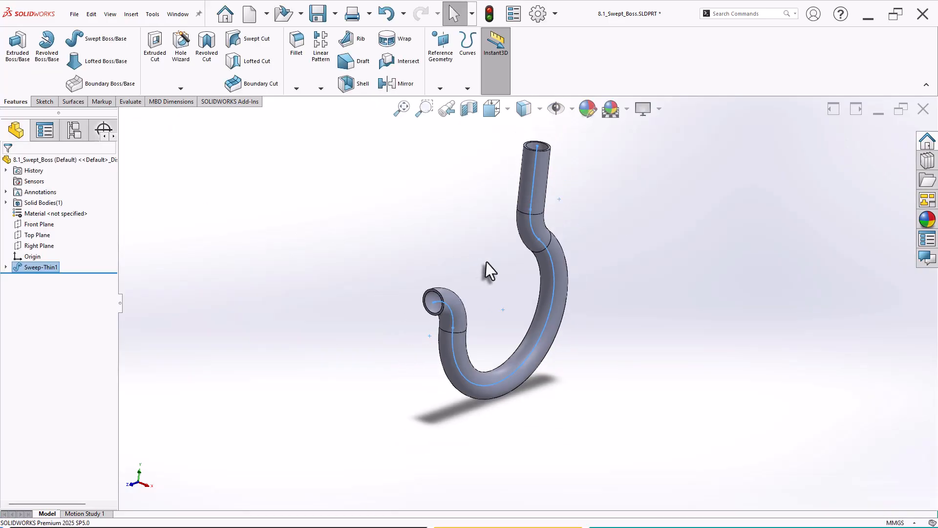
{"action": "key", "text": "f"}
{"action": "left_click", "coordinate": [641, 275]}
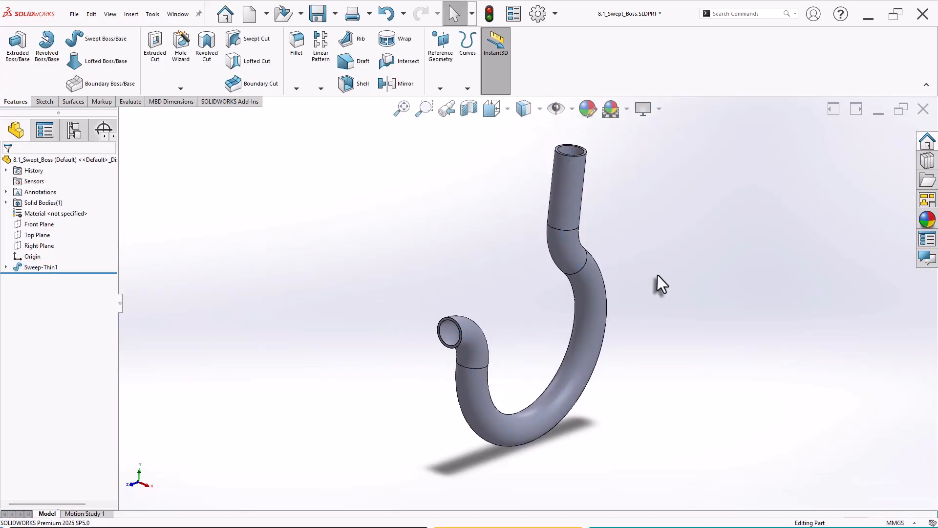
{"action": "mouse_move", "coordinate": [632, 259]}
{"action": "middle_mouse_down"}
{"action": "mouse_move", "coordinate": [676, 274]}
{"action": "mouse_move", "coordinate": [605, 268]}
{"action": "mouse_move", "coordinate": [634, 320]}
{"action": "mouse_move", "coordinate": [624, 306]}
{"action": "mouse_move", "coordinate": [628, 274]}
{"action": "middle_mouse_up"}
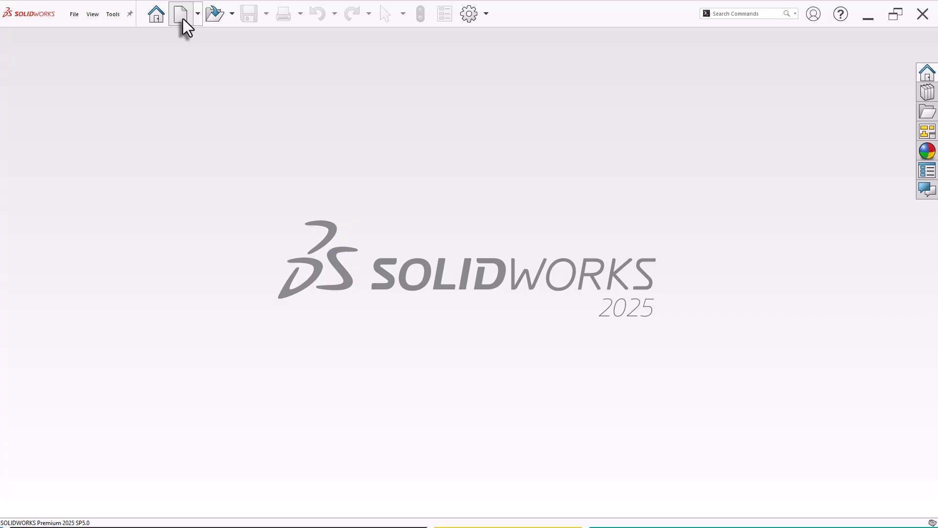
Create a new part document and start a sketch on the Right Plane
{"action": "left_click", "coordinate": [182, 17]}
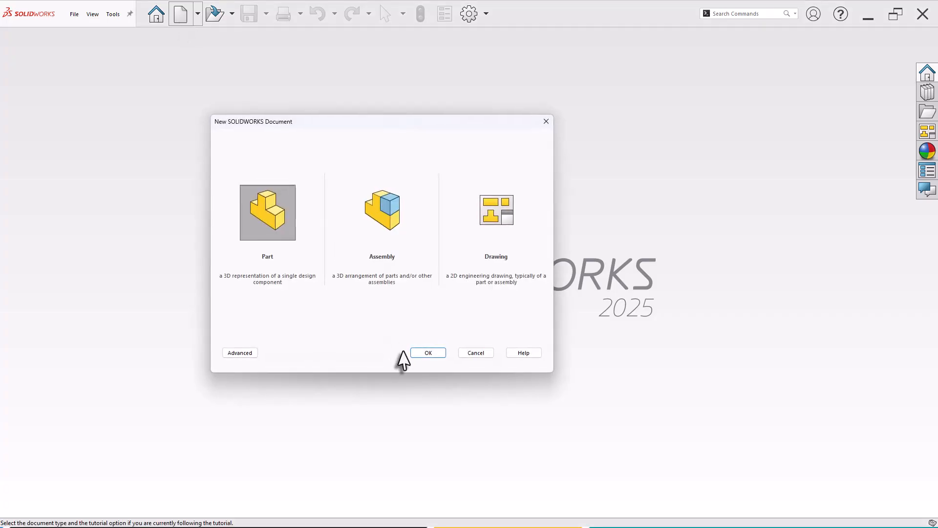
{"action": "left_click", "coordinate": [422, 353]}
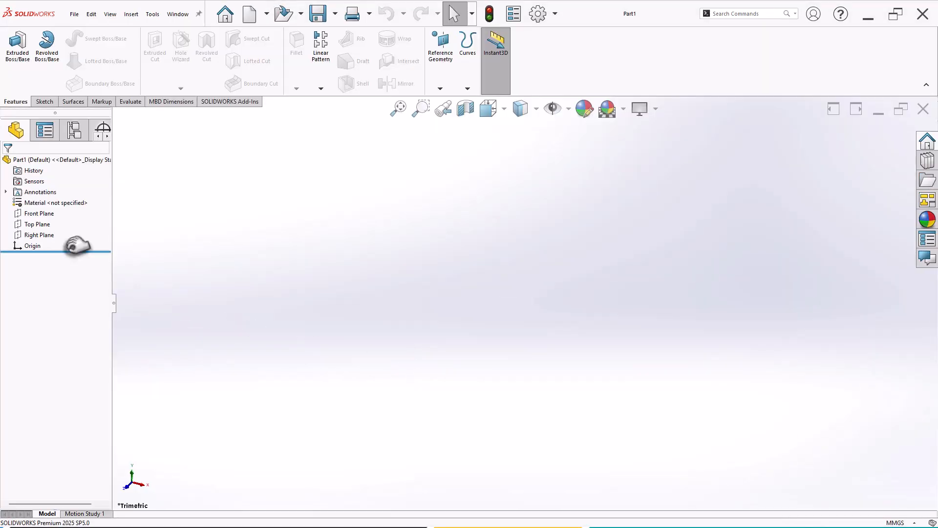
{"action": "left_click", "coordinate": [48, 236]}
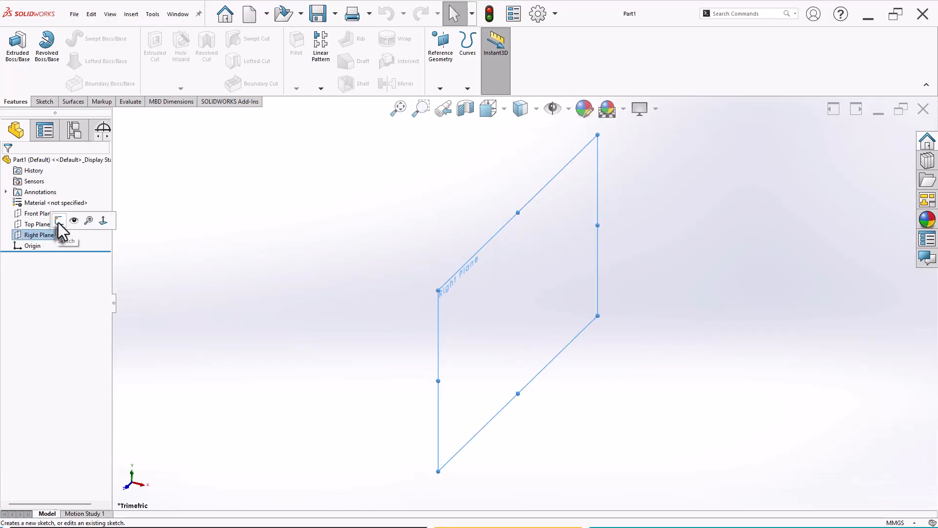
{"action": "left_click", "coordinate": [59, 220]}
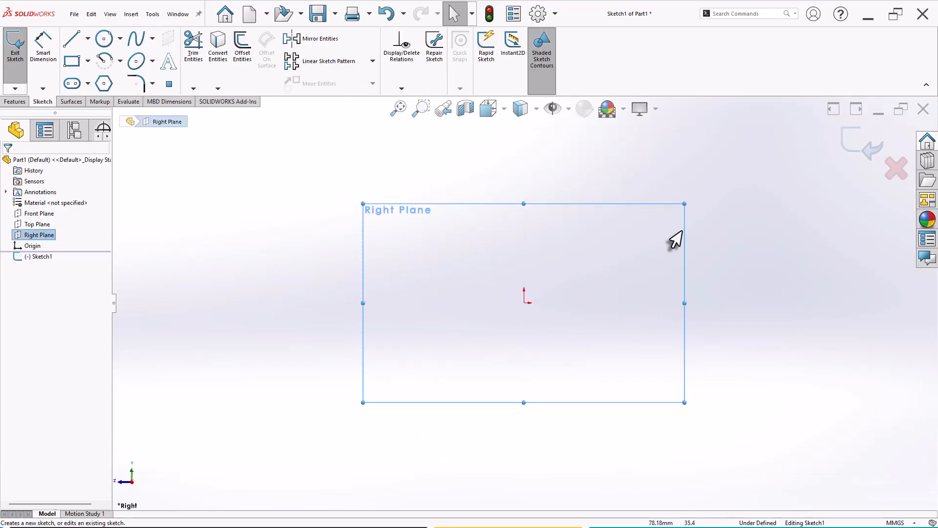
Sketch a vertical midpoint line about 76 mm long, centred on the origin
{"action": "left_click", "coordinate": [87, 38]}
{"action": "left_click", "coordinate": [96, 79]}
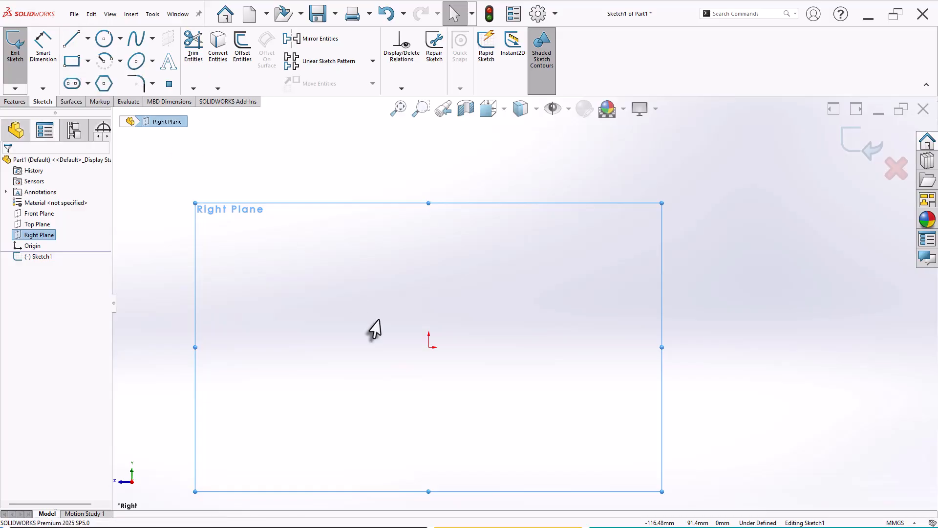
{"action": "left_click", "coordinate": [429, 347]}
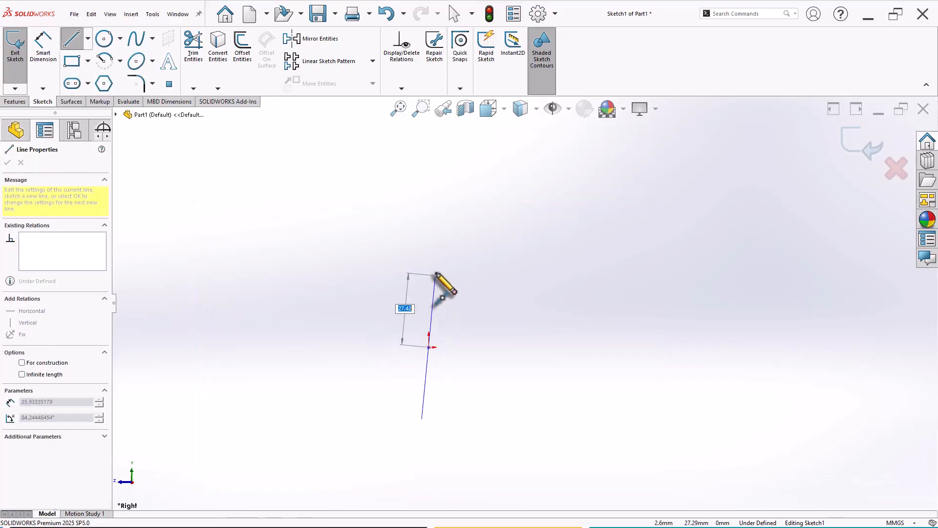
{"action": "left_click", "coordinate": [429, 247]}
{"action": "right_click", "coordinate": [519, 238]}
{"action": "left_click", "coordinate": [521, 241]}
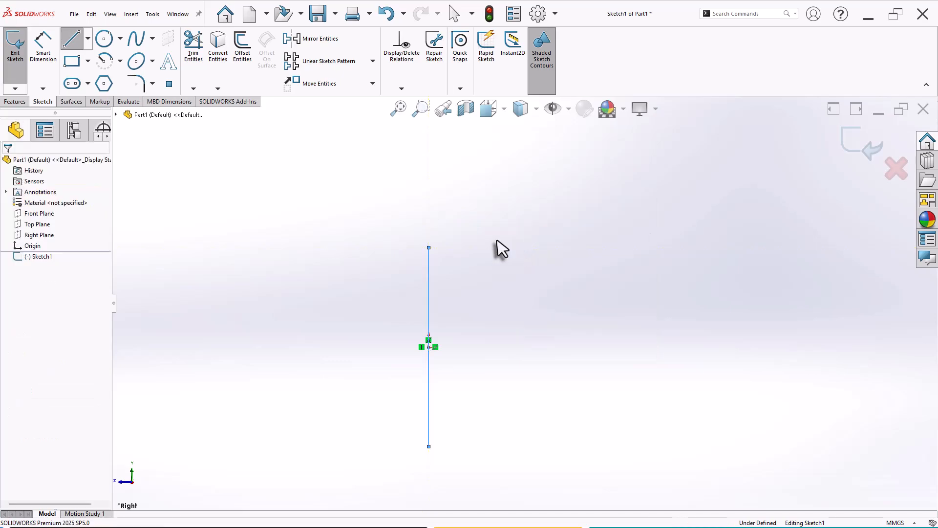
Draw two horizontal lines of matching length from the vertical line's upper and lower endpoints, both extending to its right
{"action": "left_click", "coordinate": [72, 39]}
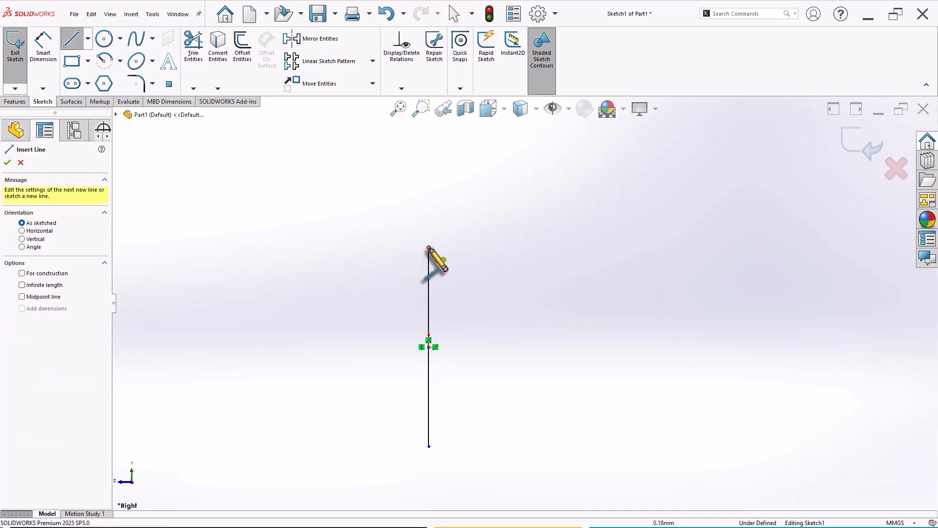
{"action": "left_click", "coordinate": [429, 248]}
{"action": "double_click", "coordinate": [492, 247]}
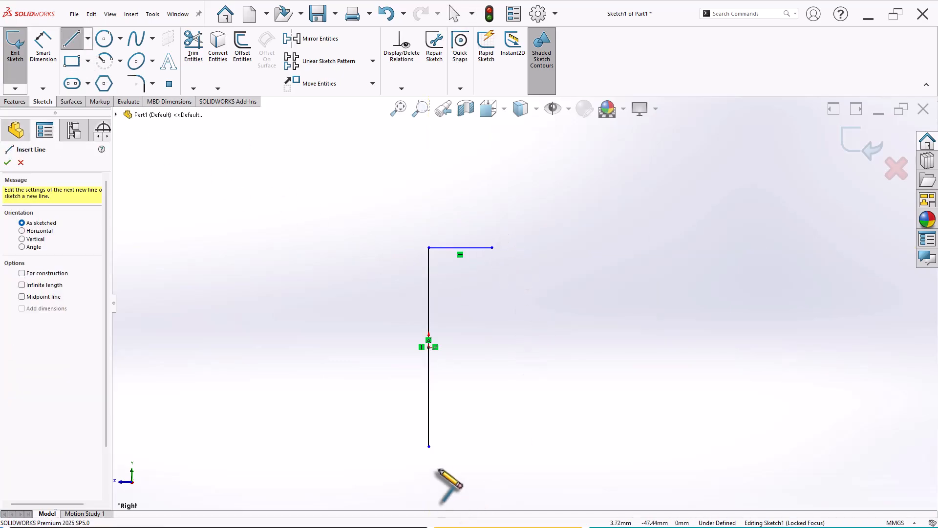
{"action": "left_click", "coordinate": [429, 446]}
{"action": "left_click", "coordinate": [491, 446]}
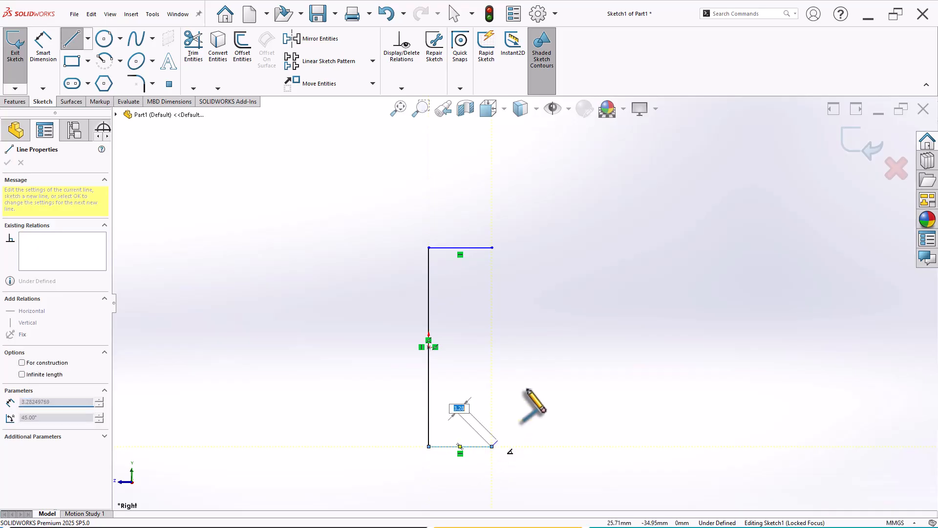
{"action": "right_click", "coordinate": [527, 388]}
{"action": "left_click", "coordinate": [561, 389]}
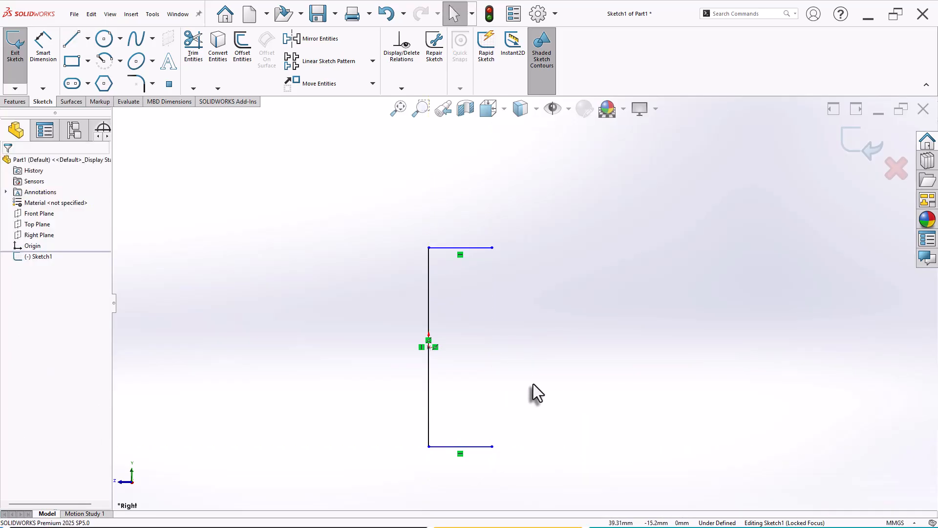
{"action": "right_click", "coordinate": [532, 390]}
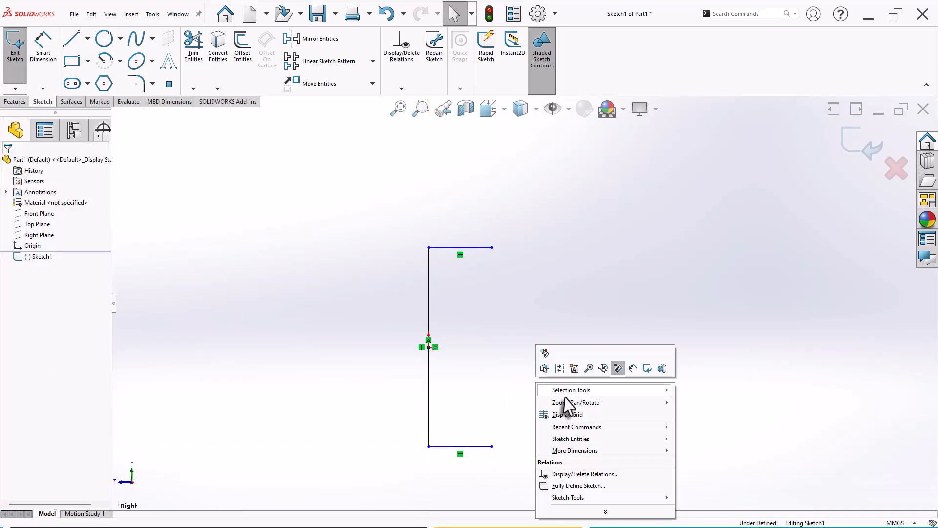
Dimension the vertical line's length as 140 mm
{"action": "left_click", "coordinate": [42, 54]}
{"action": "left_click", "coordinate": [428, 320]}
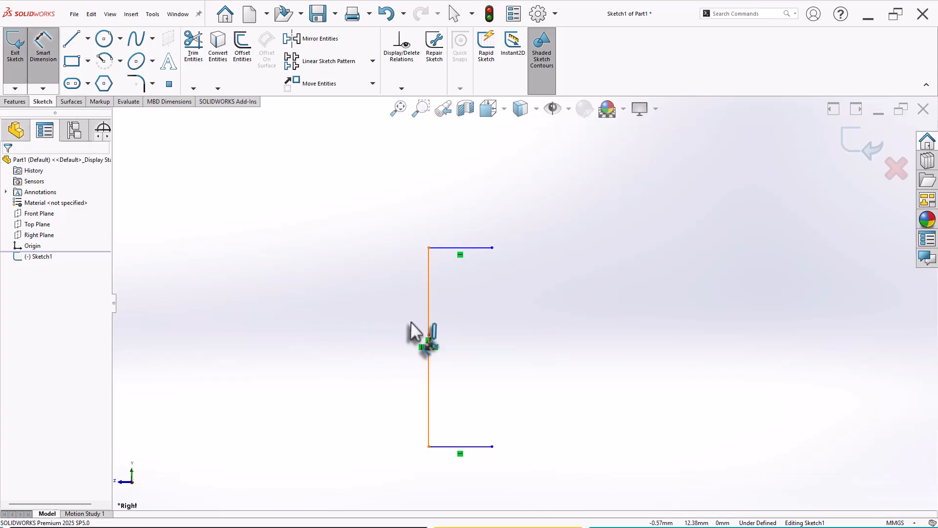
{"action": "left_click", "coordinate": [386, 340]}
{"action": "type", "text": "140"}
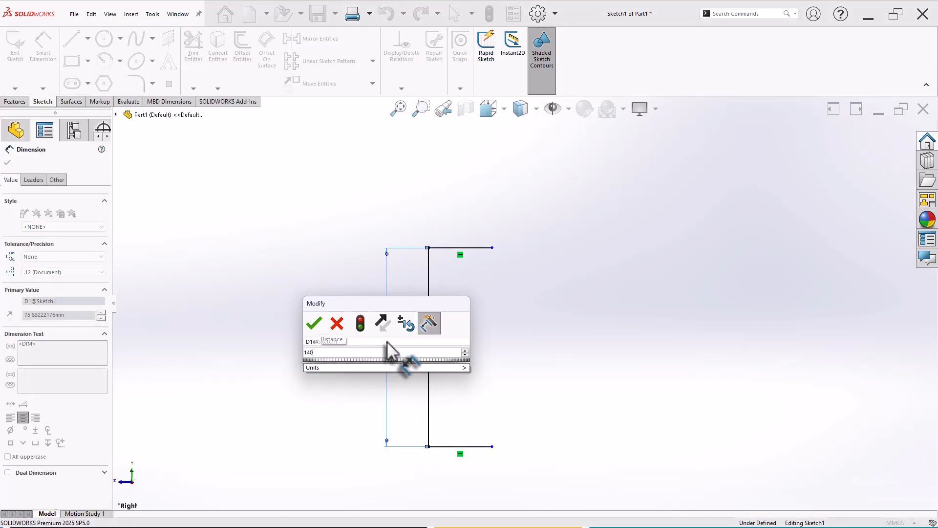
{"action": "key", "text": "Return"}
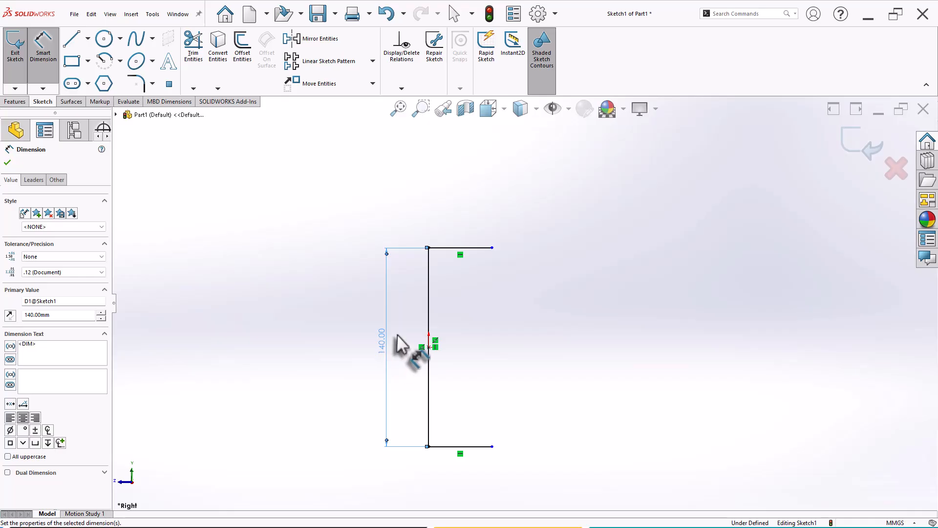
Dimension the upper and lower horizontal lines of the path as 40 mm each
{"action": "left_click", "coordinate": [469, 248]}
{"action": "left_click", "coordinate": [468, 232]}
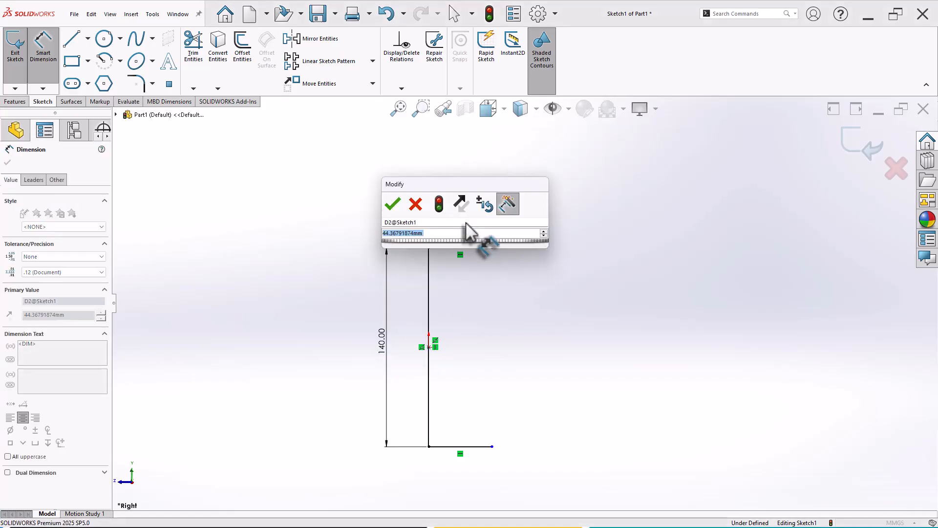
{"action": "type", "text": "40"}
{"action": "key", "text": "Return"}
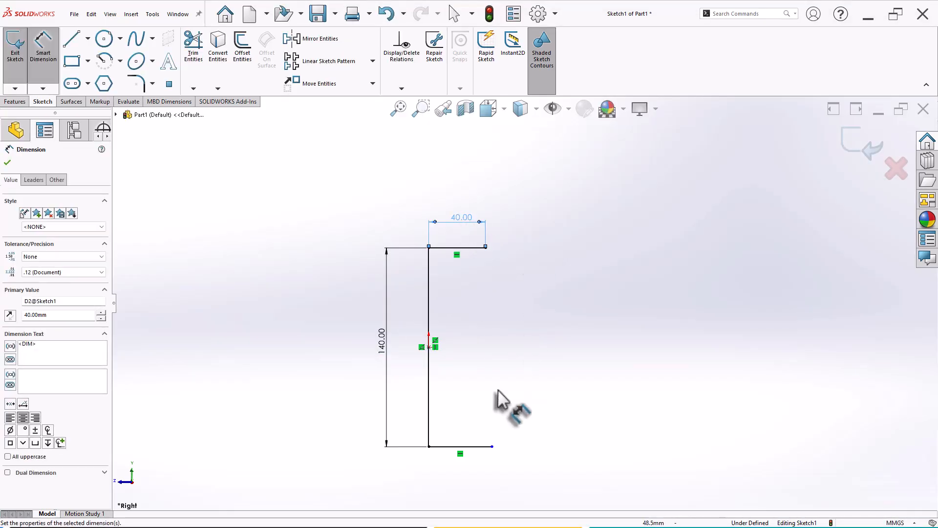
{"action": "left_click", "coordinate": [476, 447]}
{"action": "left_click", "coordinate": [460, 479]}
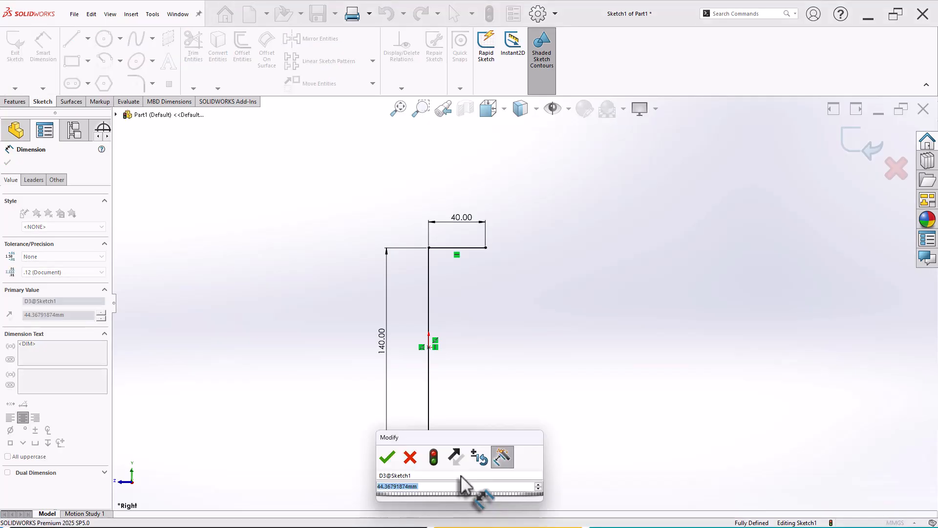
{"action": "type", "text": "40"}
{"action": "key", "text": "Return"}
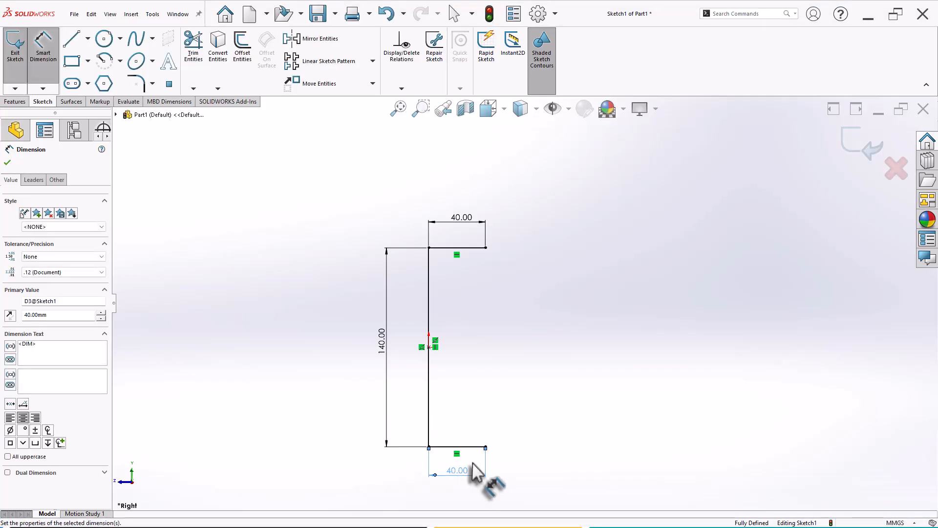
{"action": "left_click", "coordinate": [590, 350]}
Round both corners of the path with 20 mm sketch fillets, accepting removal of the midpoint relation, and exit the sketch
{"action": "scroll", "coordinate": [603, 337], "scroll_direction": "down", "scroll_amount": 2}
{"action": "left_click", "coordinate": [138, 83]}
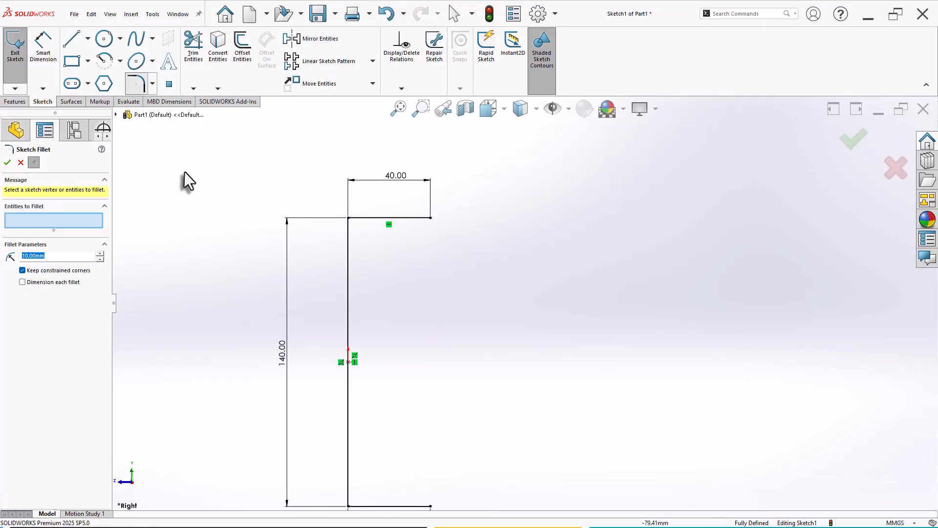
{"action": "key", "text": "Return"}
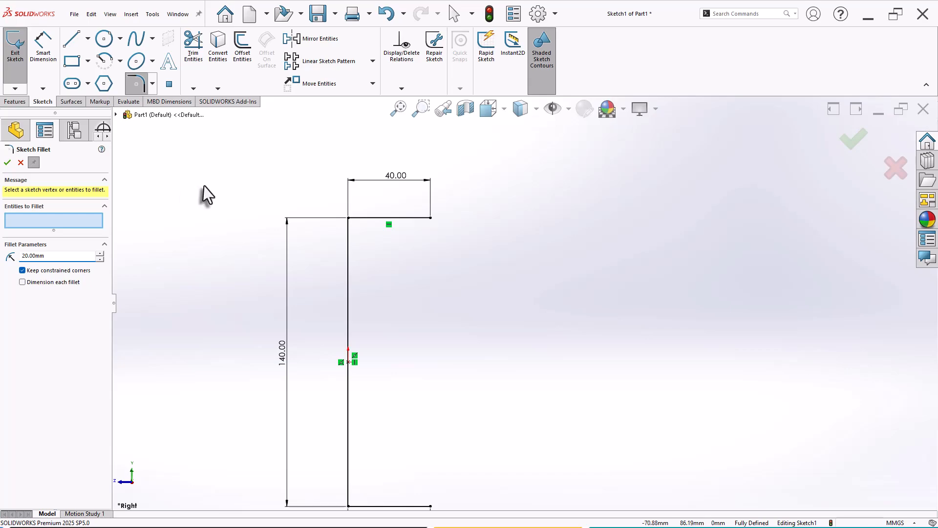
{"action": "left_click_drag", "start_coordinate": [321, 196], "coordinate": [371, 250]}
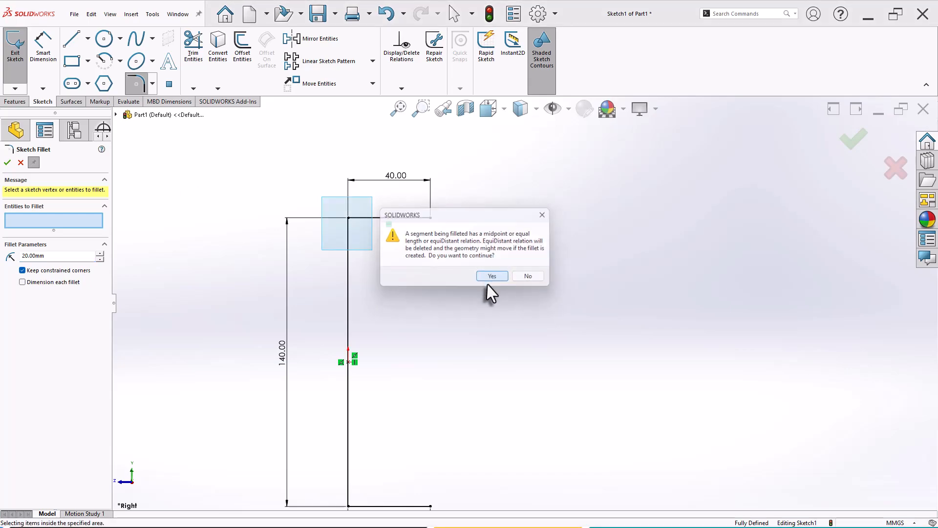
{"action": "left_click", "coordinate": [487, 274]}
{"action": "left_click_drag", "start_coordinate": [352, 378], "coordinate": [393, 421]}
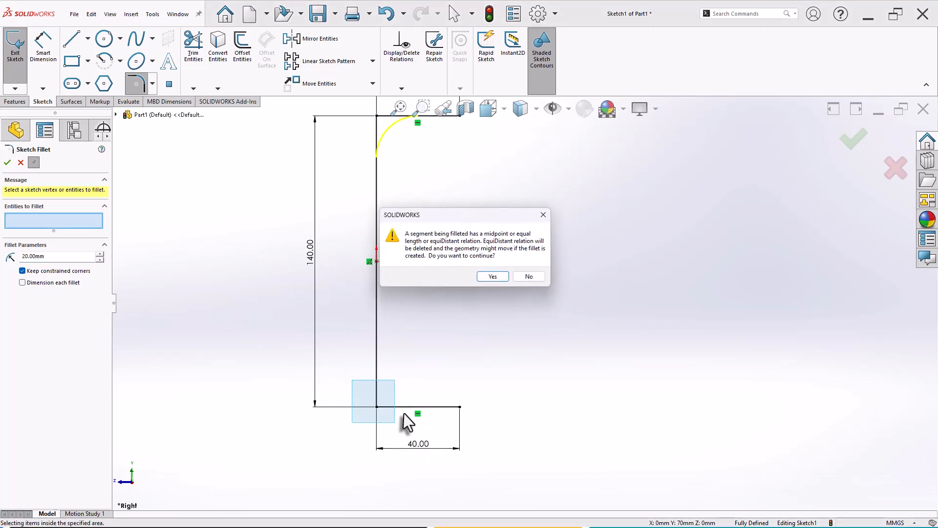
{"action": "left_click", "coordinate": [491, 274]}
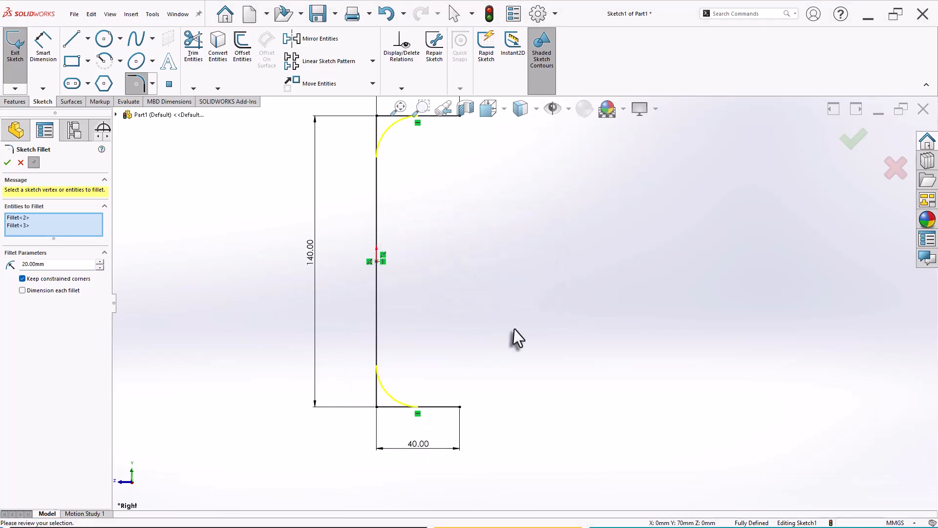
{"action": "left_click", "coordinate": [853, 141]}
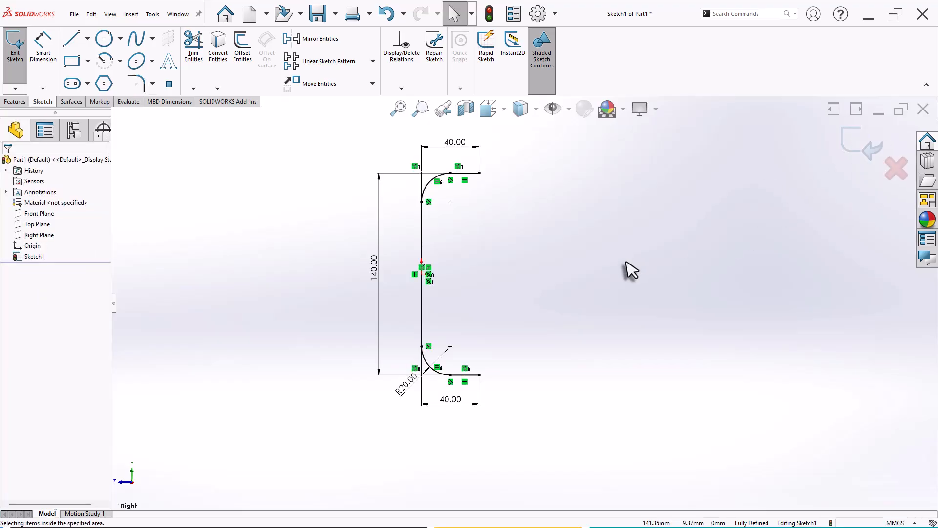
{"action": "left_click", "coordinate": [852, 142]}
Create a reference plane through the free endpoint of the path's upper horizontal line, perpendicular to that line
{"action": "scroll", "coordinate": [581, 271], "scroll_direction": "up", "scroll_amount": 3}
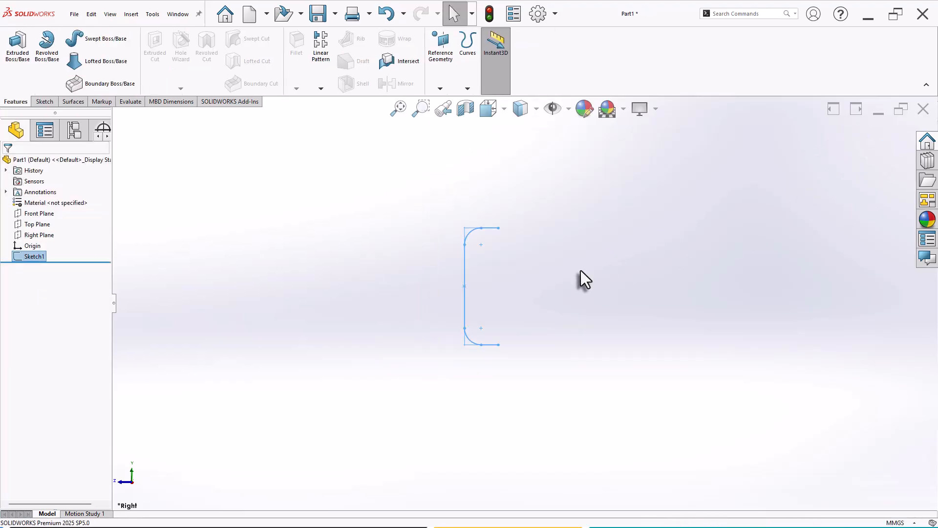
{"action": "scroll", "coordinate": [538, 212], "scroll_direction": "down", "scroll_amount": 1}
{"action": "left_click", "coordinate": [542, 316]}
{"action": "mouse_move", "coordinate": [515, 273]}
{"action": "middle_mouse_down"}
{"action": "mouse_move", "coordinate": [550, 339]}
{"action": "mouse_move", "coordinate": [541, 307]}
{"action": "middle_mouse_up"}
{"action": "scroll", "coordinate": [531, 220], "scroll_direction": "down", "scroll_amount": 3}
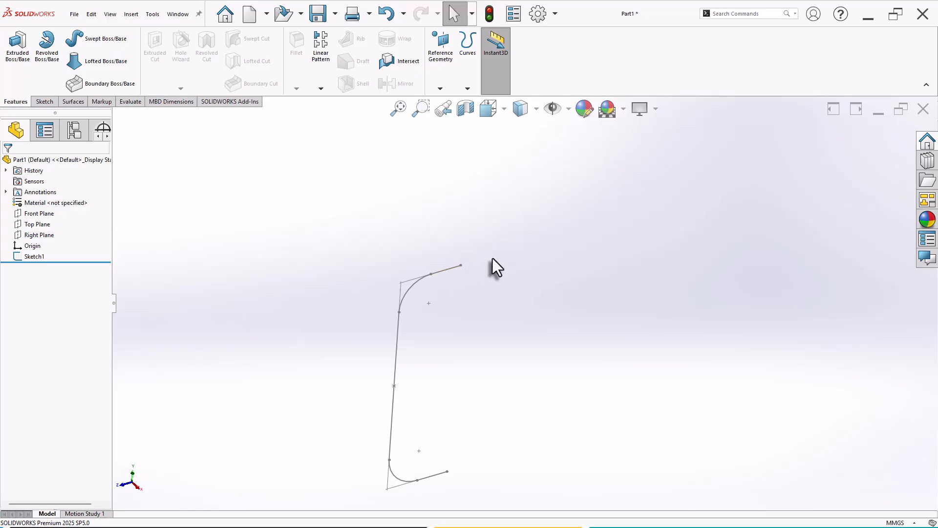
{"action": "left_click", "coordinate": [460, 266]}
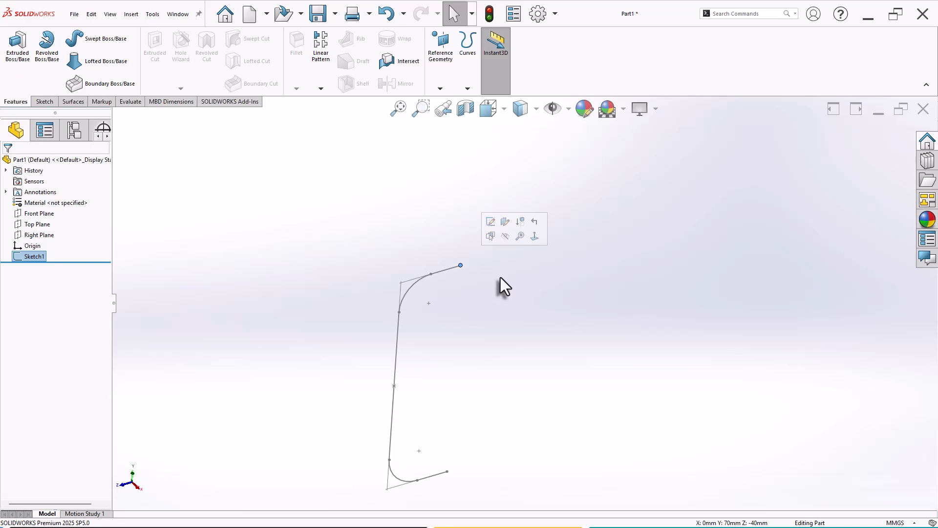
{"action": "left_click", "coordinate": [445, 270]}
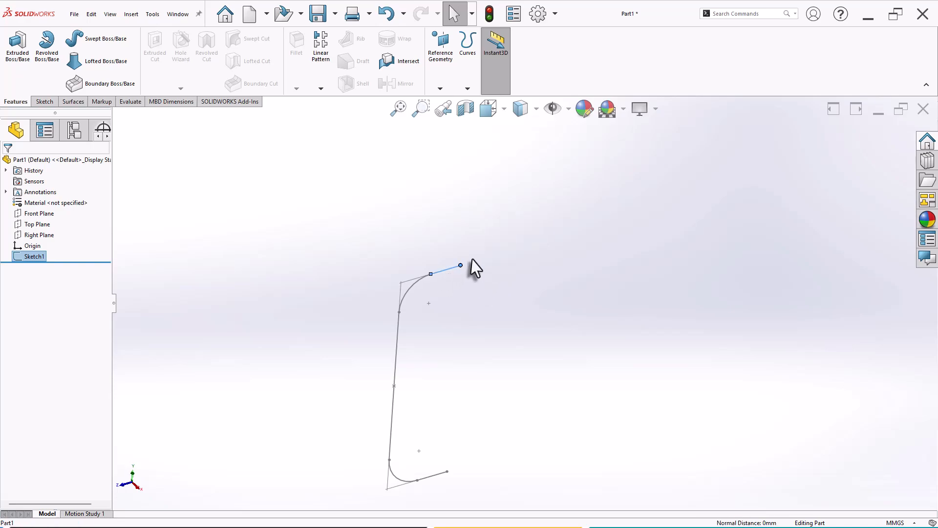
{"action": "left_click", "coordinate": [440, 88]}
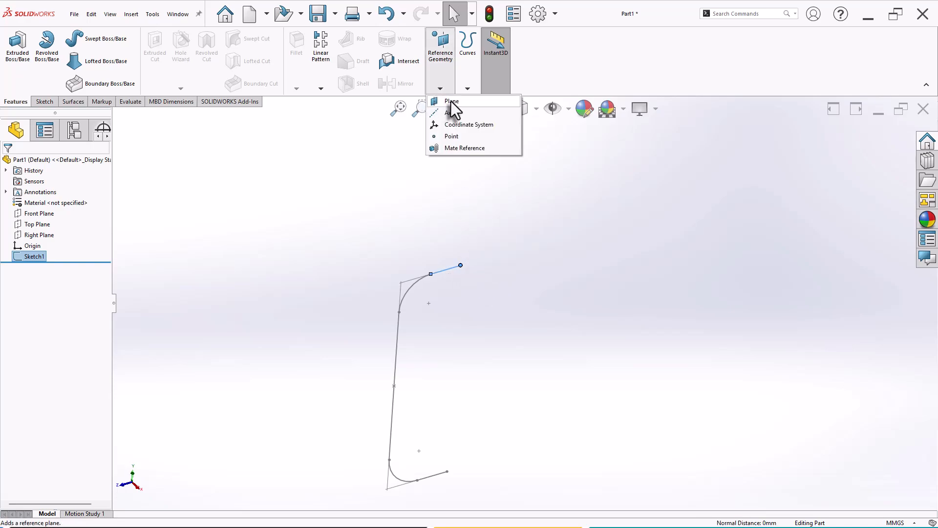
{"action": "left_click", "coordinate": [450, 102]}
{"action": "scroll", "coordinate": [501, 276], "scroll_direction": "down", "scroll_amount": 5}
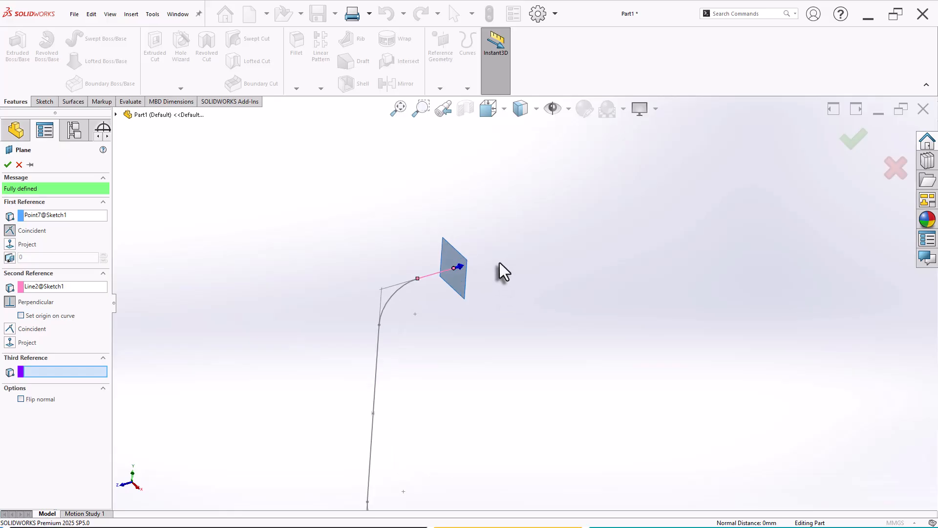
{"action": "mouse_move", "coordinate": [481, 306]}
{"action": "middle_mouse_down"}
{"action": "mouse_move", "coordinate": [485, 291]}
{"action": "mouse_move", "coordinate": [461, 301]}
{"action": "middle_mouse_up"}
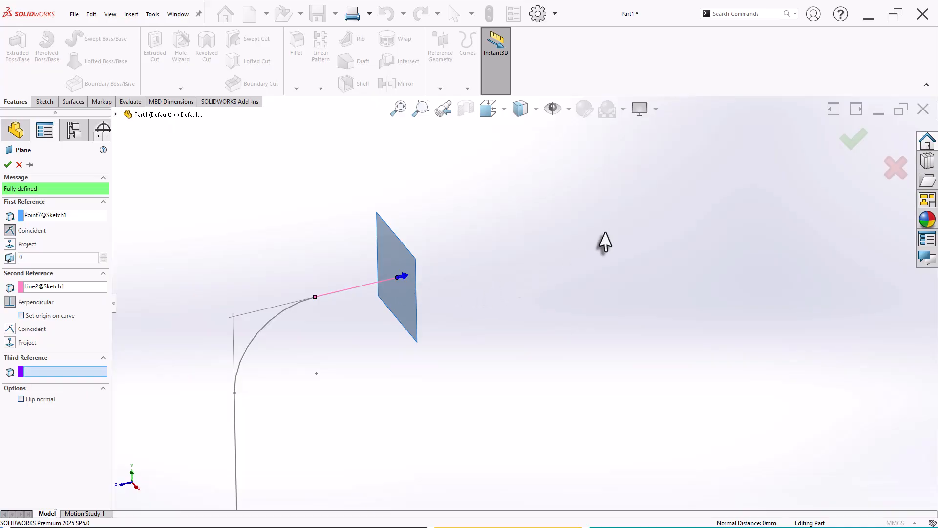
{"action": "left_click", "coordinate": [850, 142]}
Start a sketch on the new plane and draw a center rectangle about 9 by 6 mm on the path's endpoint
{"action": "middle_click_drag", "start_coordinate": [569, 303], "coordinate": [288, 305]}
{"action": "right_click", "coordinate": [282, 296]}
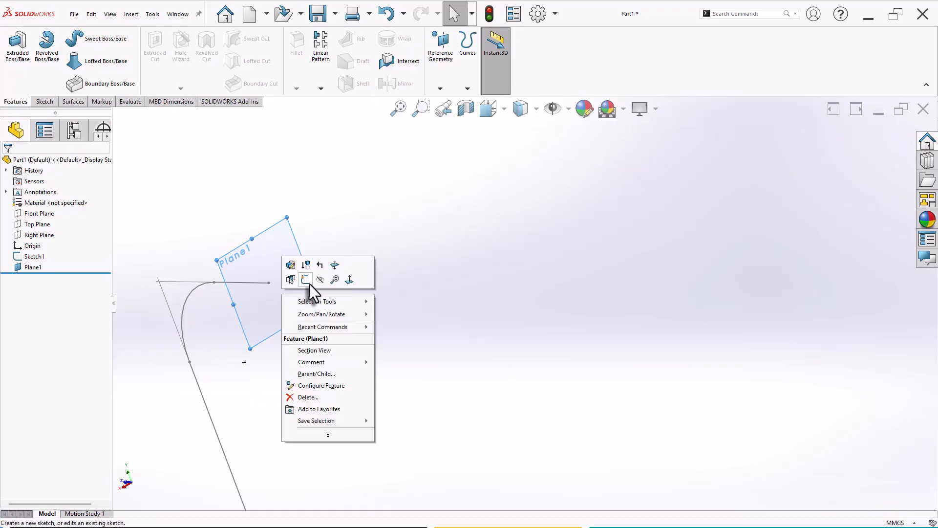
{"action": "left_click", "coordinate": [305, 280]}
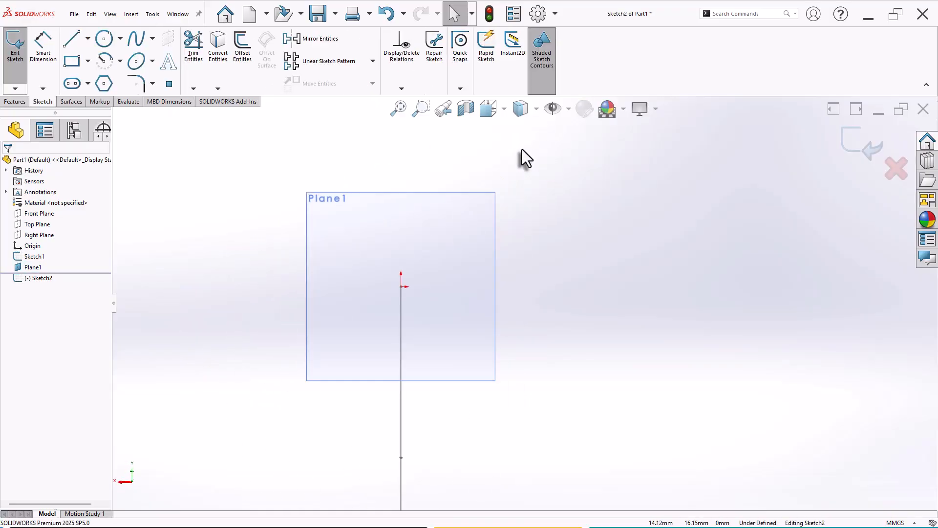
{"action": "left_click", "coordinate": [88, 61]}
{"action": "left_click", "coordinate": [100, 90]}
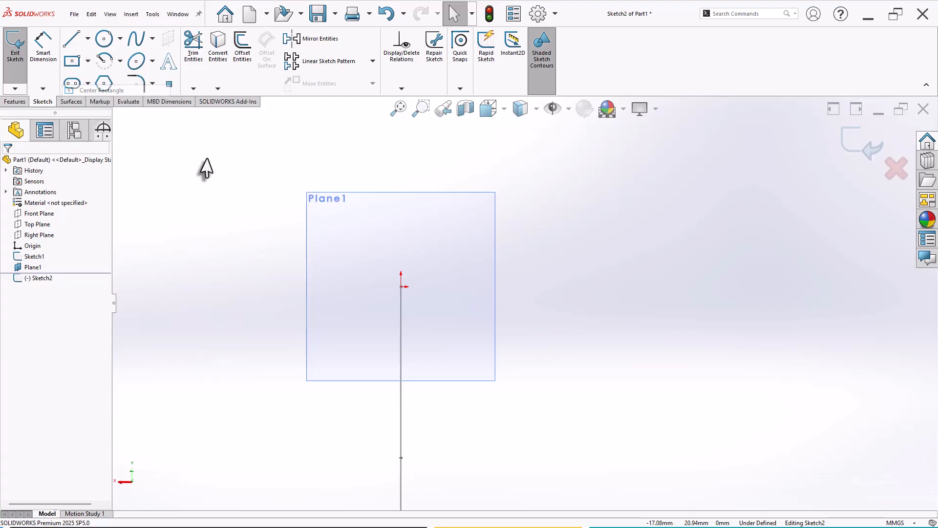
{"action": "left_click", "coordinate": [400, 286]}
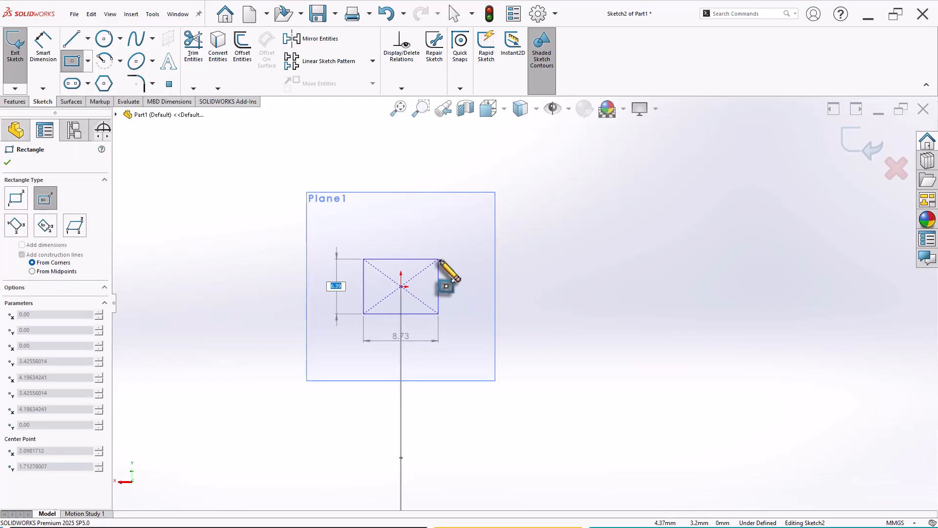
{"action": "left_click", "coordinate": [442, 260]}
Dimension the rectangle 10 mm high and 20 mm wide, and exit the sketch
{"action": "right_click_drag", "start_coordinate": [536, 247], "coordinate": [549, 216]}
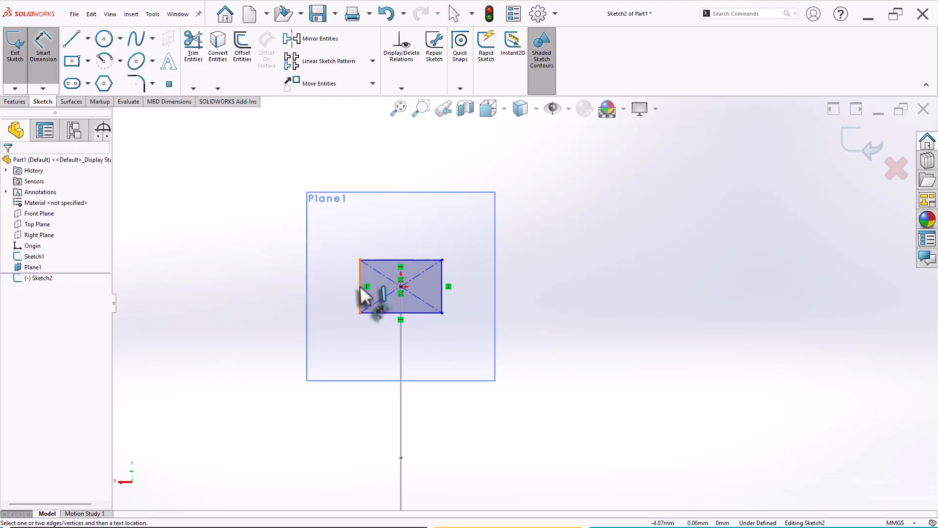
{"action": "left_click", "coordinate": [360, 288]}
{"action": "left_click", "coordinate": [341, 293]}
{"action": "type", "text": "10"}
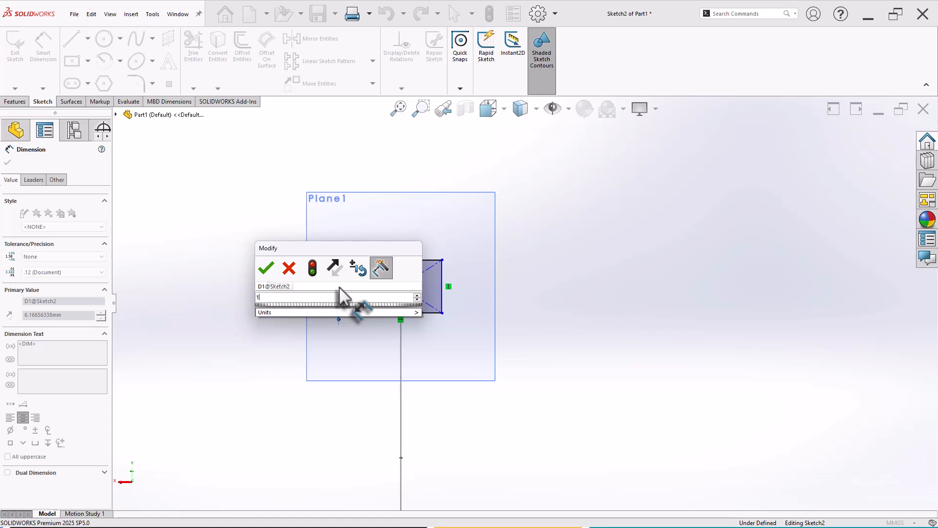
{"action": "key", "text": "Return"}
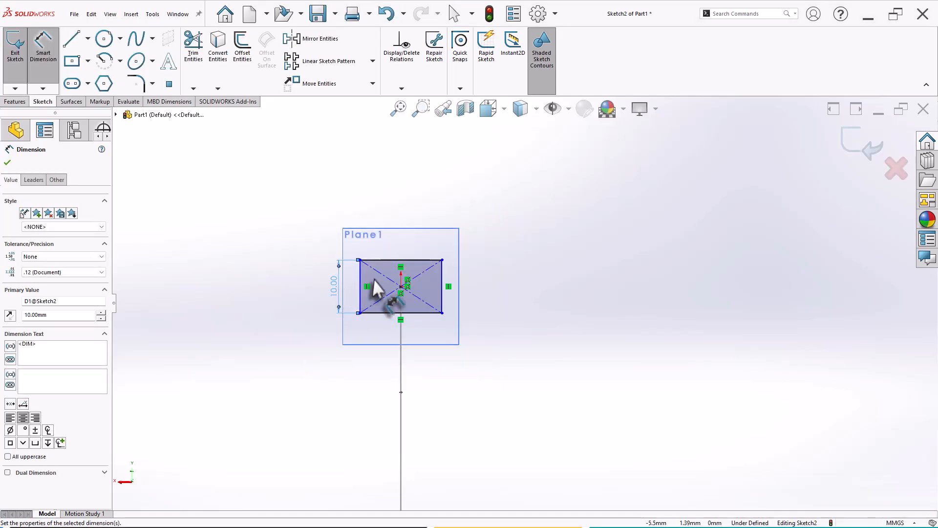
{"action": "left_click", "coordinate": [393, 260]}
{"action": "left_click", "coordinate": [401, 248]}
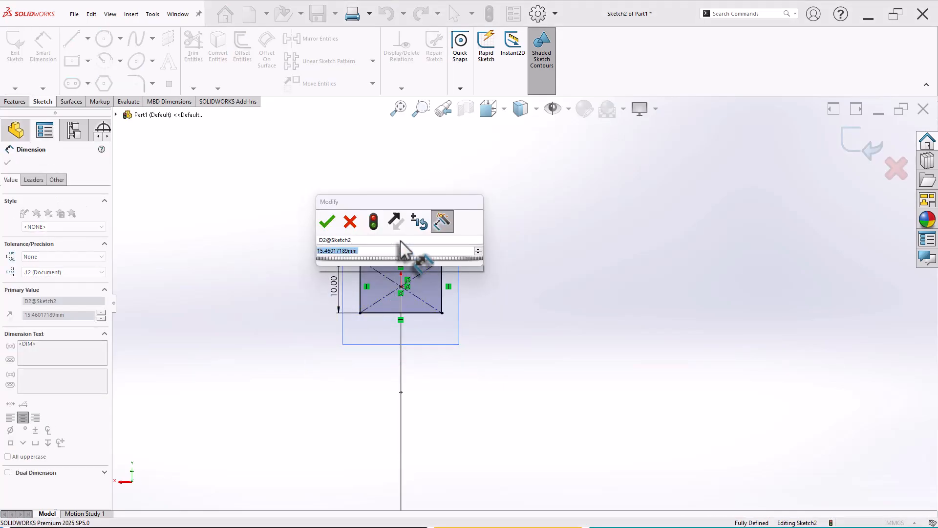
{"action": "type", "text": "20"}
{"action": "key", "text": "Return"}
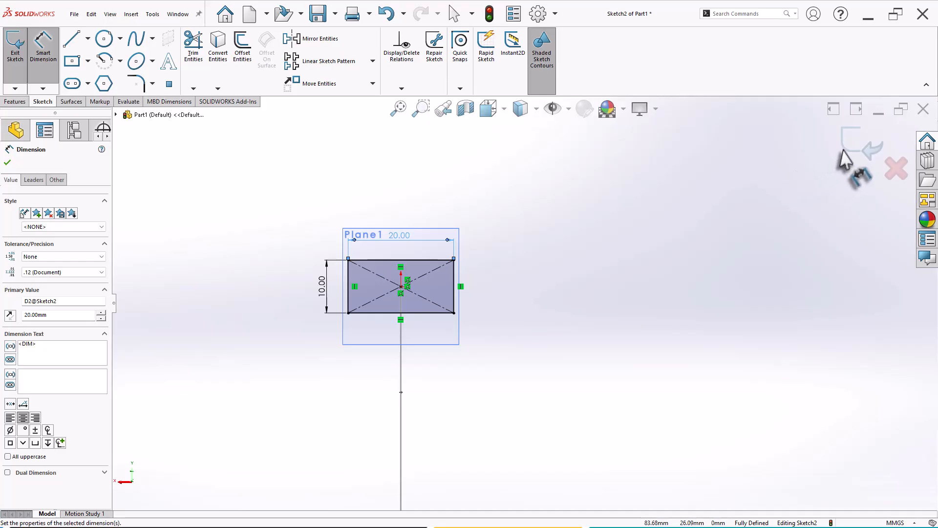
{"action": "left_click", "coordinate": [858, 148]}
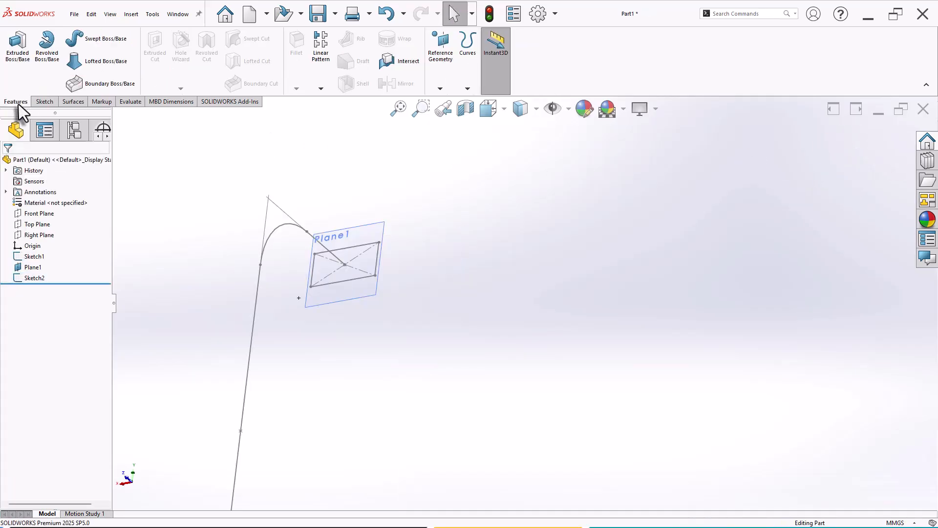
Create a swept boss using the rectangle as the sketch profile and the filleted C-shaped sketch as the path
{"action": "left_click", "coordinate": [114, 42]}
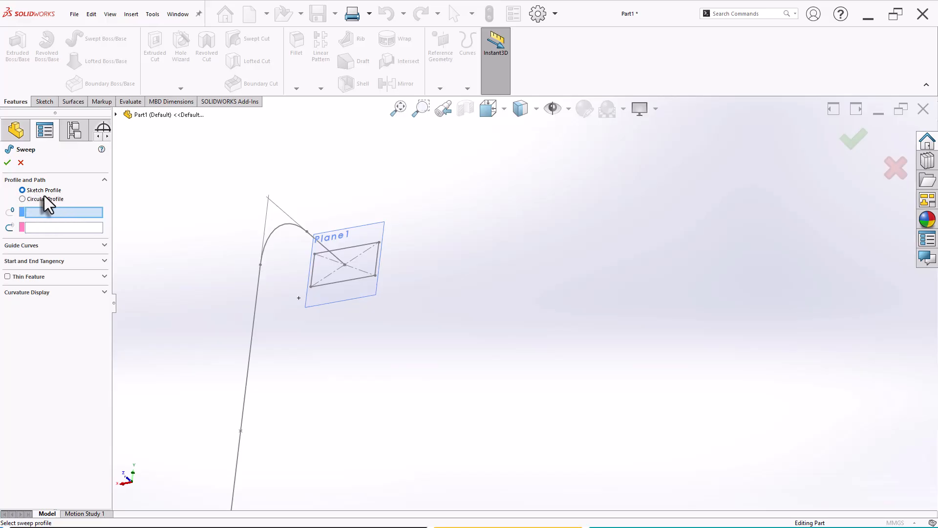
{"action": "left_click", "coordinate": [339, 284]}
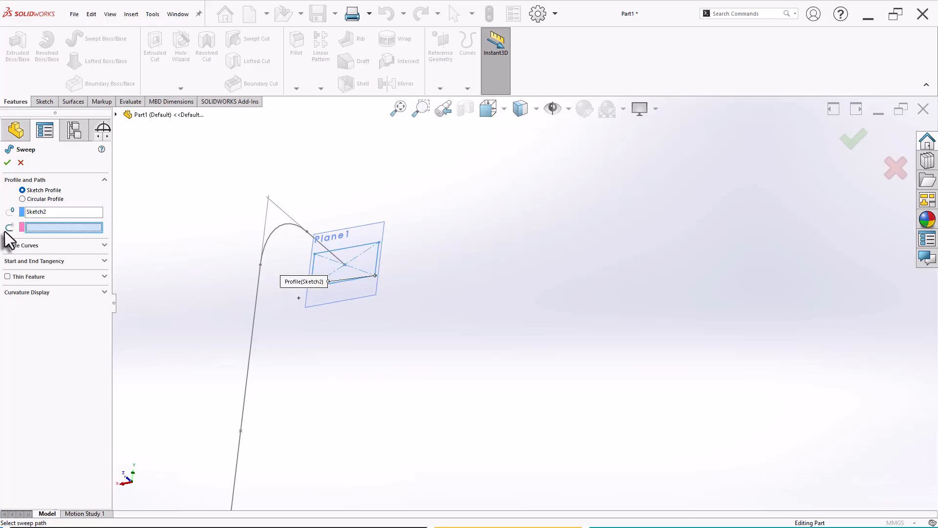
{"action": "left_click", "coordinate": [257, 312]}
{"action": "scroll", "coordinate": [342, 325], "scroll_direction": "up", "scroll_amount": 2}
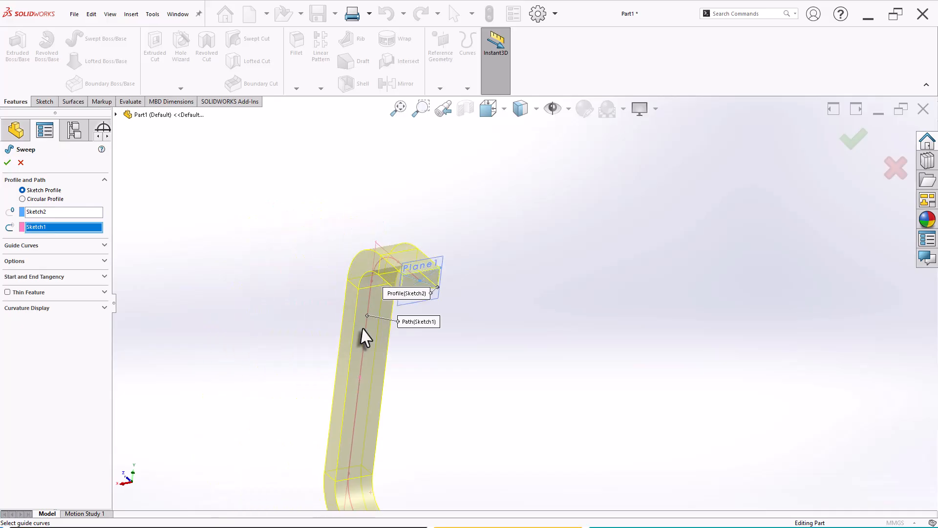
{"action": "middle_click_drag", "start_coordinate": [479, 365], "coordinate": [530, 307]}
{"action": "scroll", "coordinate": [513, 345], "scroll_direction": "up", "scroll_amount": 4}
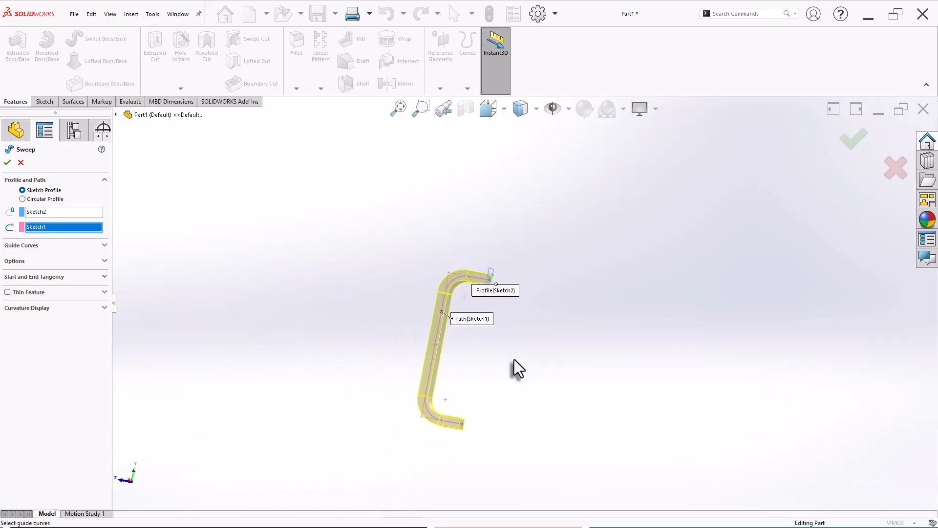
{"action": "scroll", "coordinate": [513, 359], "scroll_direction": "down", "scroll_amount": 4}
{"action": "middle_click_drag", "start_coordinate": [465, 326], "coordinate": [440, 389]}
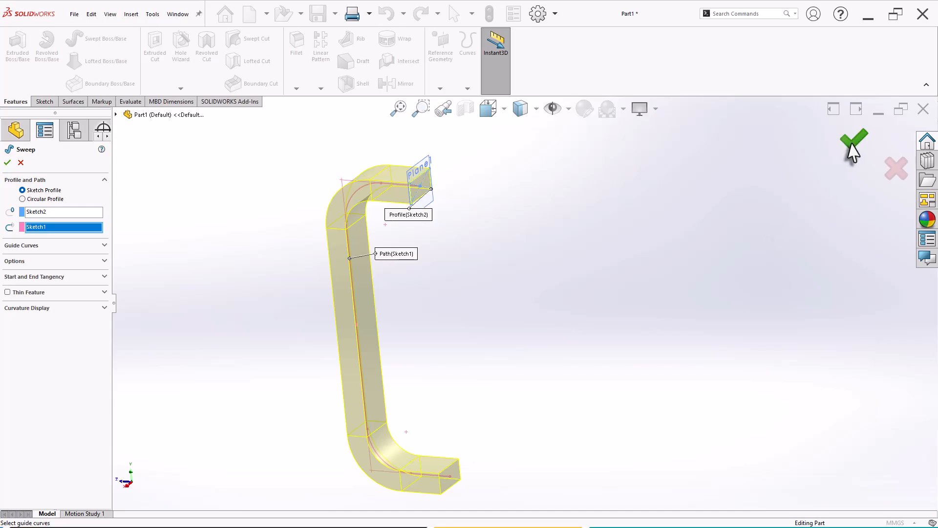
{"action": "left_click", "coordinate": [550, 287]}
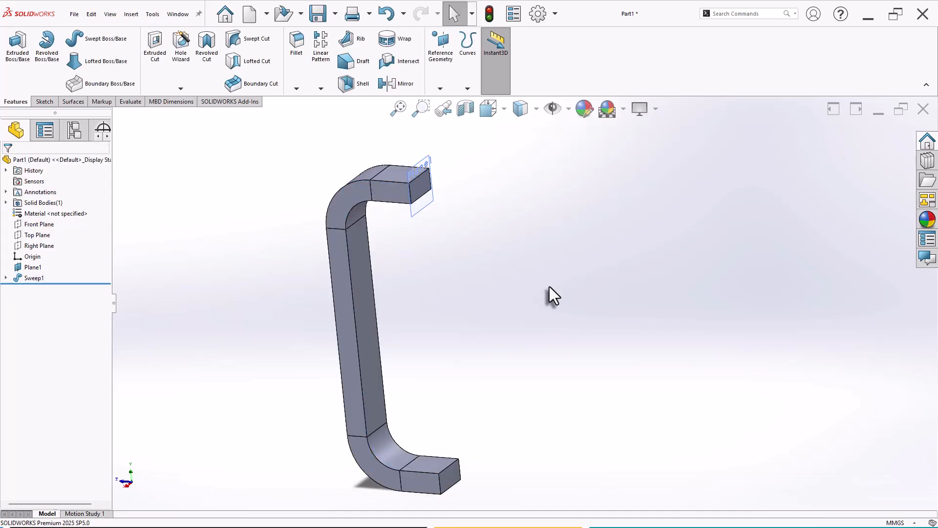
Edit the sweep's profile sketch and convert the whole 20 by 10 mm rectangle to construction geometry
{"action": "middle_click_drag", "start_coordinate": [482, 287], "coordinate": [457, 270]}
{"action": "left_click", "coordinate": [5, 278]}
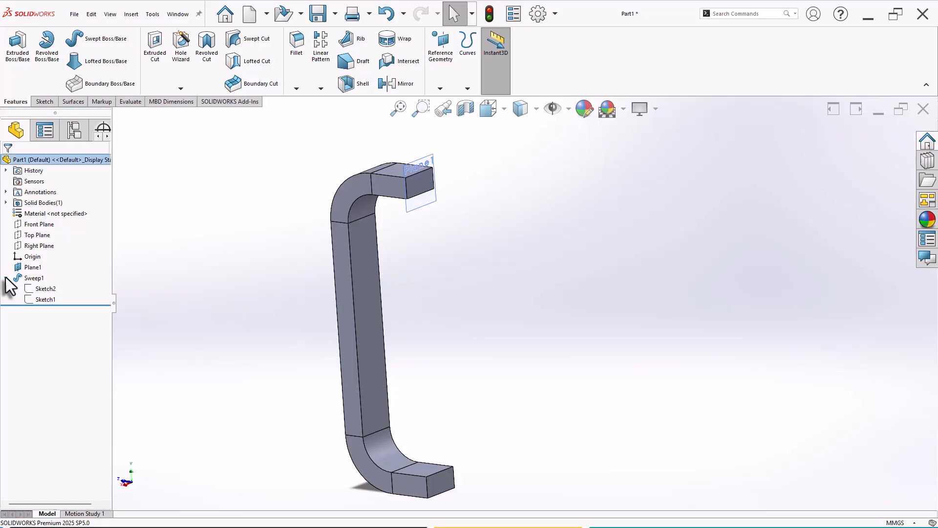
{"action": "left_click", "coordinate": [49, 288]}
{"action": "left_click", "coordinate": [59, 260]}
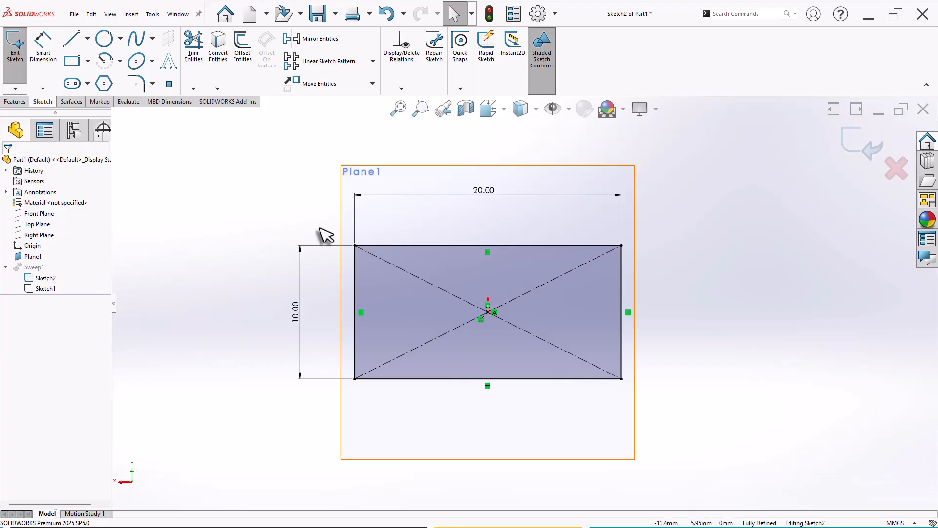
{"action": "mouse_move", "coordinate": [301, 206]}
{"action": "left_mouse_down"}
{"action": "mouse_move", "coordinate": [642, 409]}
{"action": "mouse_move", "coordinate": [408, 368]}
{"action": "mouse_move", "coordinate": [287, 297]}
{"action": "mouse_move", "coordinate": [307, 207]}
{"action": "mouse_move", "coordinate": [445, 321]}
{"action": "mouse_move", "coordinate": [658, 410]}
{"action": "left_mouse_up"}
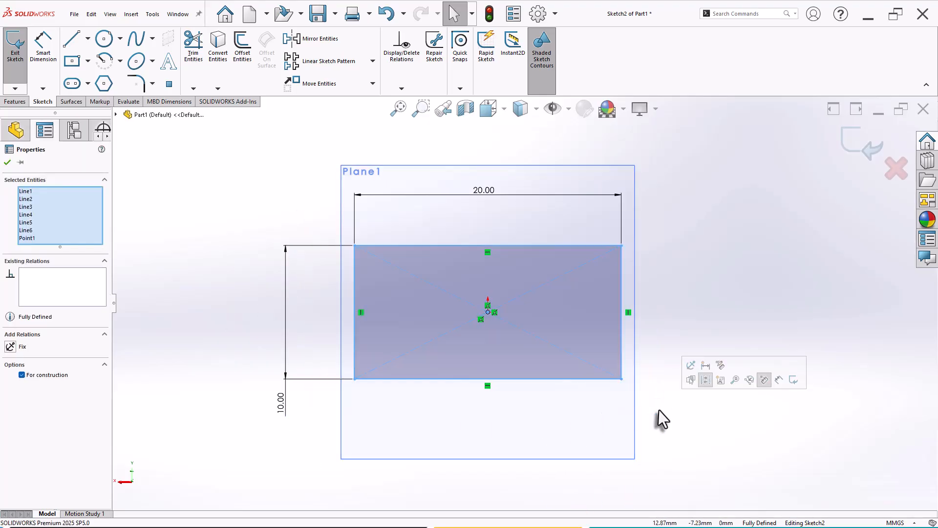
{"action": "left_click", "coordinate": [46, 378]}
{"action": "left_click", "coordinate": [168, 345]}
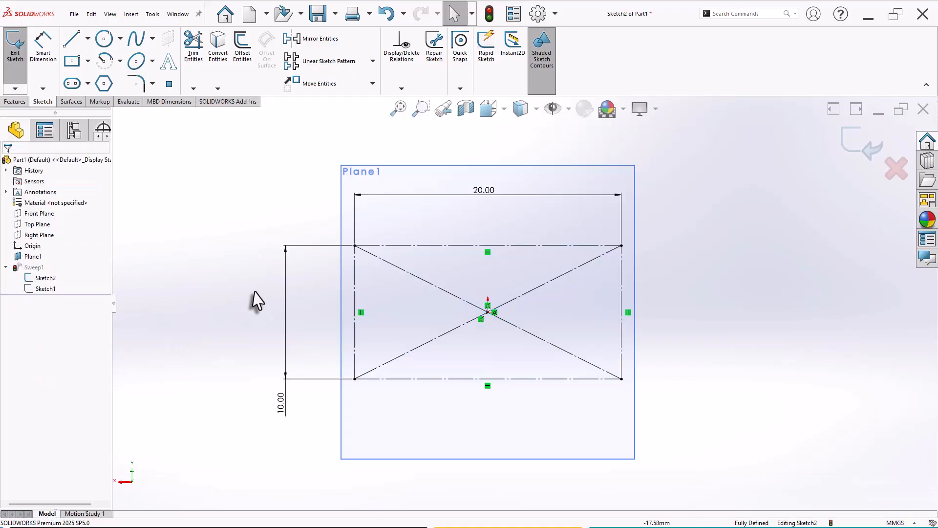
Draw a circle about 14.6 mm in diameter centred on the construction rectangle's midpoint
{"action": "left_click", "coordinate": [104, 38]}
{"action": "left_click", "coordinate": [487, 311]}
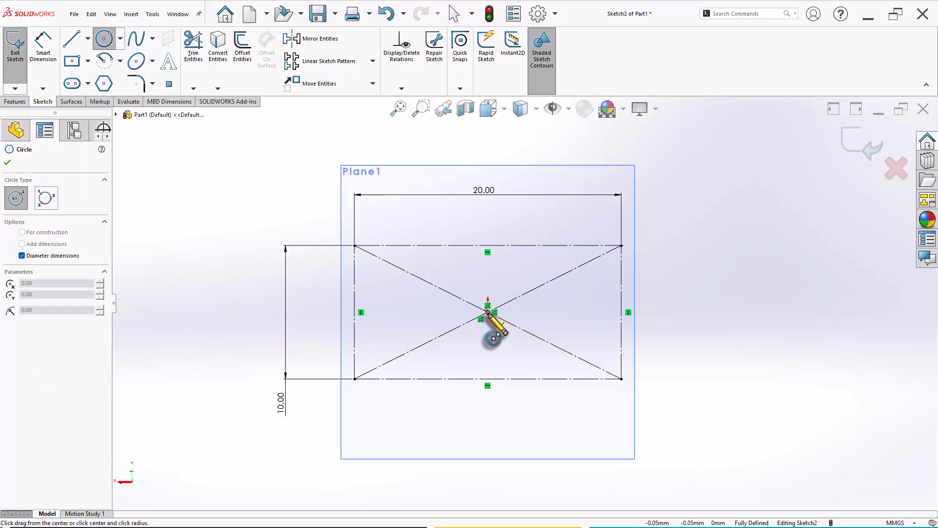
{"action": "left_click", "coordinate": [525, 222]}
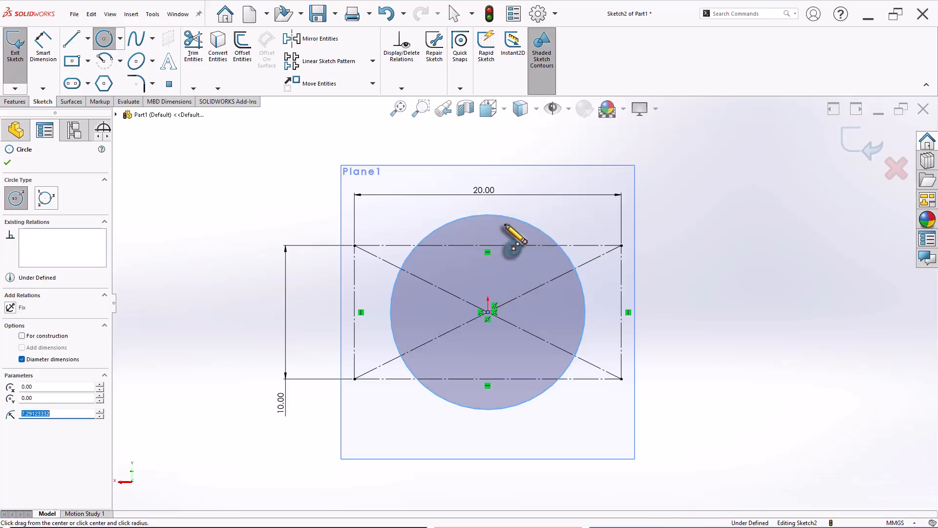
Dimension the circle's diameter as 15 mm and exit the sketch to rebuild the sweep
{"action": "right_click_drag", "start_coordinate": [238, 235], "coordinate": [238, 156]}
{"action": "left_click", "coordinate": [440, 229]}
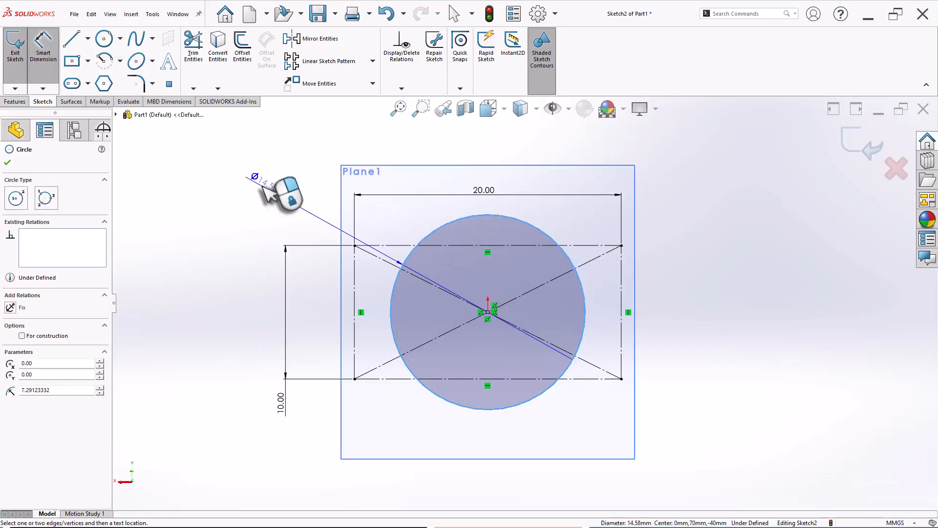
{"action": "left_click", "coordinate": [262, 186]}
{"action": "type", "text": "15"}
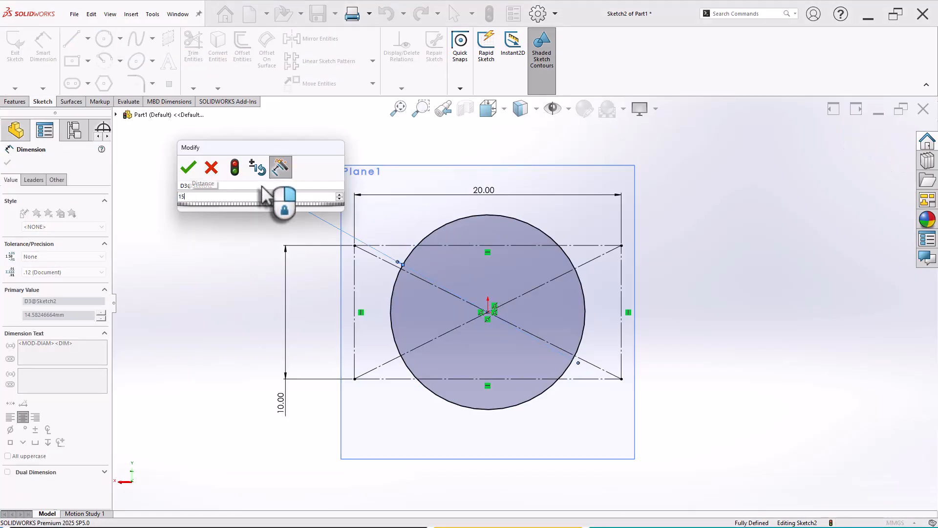
{"action": "key", "text": "Return"}
{"action": "left_click", "coordinate": [763, 280]}
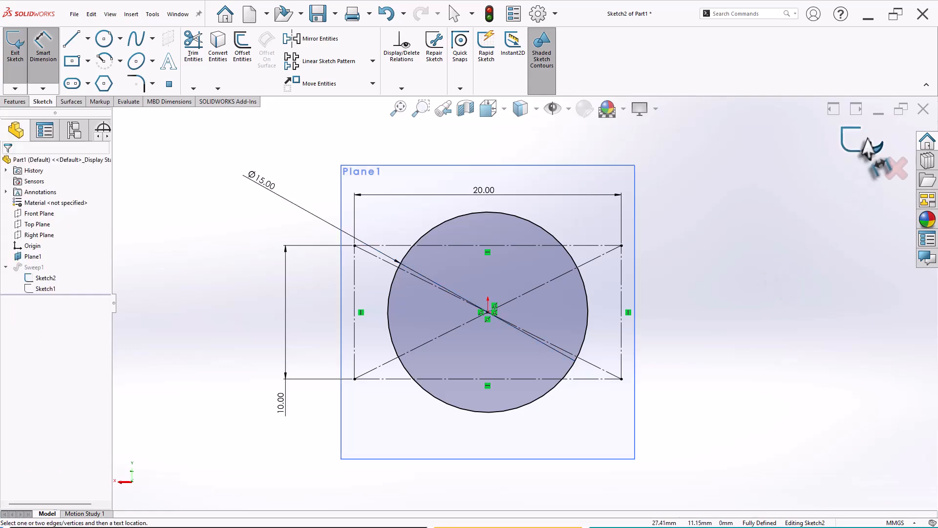
{"action": "right_click_drag", "start_coordinate": [712, 239], "coordinate": [683, 285]}
Examine the rebuilt round handle from several angles, including the profile plane at its upper end
{"action": "scroll", "coordinate": [682, 292], "scroll_direction": "up", "scroll_amount": 12}
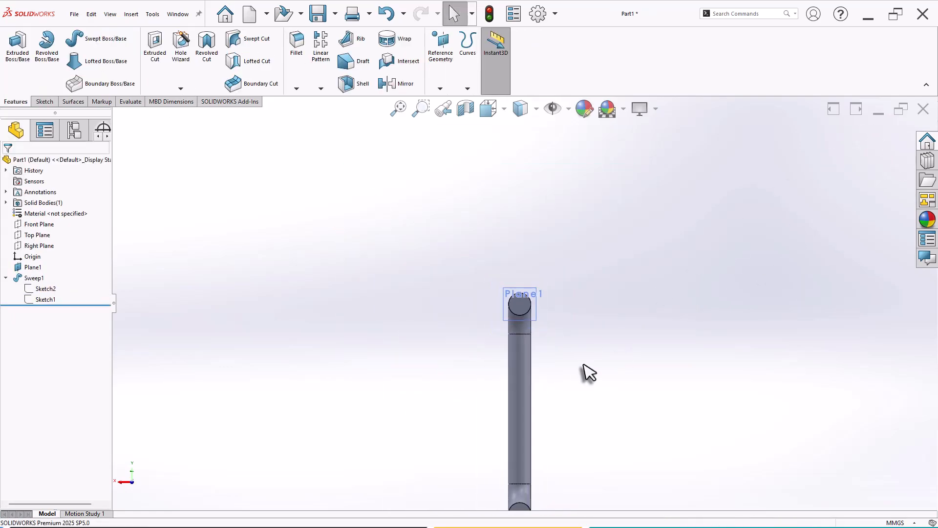
{"action": "scroll", "coordinate": [584, 365], "scroll_direction": "down", "scroll_amount": 3}
{"action": "middle_click_drag", "start_coordinate": [542, 346], "coordinate": [565, 391]}
{"action": "scroll", "coordinate": [640, 390], "scroll_direction": "up", "scroll_amount": 3}
{"action": "scroll", "coordinate": [566, 373], "scroll_direction": "down", "scroll_amount": 4}
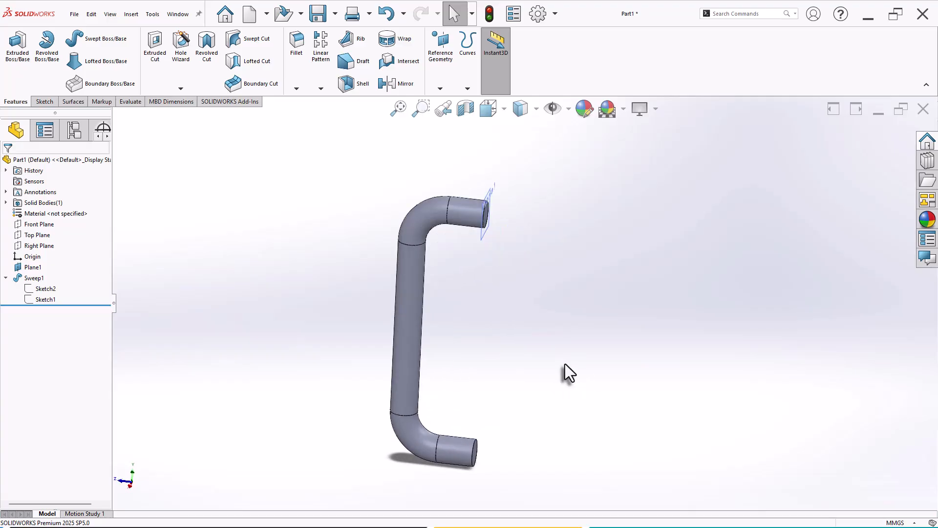
{"action": "middle_click_drag", "start_coordinate": [484, 322], "coordinate": [433, 310]}
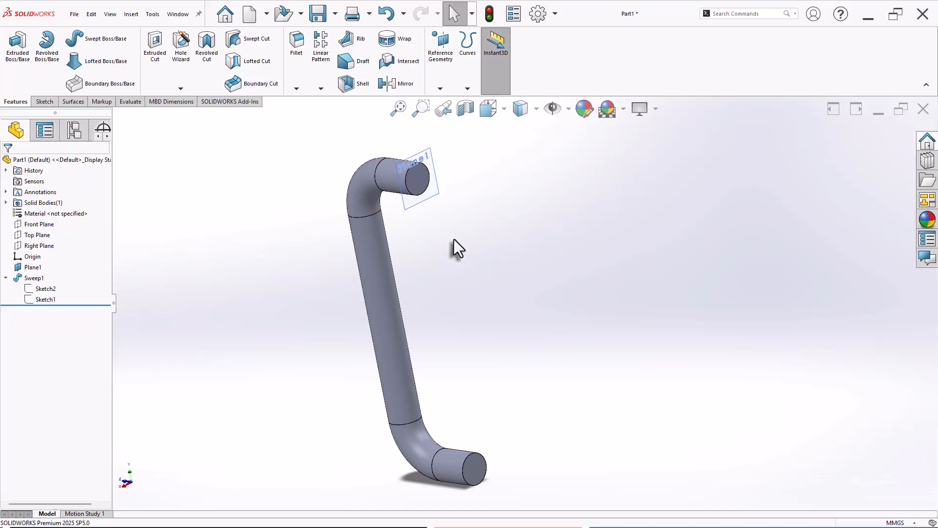
{"action": "scroll", "coordinate": [425, 196], "scroll_direction": "down", "scroll_amount": 2}
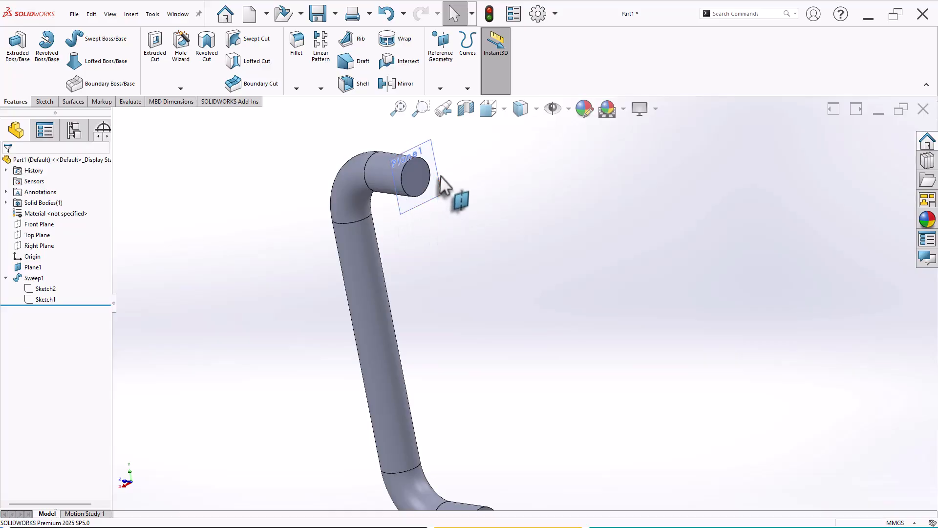
{"action": "scroll", "coordinate": [485, 182], "scroll_direction": "down", "scroll_amount": 3}
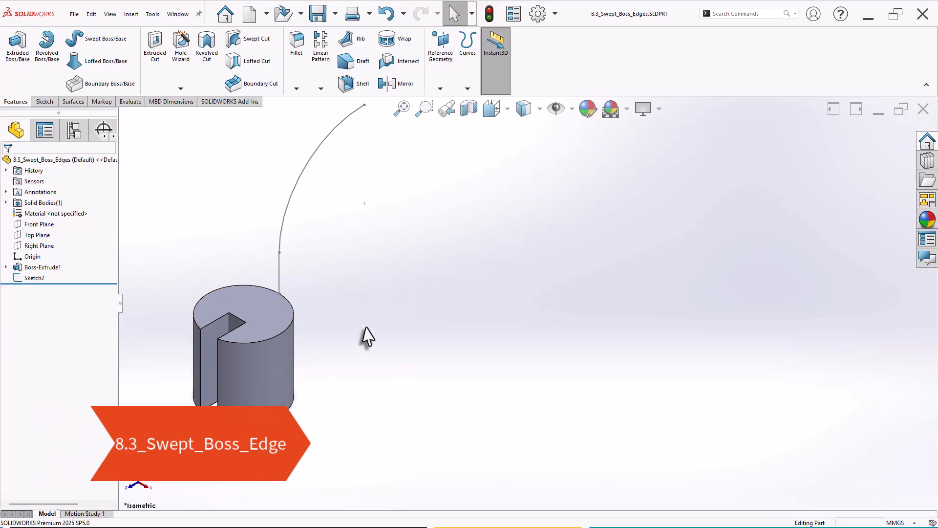
Create a swept boss using the slotted cylinder's top face as the profile and the curved Sketch2 as the path
{"action": "scroll", "coordinate": [367, 323], "scroll_direction": "up", "scroll_amount": 2}
{"action": "scroll", "coordinate": [470, 210], "scroll_direction": "down", "scroll_amount": 1}
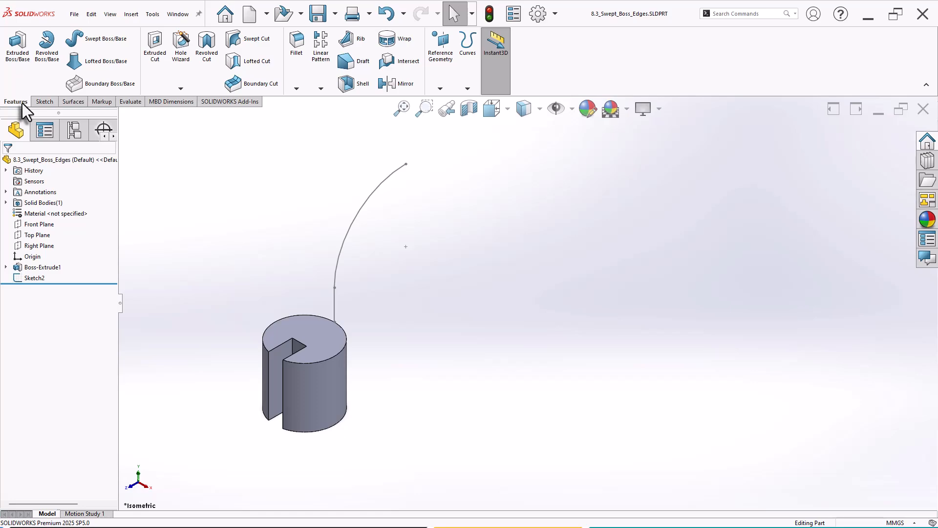
{"action": "left_click", "coordinate": [98, 39]}
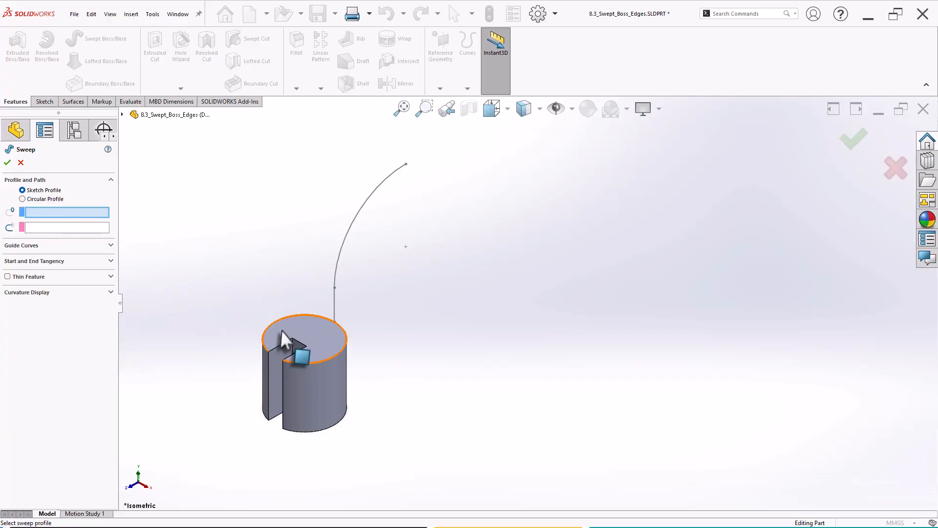
{"action": "left_click", "coordinate": [324, 340]}
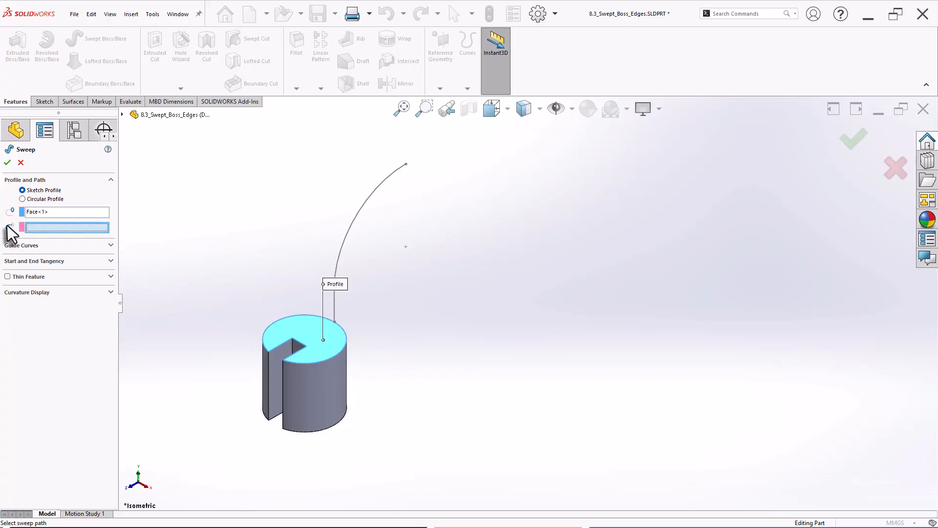
{"action": "left_click", "coordinate": [338, 257]}
{"action": "scroll", "coordinate": [444, 218], "scroll_direction": "up", "scroll_amount": 2}
{"action": "scroll", "coordinate": [497, 196], "scroll_direction": "down", "scroll_amount": 2}
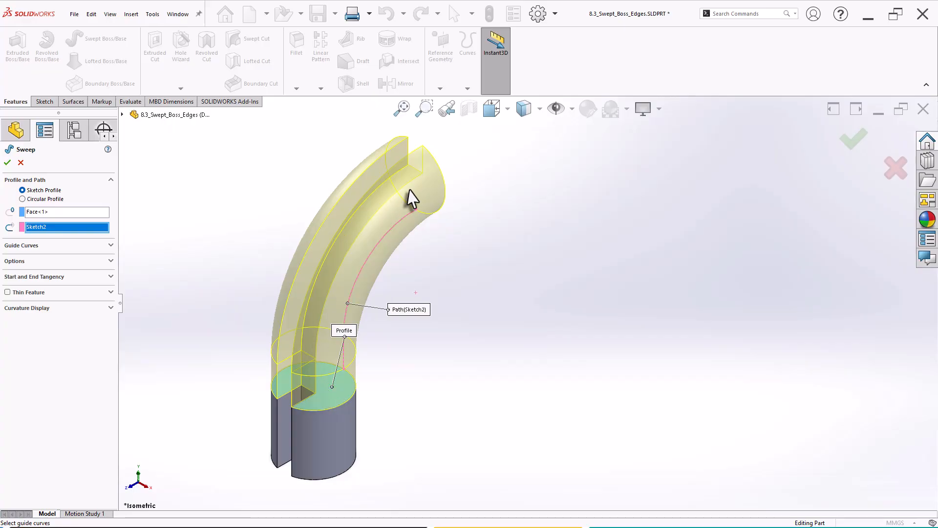
{"action": "middle_click_drag", "start_coordinate": [473, 328], "coordinate": [460, 308]}
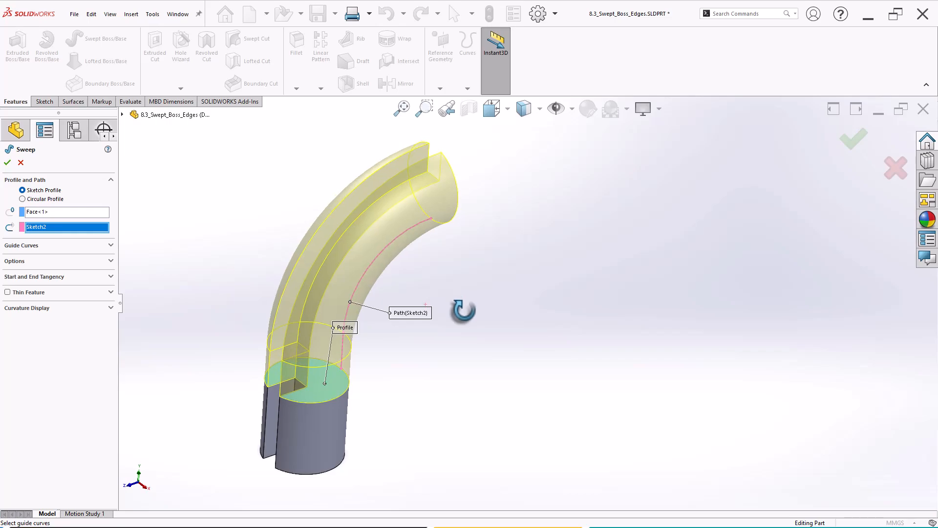
{"action": "middle_click_drag", "start_coordinate": [526, 351], "coordinate": [571, 338]}
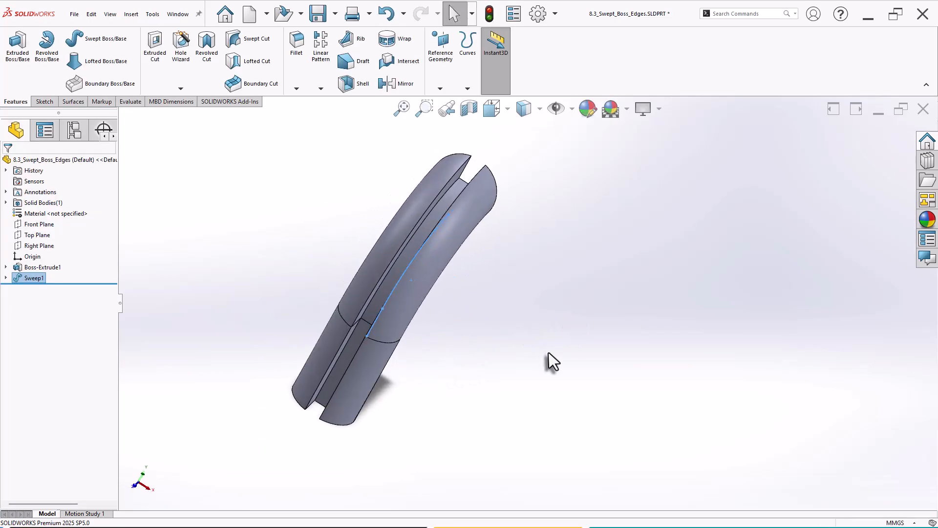
{"action": "left_click", "coordinate": [547, 351]}
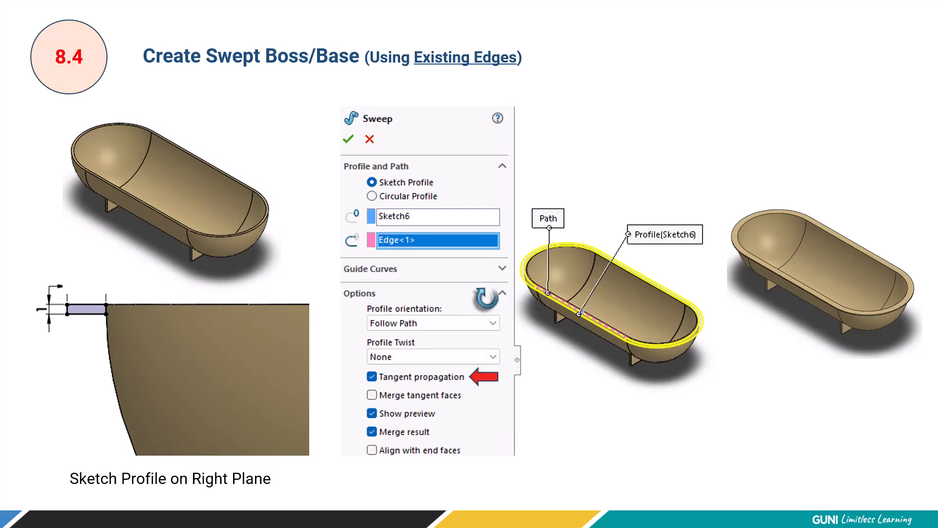
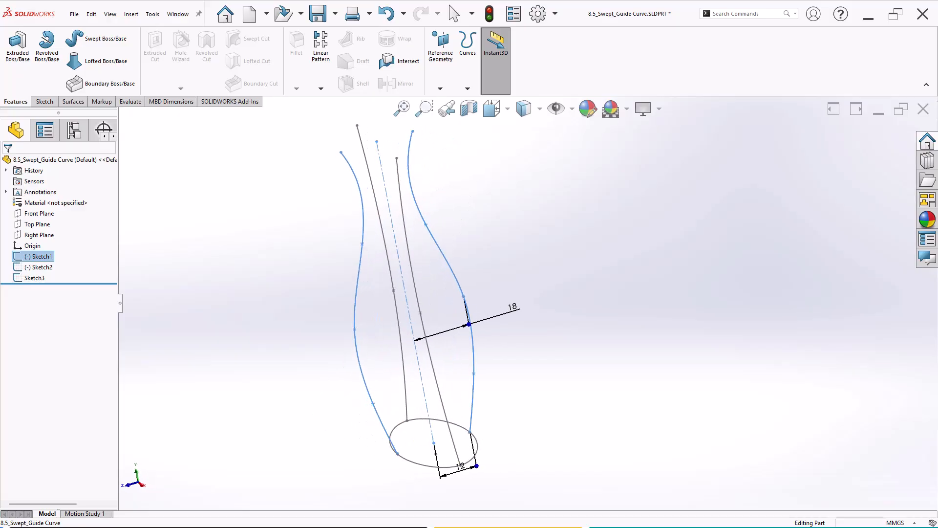
Review Sketch2 and Sketch3, and start a swept boss with the closed base curve, Sketch3, as its sketch profile
{"action": "left_click", "coordinate": [39, 267]}
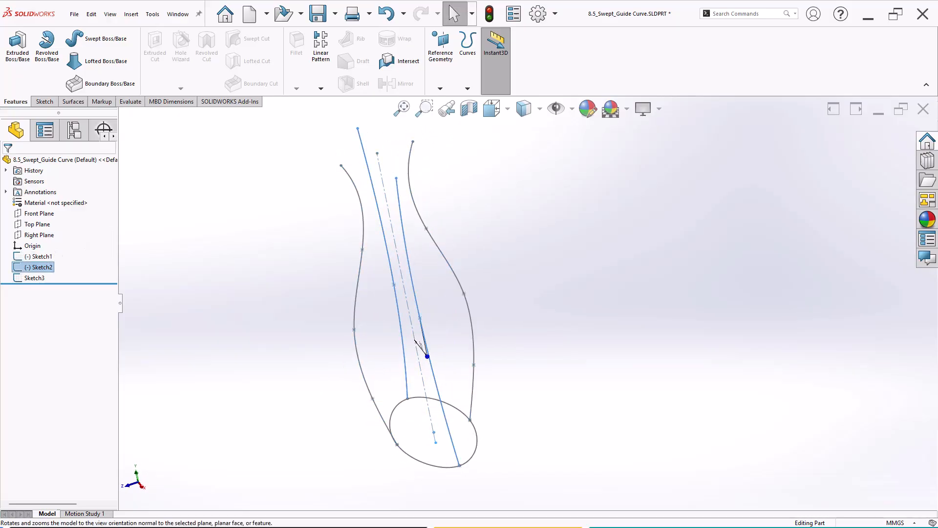
{"action": "mouse_move", "coordinate": [303, 293]}
{"action": "middle_mouse_down"}
{"action": "mouse_move", "coordinate": [379, 293]}
{"action": "mouse_move", "coordinate": [327, 293]}
{"action": "middle_mouse_up"}
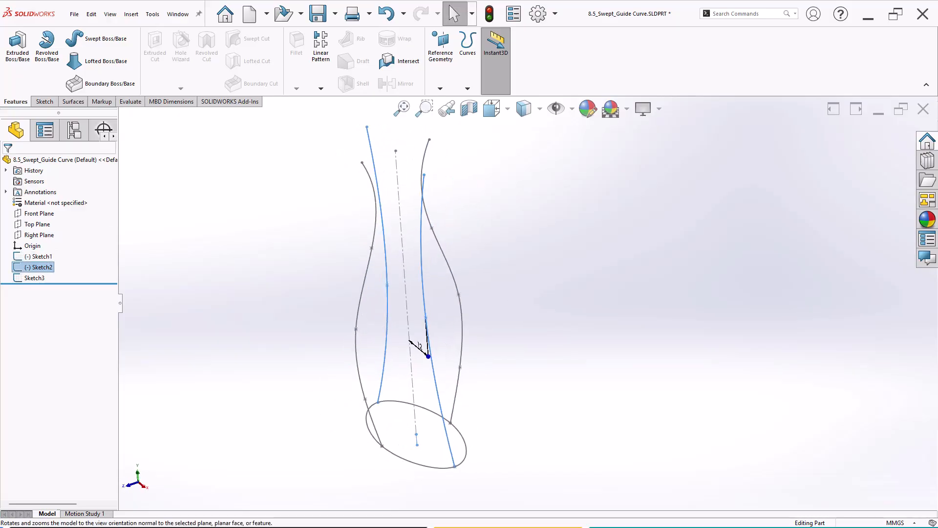
{"action": "left_click", "coordinate": [33, 278]}
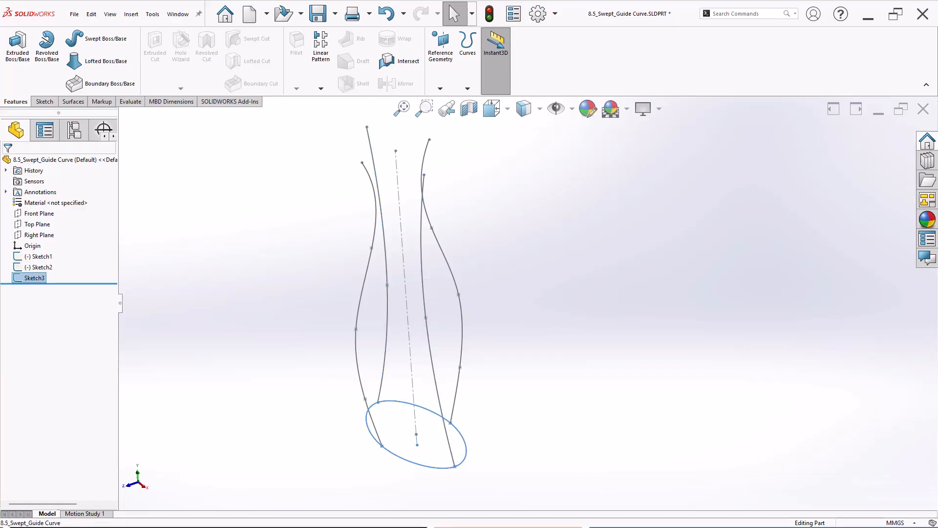
{"action": "key", "text": "Escape"}
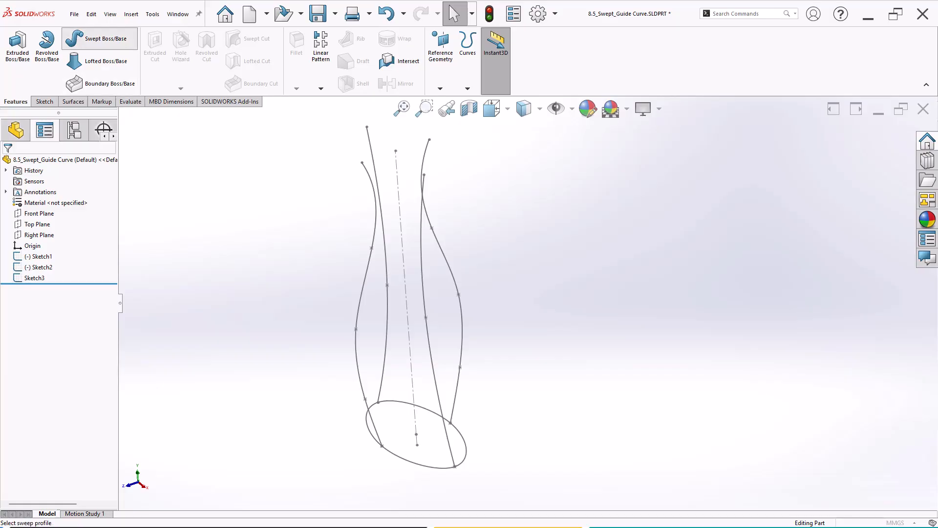
{"action": "left_click", "coordinate": [76, 39]}
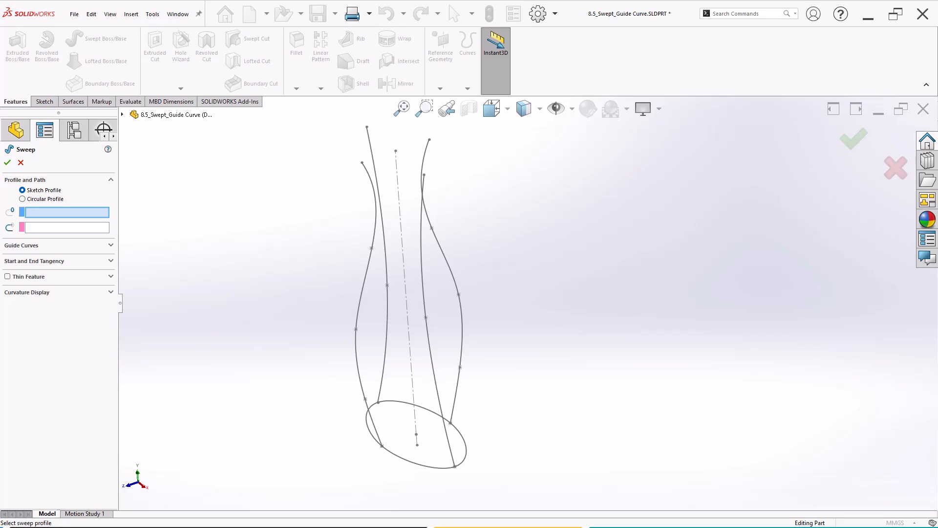
{"action": "left_click", "coordinate": [434, 467]}
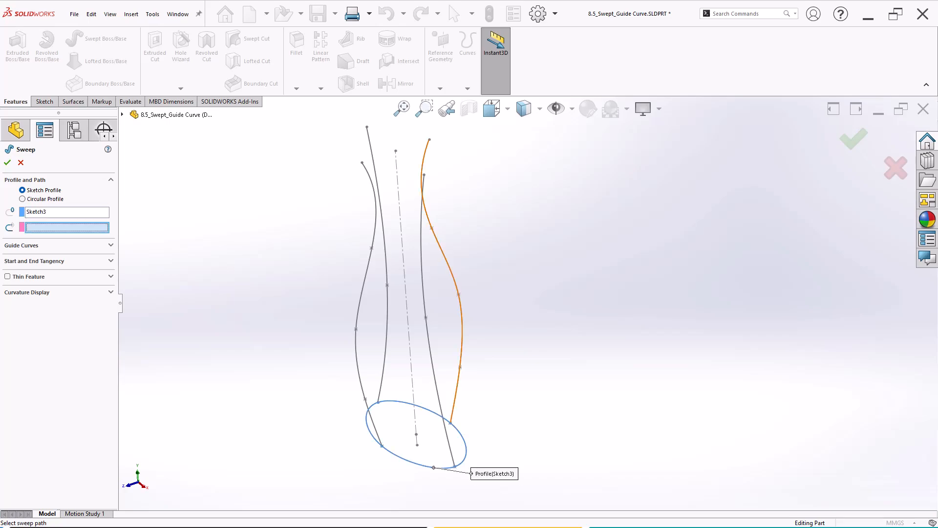
Set only the right-hand S-shaped curve of Sketch1 as the sweep path, using an open-loop selection
{"action": "mouse_move", "coordinate": [452, 279]}
{"action": "middle_mouse_down"}
{"action": "mouse_move", "coordinate": [476, 325]}
{"action": "mouse_move", "coordinate": [442, 301]}
{"action": "mouse_move", "coordinate": [391, 298]}
{"action": "mouse_move", "coordinate": [464, 299]}
{"action": "mouse_move", "coordinate": [453, 301]}
{"action": "middle_mouse_up"}
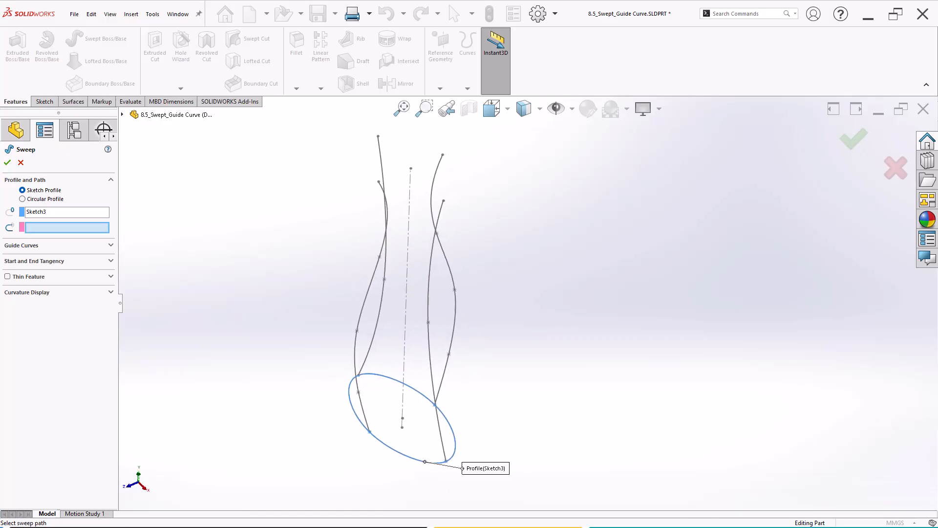
{"action": "left_click", "coordinate": [455, 305]}
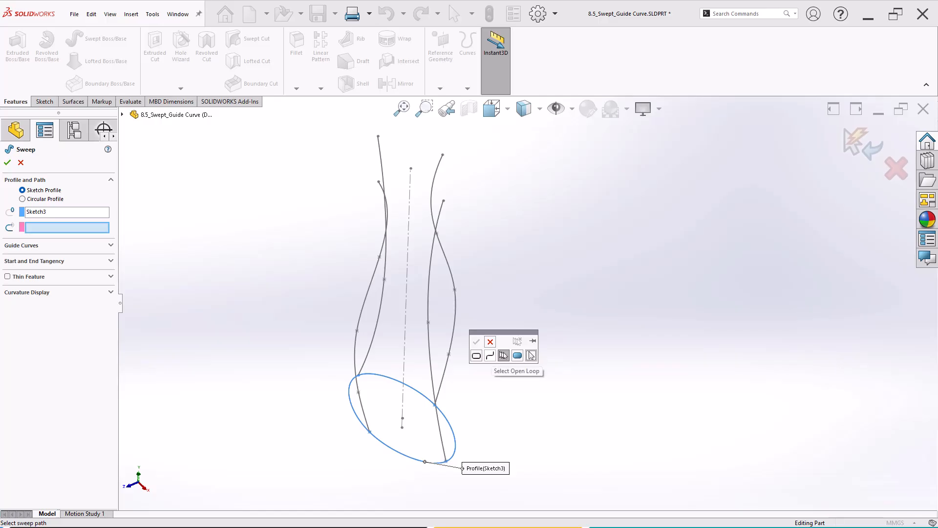
{"action": "left_click", "coordinate": [490, 355]}
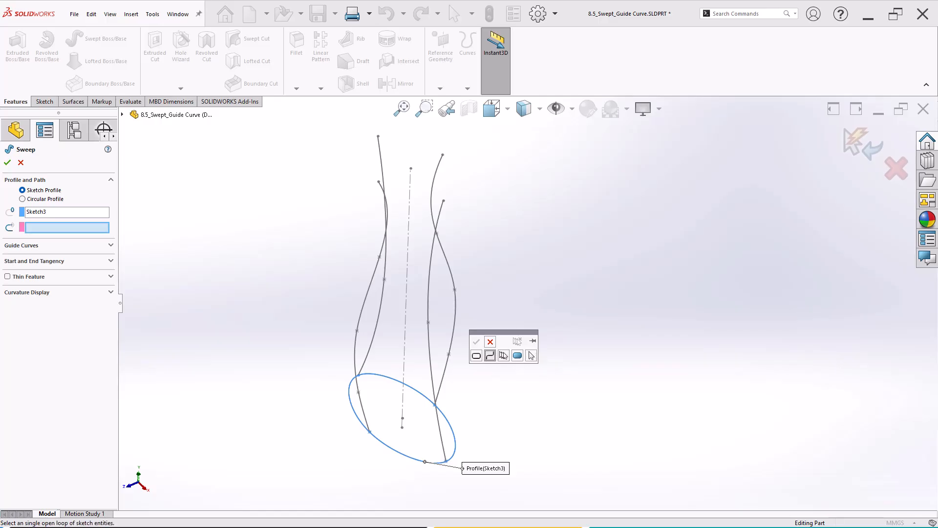
{"action": "left_click", "coordinate": [453, 322]}
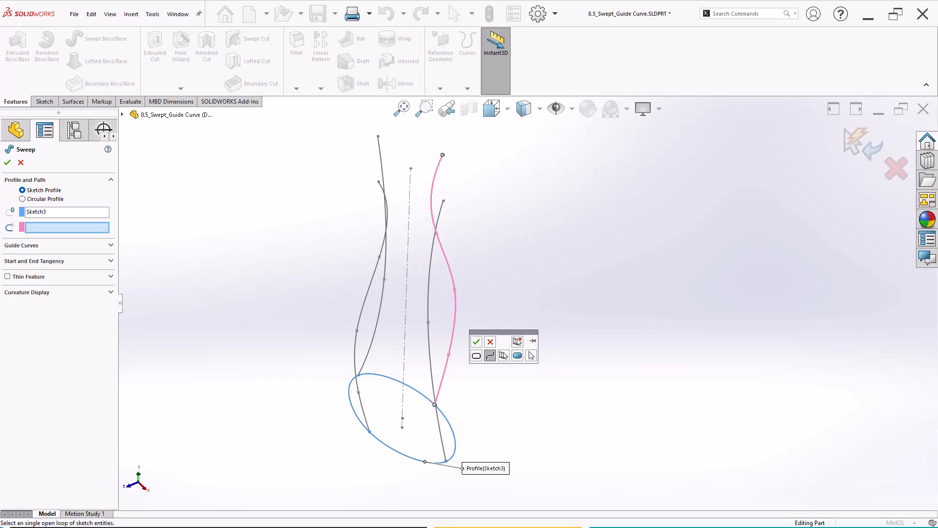
{"action": "left_click", "coordinate": [476, 342]}
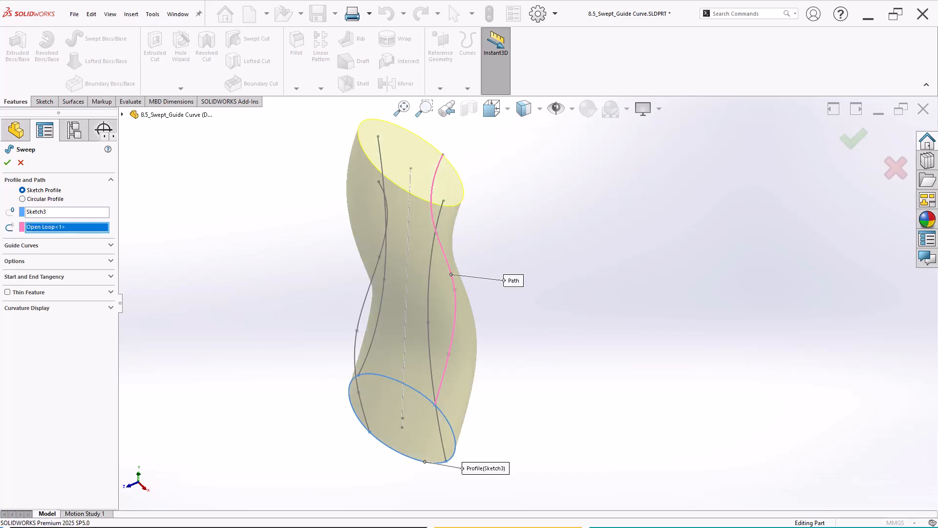
{"action": "mouse_move", "coordinate": [477, 341]}
{"action": "middle_mouse_down"}
{"action": "mouse_move", "coordinate": [445, 348]}
{"action": "mouse_move", "coordinate": [496, 327]}
{"action": "mouse_move", "coordinate": [452, 340]}
{"action": "mouse_move", "coordinate": [467, 336]}
{"action": "middle_mouse_up"}
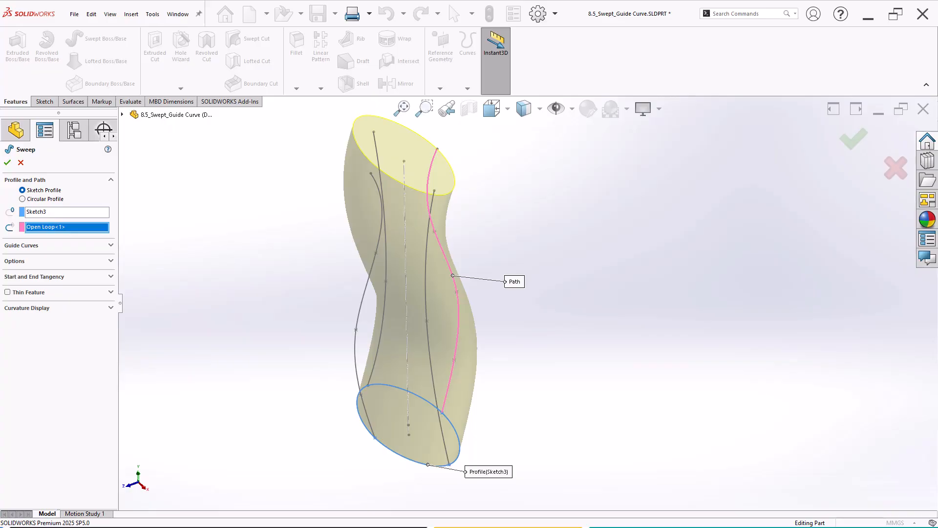
{"action": "mouse_move", "coordinate": [415, 293]}
{"action": "middle_mouse_down"}
{"action": "mouse_move", "coordinate": [429, 292]}
{"action": "mouse_move", "coordinate": [408, 298]}
{"action": "middle_mouse_up"}
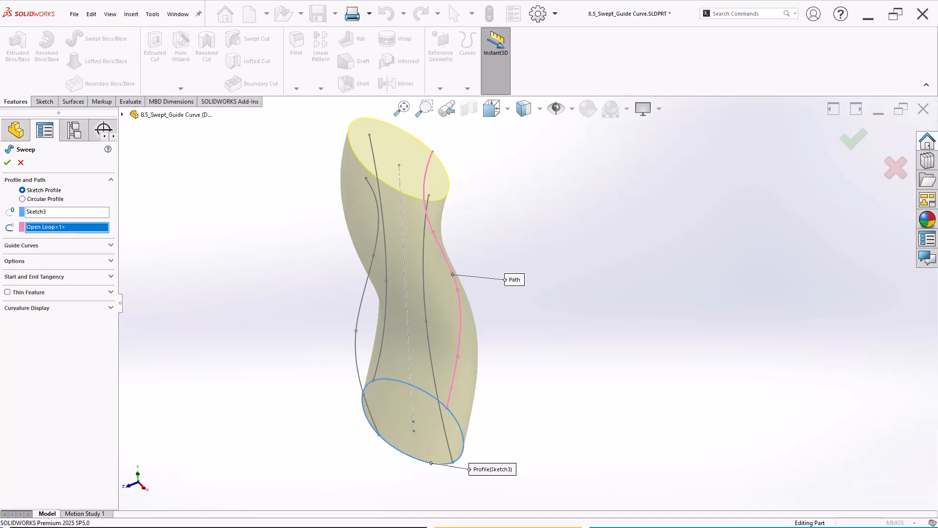
Create the swept boss from the Sketch3 profile along the selected open-loop path
{"action": "middle_click_drag", "start_coordinate": [408, 297], "coordinate": [388, 287]}
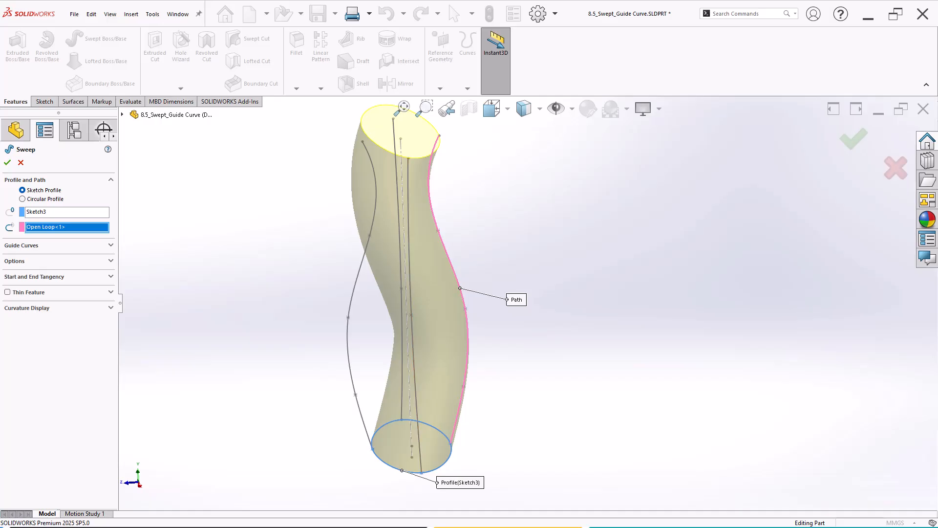
{"action": "middle_click_drag", "start_coordinate": [388, 288], "coordinate": [408, 288]}
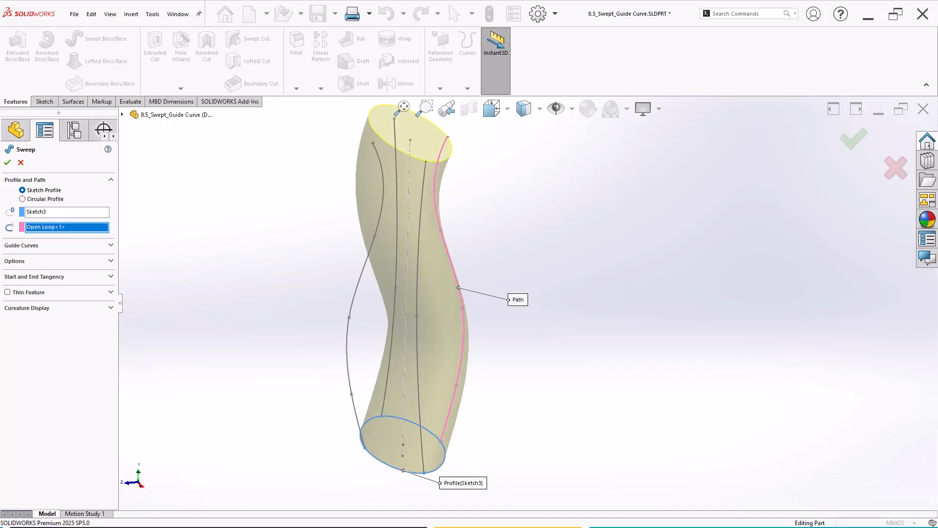
{"action": "left_click", "coordinate": [8, 162]}
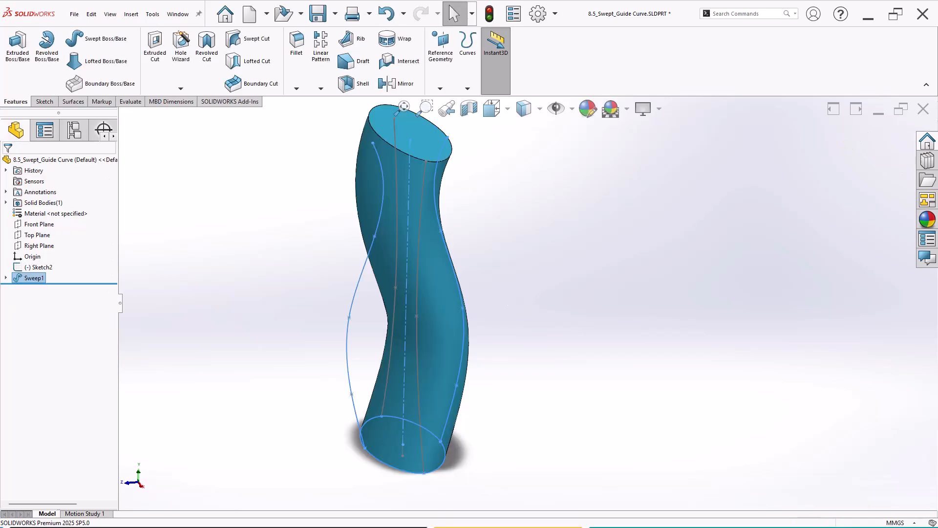
{"action": "mouse_move", "coordinate": [440, 293]}
{"action": "middle_mouse_down"}
{"action": "mouse_move", "coordinate": [491, 293]}
{"action": "mouse_move", "coordinate": [425, 286]}
{"action": "middle_mouse_up"}
{"action": "middle_click_drag", "start_coordinate": [513, 249], "coordinate": [517, 270]}
{"action": "scroll", "coordinate": [517, 271], "scroll_direction": "down", "scroll_amount": 2}
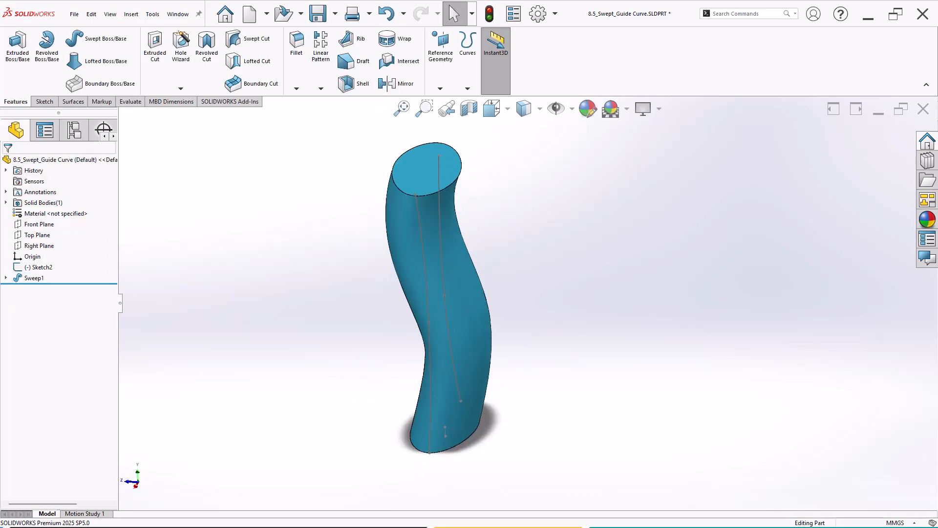
Edit Sweep1 and add the S-shaped curve opposite the path as a guide curve, using an open-loop selection
{"action": "left_click", "coordinate": [34, 277]}
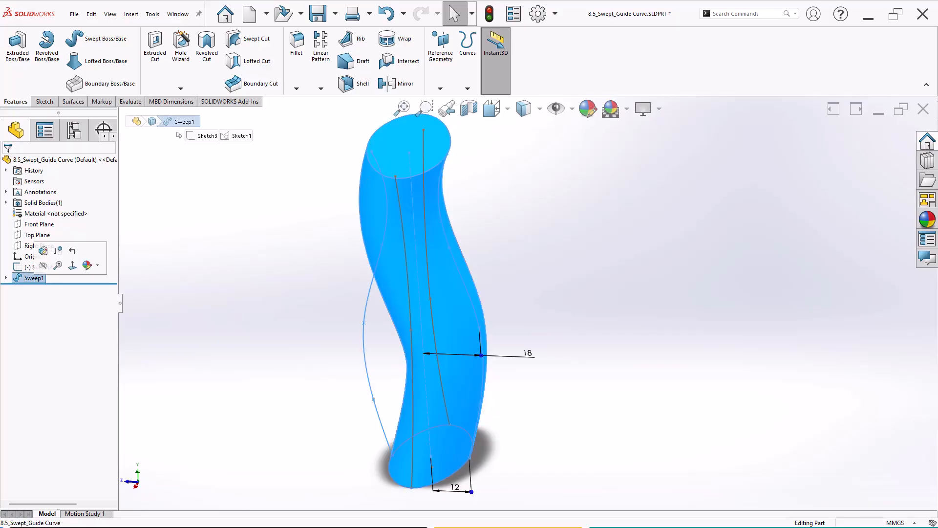
{"action": "left_click", "coordinate": [46, 263]}
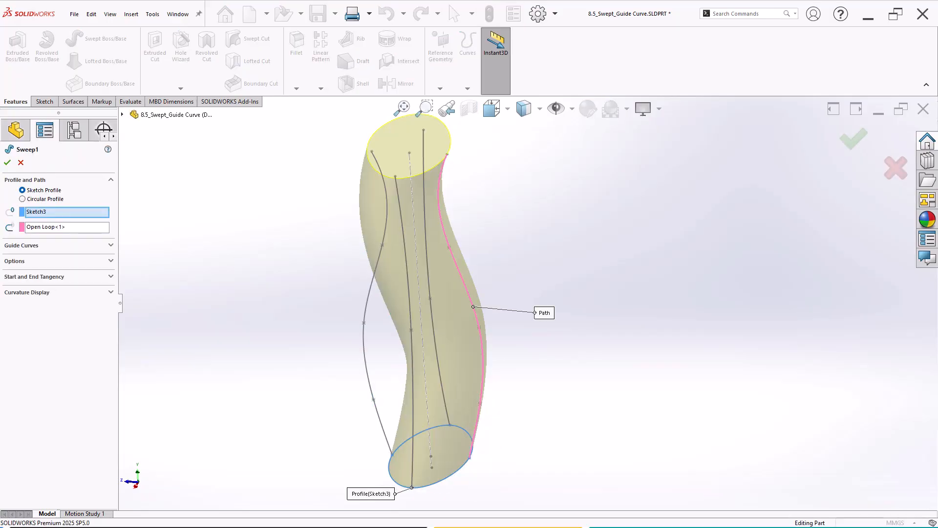
{"action": "left_click", "coordinate": [29, 245]}
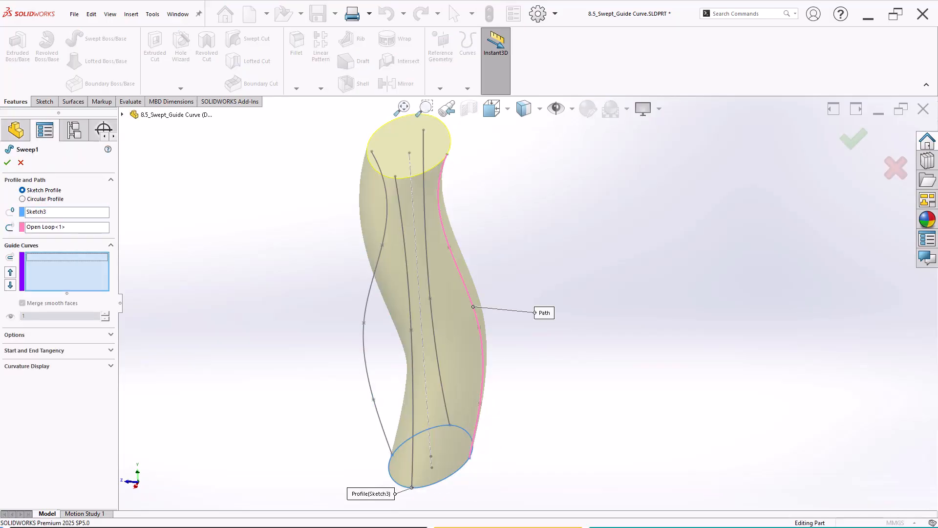
{"action": "middle_click_drag", "start_coordinate": [430, 293], "coordinate": [503, 320]}
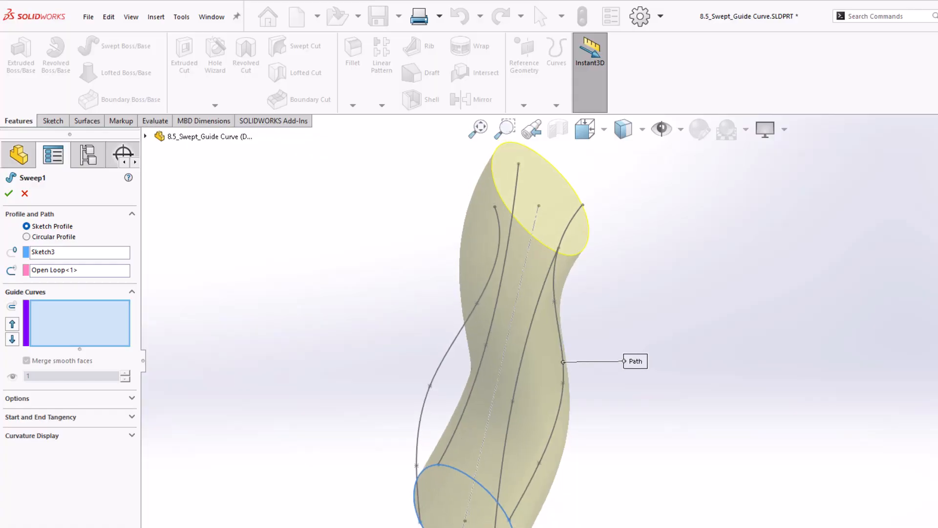
{"action": "middle_click_drag", "start_coordinate": [598, 381], "coordinate": [596, 380]}
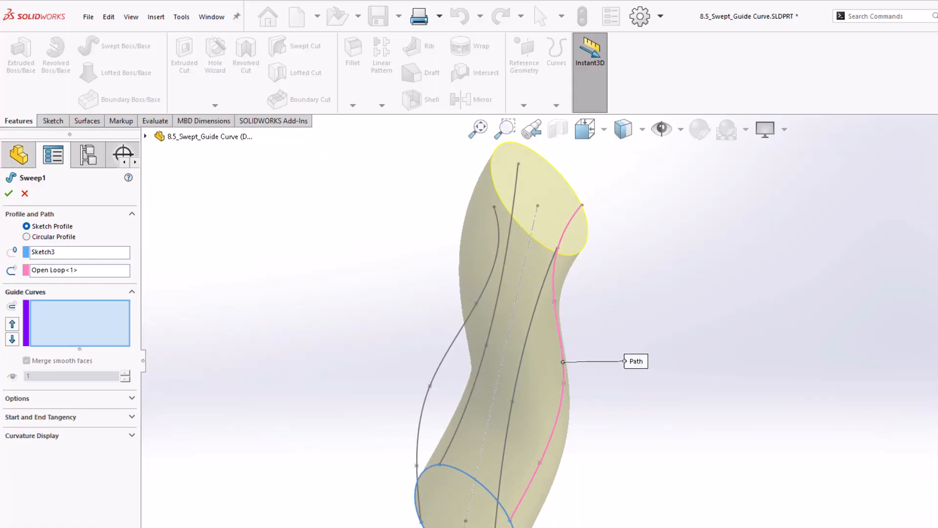
{"action": "left_click", "coordinate": [79, 305]}
{"action": "right_click", "coordinate": [87, 317]}
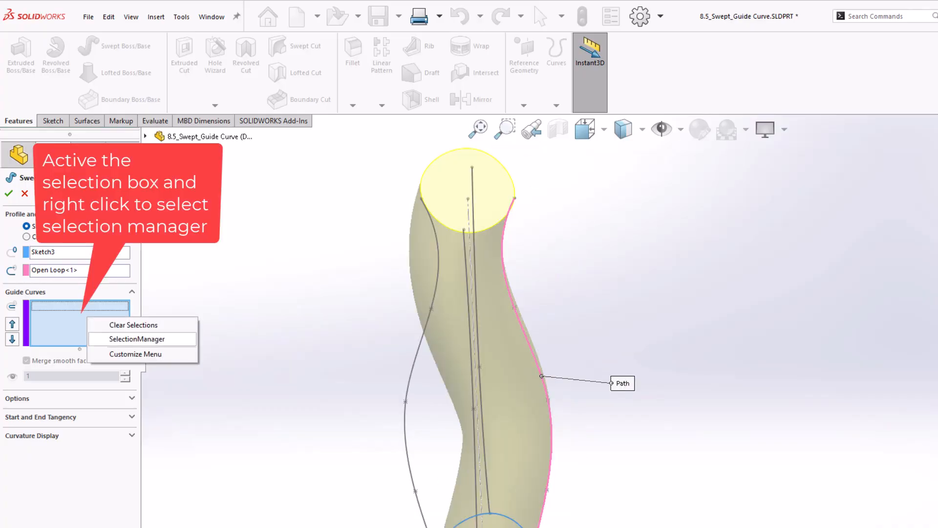
{"action": "left_click", "coordinate": [137, 338]}
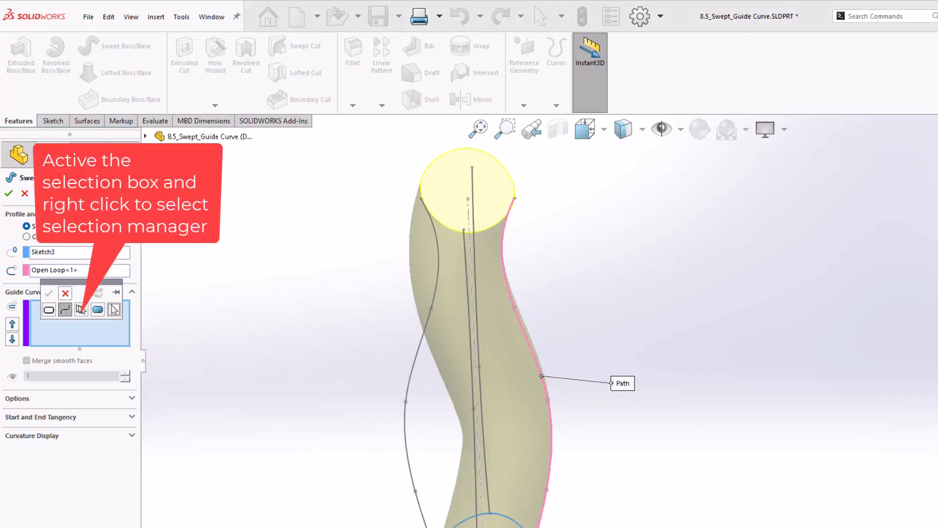
{"action": "left_click_drag", "start_coordinate": [73, 282], "coordinate": [314, 288]}
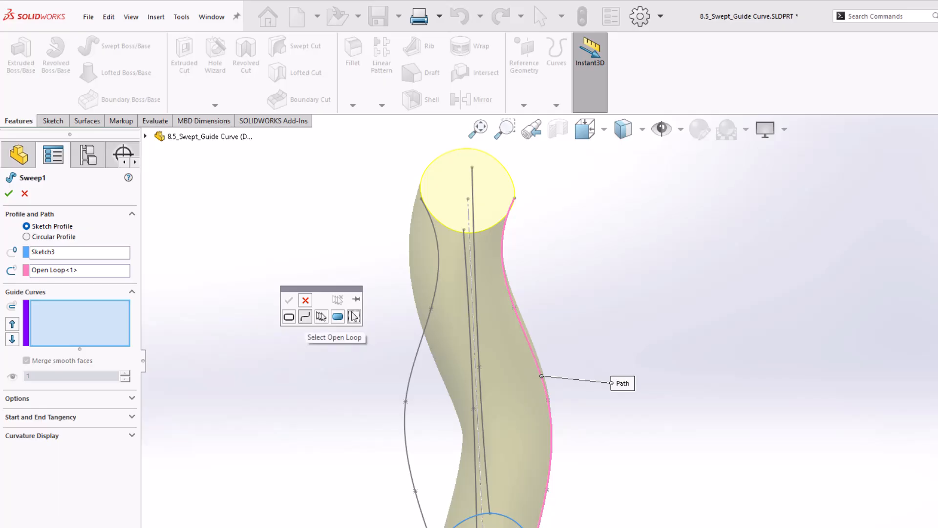
{"action": "left_click", "coordinate": [305, 316]}
{"action": "left_click", "coordinate": [414, 363]}
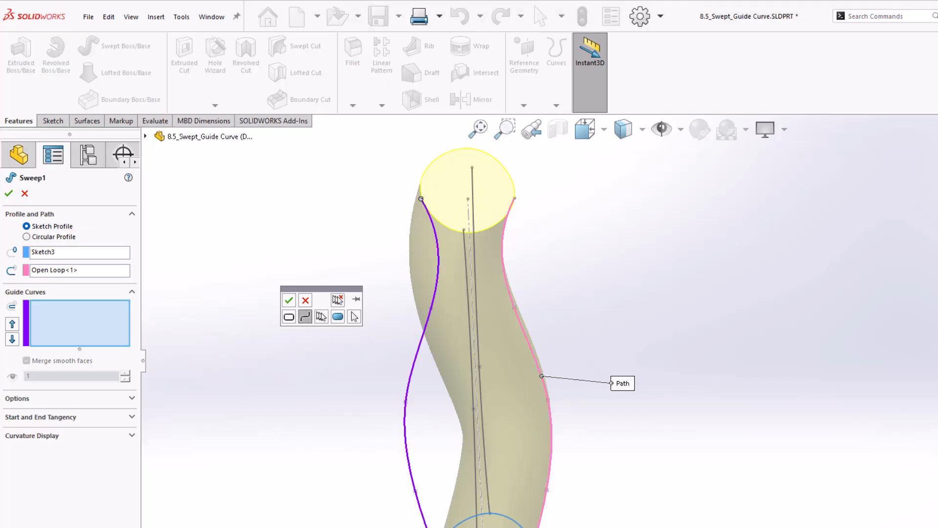
{"action": "left_click", "coordinate": [289, 300]}
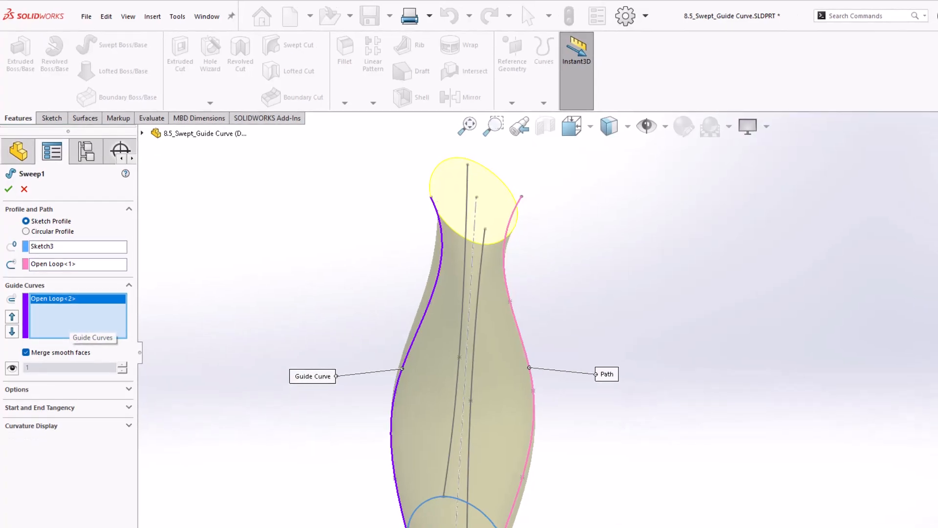
Add the curve meeting the near side of the base profile as a second guide curve, using an open-loop selection
{"action": "middle_click_drag", "start_coordinate": [469, 303], "coordinate": [525, 303]}
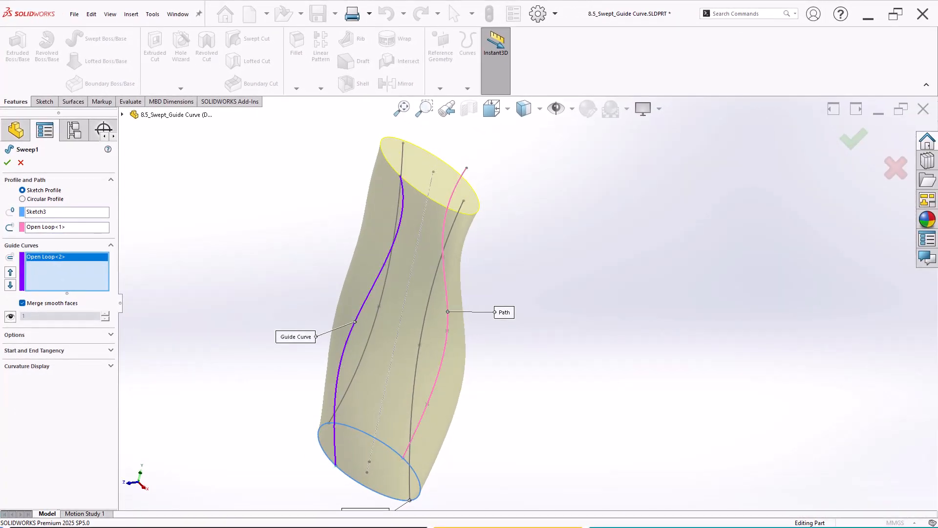
{"action": "right_click", "coordinate": [72, 275]}
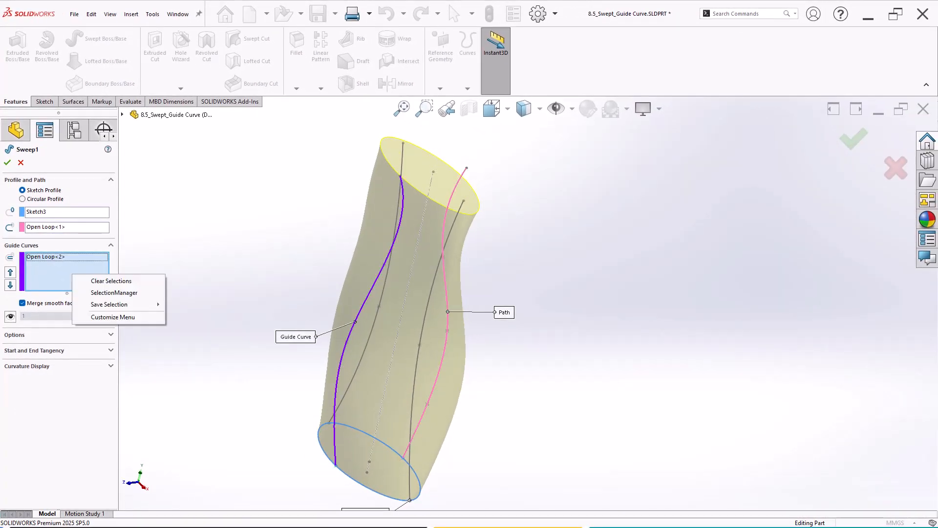
{"action": "left_click", "coordinate": [114, 293]}
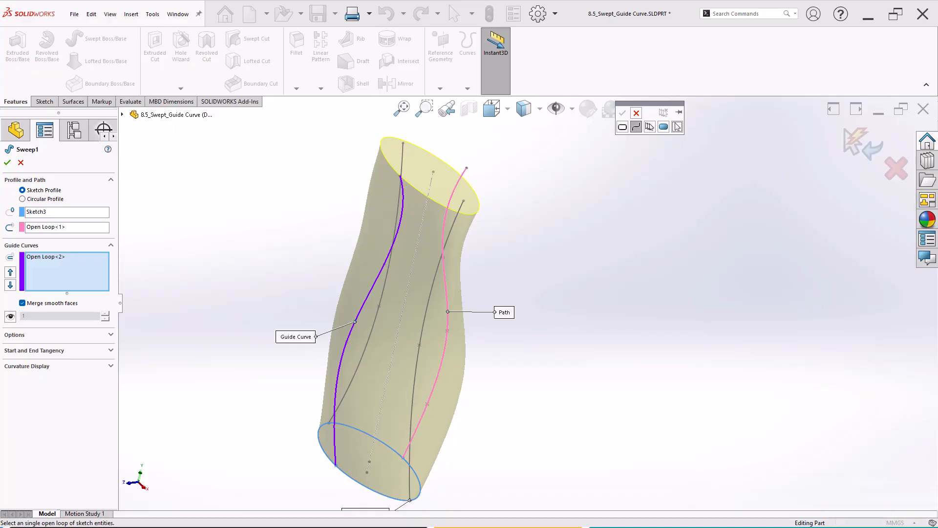
{"action": "left_click_drag", "start_coordinate": [644, 103], "coordinate": [542, 214]}
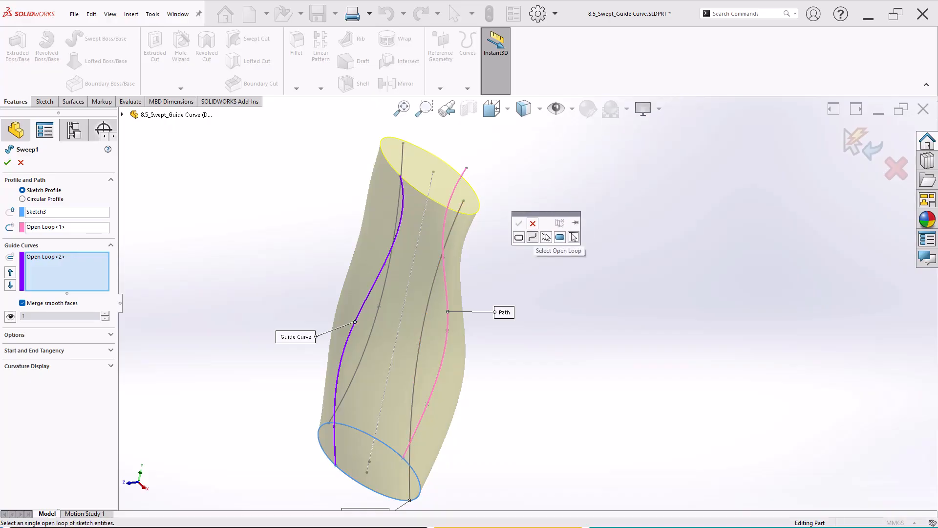
{"action": "left_click", "coordinate": [532, 237]}
{"action": "left_click", "coordinate": [433, 289]}
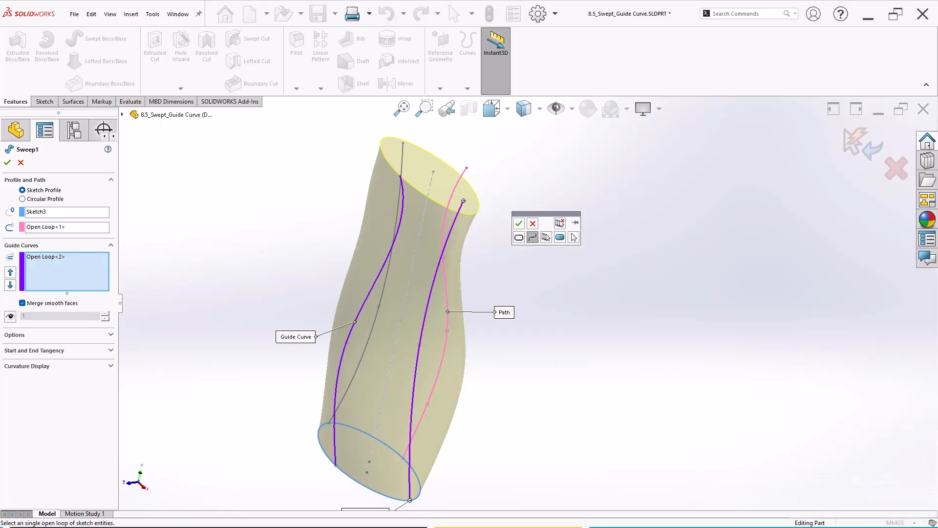
{"action": "left_click", "coordinate": [519, 223]}
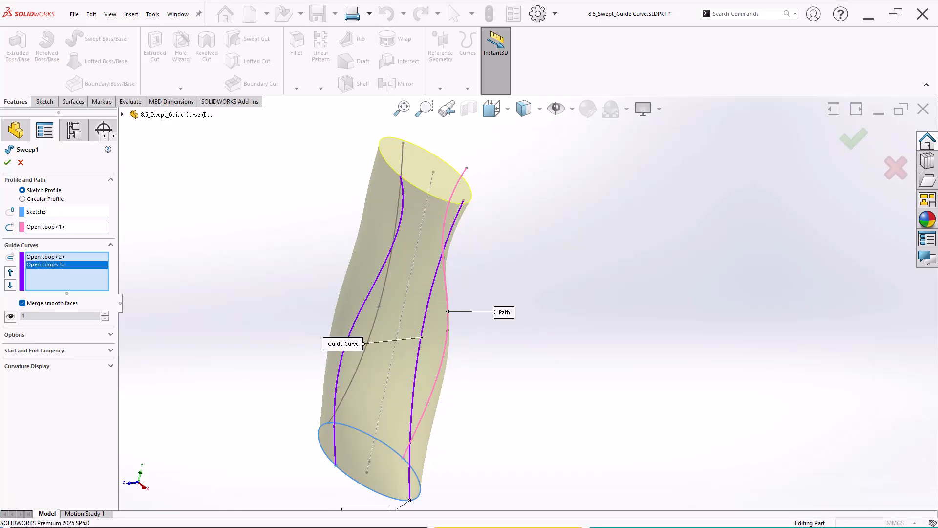
Add the remaining curve on the far side of the base profile as a third open-loop guide curve
{"action": "right_click", "coordinate": [78, 278]}
{"action": "left_click", "coordinate": [117, 296]}
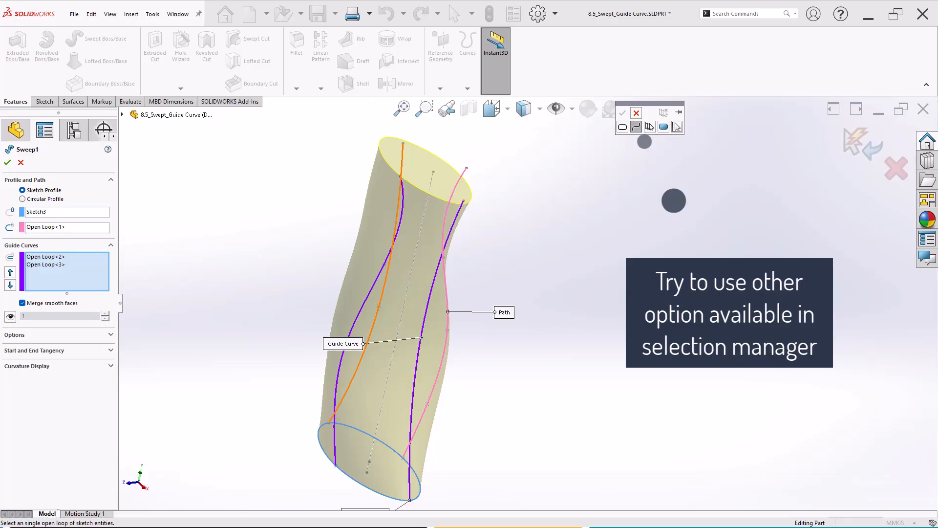
{"action": "left_click", "coordinate": [380, 299]}
{"action": "left_click", "coordinate": [622, 113]}
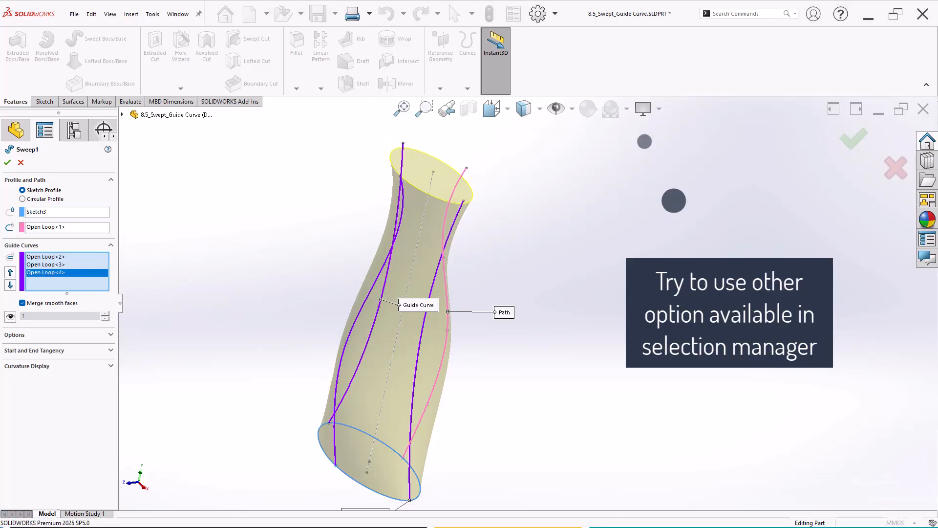
Examine from several angles how the three guide curves shape the sweep preview between its base and upper end
{"action": "middle_click_drag", "start_coordinate": [528, 220], "coordinate": [479, 302]}
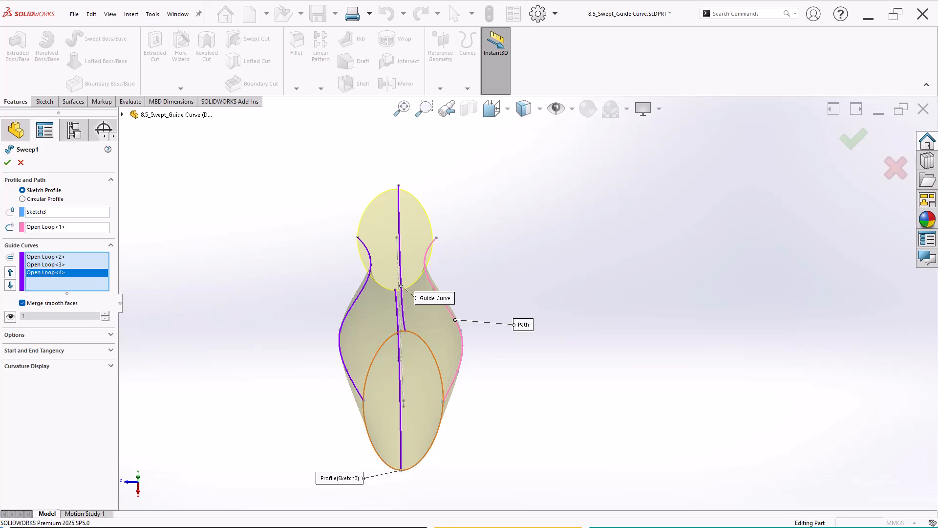
{"action": "middle_click_drag", "start_coordinate": [480, 302], "coordinate": [491, 258]}
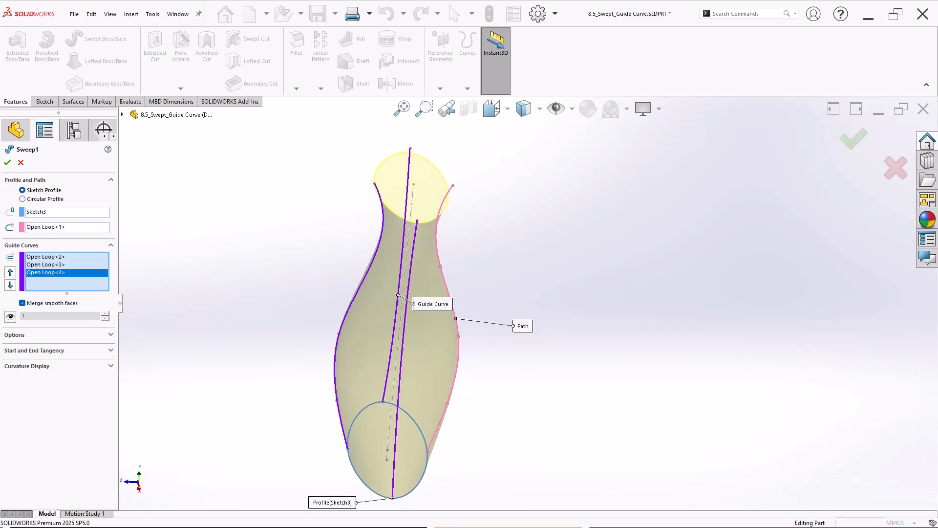
{"action": "middle_click_drag", "start_coordinate": [396, 313], "coordinate": [406, 283]}
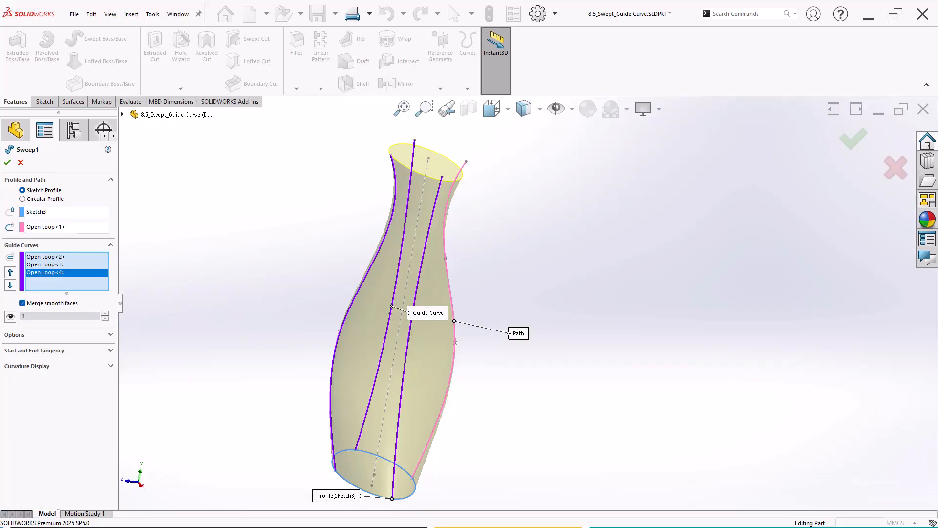
{"action": "middle_click_drag", "start_coordinate": [409, 381], "coordinate": [413, 420]}
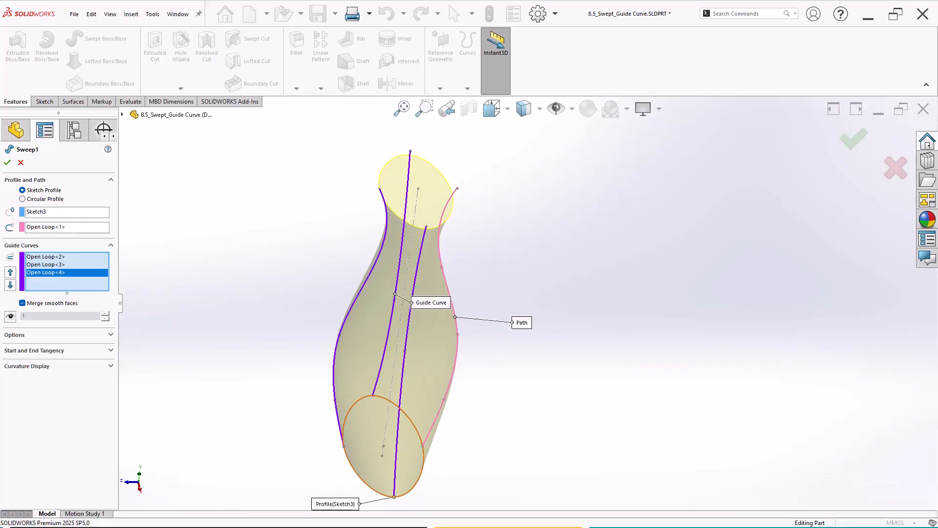
{"action": "scroll", "coordinate": [525, 301], "scroll_direction": "up", "scroll_amount": 2}
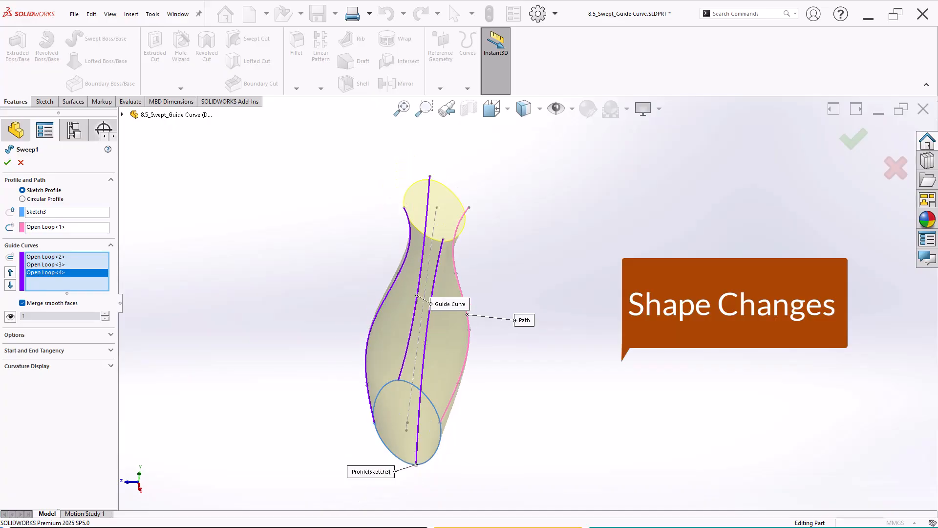
{"action": "middle_click_drag", "start_coordinate": [525, 301], "coordinate": [529, 282]}
{"action": "scroll", "coordinate": [562, 383], "scroll_direction": "down", "scroll_amount": 3}
{"action": "middle_click_drag", "start_coordinate": [562, 384], "coordinate": [537, 352]}
{"action": "scroll", "coordinate": [530, 304], "scroll_direction": "up", "scroll_amount": 3}
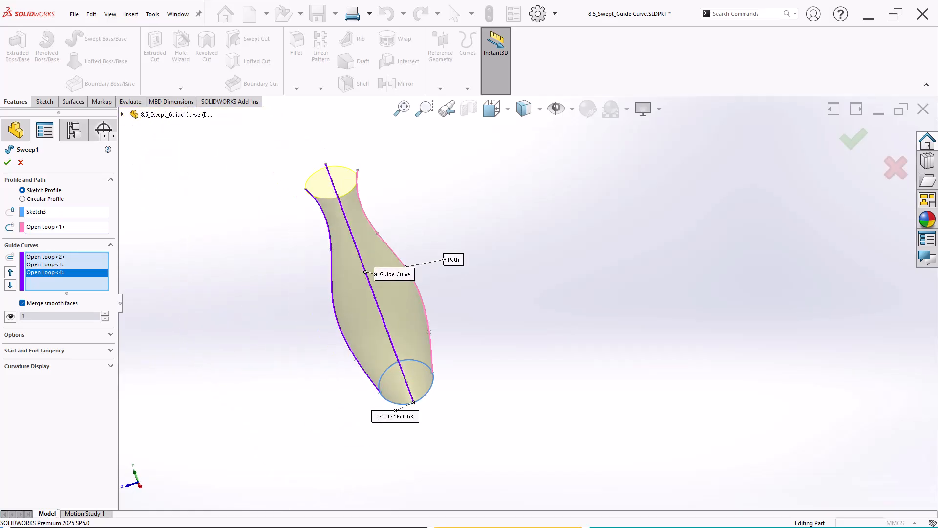
{"action": "scroll", "coordinate": [521, 283], "scroll_direction": "down", "scroll_amount": 2}
{"action": "middle_click_drag", "start_coordinate": [521, 282], "coordinate": [560, 295]}
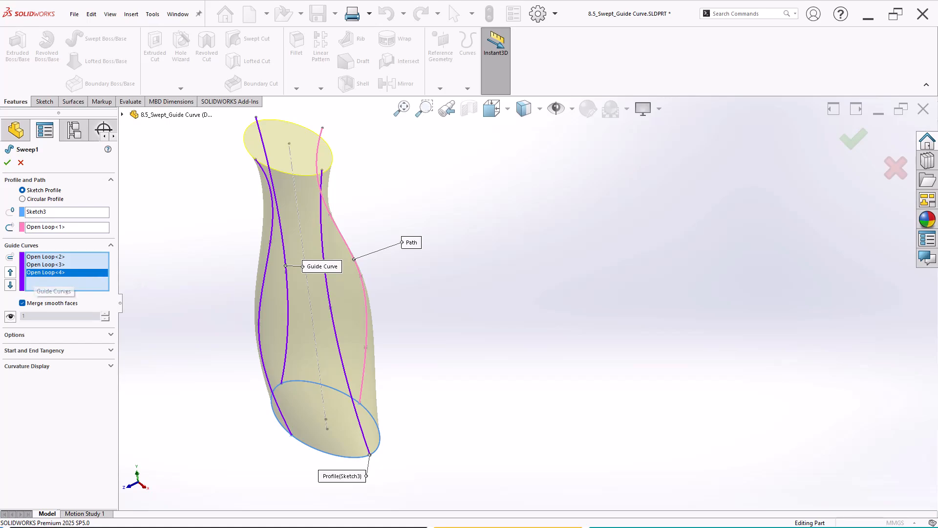
Try reordering the guide curves by moving Open Loop<4> up one place and back down, checking the sweep preview
{"action": "left_click", "coordinate": [11, 272]}
{"action": "left_click", "coordinate": [11, 285]}
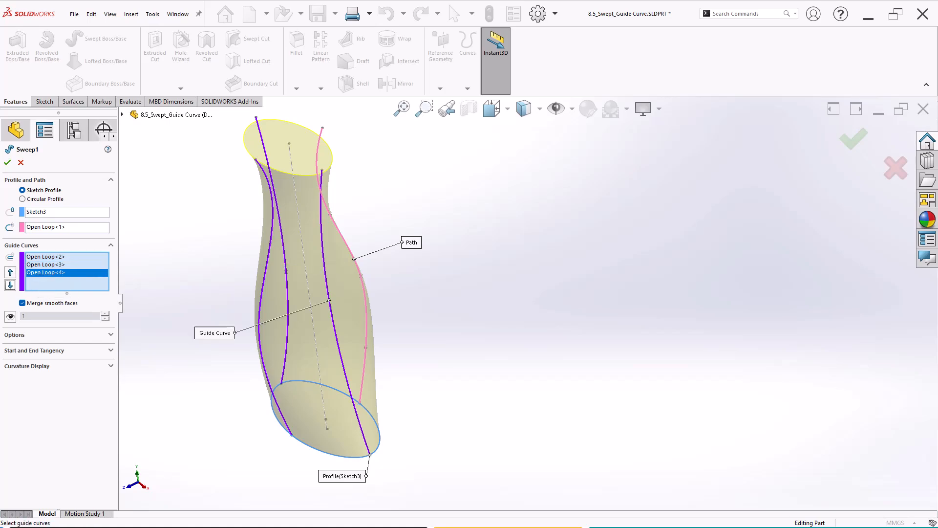
{"action": "middle_click_drag", "start_coordinate": [303, 303], "coordinate": [341, 284]}
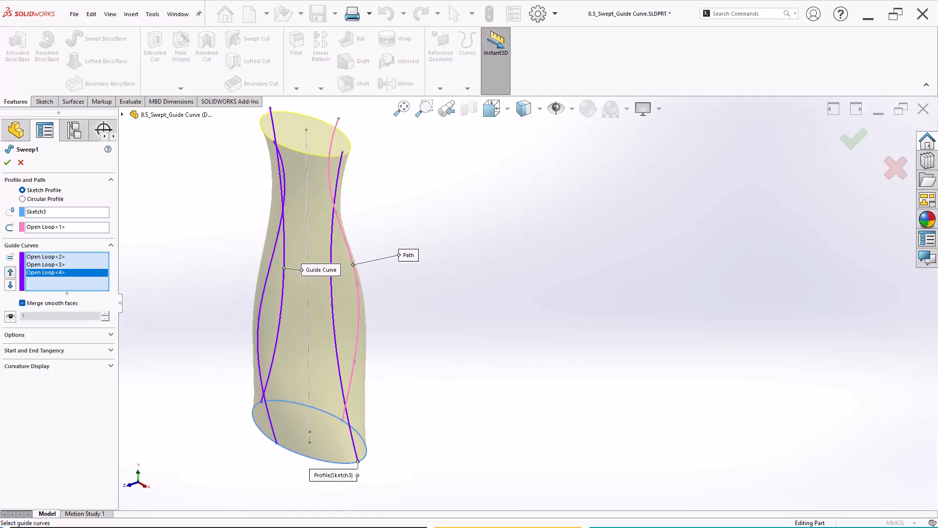
{"action": "left_click", "coordinate": [10, 272]}
{"action": "left_click", "coordinate": [10, 285]}
{"action": "left_click", "coordinate": [10, 272]}
{"action": "left_click", "coordinate": [10, 285]}
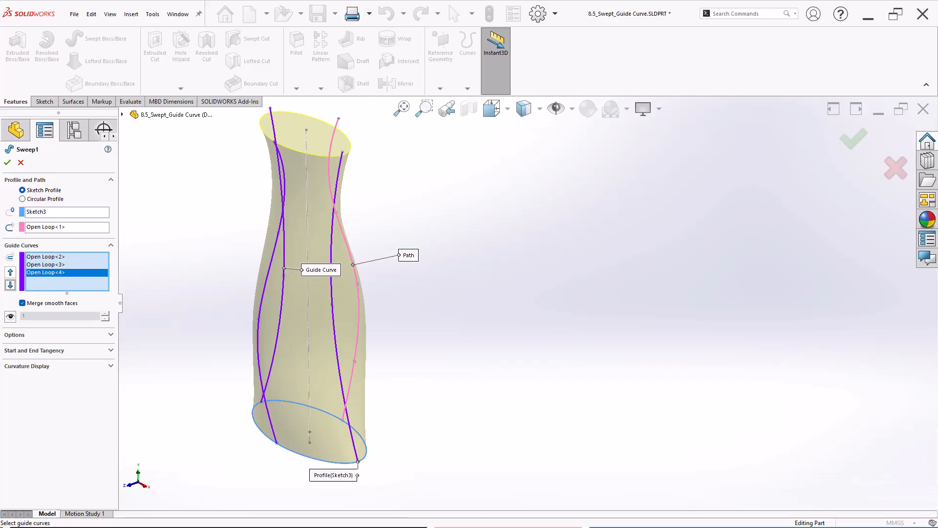
{"action": "left_click", "coordinate": [10, 272]}
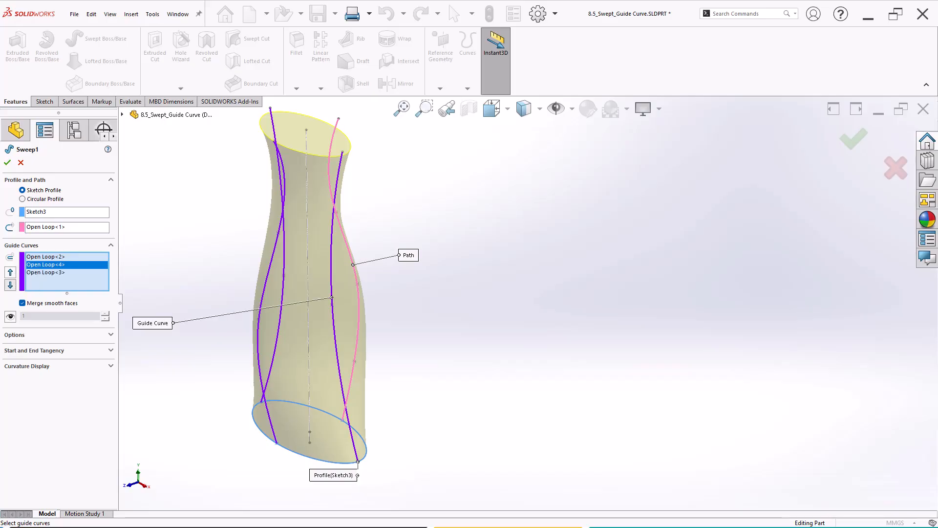
{"action": "left_click", "coordinate": [10, 285]}
{"action": "scroll", "coordinate": [451, 251], "scroll_direction": "down", "scroll_amount": 1}
{"action": "scroll", "coordinate": [450, 251], "scroll_direction": "up", "scroll_amount": 2}
{"action": "mouse_move", "coordinate": [451, 251]}
{"action": "middle_mouse_down"}
{"action": "mouse_move", "coordinate": [508, 254]}
{"action": "mouse_move", "coordinate": [450, 253]}
{"action": "middle_mouse_up"}
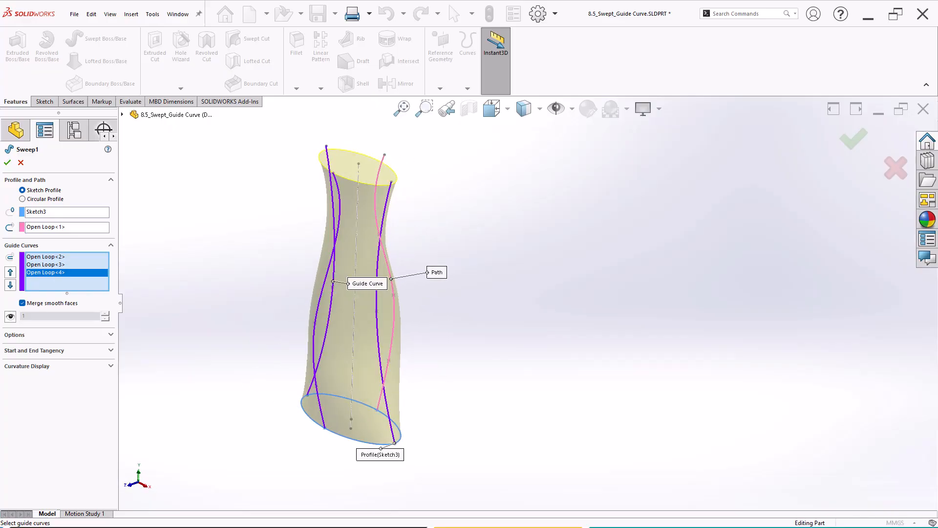
{"action": "scroll", "coordinate": [485, 225], "scroll_direction": "down", "scroll_amount": 1}
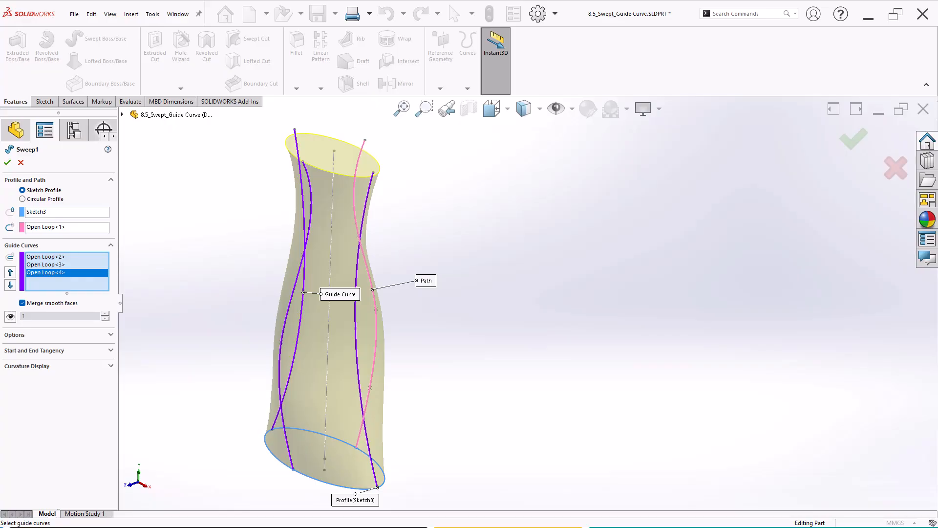
Create the swept boss from Sketch3 along the Open Loop<1> path with the three open-loop guide curves
{"action": "left_click", "coordinate": [8, 162]}
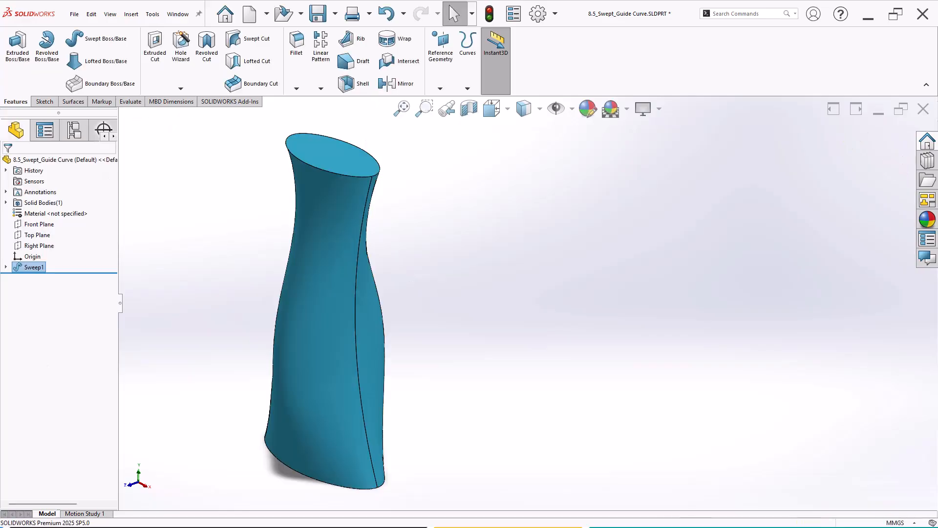
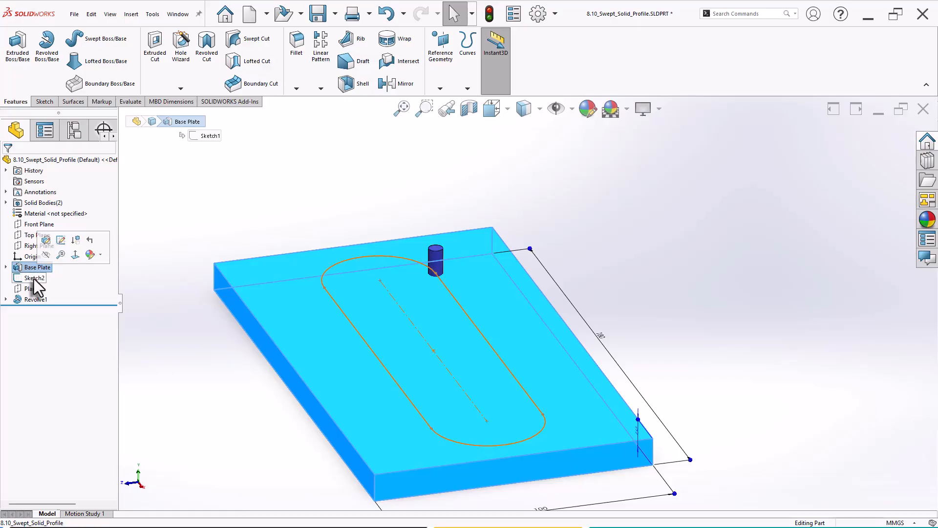
Examine the slot-shaped path sketch, Plane1 and the dimensions of the revolved cylinder on the base plate
{"action": "left_click", "coordinate": [34, 278]}
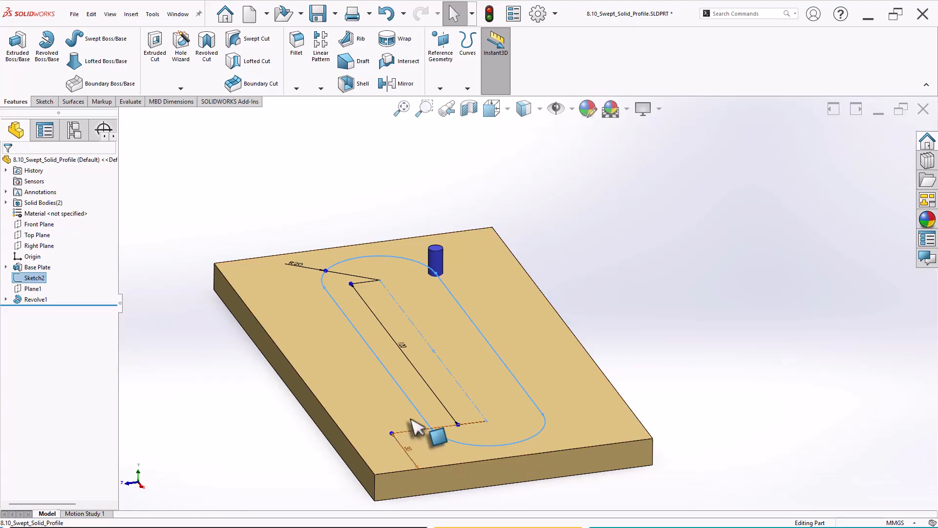
{"action": "left_click", "coordinate": [32, 289]}
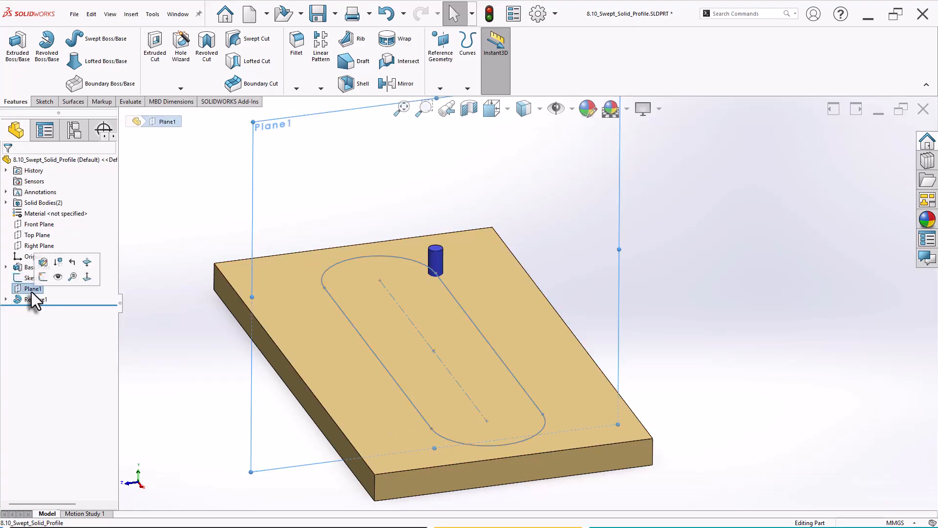
{"action": "left_click", "coordinate": [68, 259]}
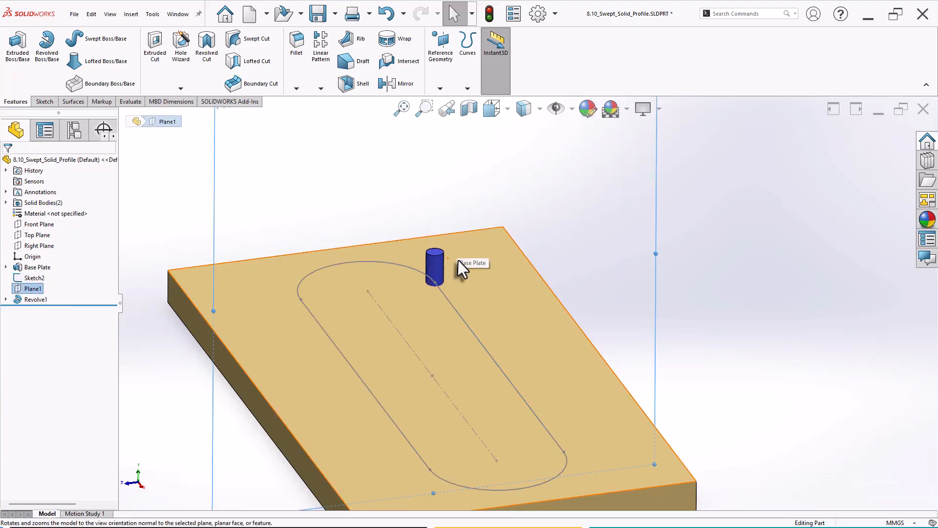
{"action": "left_click", "coordinate": [34, 299]}
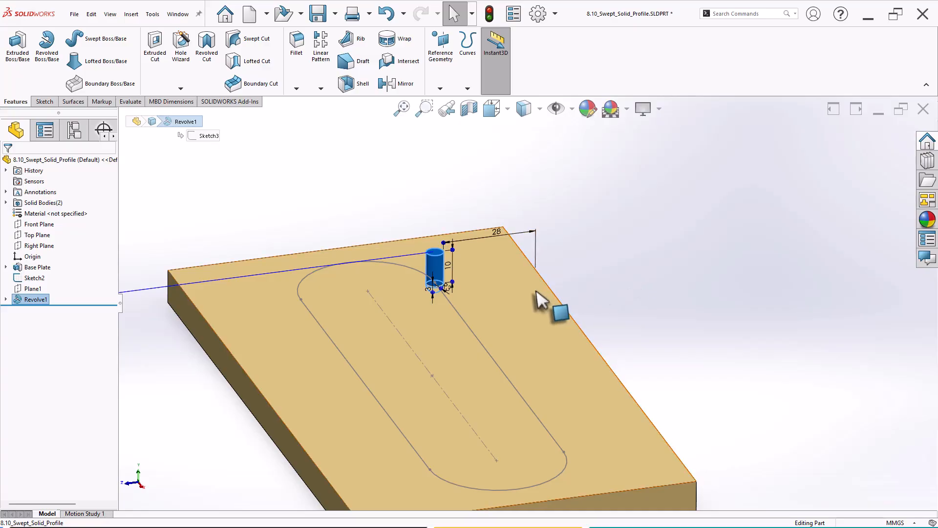
{"action": "scroll", "coordinate": [439, 327], "scroll_direction": "down", "scroll_amount": 5}
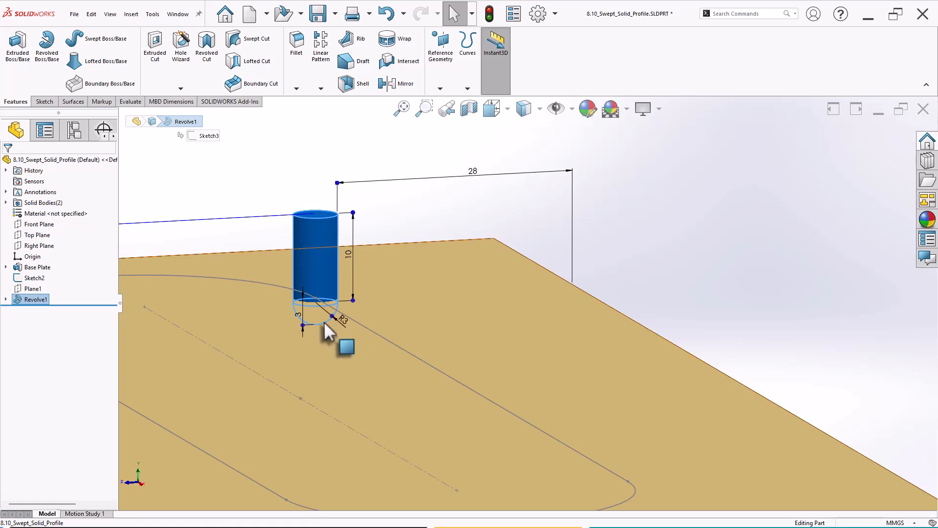
Open the revolved cylinder's definition to check its axis, angle and Merge result setting
{"action": "right_click", "coordinate": [39, 303]}
{"action": "left_click", "coordinate": [49, 274]}
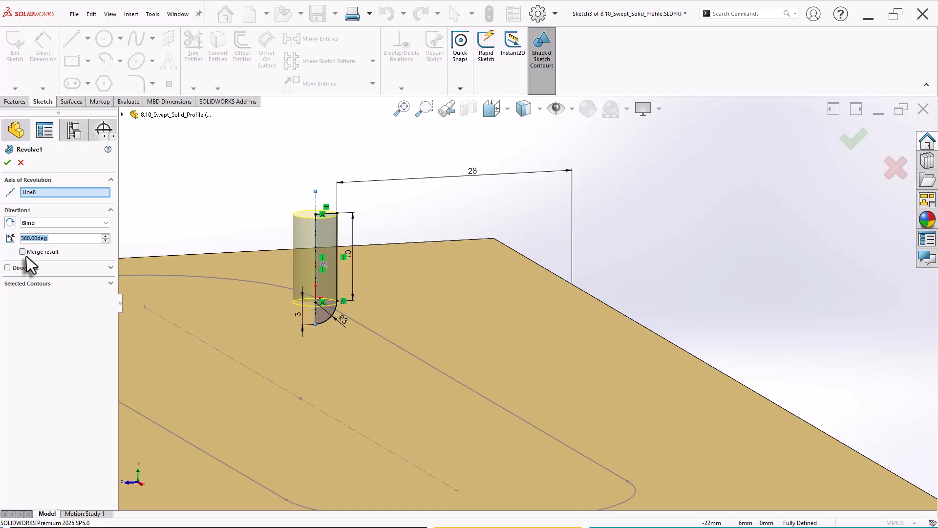
{"action": "left_click", "coordinate": [8, 162]}
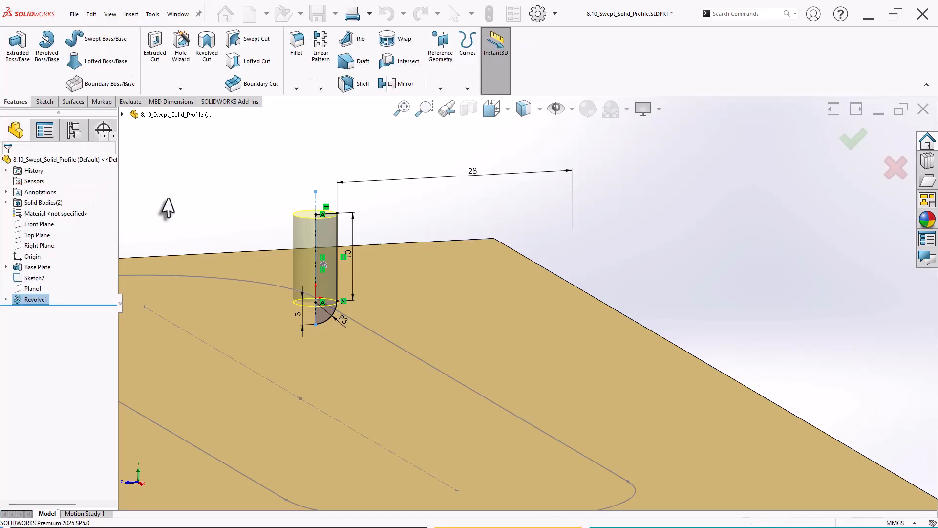
Inspect the part's solid bodies by highlighting the revolved cylinder and the base plate in turn
{"action": "left_click", "coordinate": [6, 202]}
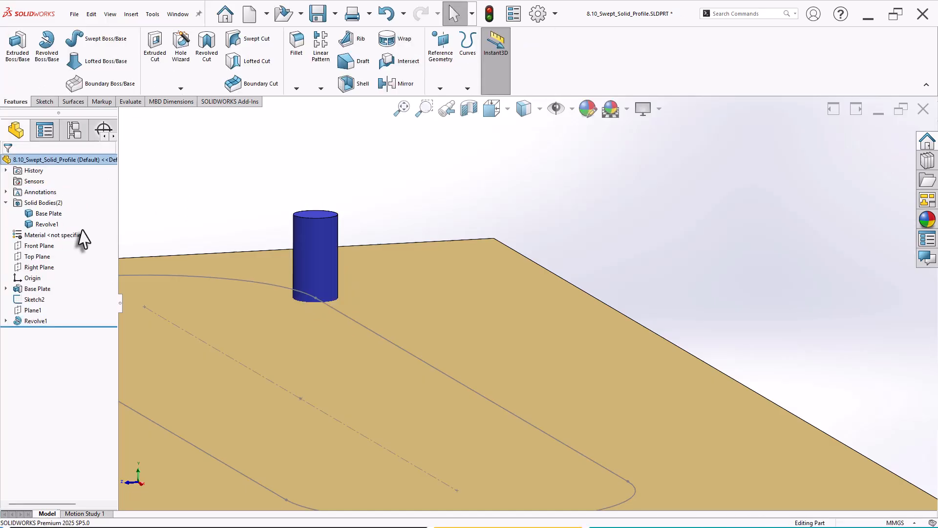
{"action": "left_click", "coordinate": [45, 224]}
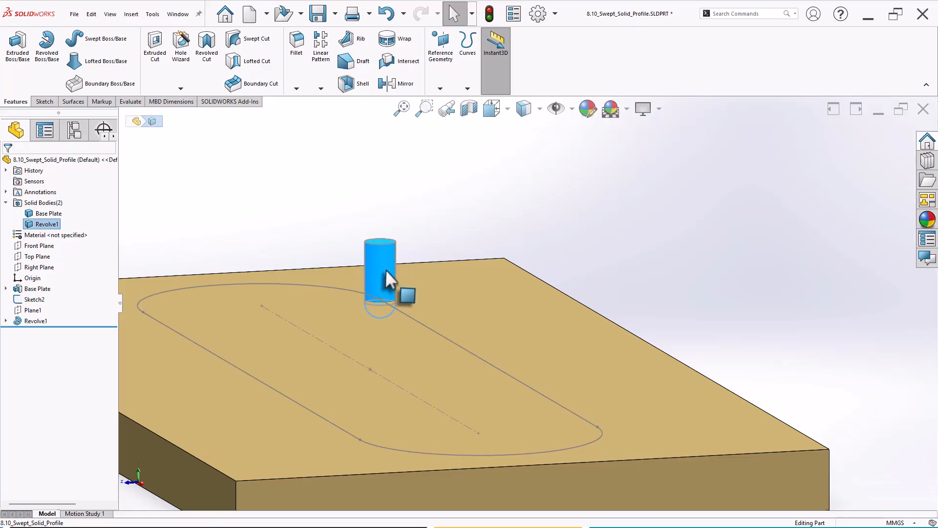
{"action": "left_click", "coordinate": [49, 213]}
{"action": "left_click", "coordinate": [631, 290]}
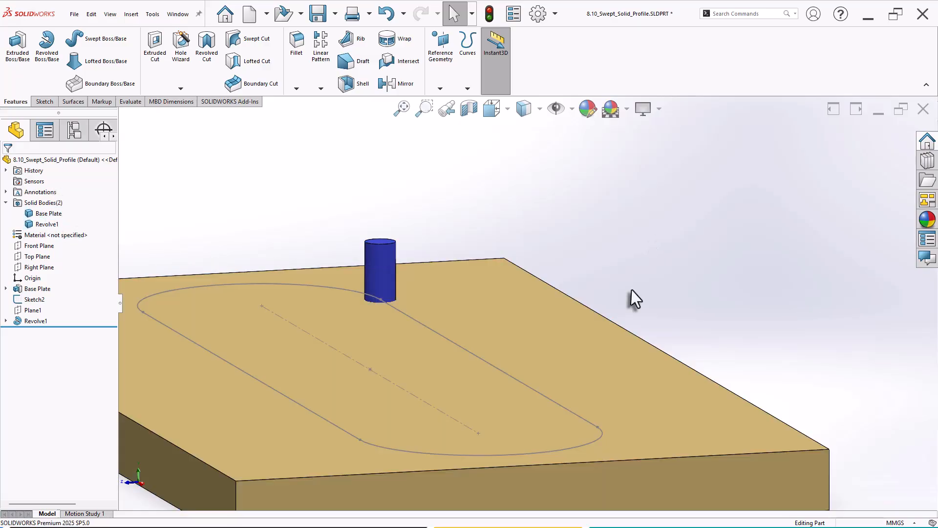
Cut a groove in the base plate with a Swept Cut, using the revolved cylinder as Solid Profile and Sketch2 as path
{"action": "middle_click_drag", "start_coordinate": [631, 289], "coordinate": [651, 358]}
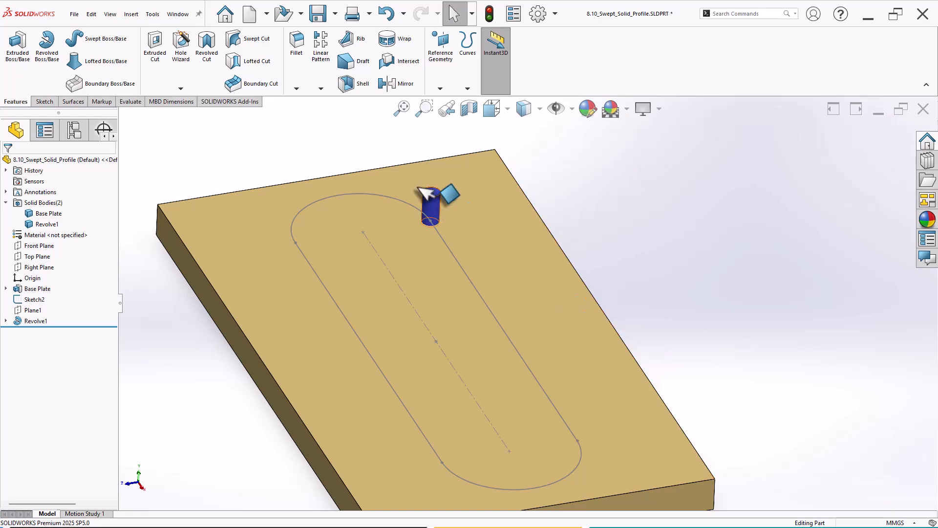
{"action": "left_click", "coordinate": [250, 39]}
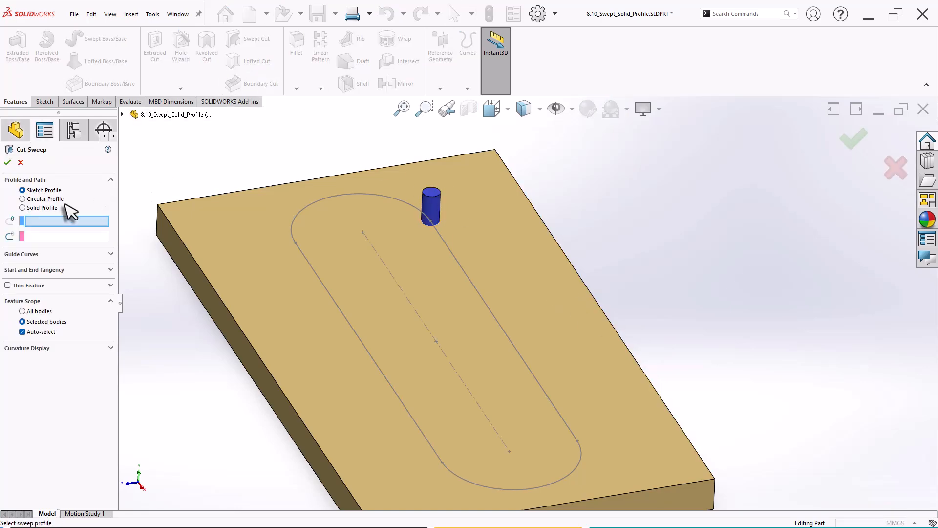
{"action": "left_click", "coordinate": [38, 212]}
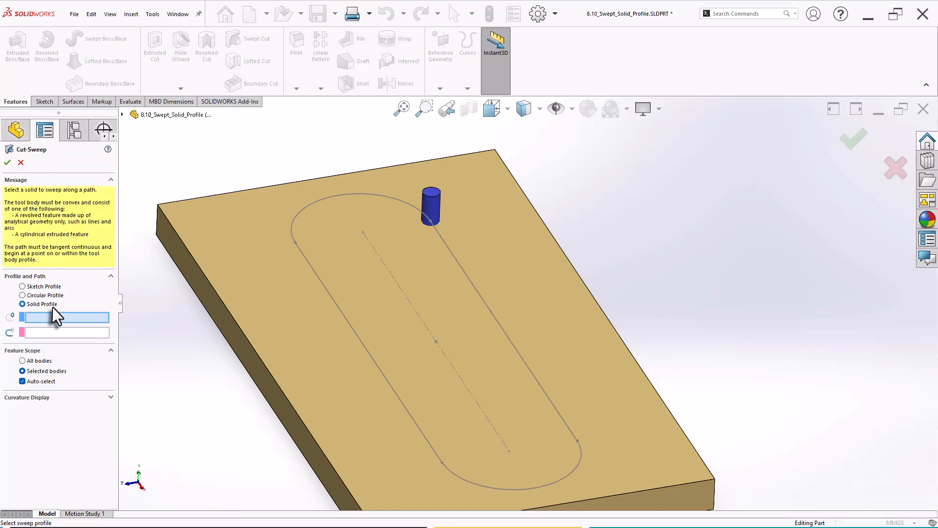
{"action": "left_click", "coordinate": [433, 203]}
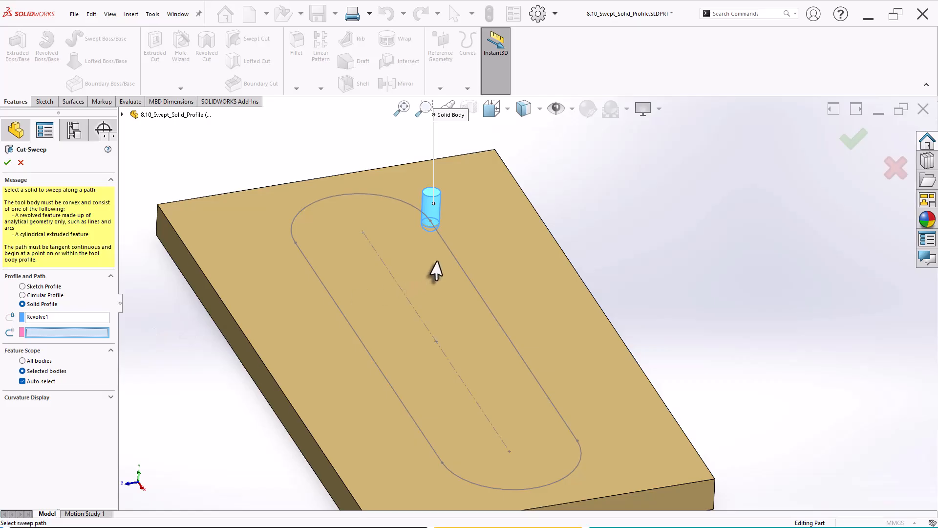
{"action": "left_click", "coordinate": [455, 255]}
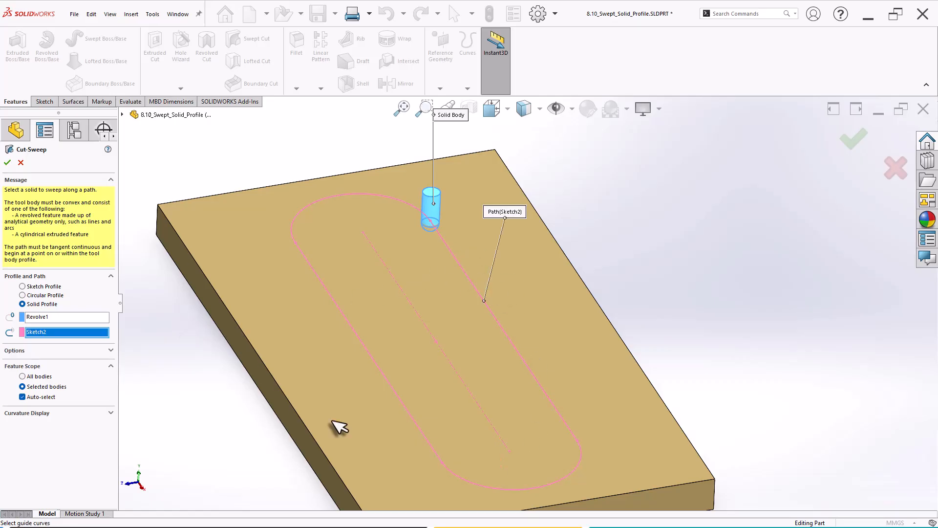
{"action": "scroll", "coordinate": [127, 391], "scroll_direction": "down", "scroll_amount": 1}
{"action": "scroll", "coordinate": [51, 382], "scroll_direction": "up", "scroll_amount": 1}
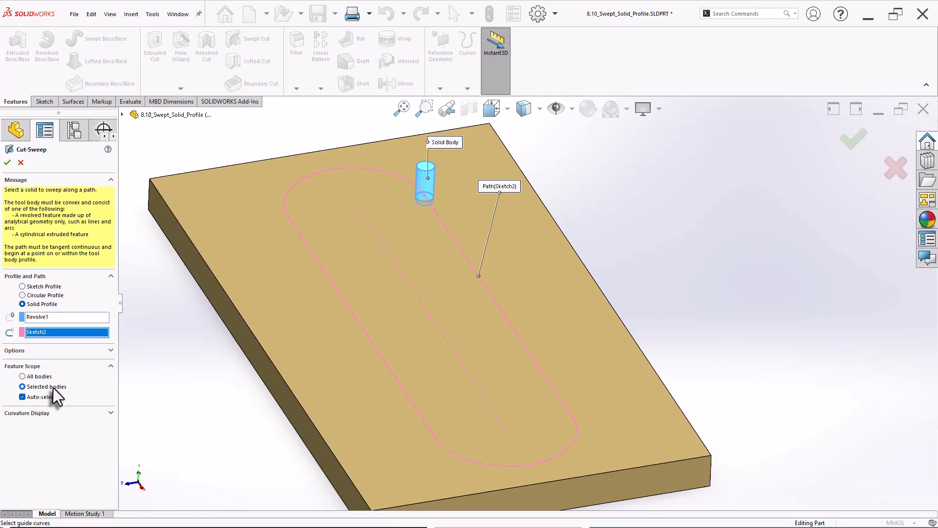
{"action": "scroll", "coordinate": [147, 345], "scroll_direction": "up", "scroll_amount": 1}
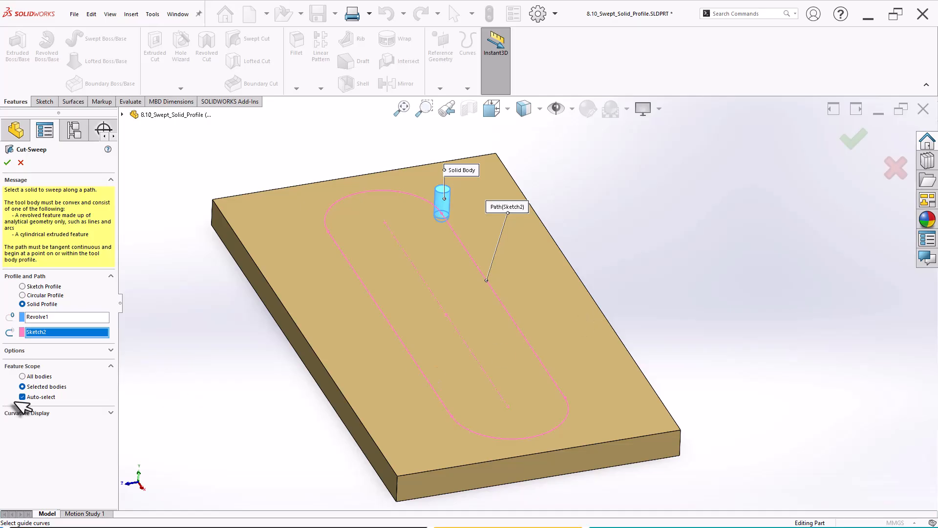
{"action": "left_click", "coordinate": [7, 163]}
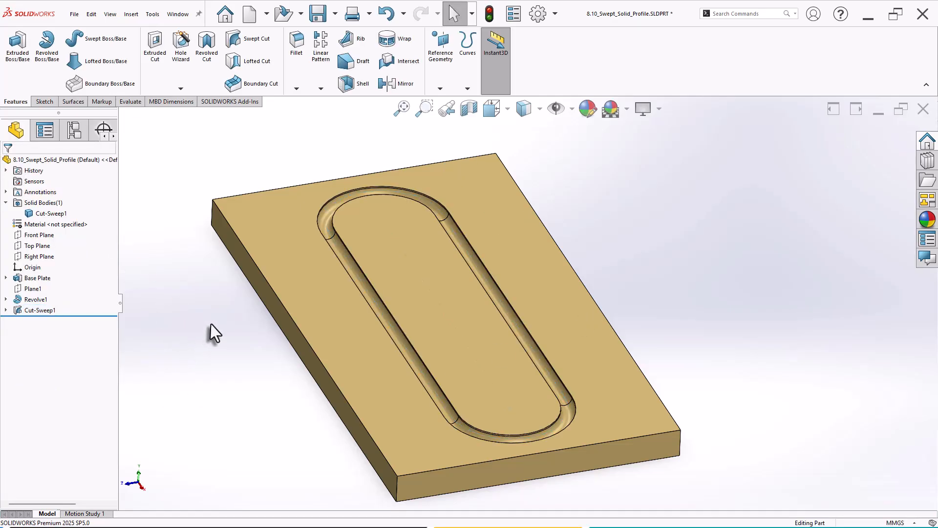
Examine the swept groove from several angles, the sketch used by Cut-Sweep1 and the remaining solid body
{"action": "mouse_move", "coordinate": [210, 328]}
{"action": "middle_mouse_down"}
{"action": "mouse_move", "coordinate": [213, 381]}
{"action": "mouse_move", "coordinate": [253, 332]}
{"action": "mouse_move", "coordinate": [205, 295]}
{"action": "mouse_move", "coordinate": [179, 292]}
{"action": "mouse_move", "coordinate": [184, 305]}
{"action": "mouse_move", "coordinate": [172, 305]}
{"action": "mouse_move", "coordinate": [192, 303]}
{"action": "mouse_move", "coordinate": [220, 329]}
{"action": "middle_mouse_up"}
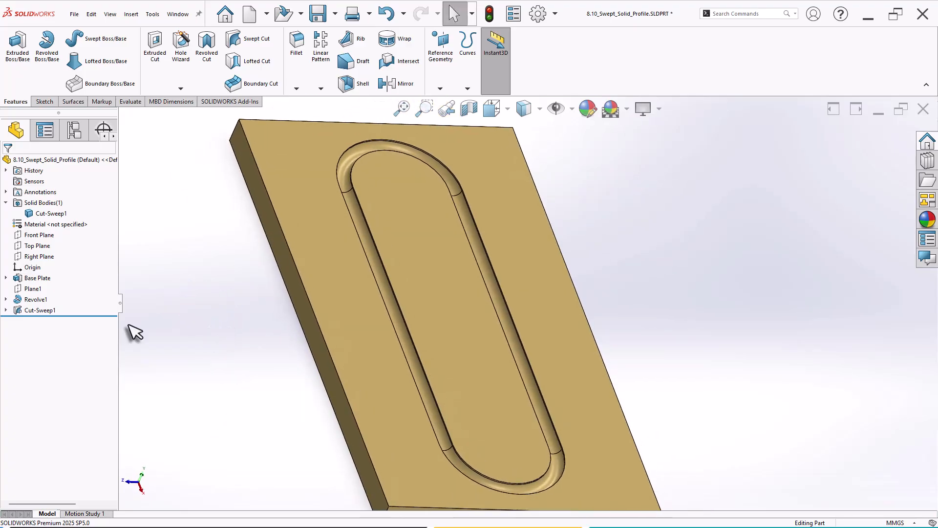
{"action": "scroll", "coordinate": [557, 328], "scroll_direction": "down", "scroll_amount": 3}
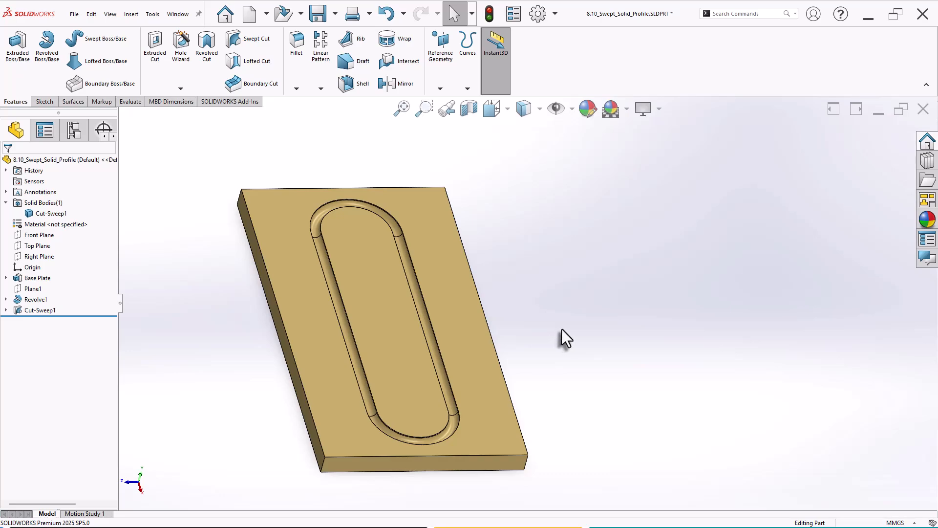
{"action": "mouse_move", "coordinate": [560, 335]}
{"action": "middle_mouse_down"}
{"action": "mouse_move", "coordinate": [581, 337]}
{"action": "mouse_move", "coordinate": [559, 335]}
{"action": "mouse_move", "coordinate": [568, 323]}
{"action": "mouse_move", "coordinate": [567, 335]}
{"action": "mouse_move", "coordinate": [552, 338]}
{"action": "mouse_move", "coordinate": [564, 337]}
{"action": "middle_mouse_up"}
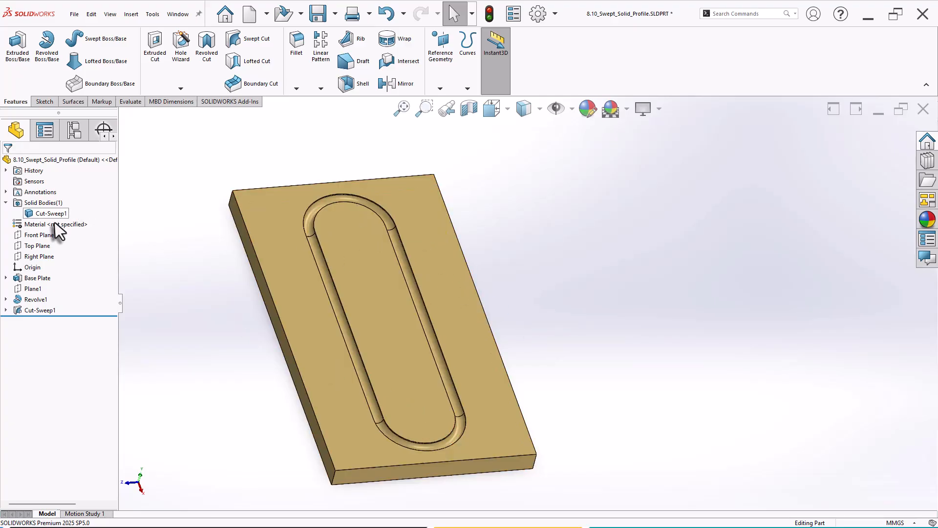
{"action": "left_click", "coordinate": [6, 310]}
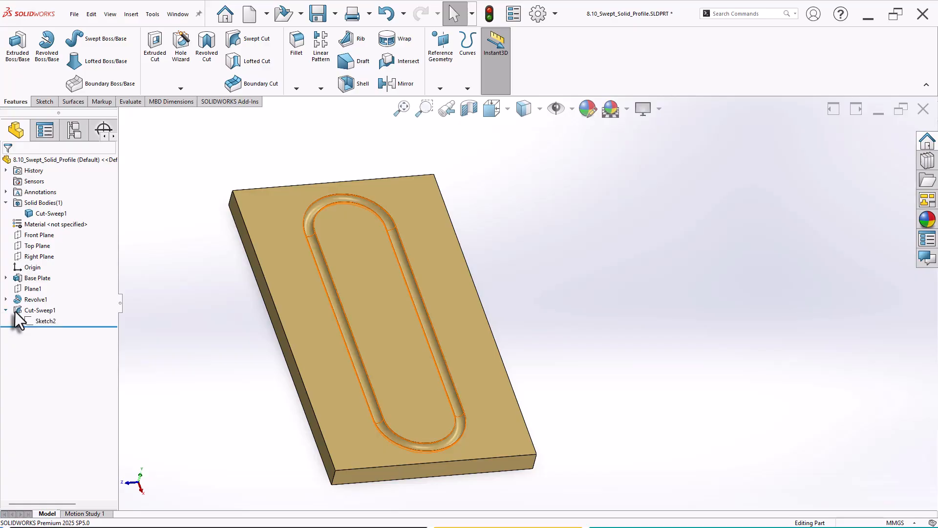
{"action": "left_click", "coordinate": [57, 213]}
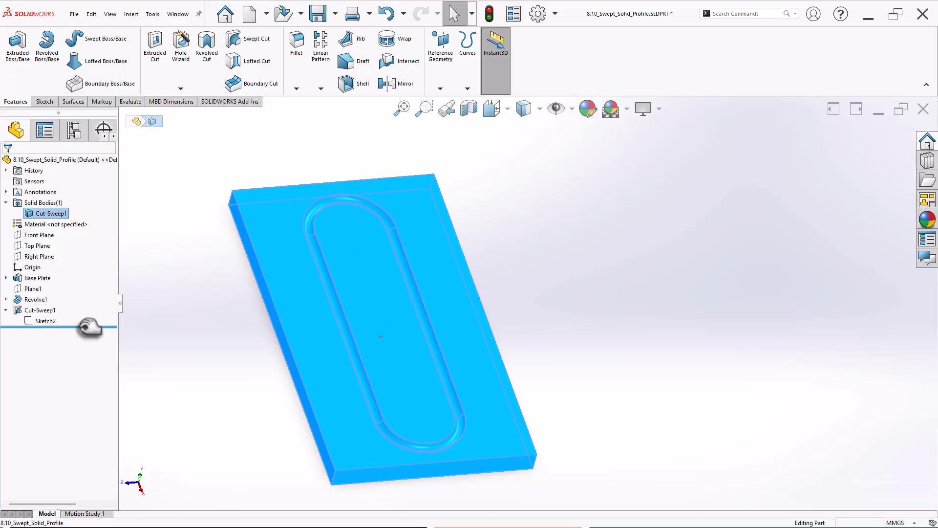
Roll the model back before Cut-Sweep1 and forward again to compare the bodies, and examine the groove from other angles
{"action": "mouse_move", "coordinate": [88, 325]}
{"action": "left_mouse_down"}
{"action": "mouse_move", "coordinate": [92, 314]}
{"action": "mouse_move", "coordinate": [77, 304]}
{"action": "left_mouse_up"}
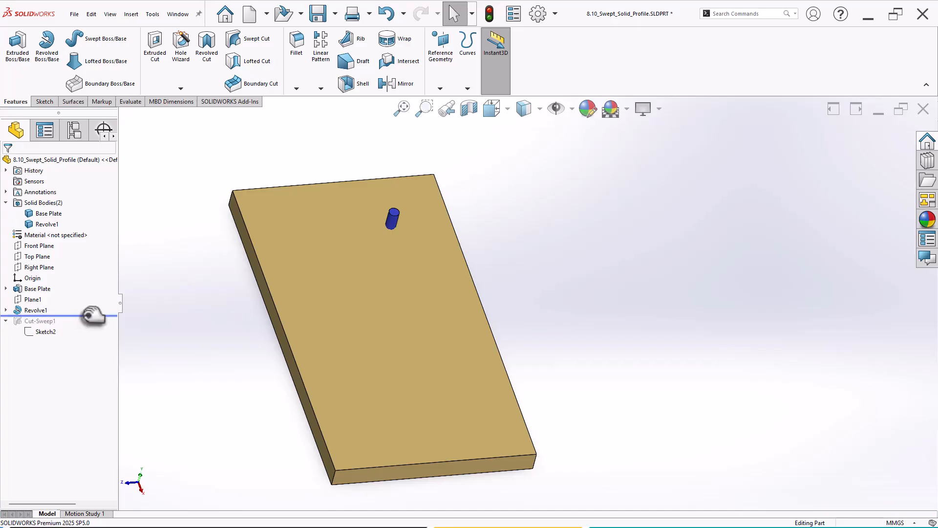
{"action": "left_click_drag", "start_coordinate": [93, 316], "coordinate": [92, 331]}
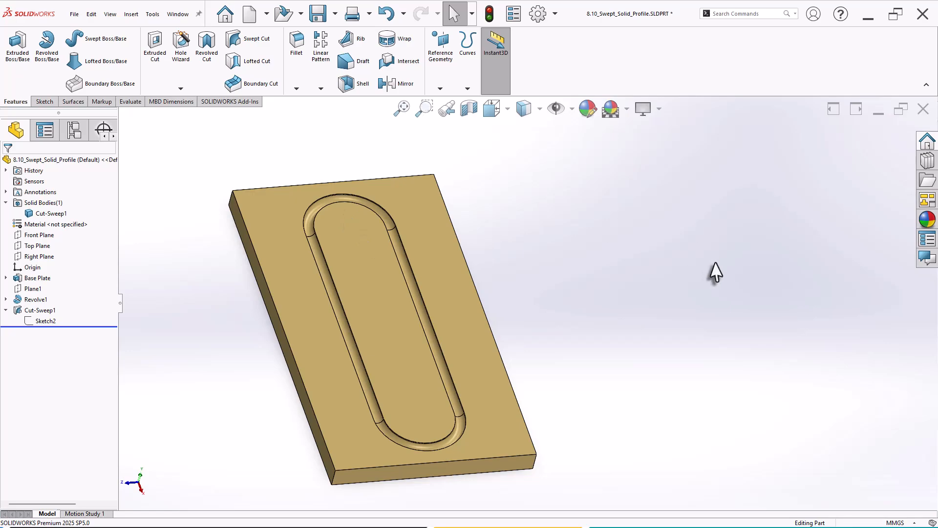
{"action": "scroll", "coordinate": [725, 285], "scroll_direction": "down", "scroll_amount": 2}
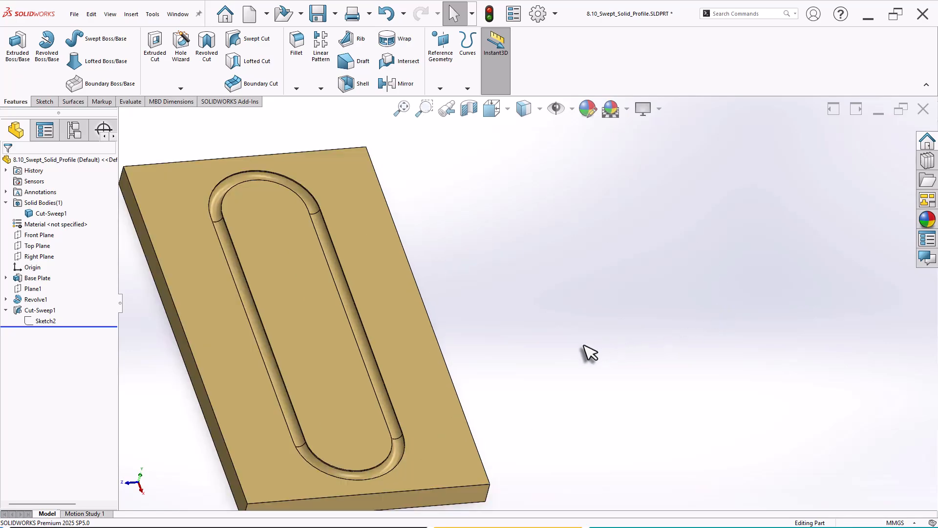
{"action": "middle_click_drag", "start_coordinate": [590, 345], "coordinate": [551, 318]}
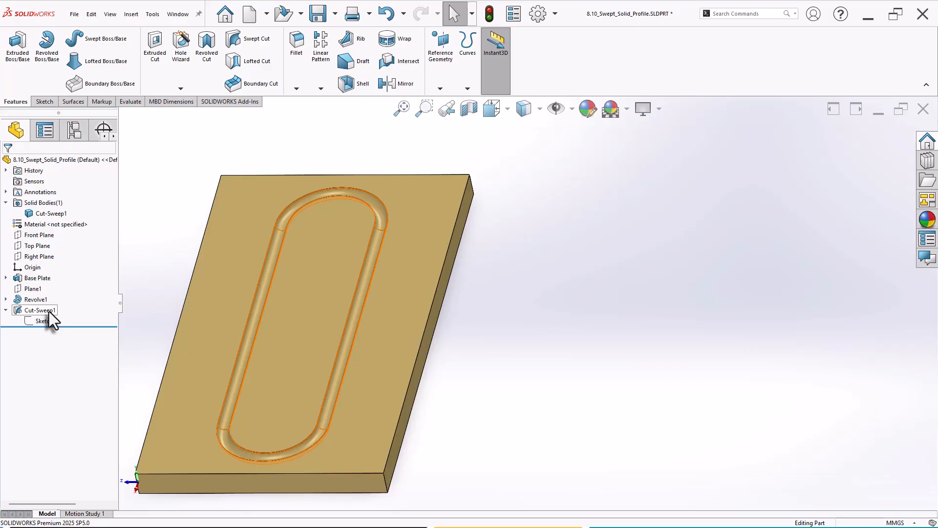
{"action": "middle_click_drag", "start_coordinate": [164, 248], "coordinate": [219, 231]}
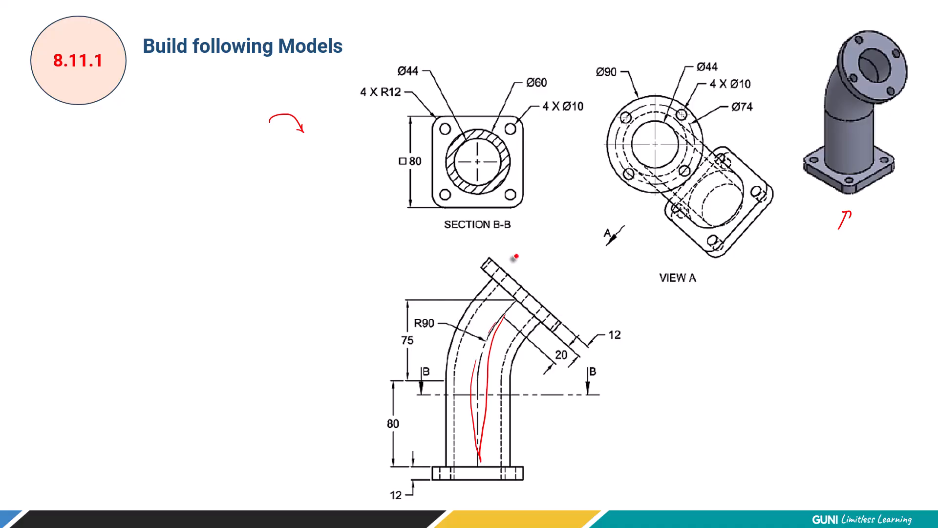
{"action": "left_click_drag", "start_coordinate": [511, 327], "coordinate": [508, 323]}
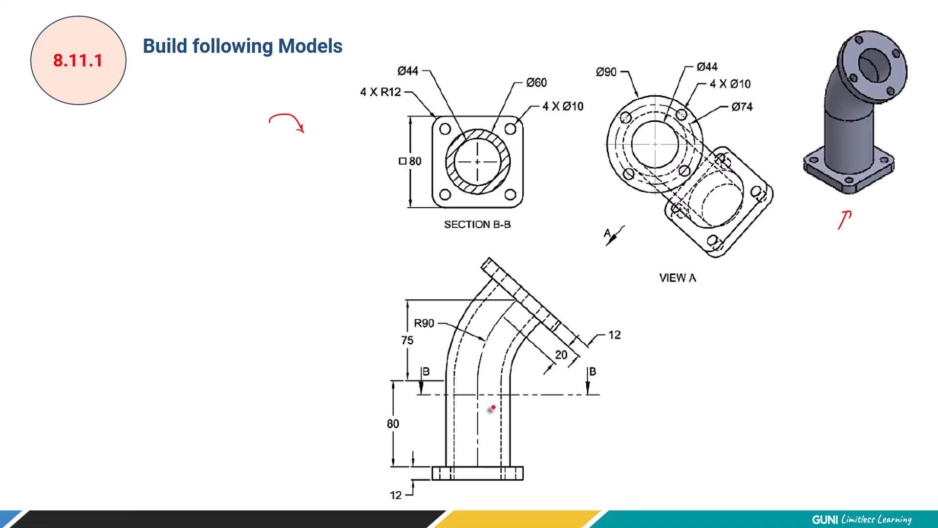
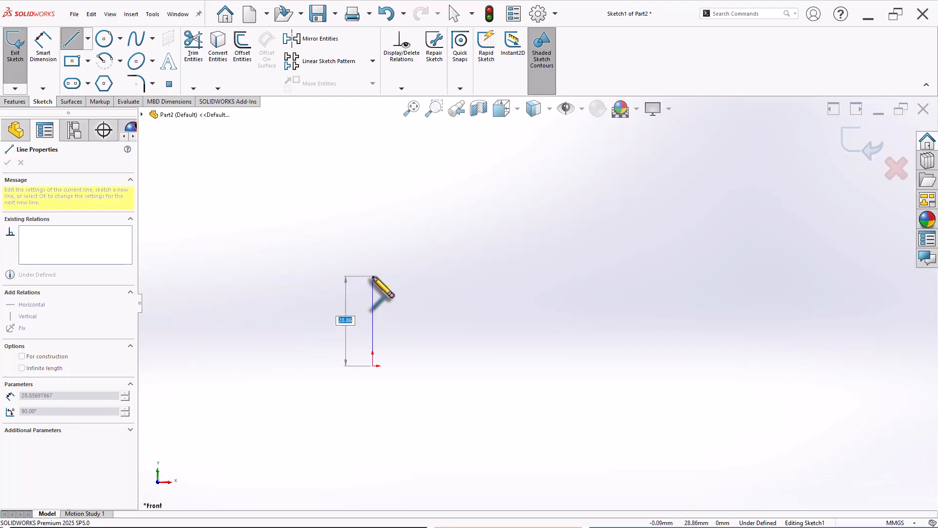
Sketch a pipe centreline on the Front view: a vertical line about 29 mm long from the origin, a tangent arc and a short tangent line
{"action": "left_click", "coordinate": [373, 276]}
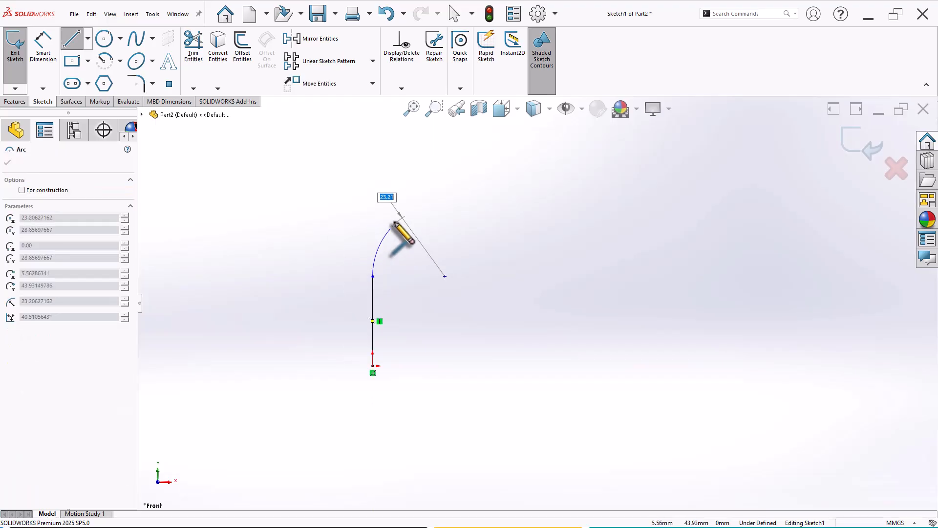
{"action": "left_click", "coordinate": [405, 201]}
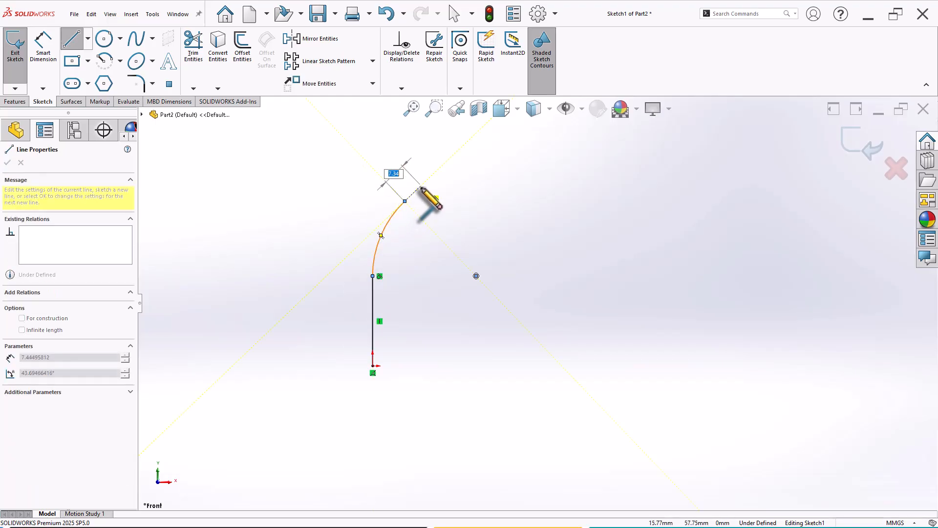
{"action": "double_click", "coordinate": [423, 184]}
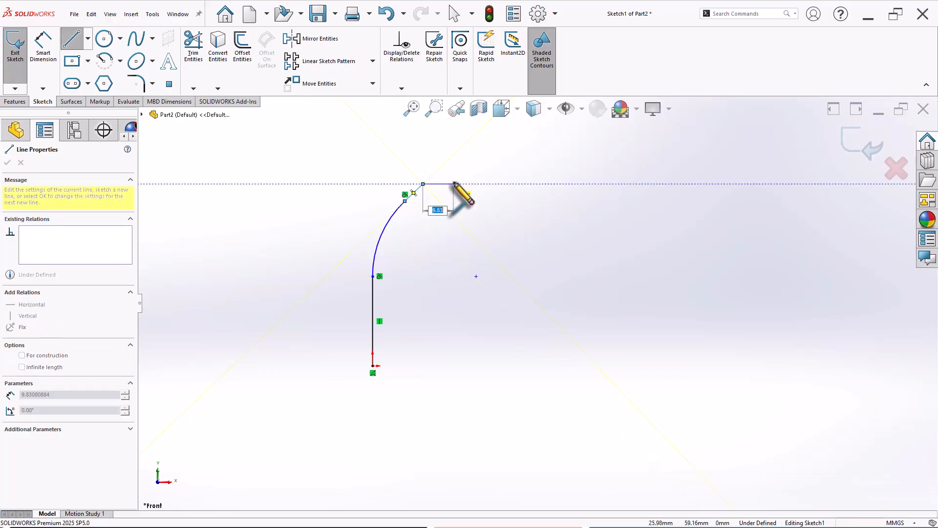
Finish the line chain, then dimension the vertical line to 80 mm and the tangent arc's radius to 90 mm
{"action": "key", "text": "Escape"}
{"action": "right_click_drag", "start_coordinate": [287, 351], "coordinate": [289, 256]}
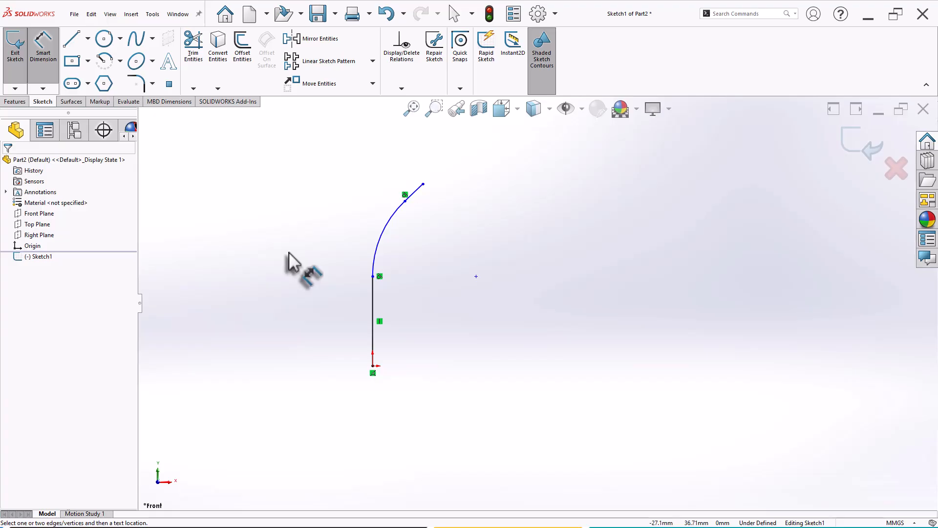
{"action": "left_click", "coordinate": [373, 320]}
{"action": "left_click", "coordinate": [344, 323]}
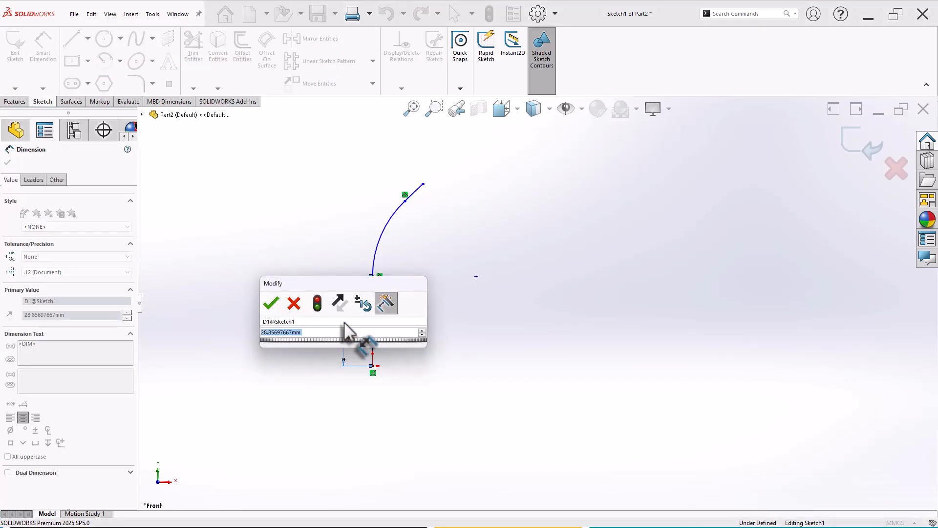
{"action": "type", "text": "80"}
{"action": "key", "text": "Return"}
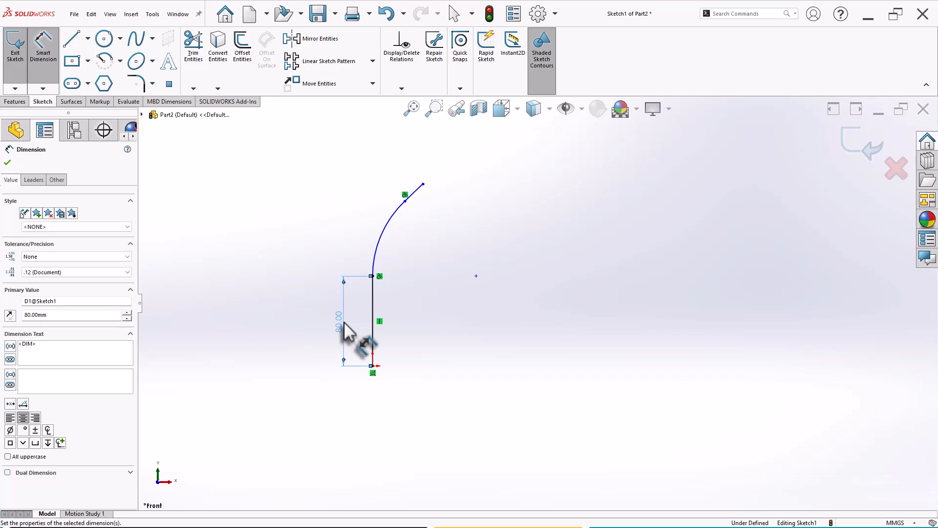
{"action": "left_click", "coordinate": [384, 235]}
{"action": "left_click", "coordinate": [424, 261]}
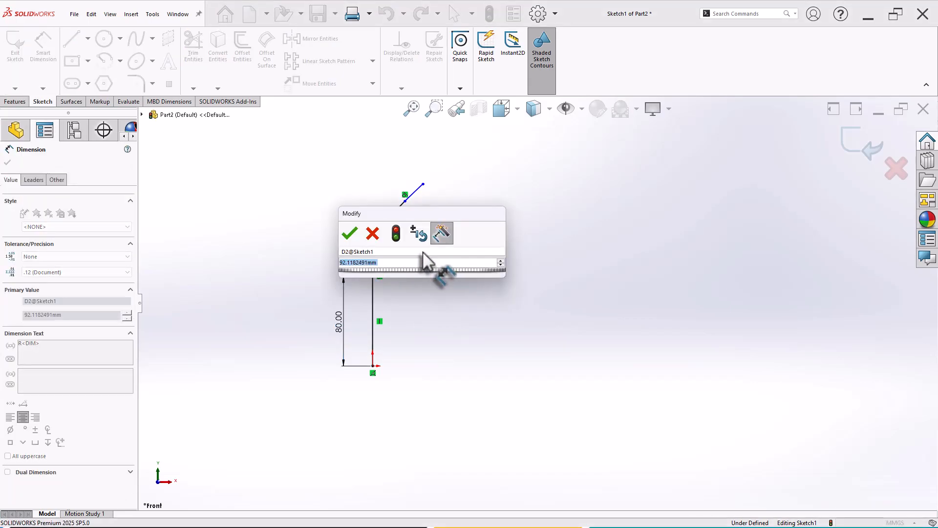
{"action": "type", "text": "90"}
{"action": "key", "text": "Return"}
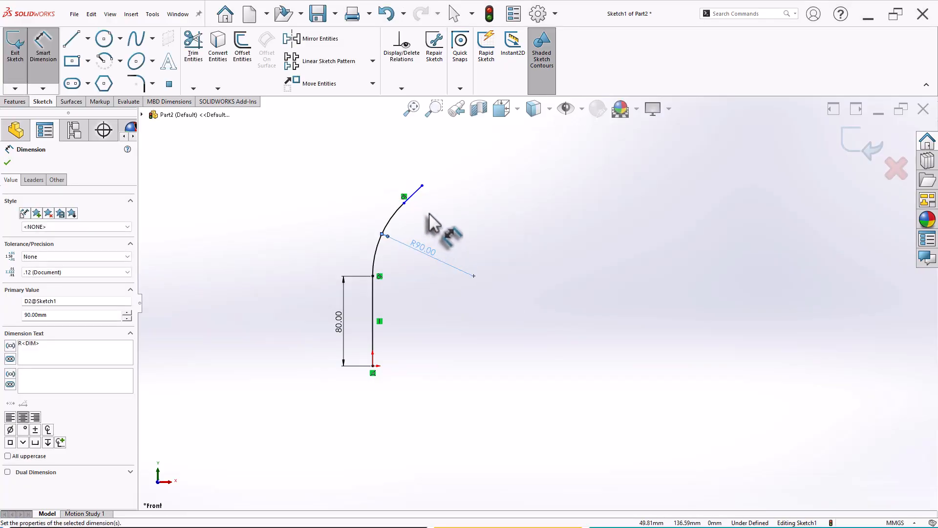
Dimension the short tangent line at the end of the arc to 20 mm
{"action": "left_click", "coordinate": [416, 196]}
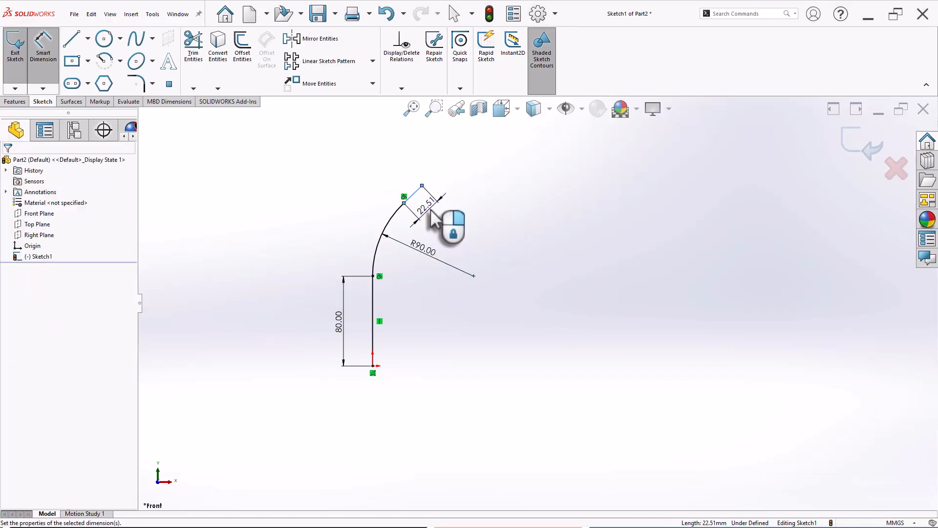
{"action": "left_click", "coordinate": [431, 210]}
{"action": "type", "text": "20"}
{"action": "key", "text": "Return"}
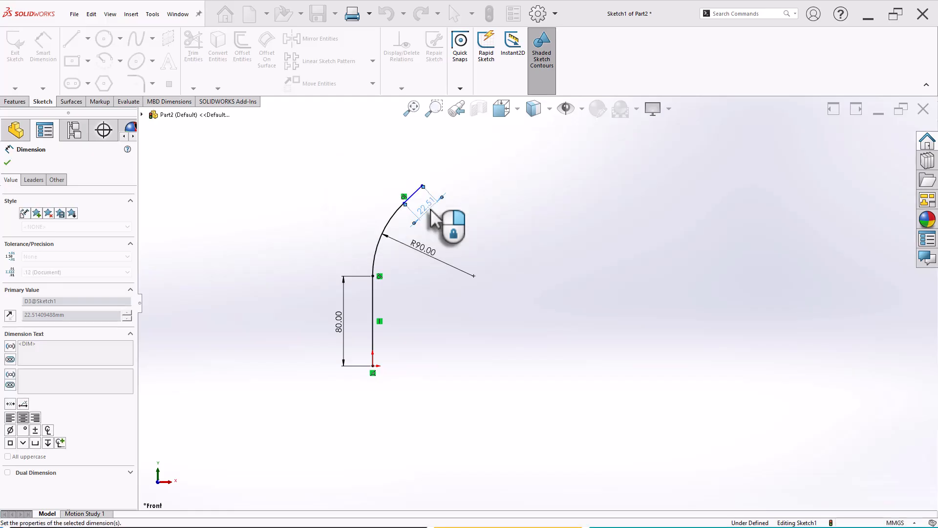
{"action": "left_click", "coordinate": [494, 246]}
Dimension the vertical distance from the arc's lower endpoint to the centreline's upper end to 75 mm and exit the sketch
{"action": "scroll", "coordinate": [468, 220], "scroll_direction": "down", "scroll_amount": 3}
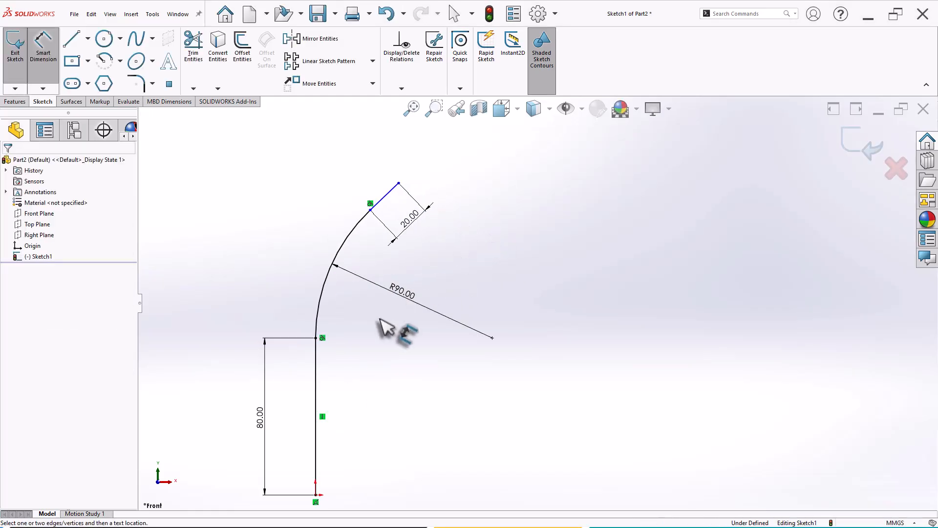
{"action": "left_click", "coordinate": [316, 338]}
{"action": "left_click", "coordinate": [399, 183]}
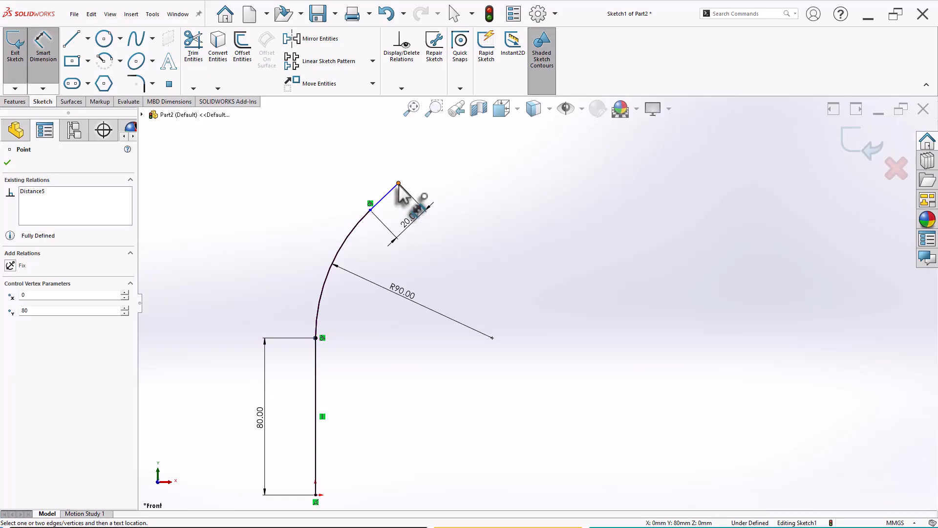
{"action": "left_click", "coordinate": [288, 296]}
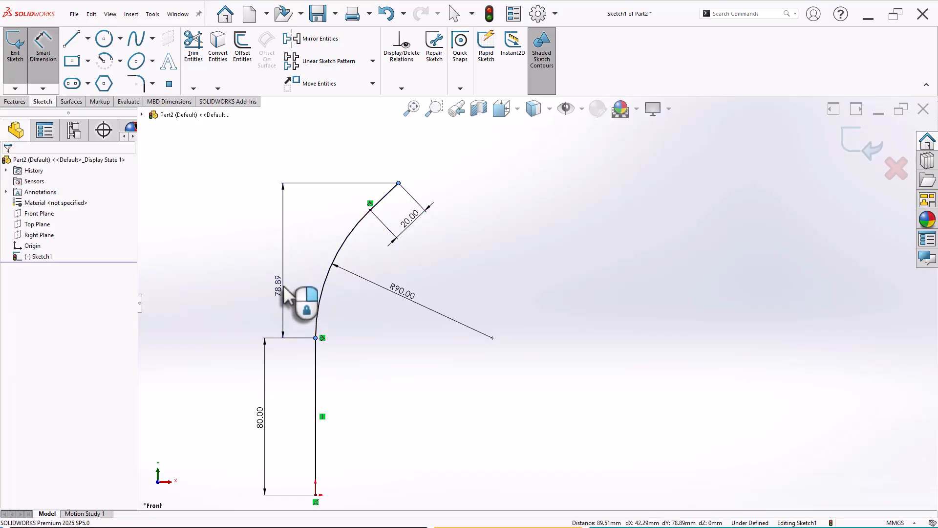
{"action": "type", "text": "7"}
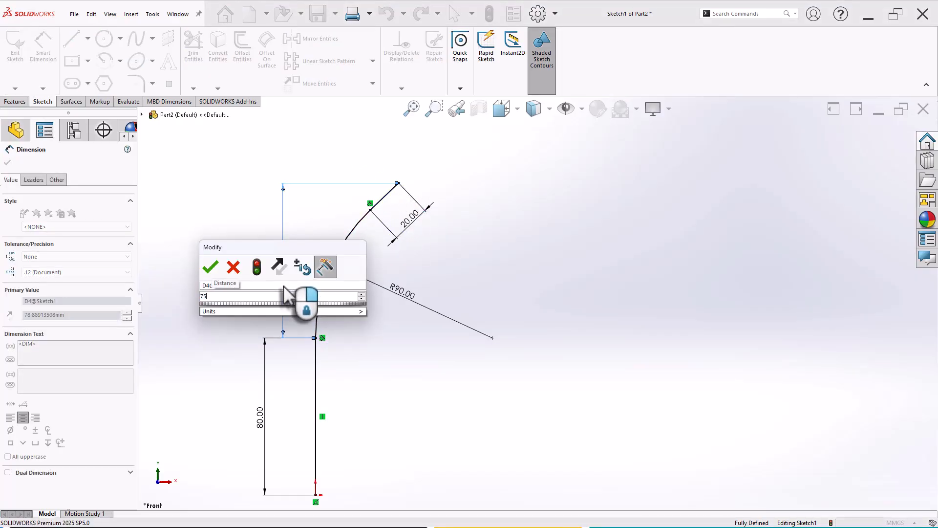
{"action": "type", "text": "5"}
{"action": "key", "text": "Return"}
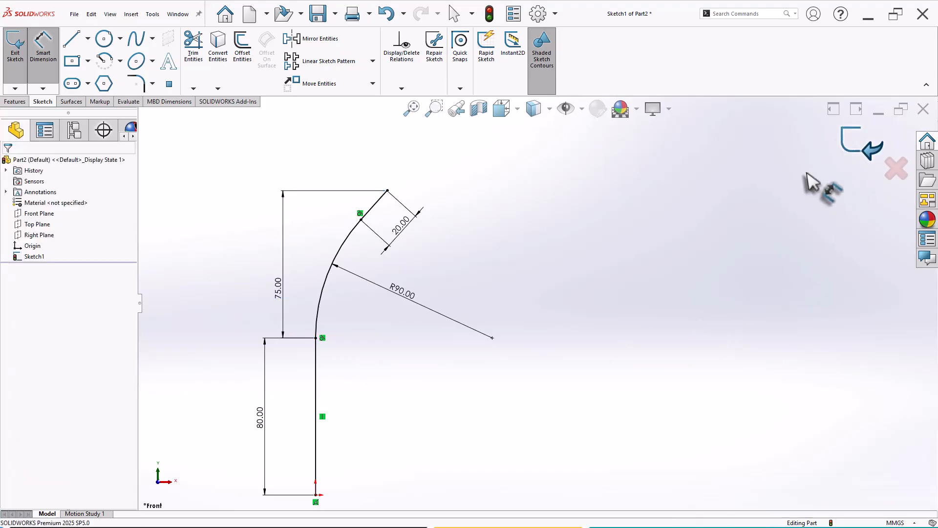
{"action": "left_click", "coordinate": [861, 142]}
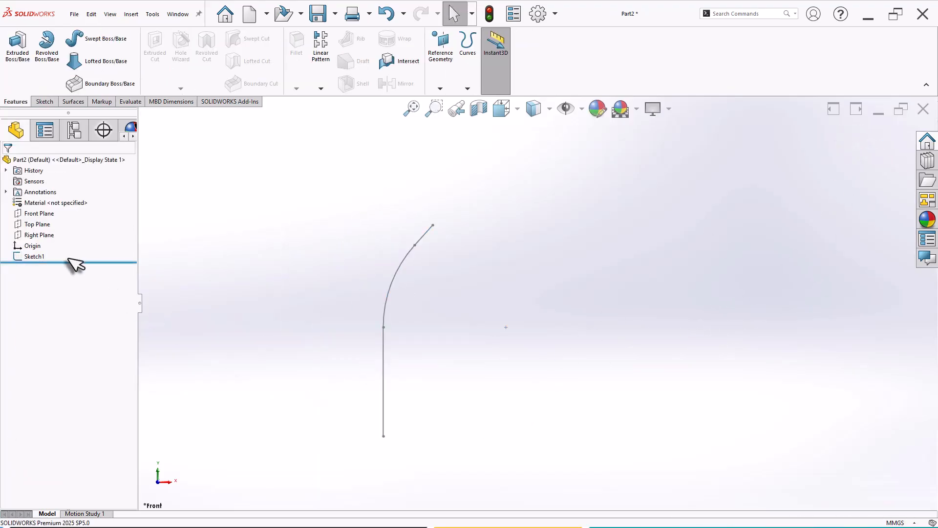
Sketch two concentric circles centred on the origin on the Top Plane, with radii of about 3.9 mm and 2.2 mm
{"action": "left_click", "coordinate": [37, 224]}
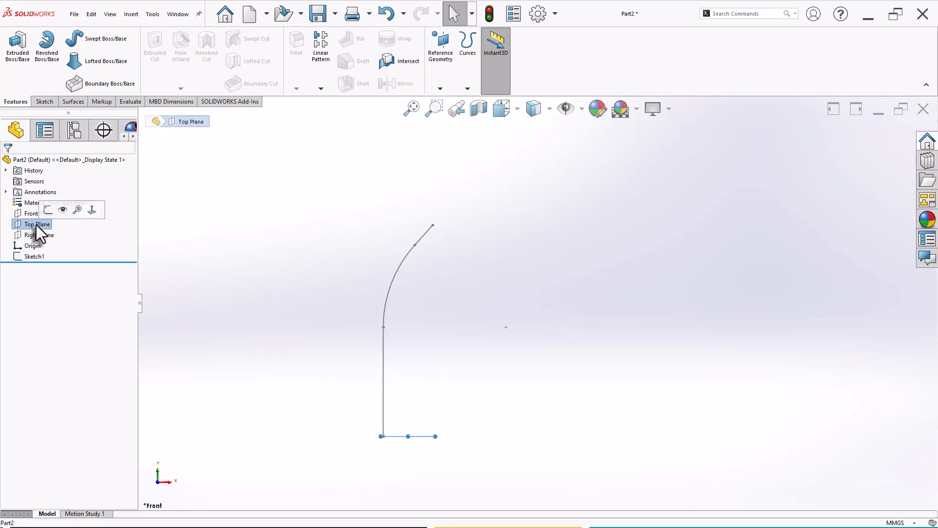
{"action": "middle_click_drag", "start_coordinate": [256, 329], "coordinate": [229, 396]}
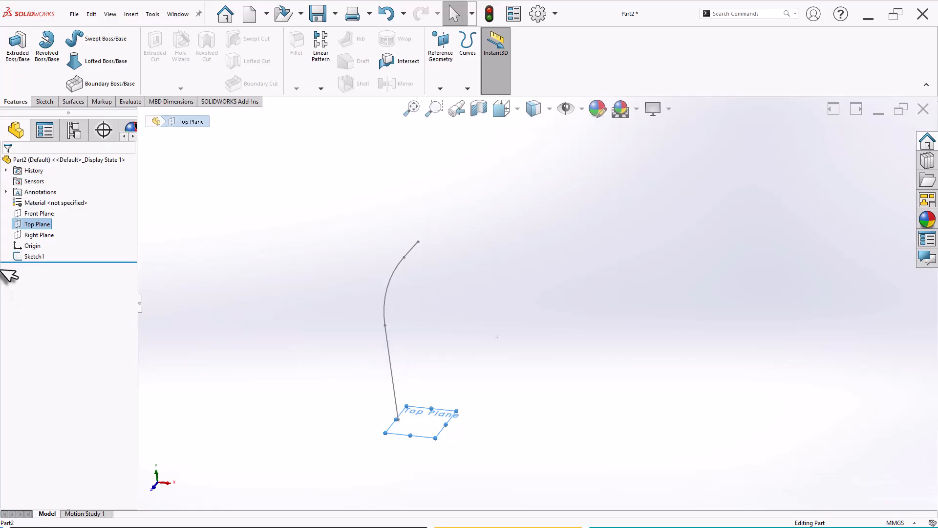
{"action": "right_click", "coordinate": [40, 226]}
{"action": "left_click", "coordinate": [51, 208]}
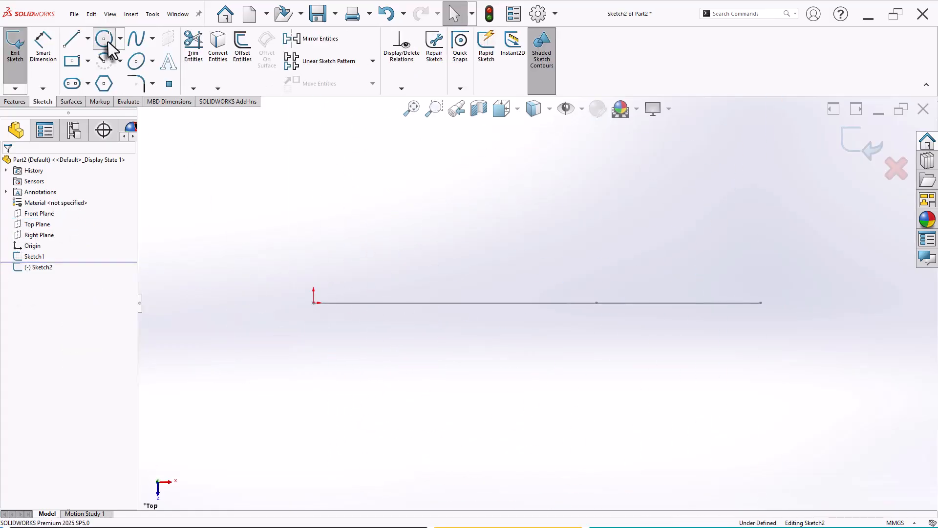
{"action": "left_click", "coordinate": [105, 40]}
{"action": "left_click", "coordinate": [313, 302]}
{"action": "left_click", "coordinate": [347, 267]}
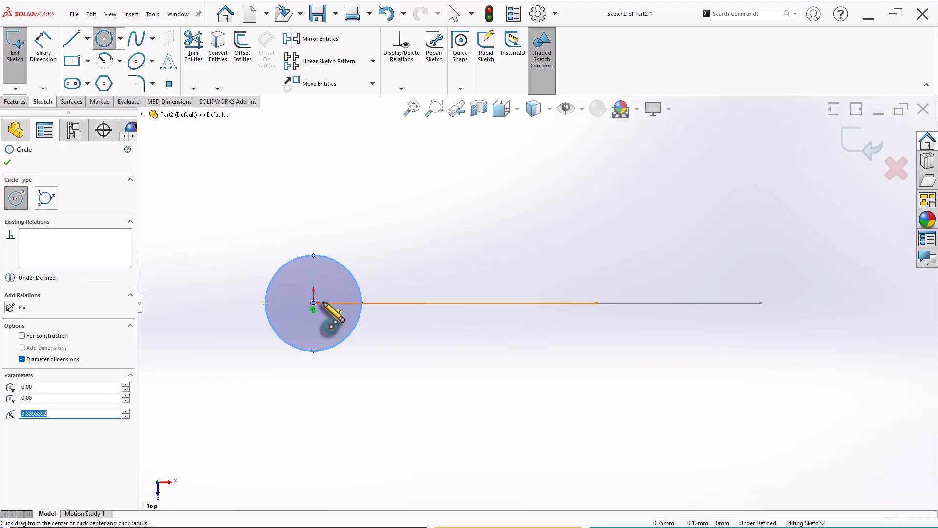
{"action": "left_click", "coordinate": [314, 304]}
{"action": "left_click", "coordinate": [339, 297]}
{"action": "right_click", "coordinate": [421, 247]}
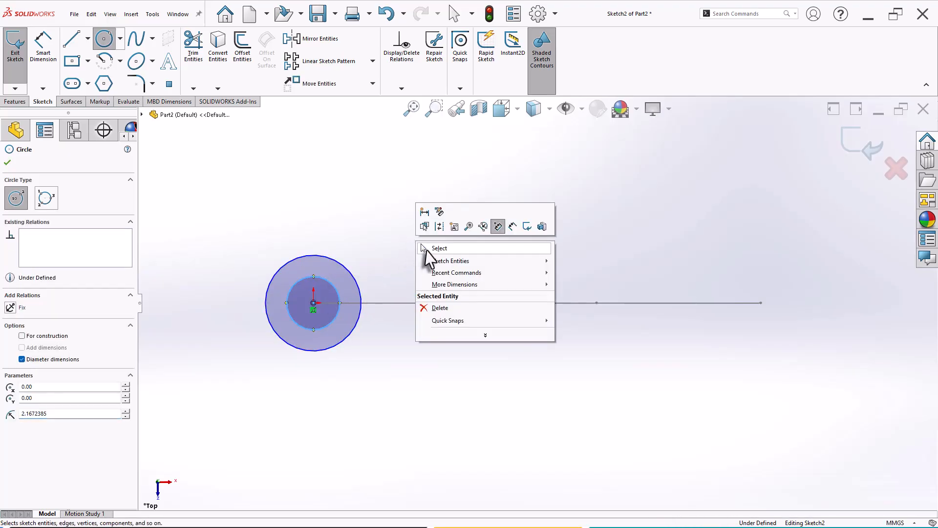
{"action": "left_click", "coordinate": [421, 247]}
Dimension the outer circle to 60 mm and the inner circle to 44 mm diameter, and exit the sketch
{"action": "right_click_drag", "start_coordinate": [383, 398], "coordinate": [381, 364]}
{"action": "left_click", "coordinate": [360, 288]}
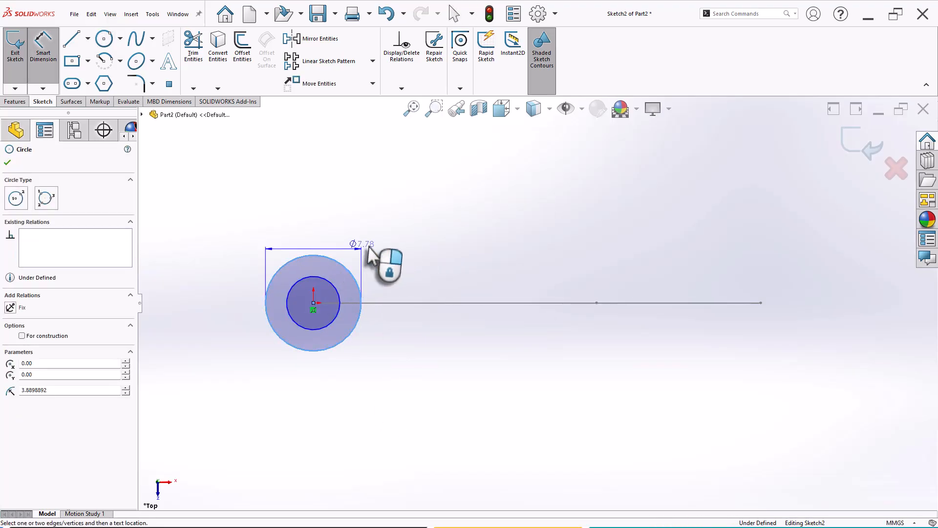
{"action": "left_click", "coordinate": [385, 249]}
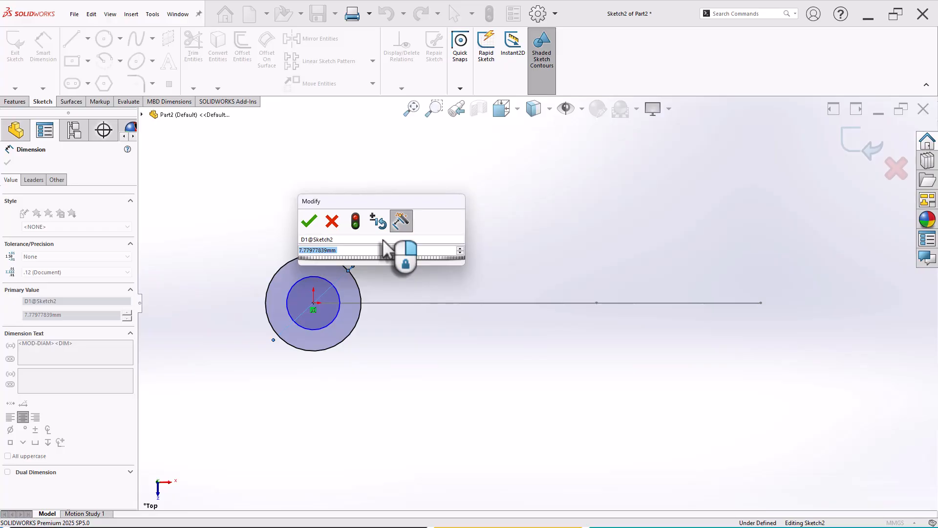
{"action": "type", "text": "60"}
{"action": "key", "text": "Return"}
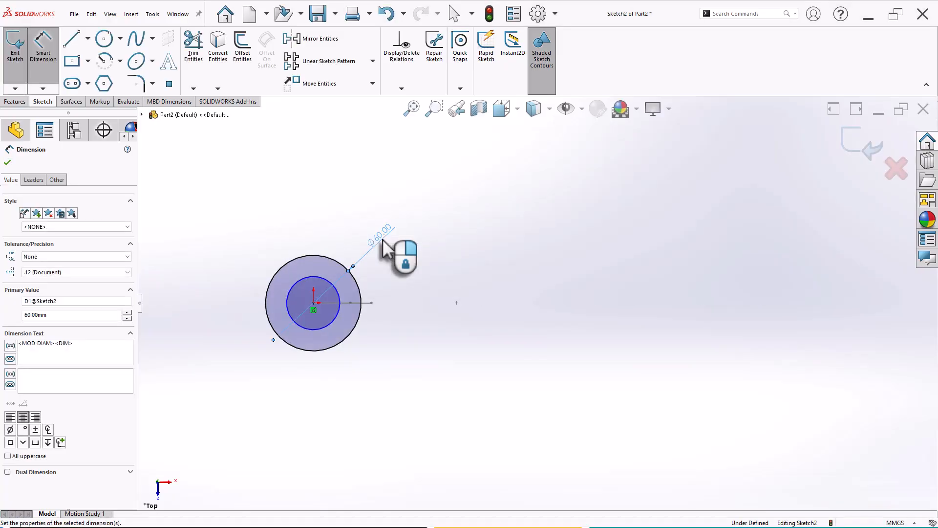
{"action": "left_click", "coordinate": [303, 280]}
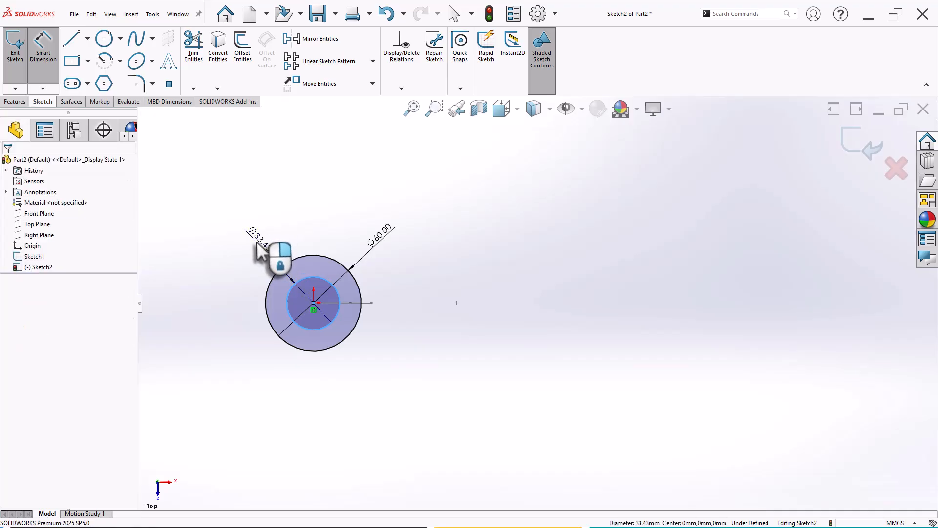
{"action": "left_click", "coordinate": [258, 247]}
{"action": "type", "text": "44"}
{"action": "key", "text": "Return"}
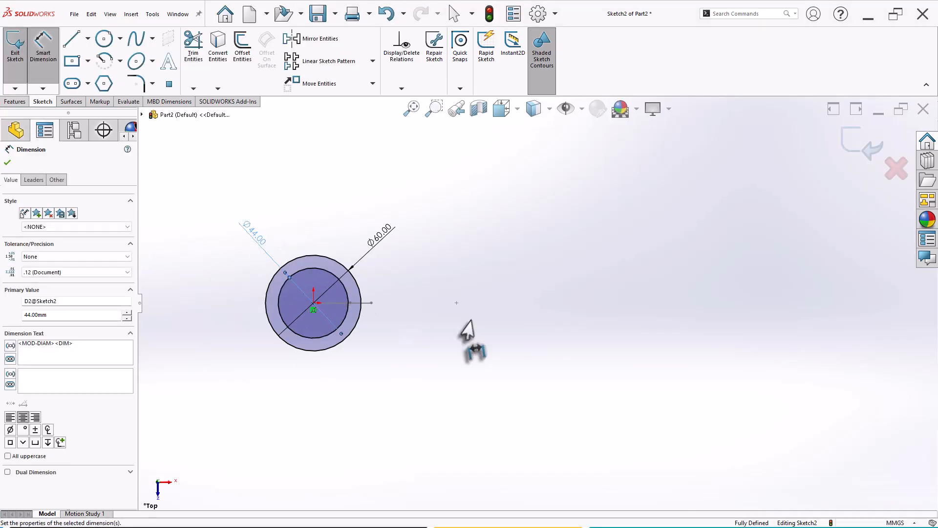
{"action": "left_click", "coordinate": [853, 144]}
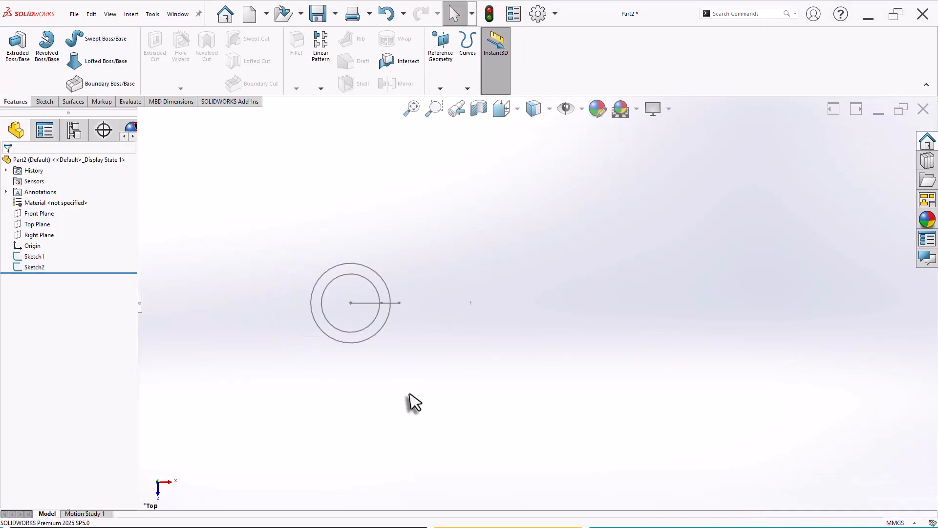
Create a Swept Boss/Base using the two-circle sketch as profile and the bent centreline sketch as path
{"action": "mouse_move", "coordinate": [410, 398]}
{"action": "middle_mouse_down"}
{"action": "mouse_move", "coordinate": [421, 281]}
{"action": "mouse_move", "coordinate": [451, 267]}
{"action": "middle_mouse_up"}
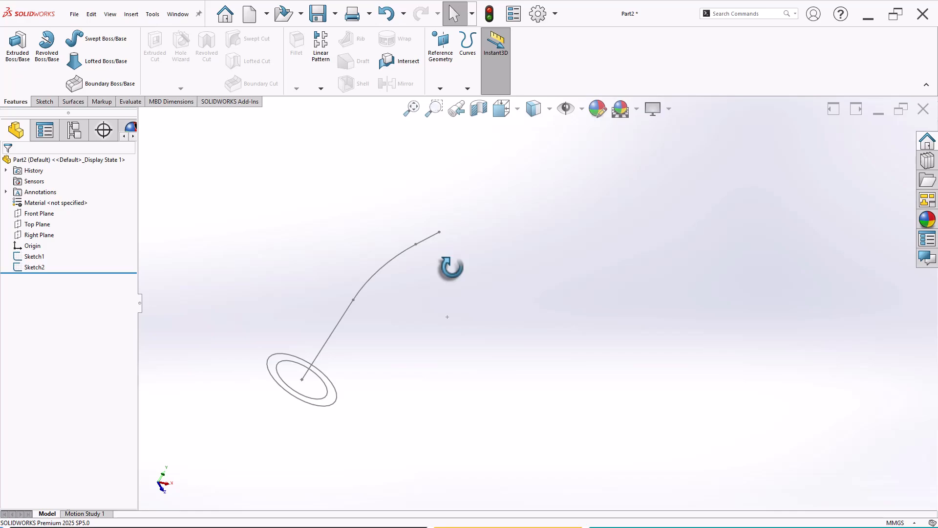
{"action": "key", "text": "ctrl+7"}
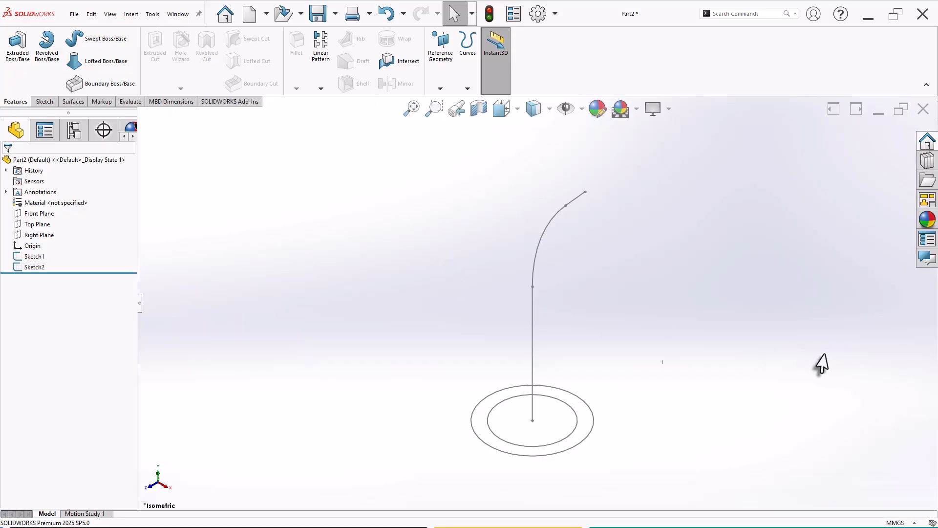
{"action": "left_click", "coordinate": [116, 43]}
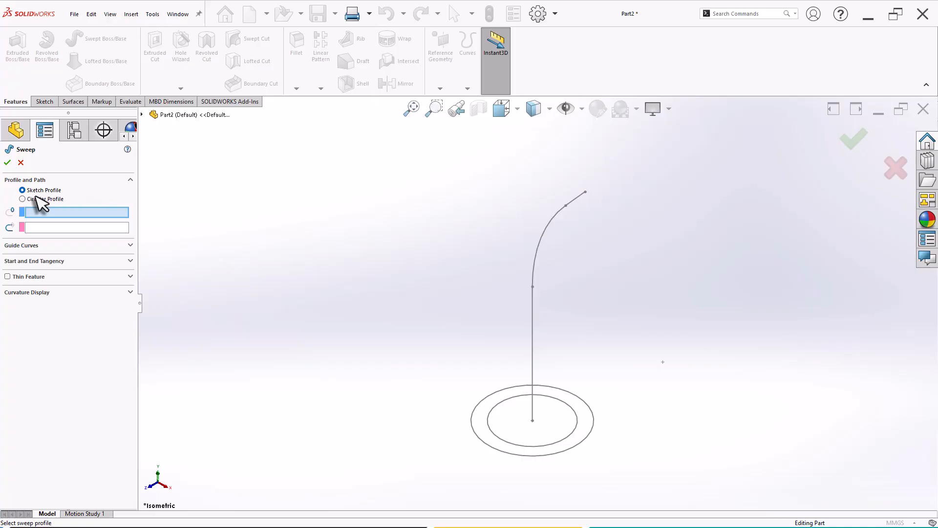
{"action": "left_click", "coordinate": [488, 446]}
{"action": "left_click", "coordinate": [6, 163]}
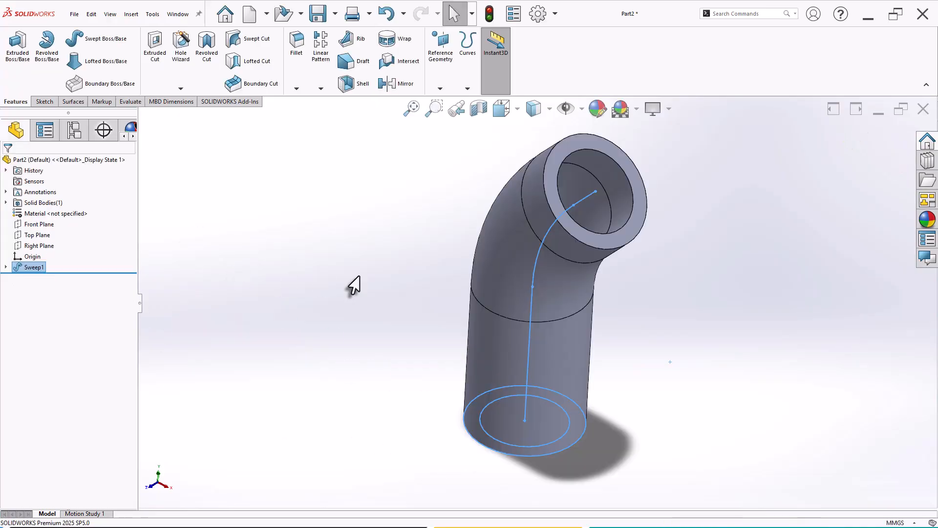
{"action": "left_click", "coordinate": [658, 336]}
Edit the pipe's sweep feature to turn on Merge tangent faces
{"action": "middle_click_drag", "start_coordinate": [720, 283], "coordinate": [703, 274]}
{"action": "left_click", "coordinate": [34, 268]}
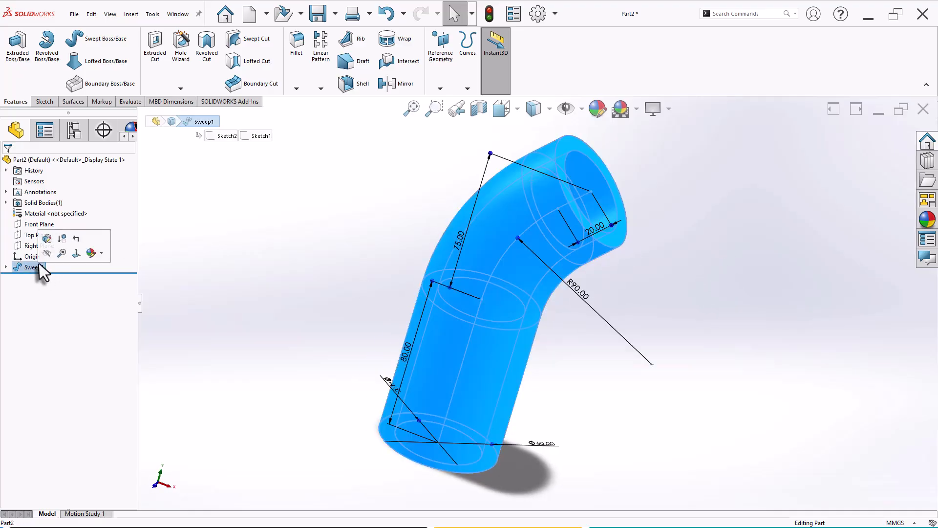
{"action": "left_click", "coordinate": [47, 239]}
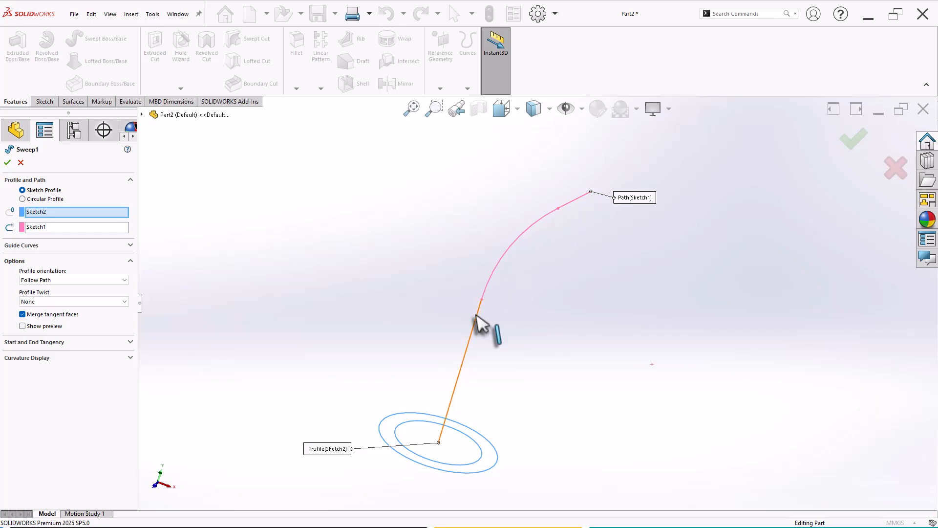
{"action": "key", "text": "Return"}
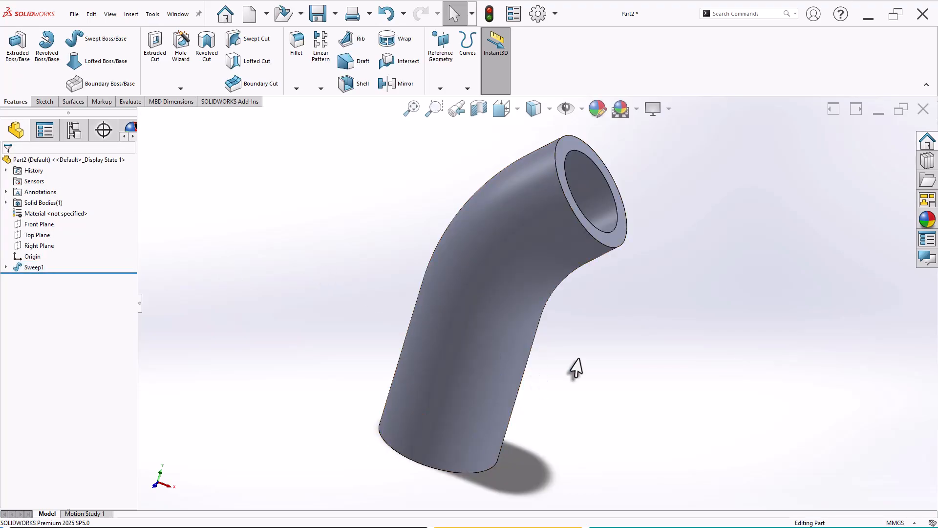
Save the swept pipe part
{"action": "middle_click_drag", "start_coordinate": [576, 367], "coordinate": [651, 347]}
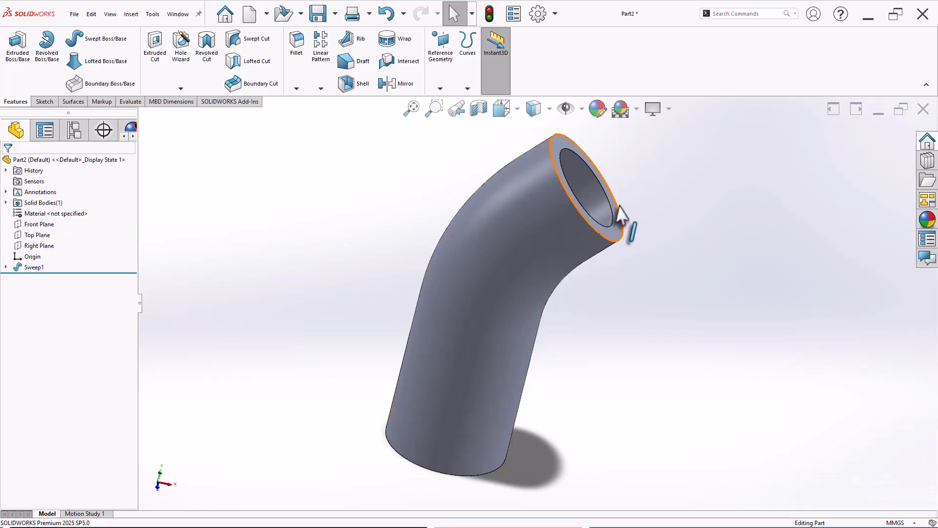
{"action": "key", "text": "ctrl+s"}
Start a sketch on the pipe's upper end face and convert the bore's circular edge into sketch geometry
{"action": "middle_click_drag", "start_coordinate": [620, 214], "coordinate": [650, 253]}
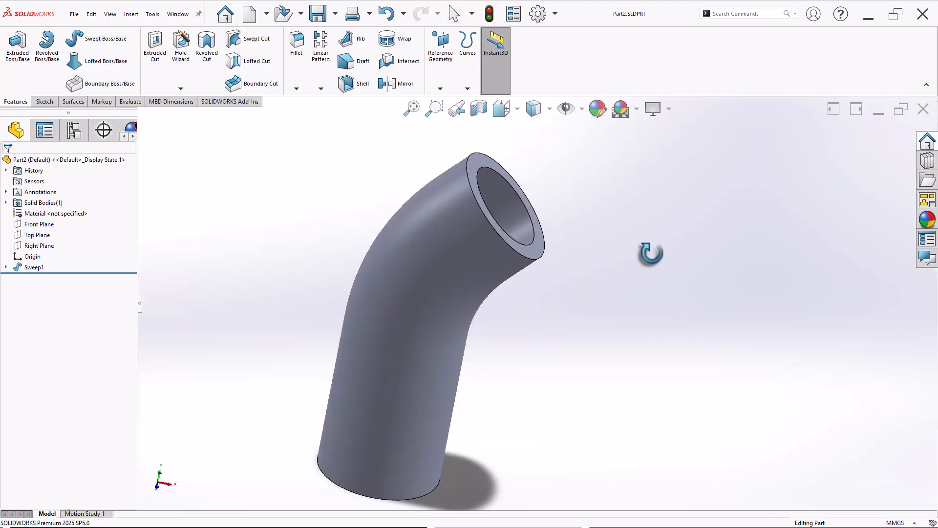
{"action": "middle_click_drag", "start_coordinate": [652, 251], "coordinate": [643, 258]}
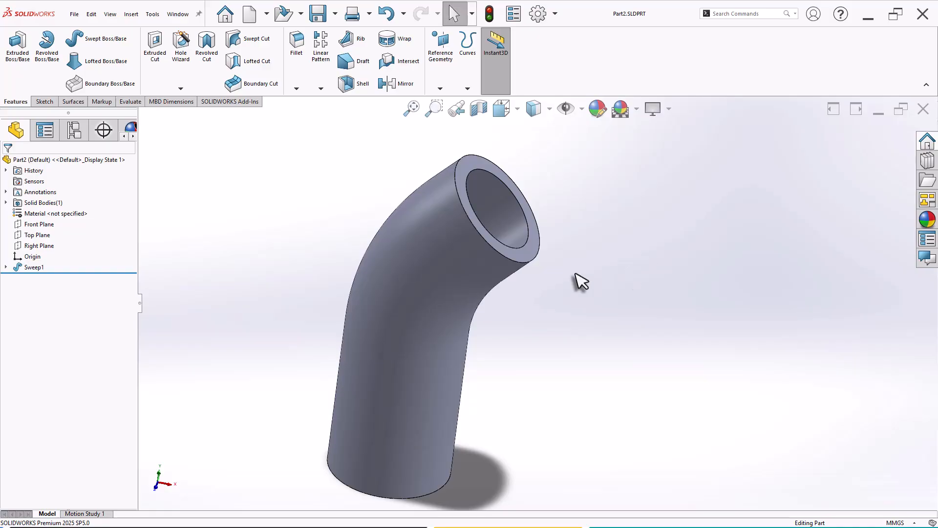
{"action": "left_click", "coordinate": [519, 259]}
{"action": "left_click", "coordinate": [575, 224]}
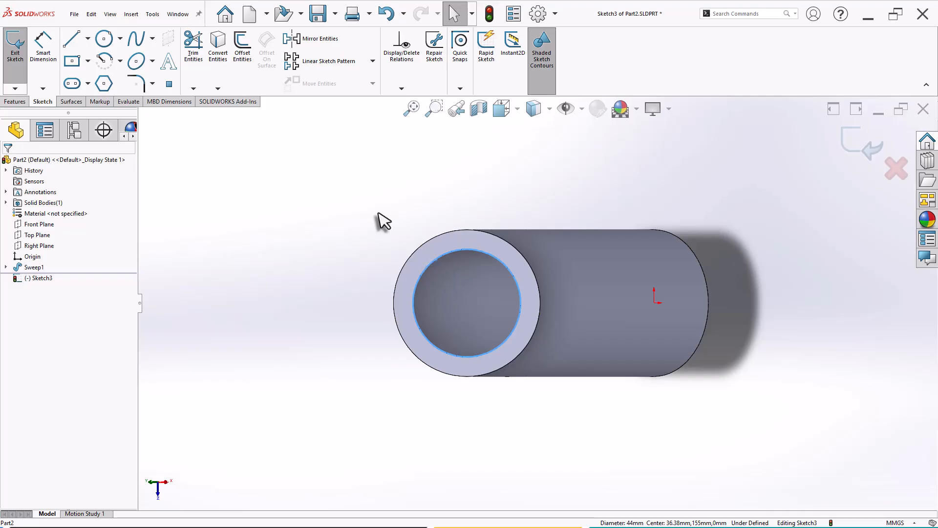
{"action": "left_click", "coordinate": [222, 62]}
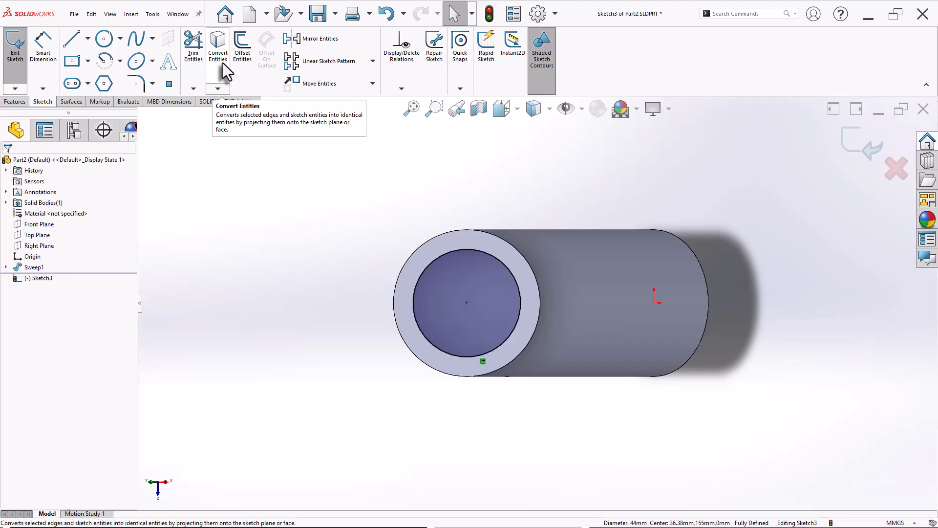
Draw an outer flange circle centred on the bore and dimension its diameter to 90 mm
{"action": "left_click", "coordinate": [103, 39]}
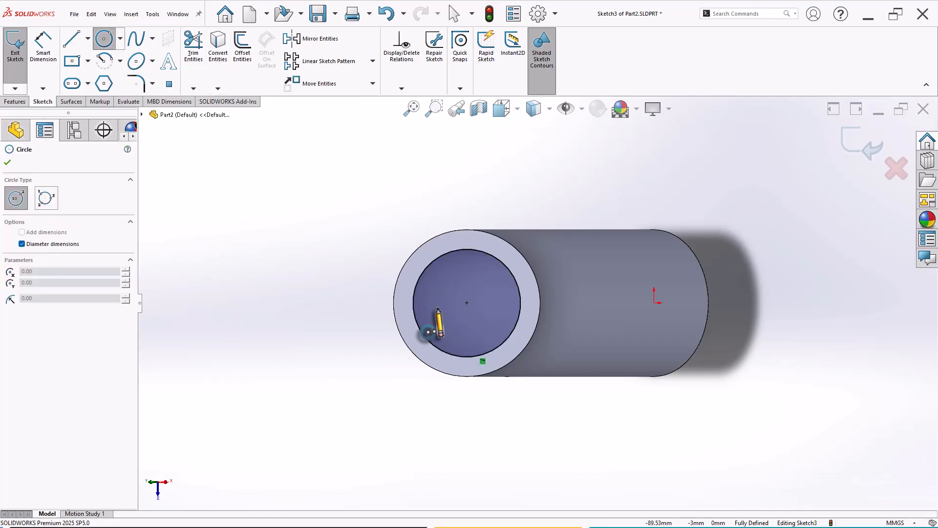
{"action": "left_click", "coordinate": [467, 303]}
{"action": "left_click", "coordinate": [434, 197]}
{"action": "right_click_drag", "start_coordinate": [302, 253], "coordinate": [296, 182]}
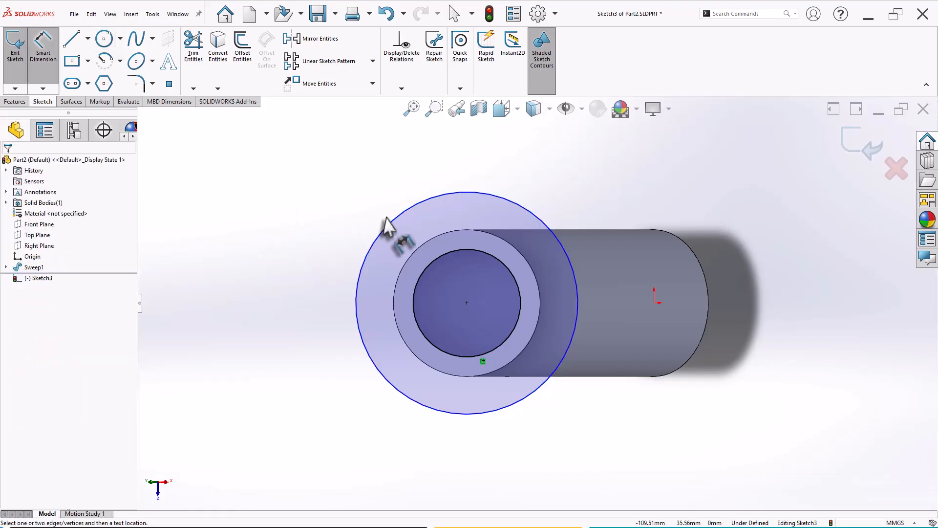
{"action": "left_click", "coordinate": [393, 220]}
{"action": "left_click", "coordinate": [353, 192]}
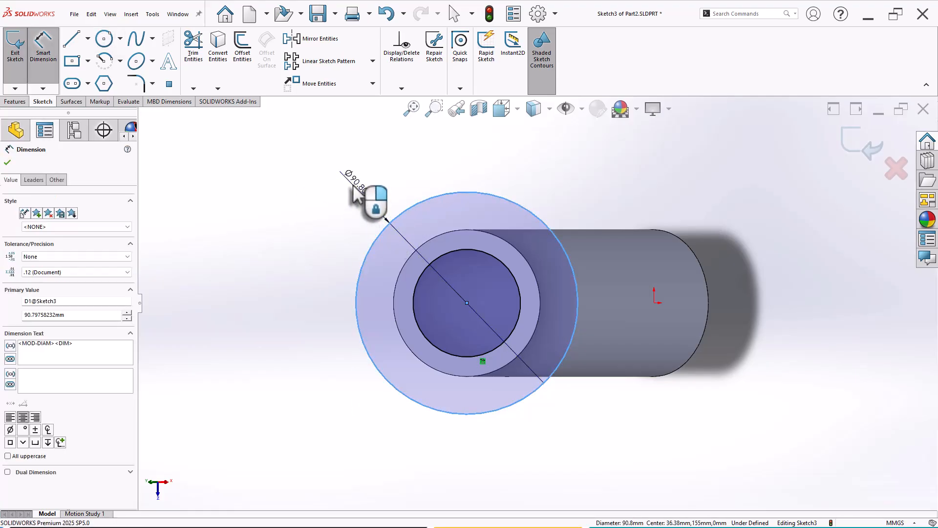
{"action": "type", "text": "90"}
{"action": "key", "text": "Return"}
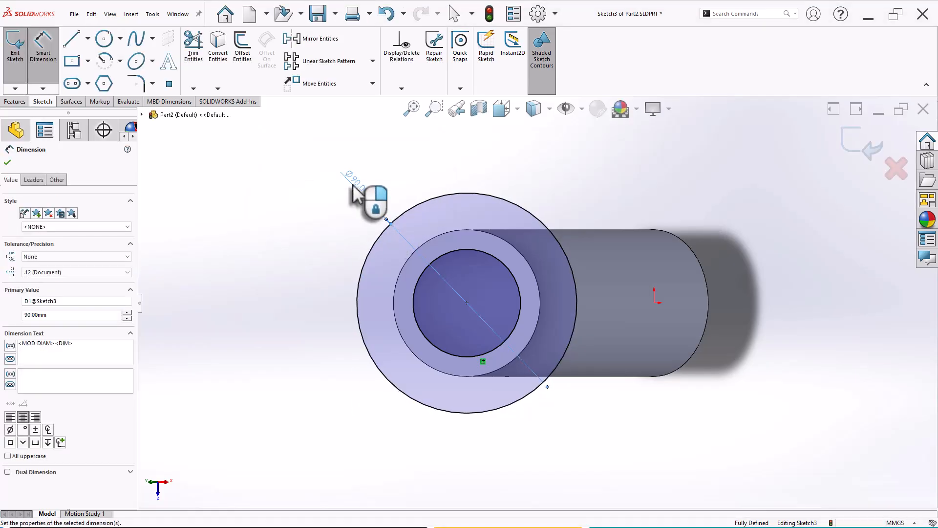
Add a concentric construction circle between the pipe wall and the flange edge, with its diameter dimensioned to 74 mm
{"action": "left_click", "coordinate": [105, 41]}
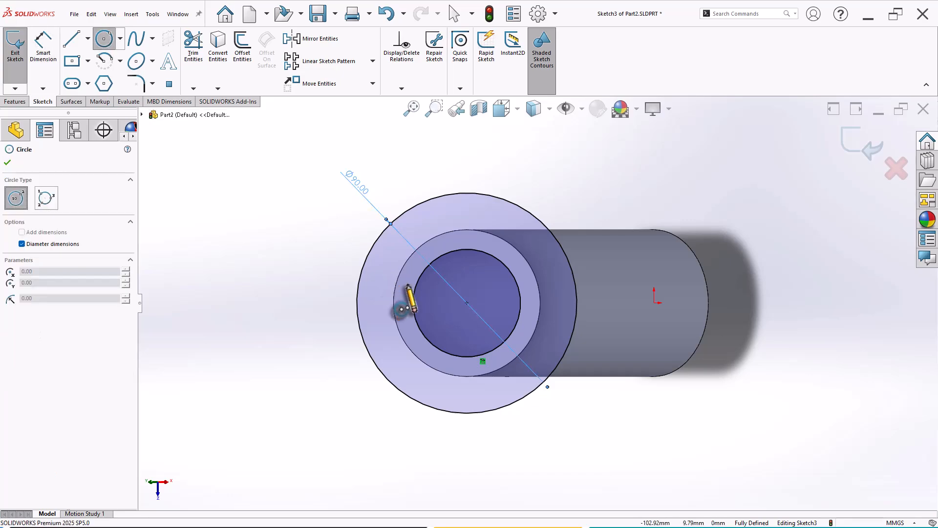
{"action": "left_click", "coordinate": [466, 303]}
{"action": "left_click", "coordinate": [439, 244]}
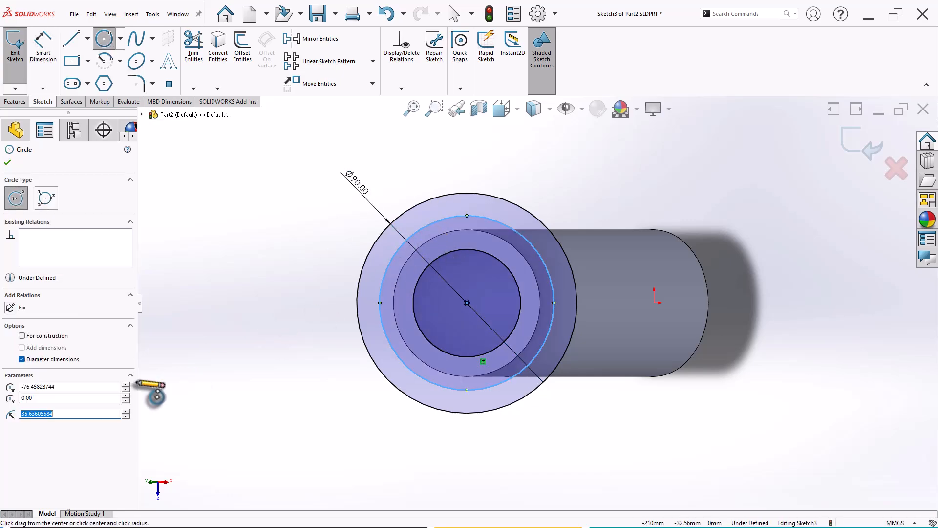
{"action": "left_click", "coordinate": [22, 335]}
{"action": "right_click_drag", "start_coordinate": [215, 376], "coordinate": [222, 245]}
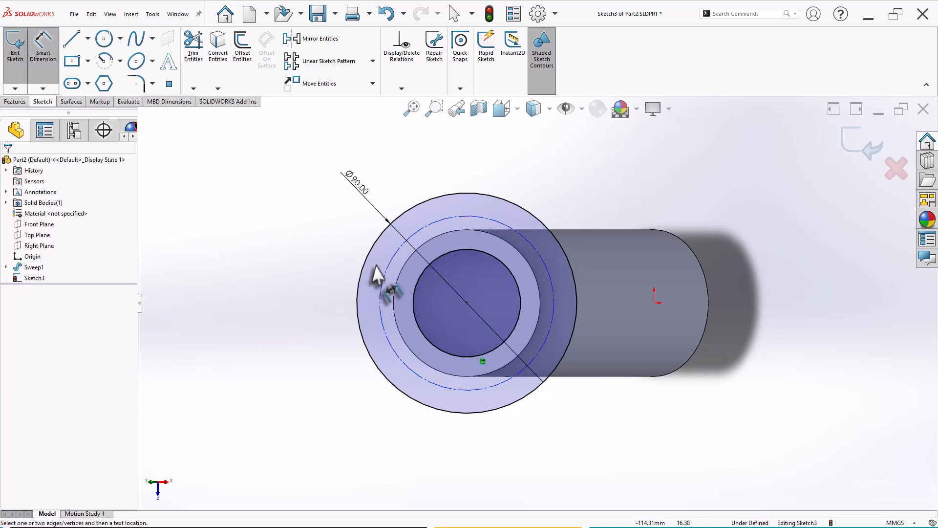
{"action": "left_click", "coordinate": [389, 277]}
{"action": "left_click", "coordinate": [318, 244]}
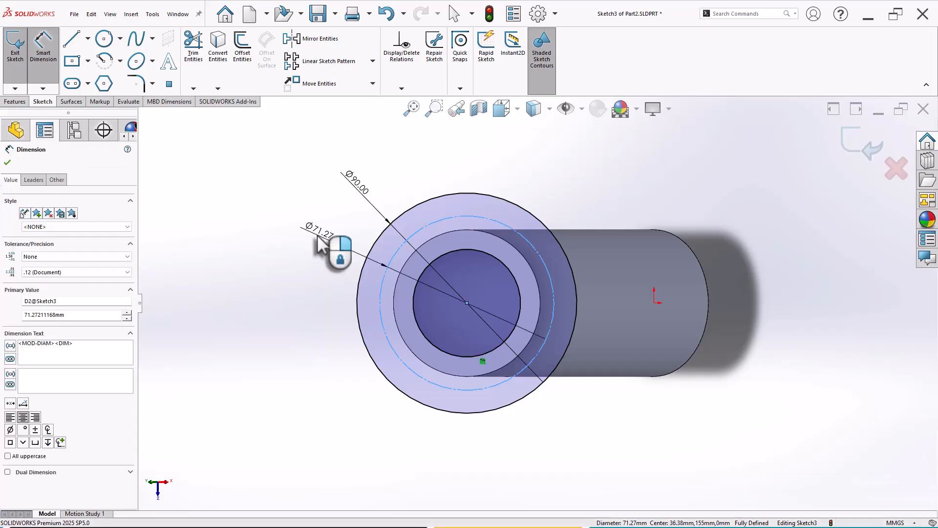
{"action": "type", "text": "74"}
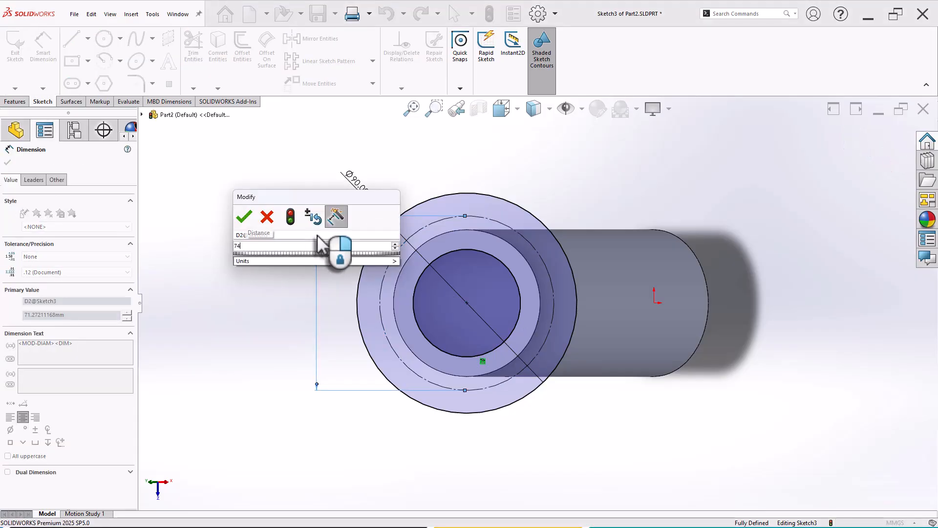
{"action": "key", "text": "Return"}
{"action": "right_click", "coordinate": [266, 251]}
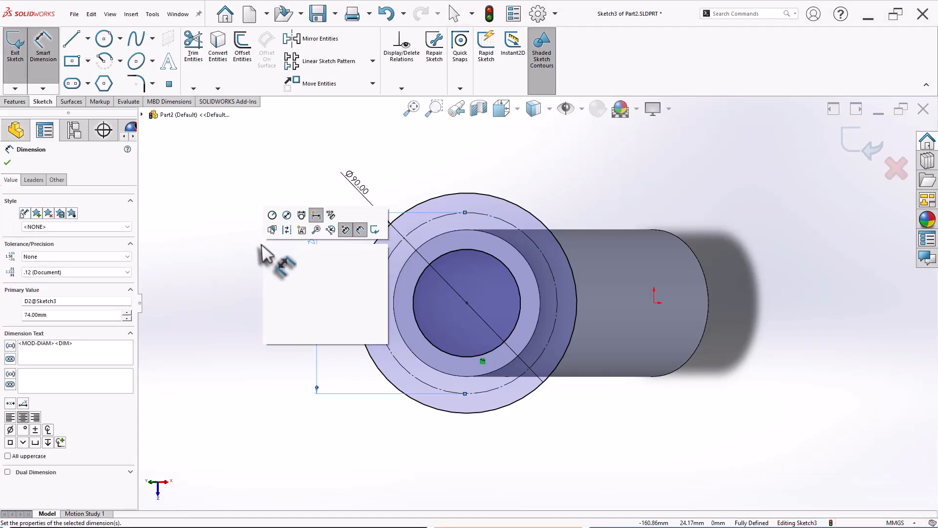
{"action": "left_click", "coordinate": [283, 283]}
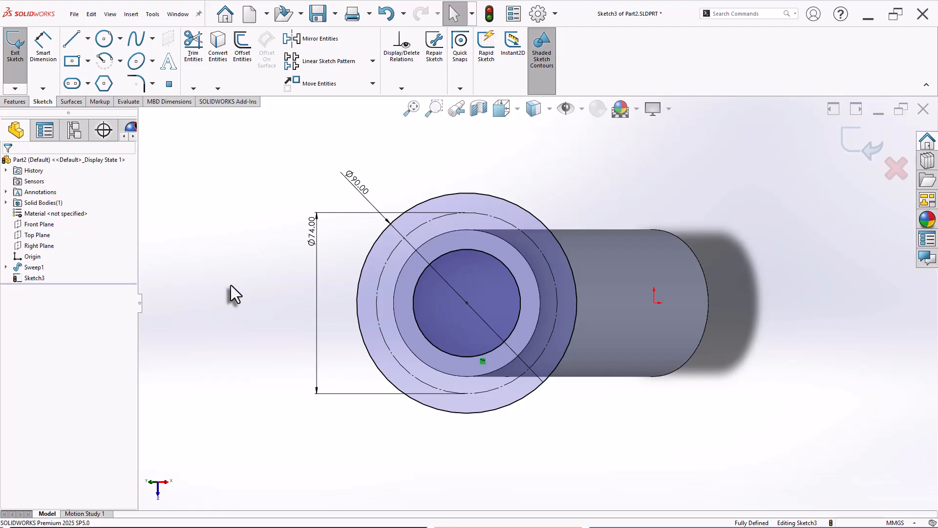
Draw four bolt-hole circles, each about 9 to 11 mm in diameter, centred on the quadrant points of the construction circle
{"action": "left_click", "coordinate": [104, 40]}
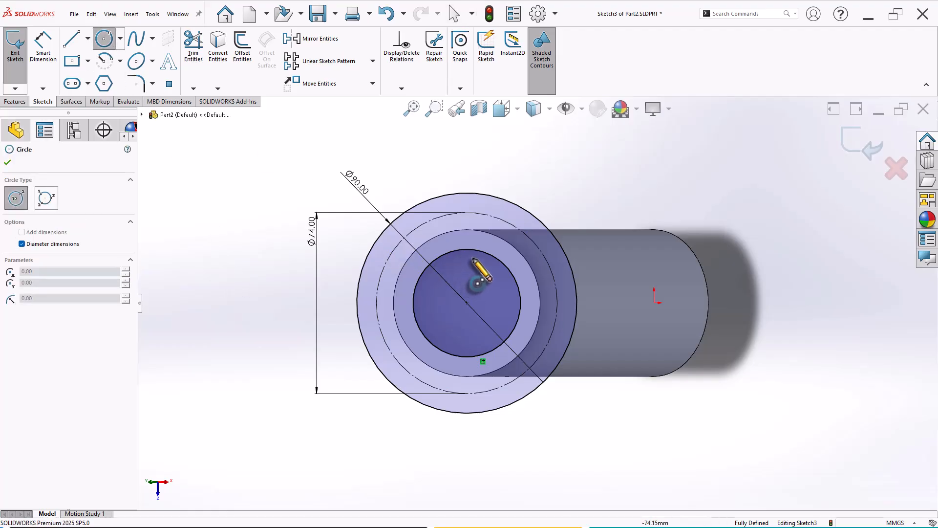
{"action": "left_click", "coordinate": [466, 212]}
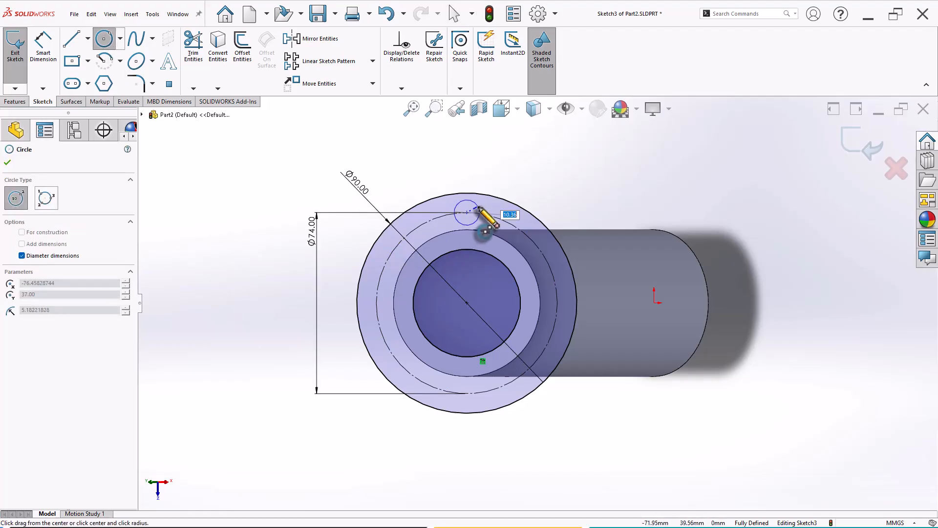
{"action": "left_click", "coordinate": [478, 207]}
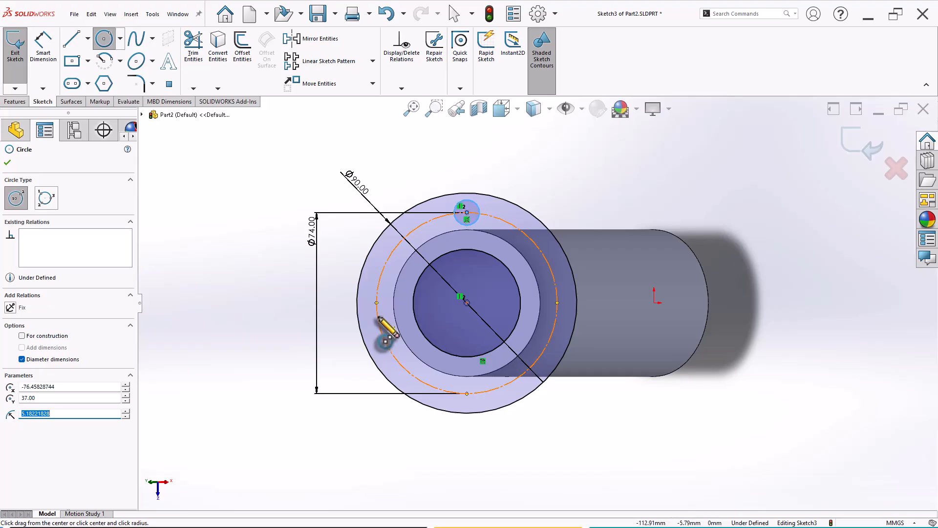
{"action": "left_click", "coordinate": [376, 303]}
{"action": "left_click", "coordinate": [385, 309]}
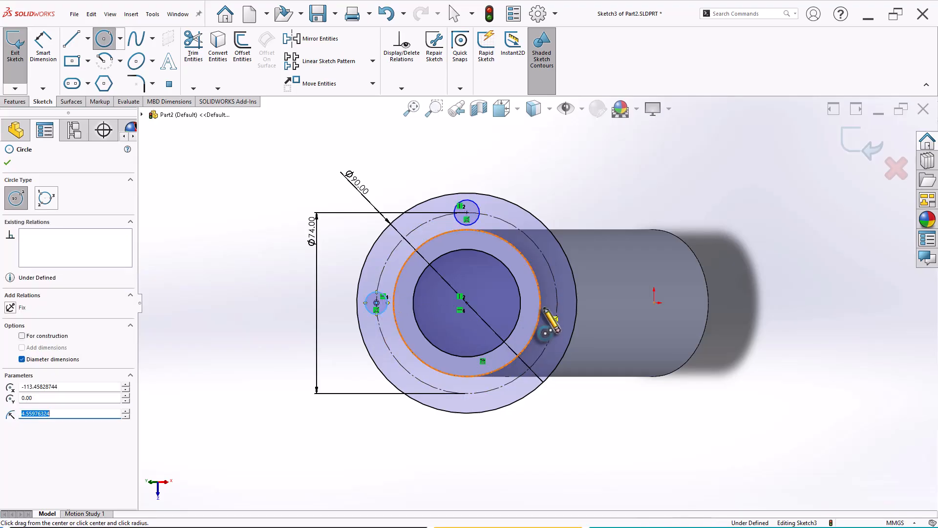
{"action": "left_click", "coordinate": [557, 302]}
{"action": "left_click", "coordinate": [564, 312]}
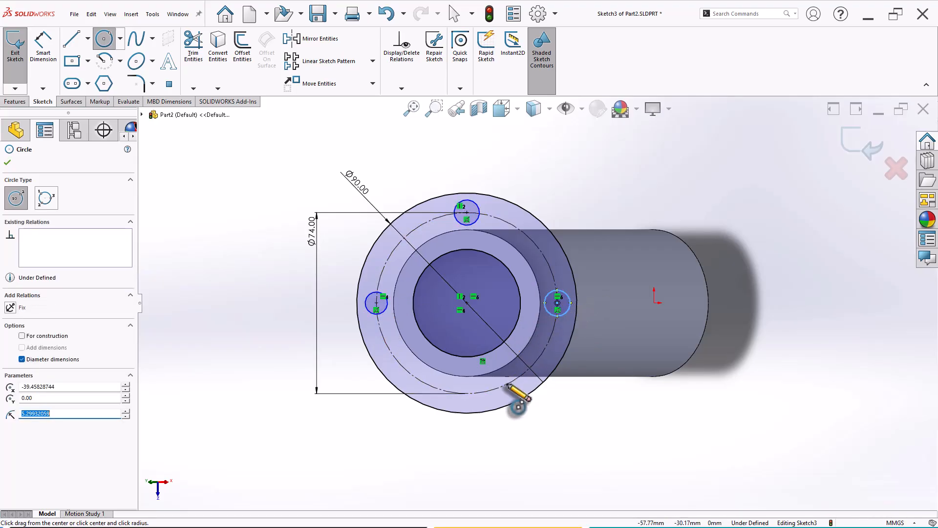
{"action": "left_click", "coordinate": [467, 393]}
{"action": "left_click", "coordinate": [475, 401]}
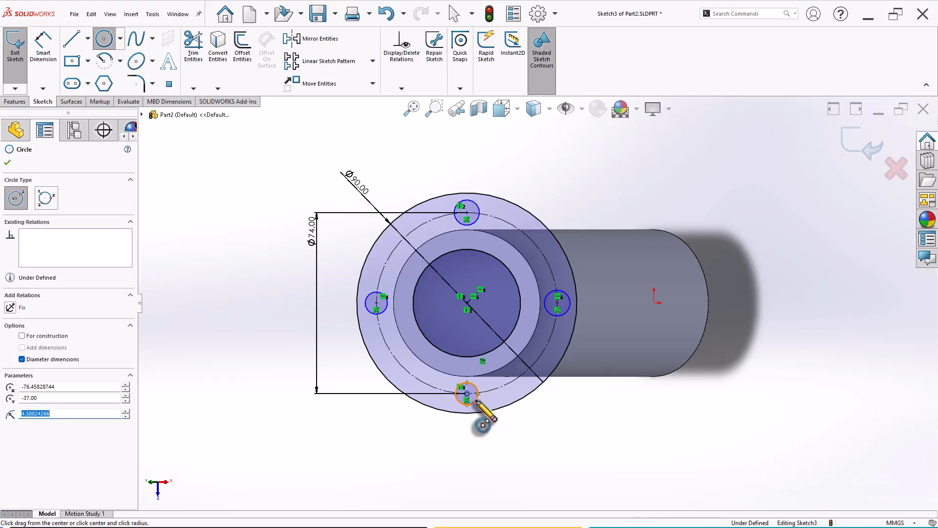
{"action": "key", "text": "Escape"}
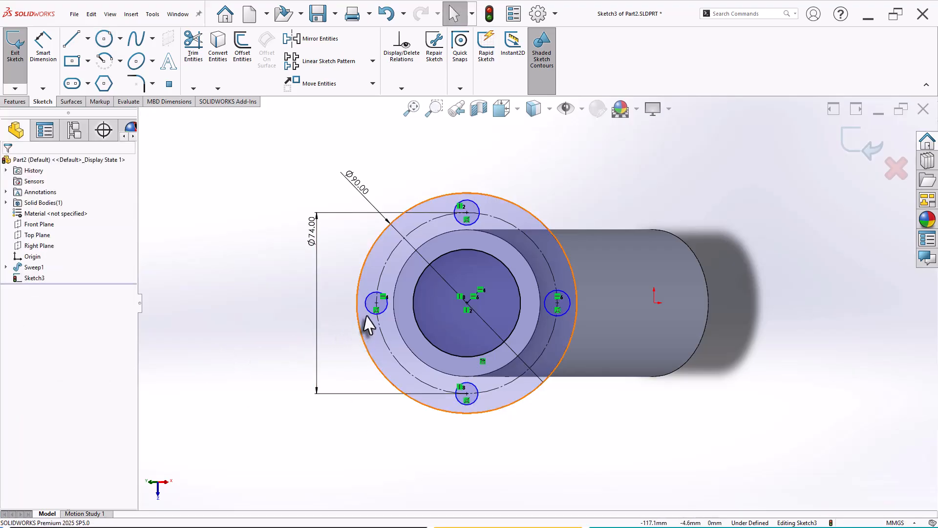
Apply an Equal relation to the four bolt-hole circles
{"action": "left_click", "coordinate": [378, 306]}
{"action": "left_click", "coordinate": [474, 222], "text": "ctrl"}
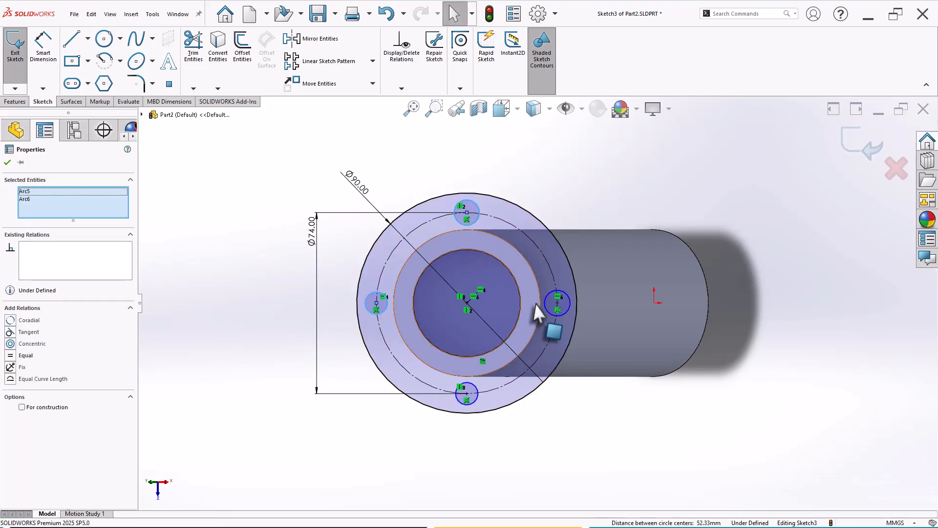
{"action": "left_click", "coordinate": [549, 313], "text": "ctrl"}
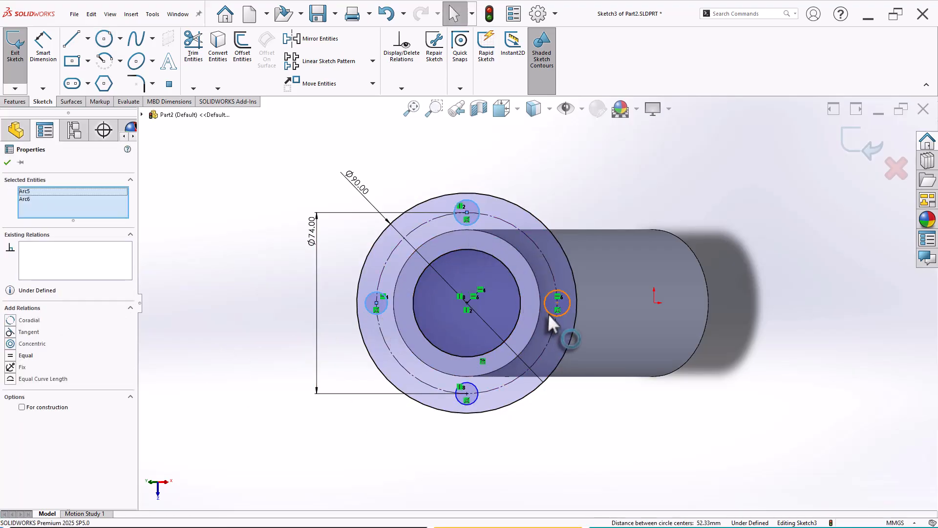
{"action": "left_click", "coordinate": [478, 403], "text": "ctrl"}
{"action": "left_click", "coordinate": [537, 359]}
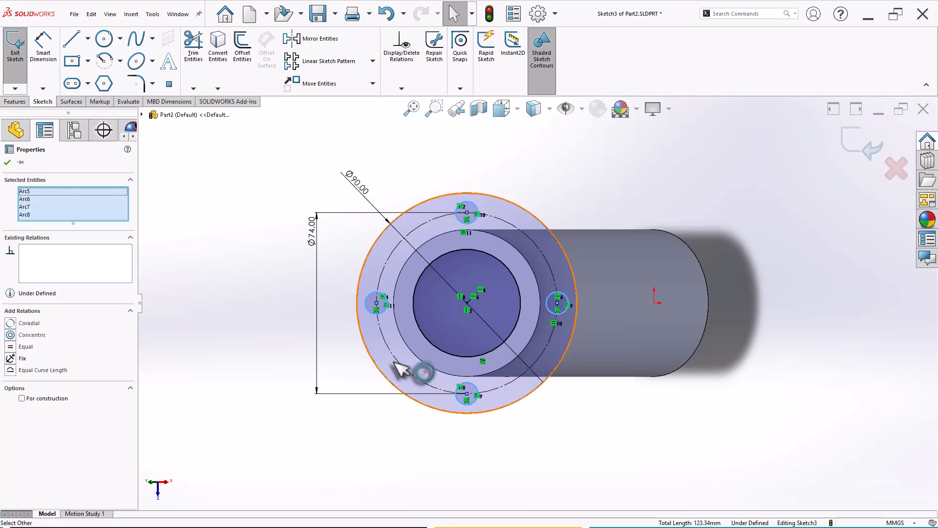
Dimension the upper bolt-hole circle to a diameter of 10 mm
{"action": "right_click_drag", "start_coordinate": [213, 351], "coordinate": [216, 256]}
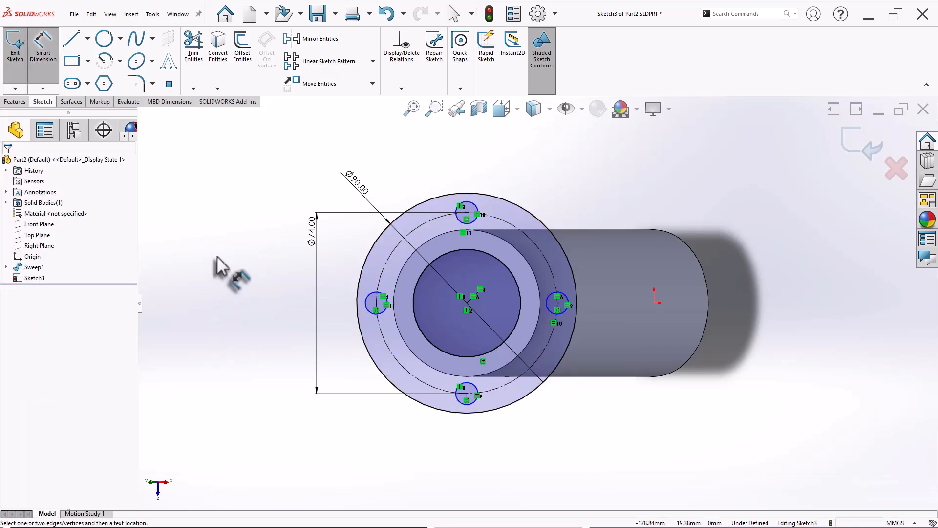
{"action": "left_click", "coordinate": [470, 207]}
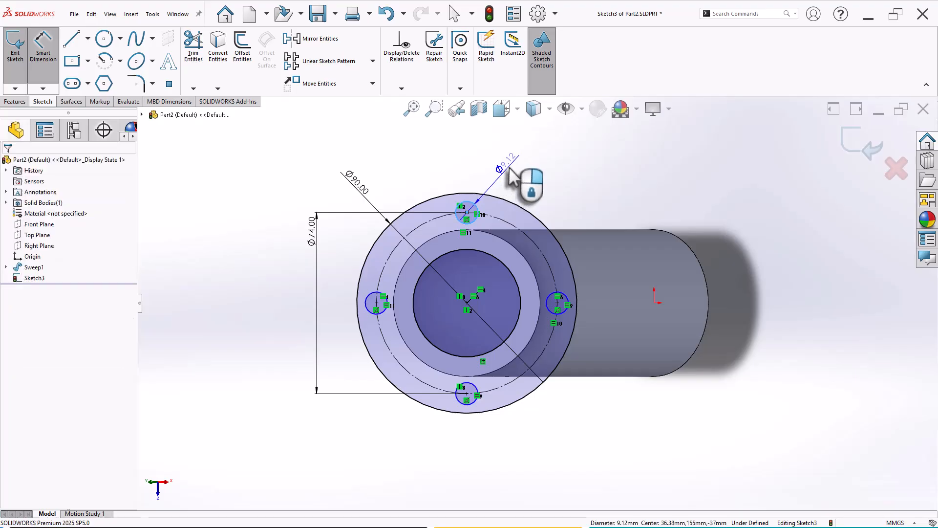
{"action": "left_click", "coordinate": [513, 178]}
{"action": "type", "text": "10"}
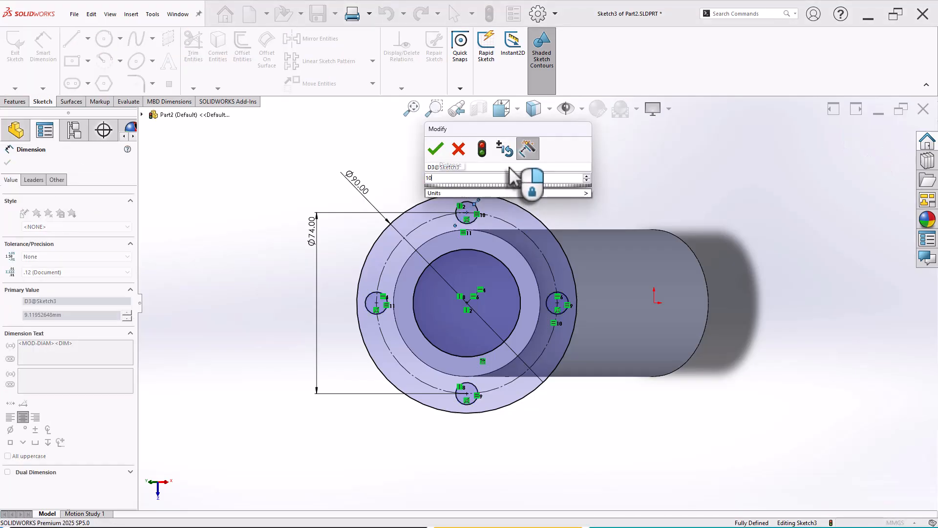
{"action": "key", "text": "Return"}
Extrude the flange sketch 12 mm blind outward from the pipe end, merged with the pipe, and save the part
{"action": "left_click", "coordinate": [14, 101]}
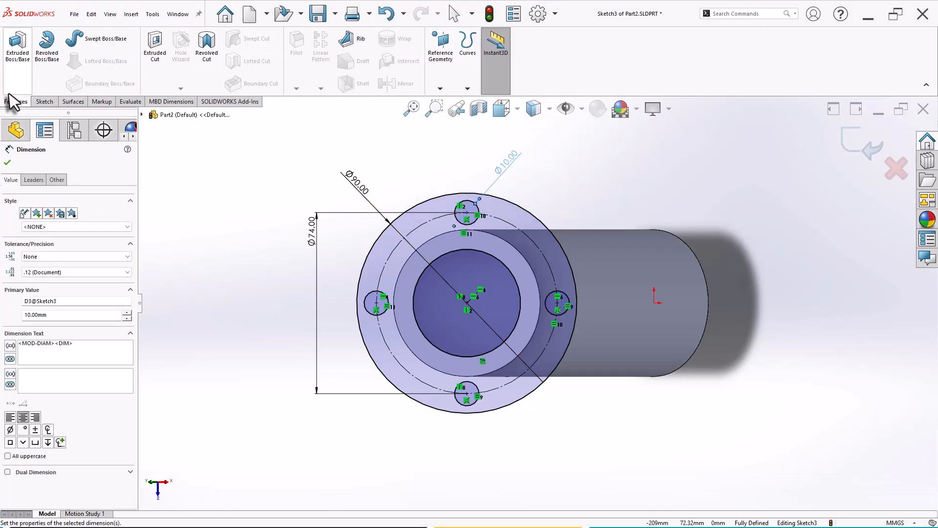
{"action": "left_click", "coordinate": [18, 44]}
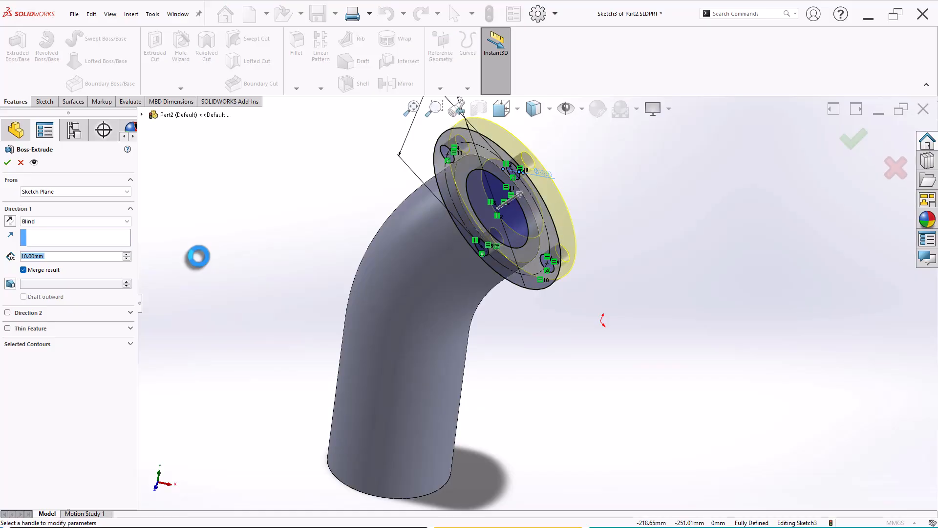
{"action": "key", "text": "Return"}
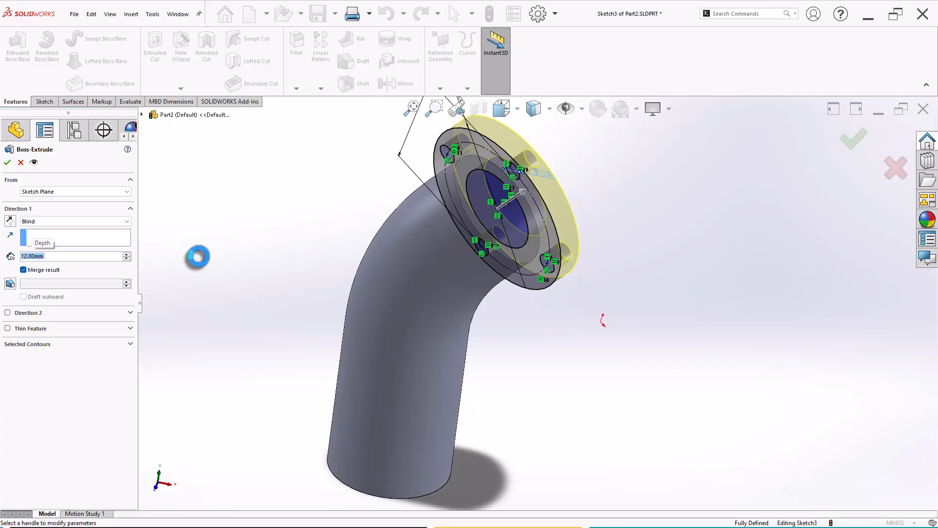
{"action": "left_click", "coordinate": [198, 257]}
{"action": "scroll", "coordinate": [610, 310], "scroll_direction": "up", "scroll_amount": 2}
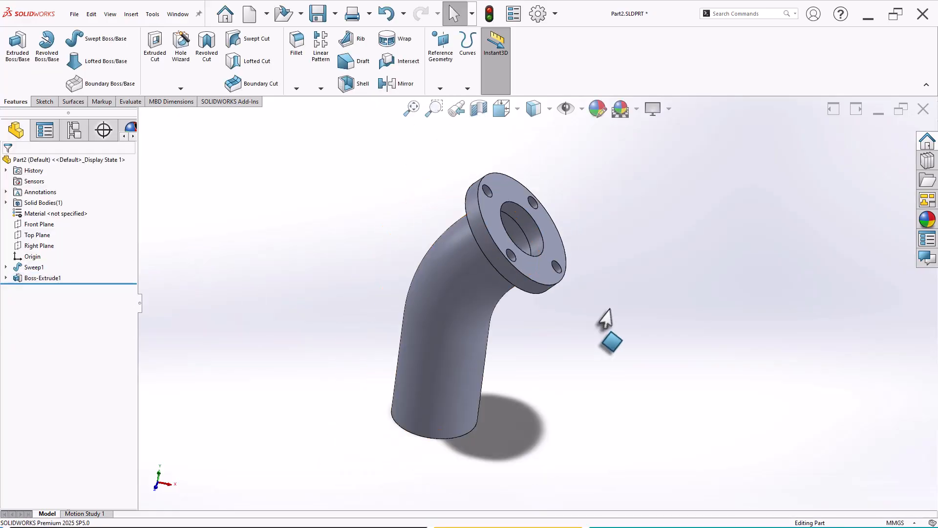
{"action": "key", "text": "ctrl+s"}
Start a sketch on the pipe's lower end face and draw a center rectangle about 85 by 82 mm centred on the origin
{"action": "middle_click_drag", "start_coordinate": [613, 340], "coordinate": [432, 418]}
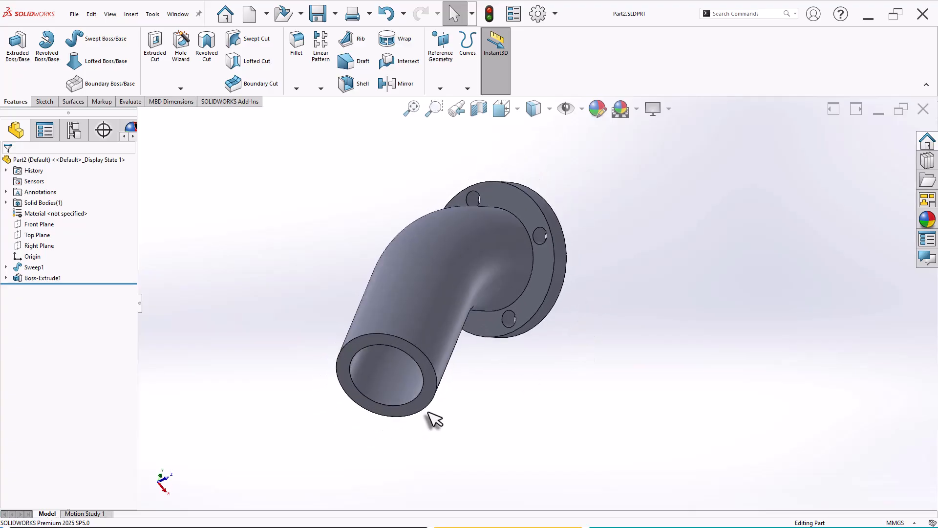
{"action": "left_click", "coordinate": [425, 404]}
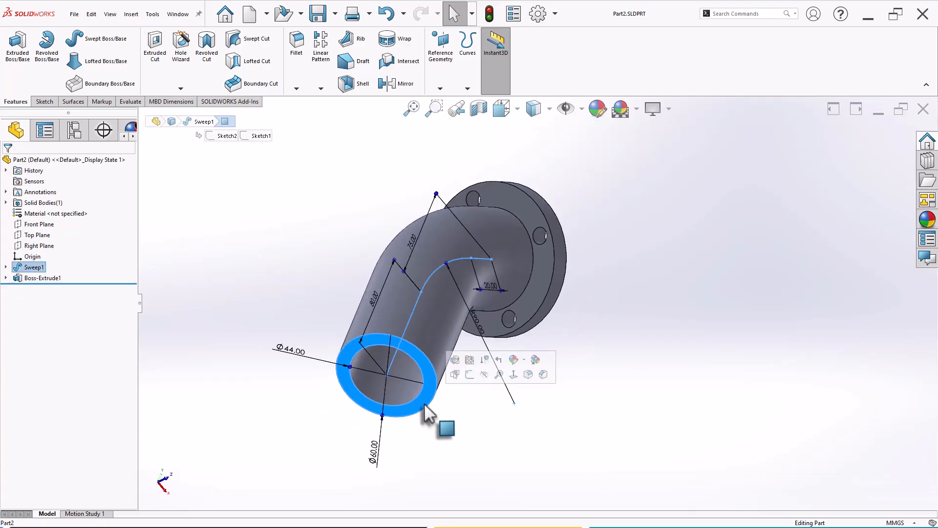
{"action": "left_click", "coordinate": [469, 375]}
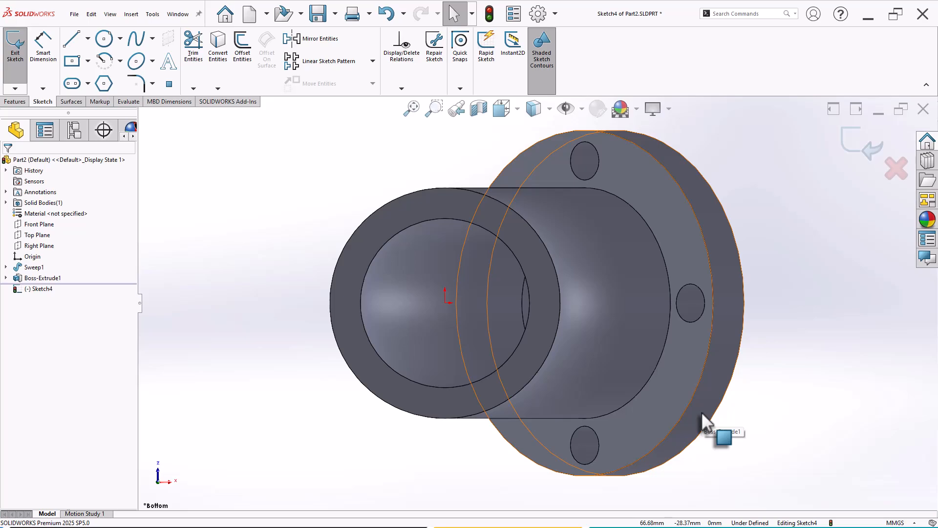
{"action": "left_click", "coordinate": [72, 60]}
{"action": "left_click", "coordinate": [445, 303]}
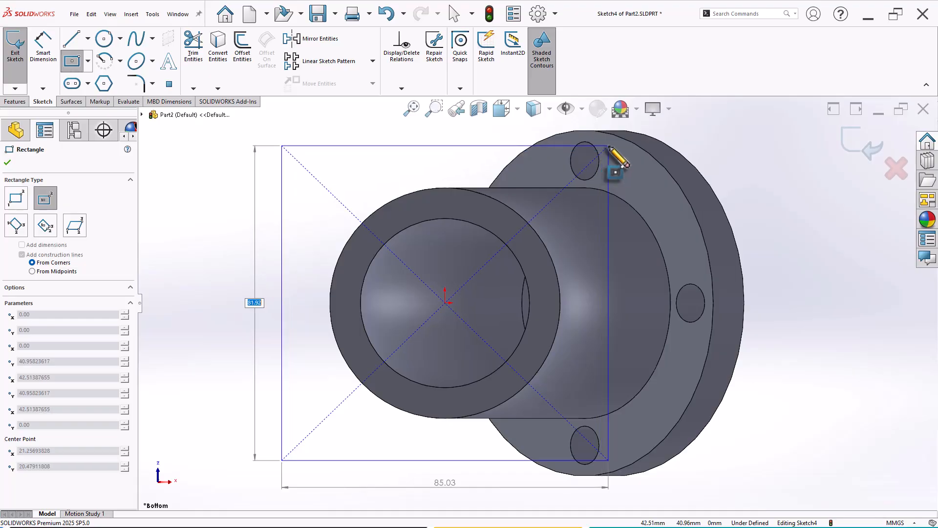
{"action": "left_click", "coordinate": [608, 145]}
{"action": "right_click", "coordinate": [196, 232]}
{"action": "left_click", "coordinate": [215, 241]}
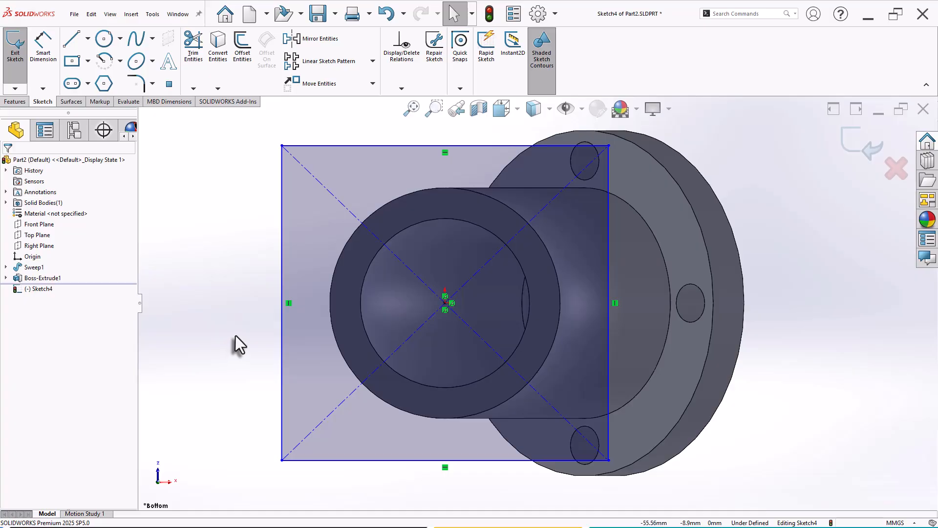
Apply an Equal relation to two adjacent sides of the rectangle
{"action": "left_click", "coordinate": [283, 299]}
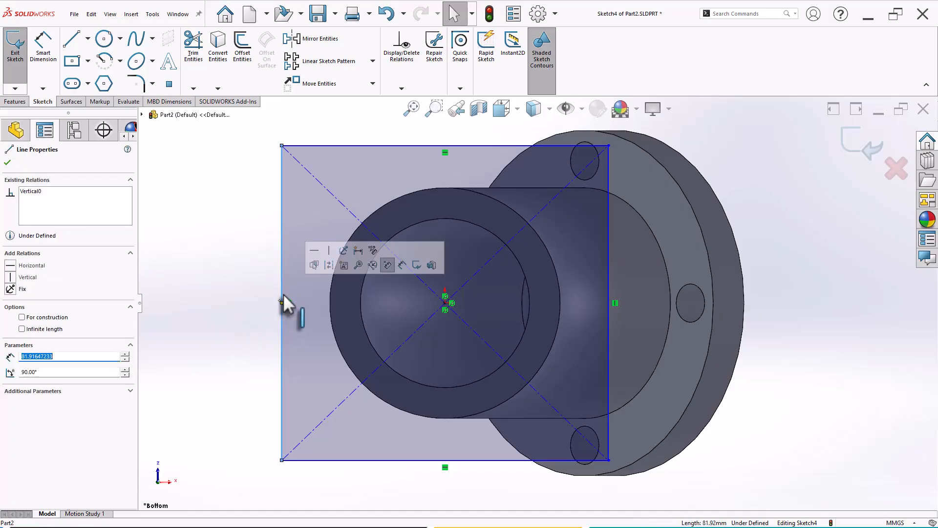
{"action": "left_click", "coordinate": [361, 146], "text": "ctrl"}
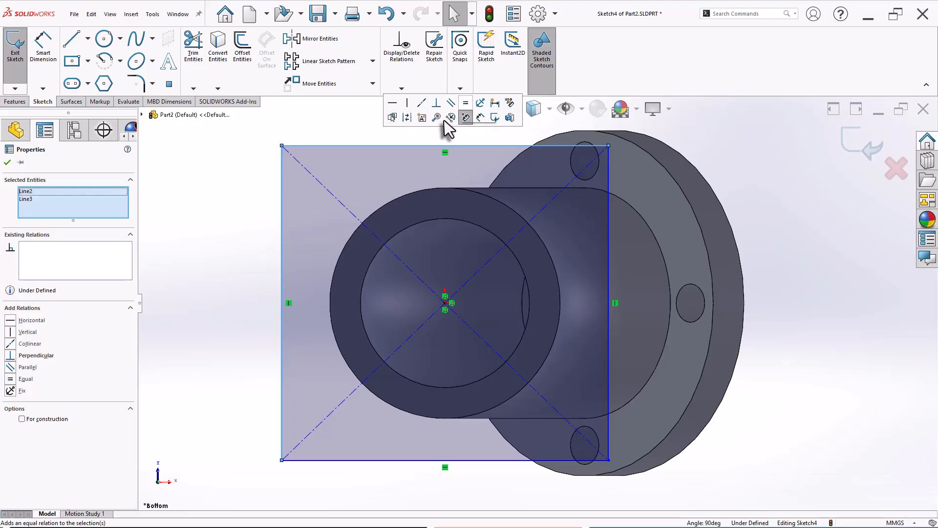
{"action": "left_click", "coordinate": [466, 103]}
{"action": "left_click", "coordinate": [219, 265]}
Dimension the square's vertical side to 80 mm
{"action": "left_click", "coordinate": [288, 252]}
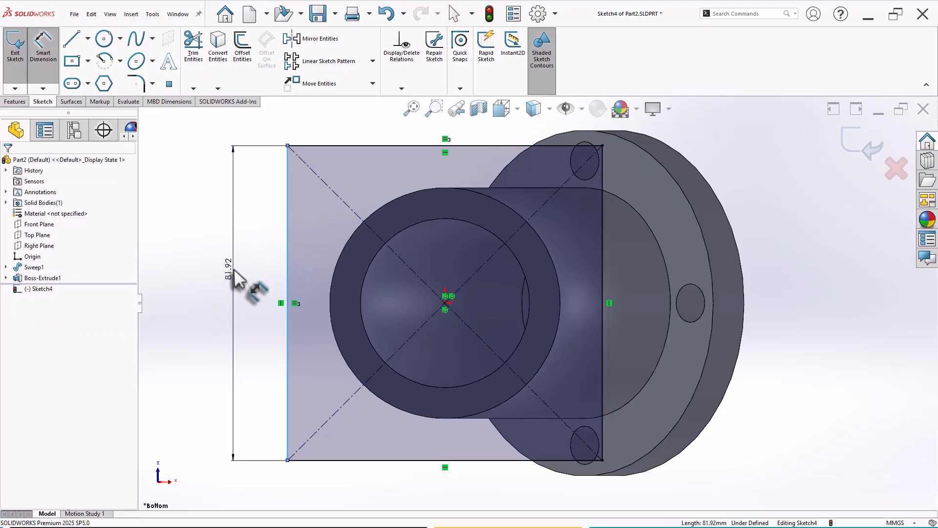
{"action": "left_click", "coordinate": [233, 269]}
{"action": "key", "text": "Return"}
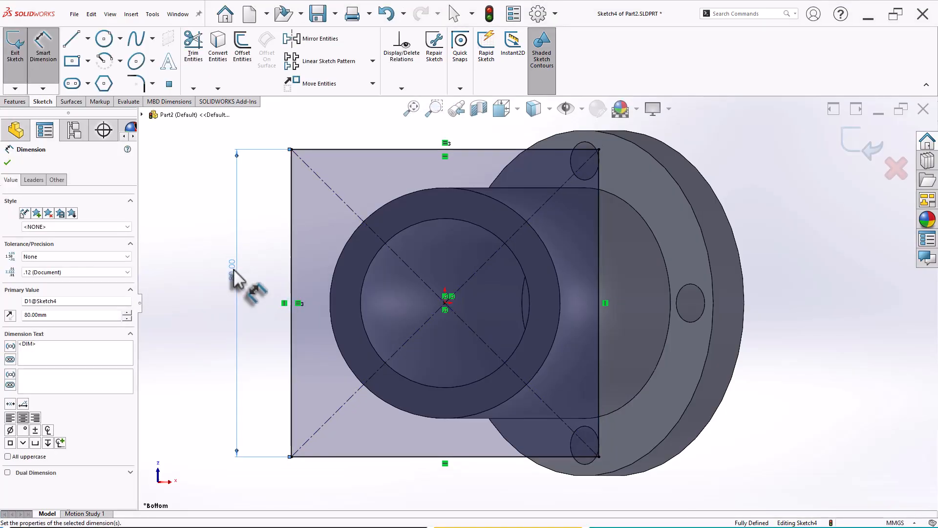
{"action": "left_click", "coordinate": [194, 320]}
{"action": "scroll", "coordinate": [390, 304], "scroll_direction": "up", "scroll_amount": 2}
{"action": "scroll", "coordinate": [474, 255], "scroll_direction": "down", "scroll_amount": 1}
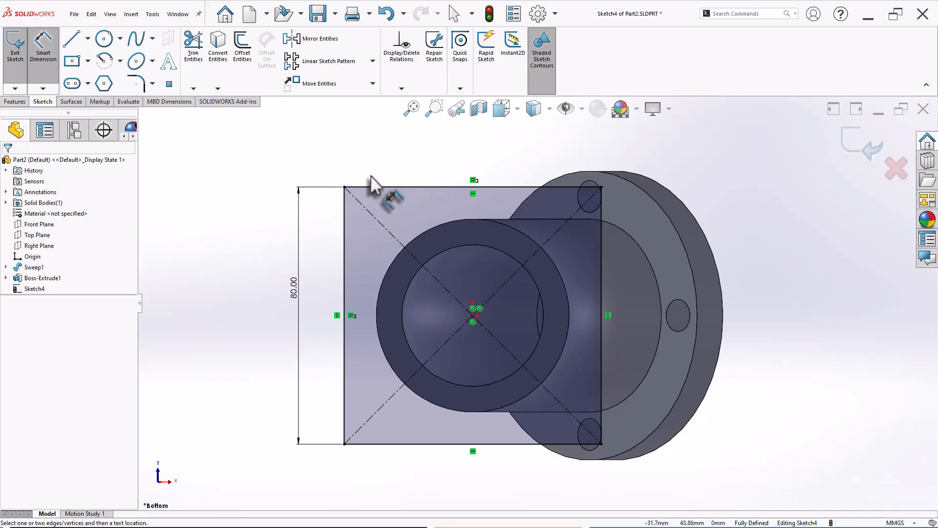
Round all four corners of the square with 12 mm sketch fillets, keeping constrained corners
{"action": "left_click", "coordinate": [139, 84]}
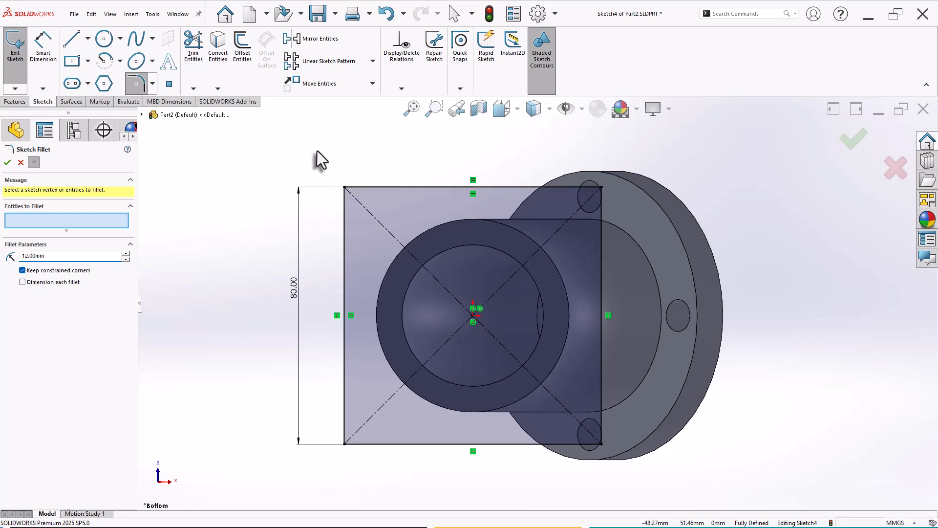
{"action": "left_click_drag", "start_coordinate": [315, 149], "coordinate": [384, 229]}
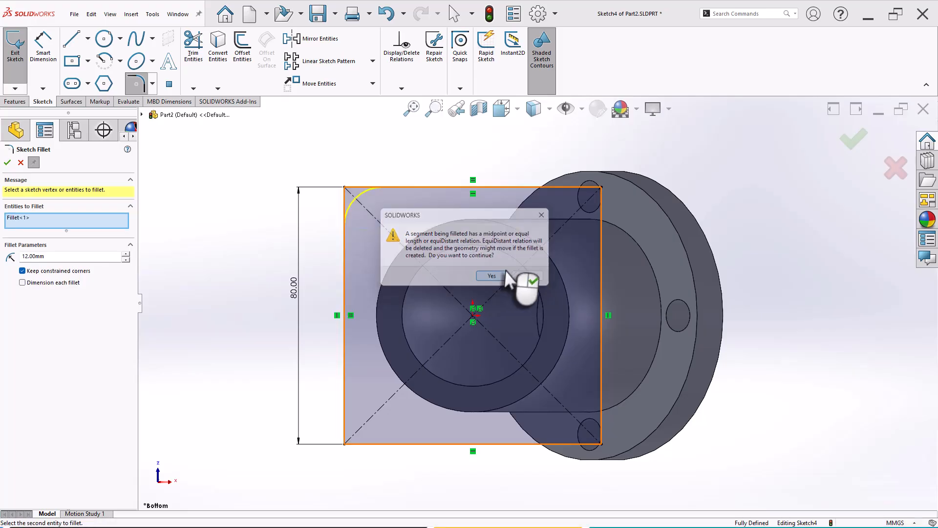
{"action": "left_click", "coordinate": [527, 274]}
{"action": "left_click_drag", "start_coordinate": [541, 175], "coordinate": [633, 236]}
{"action": "left_click", "coordinate": [509, 274]}
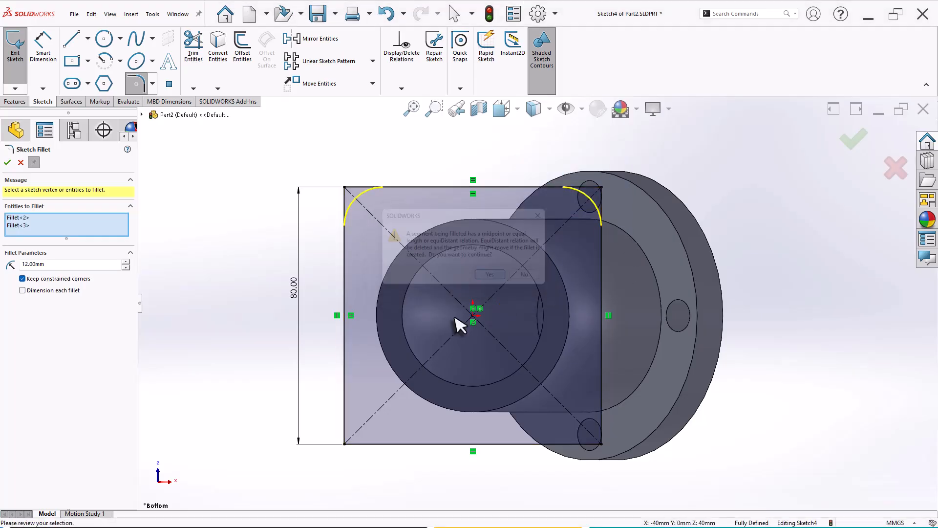
{"action": "left_click_drag", "start_coordinate": [322, 395], "coordinate": [383, 463]}
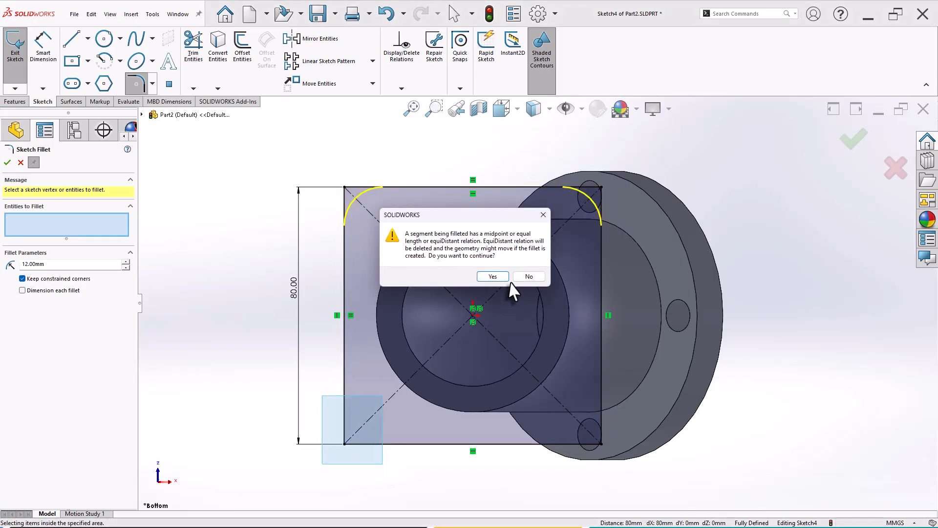
{"action": "left_click", "coordinate": [492, 276]}
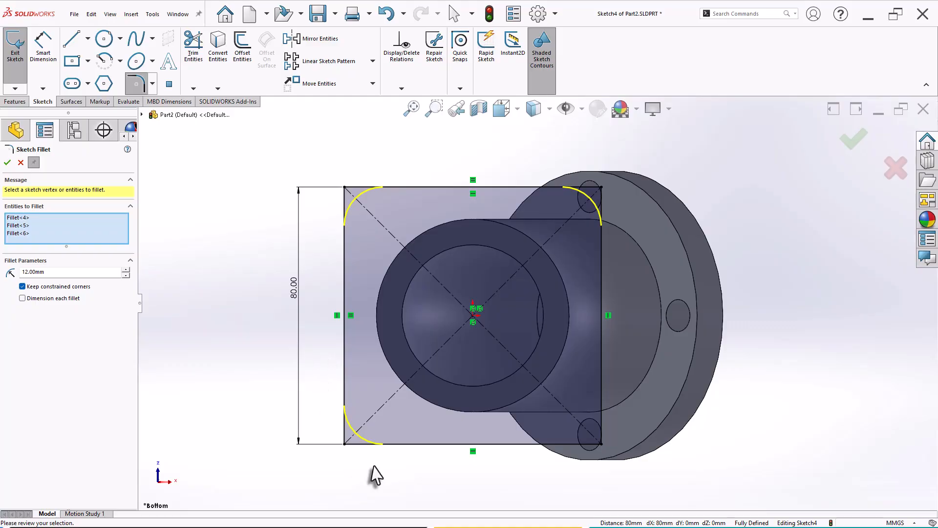
{"action": "left_click_drag", "start_coordinate": [625, 498], "coordinate": [539, 422]}
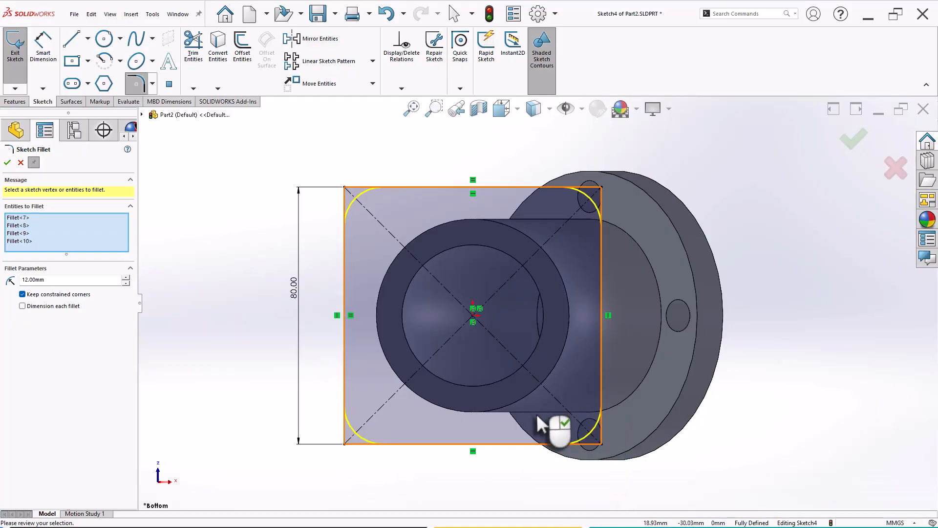
{"action": "right_click", "coordinate": [540, 423]}
{"action": "right_click", "coordinate": [542, 414]}
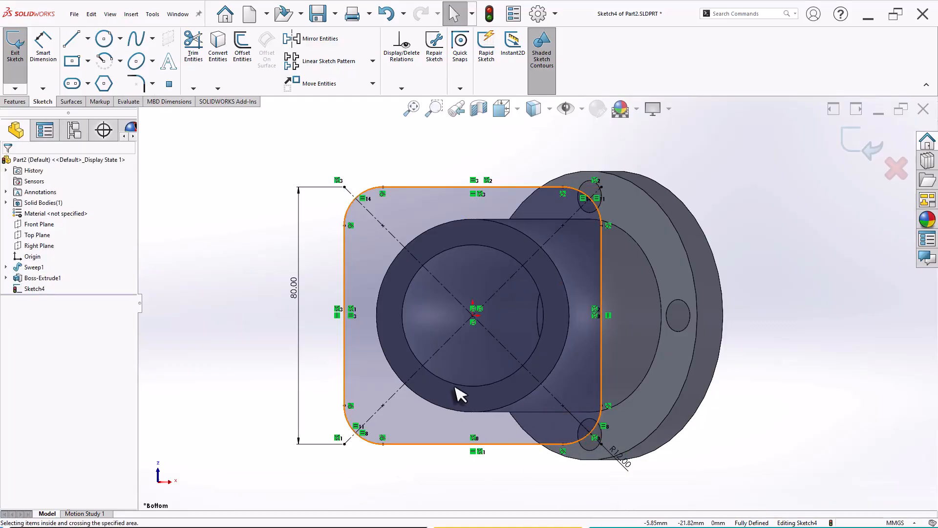
Convert the inner bore edge of the pipe's lower end into a sketch circle
{"action": "middle_click_drag", "start_coordinate": [272, 345], "coordinate": [261, 330]}
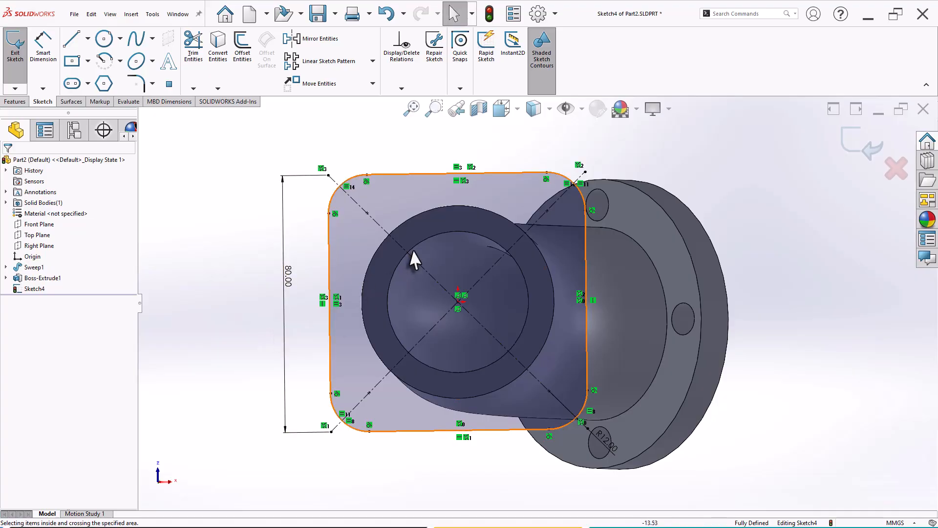
{"action": "left_click", "coordinate": [423, 242]}
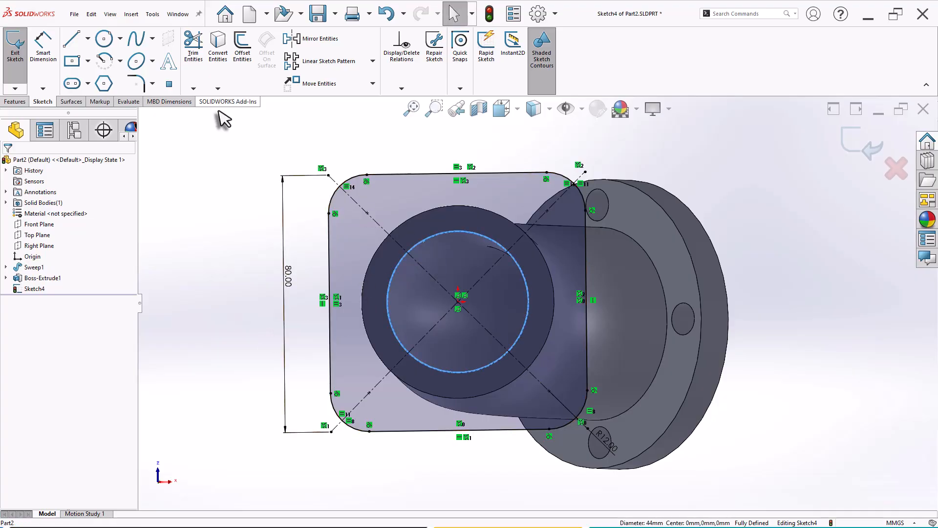
{"action": "left_click", "coordinate": [218, 46]}
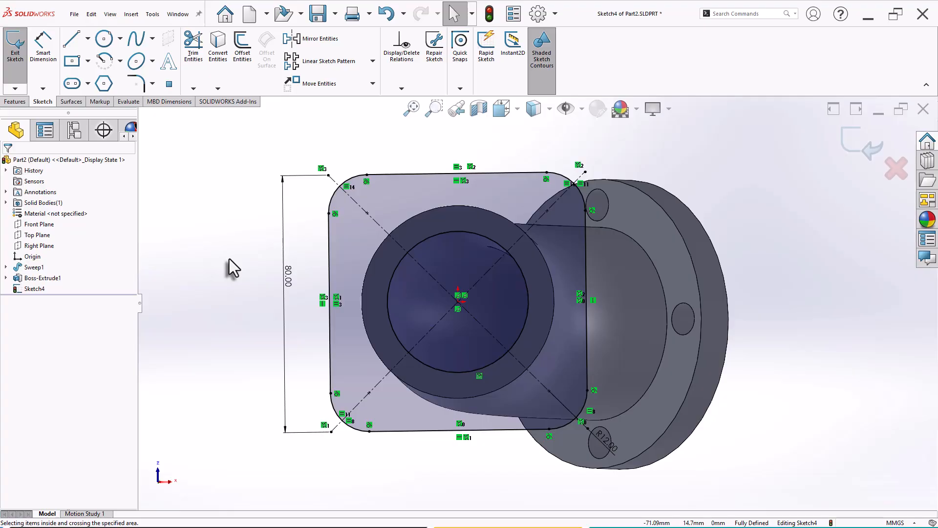
Draw four bolt-hole circles, about 7 to 10 mm in diameter, centred on the centre points of the square's corner fillets
{"action": "left_click", "coordinate": [103, 38]}
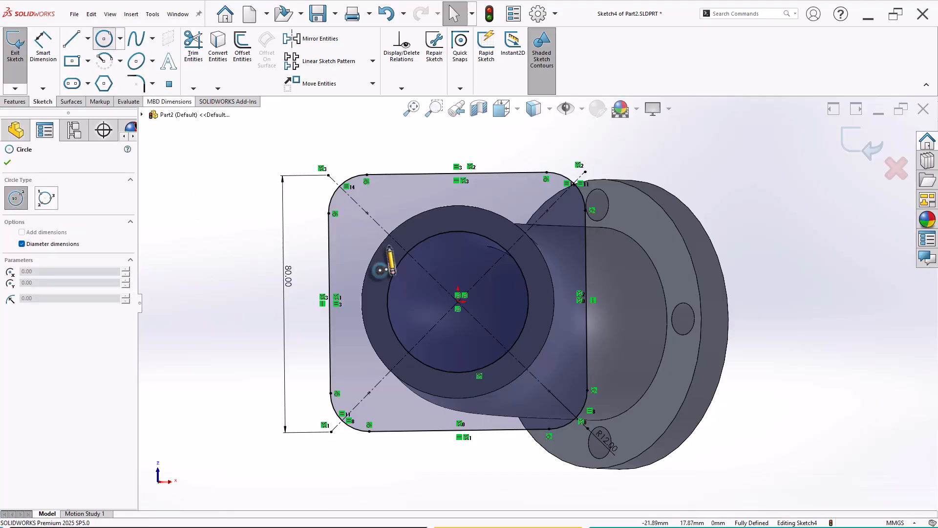
{"action": "left_click", "coordinate": [367, 213]}
{"action": "left_click", "coordinate": [382, 207]}
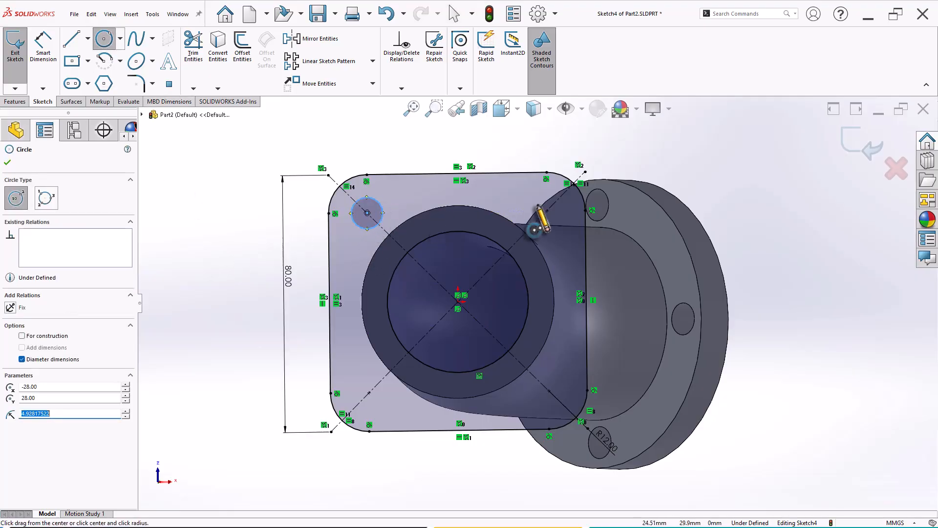
{"action": "left_click", "coordinate": [547, 210]}
{"action": "left_click", "coordinate": [557, 200]}
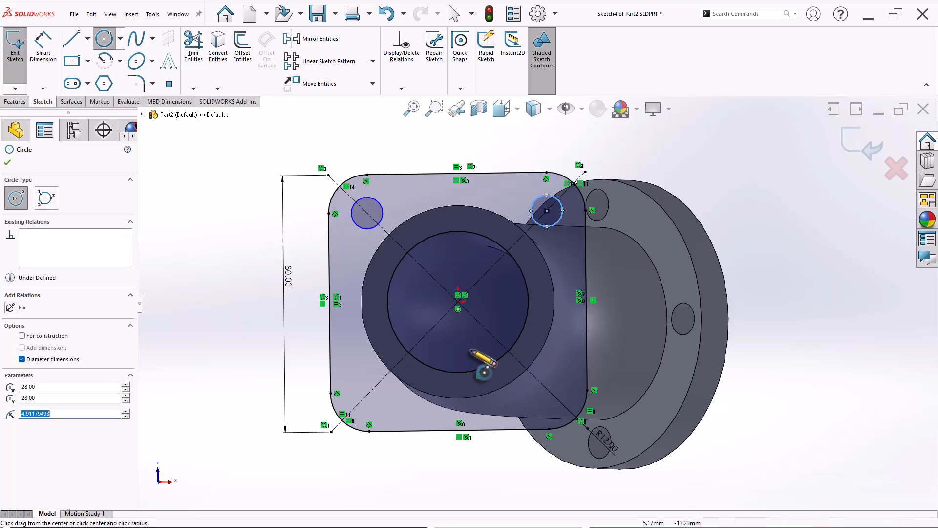
{"action": "left_click", "coordinate": [368, 393]}
{"action": "left_click", "coordinate": [381, 404]}
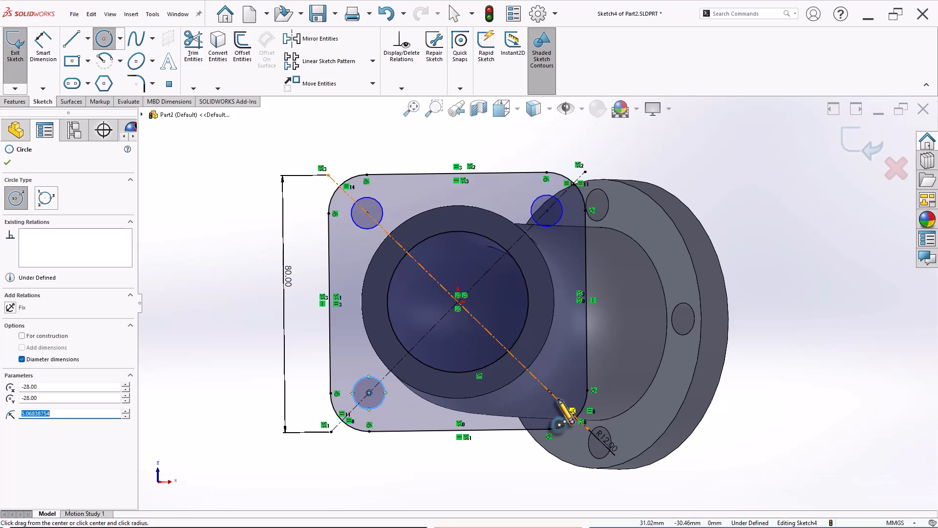
{"action": "left_click", "coordinate": [549, 390]}
{"action": "left_click", "coordinate": [557, 399]}
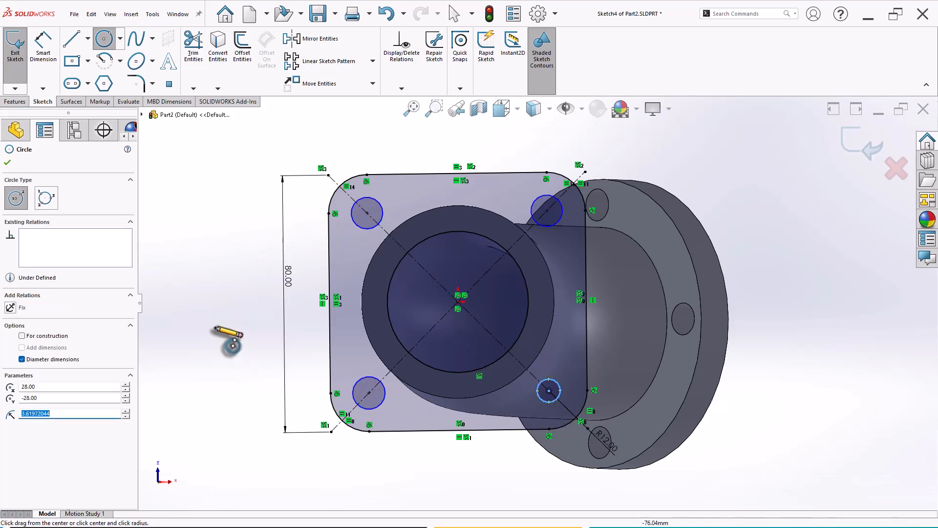
{"action": "right_click", "coordinate": [218, 330]}
{"action": "left_click", "coordinate": [236, 335]}
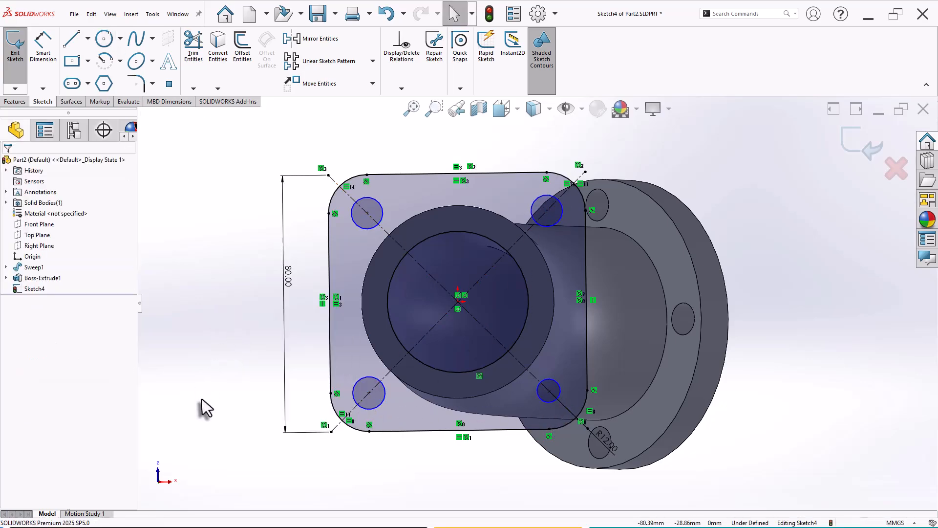
Apply an Equal relation to the four bolt-hole circles in the square flange sketch
{"action": "left_click", "coordinate": [369, 229]}
{"action": "left_click", "coordinate": [551, 225], "text": "ctrl"}
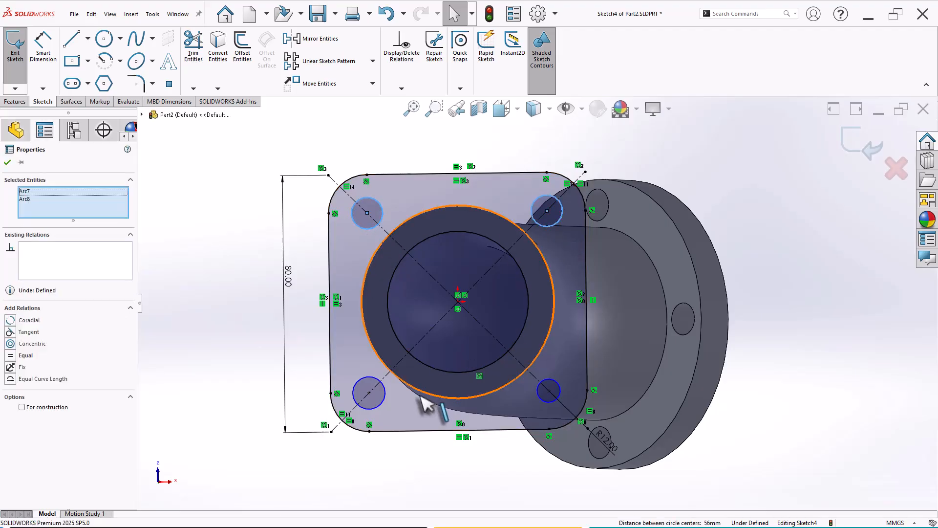
{"action": "left_click", "coordinate": [381, 404], "text": "ctrl"}
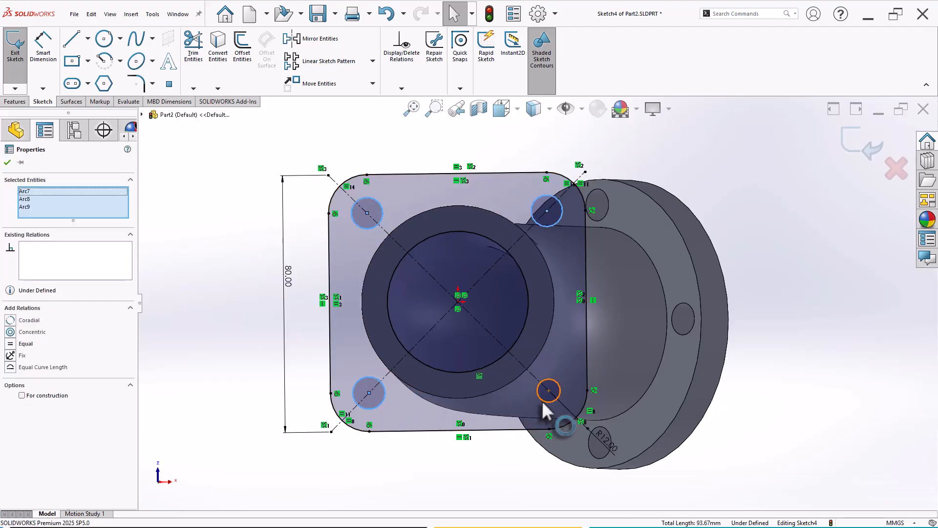
{"action": "left_click", "coordinate": [546, 402], "text": "ctrl"}
{"action": "left_click", "coordinate": [603, 358]}
{"action": "left_click", "coordinate": [247, 331]}
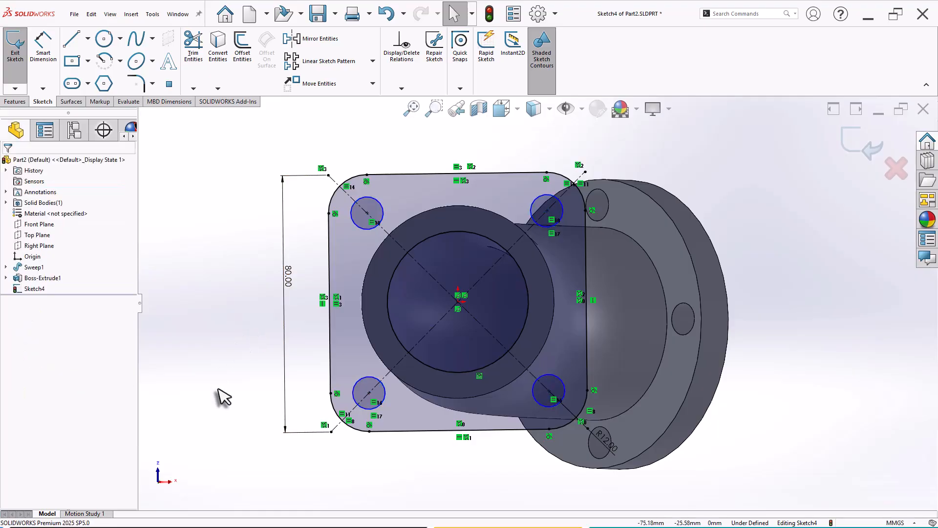
Dimension the upper-left bolt-hole circle of the square flange to a diameter of 10 mm
{"action": "right_click_drag", "start_coordinate": [218, 389], "coordinate": [214, 286]}
{"action": "left_click", "coordinate": [364, 228]}
{"action": "left_click", "coordinate": [237, 272]}
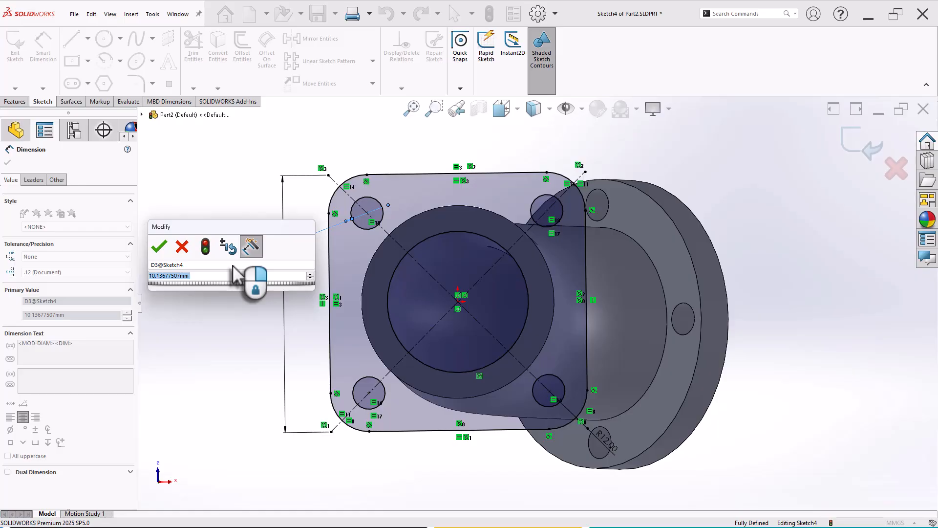
{"action": "type", "text": "10"}
{"action": "key", "text": "Return"}
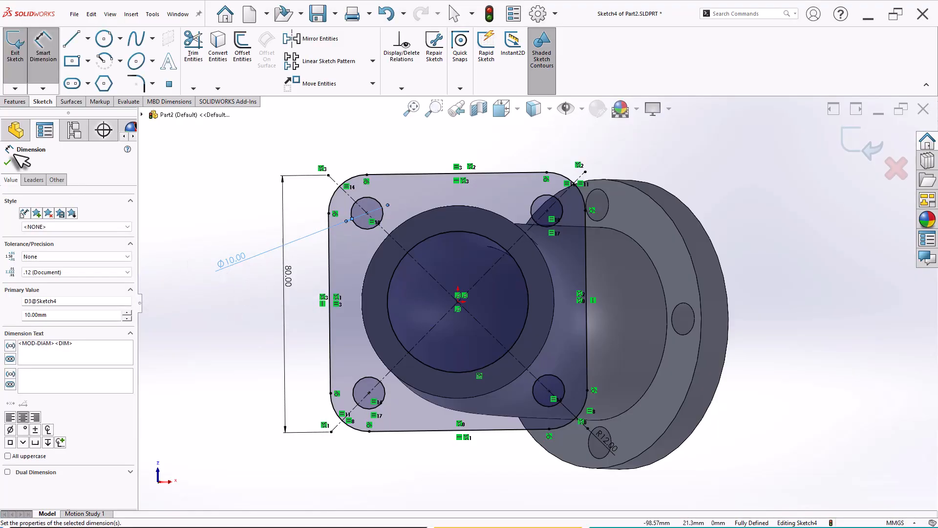
Extrude the square flange sketch 12 mm blind, merged with the pipe, then save the part and show it in isometric view
{"action": "left_click", "coordinate": [14, 102]}
{"action": "left_click", "coordinate": [18, 46]}
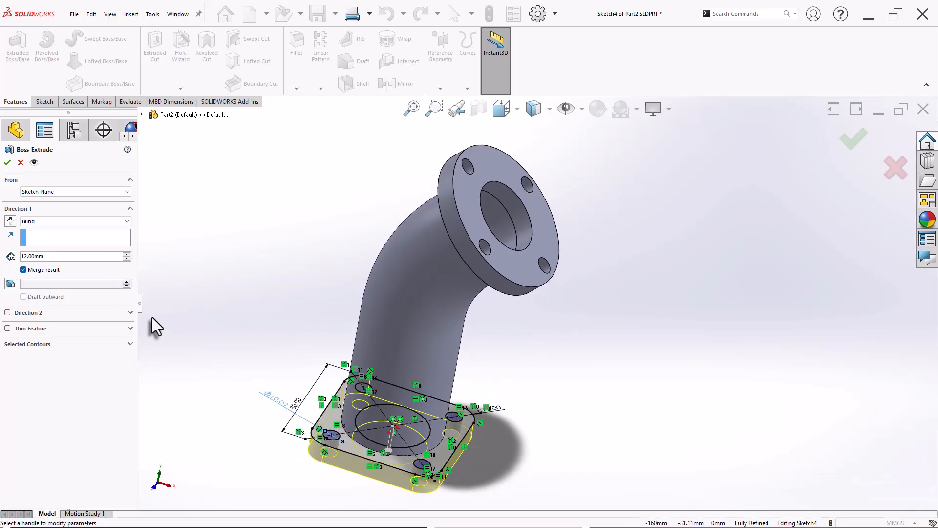
{"action": "left_click", "coordinate": [8, 163]}
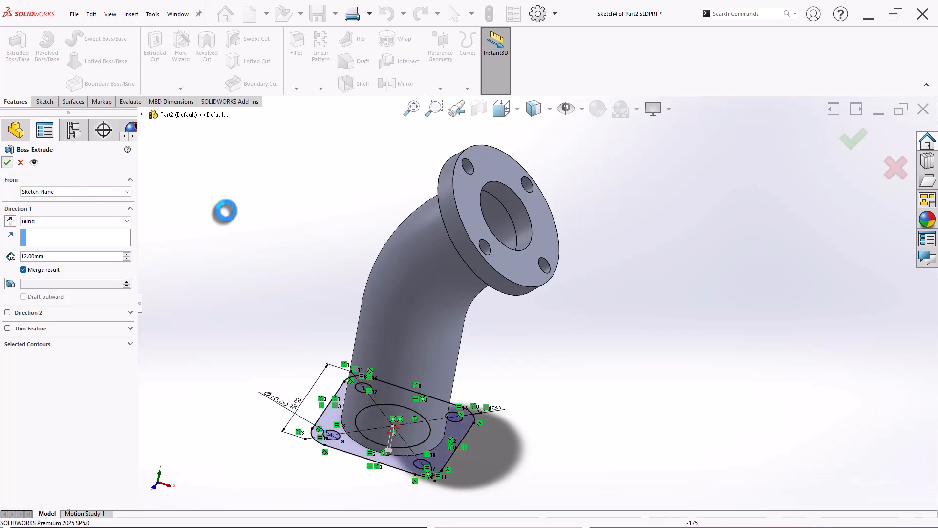
{"action": "key", "text": "ctrl+7"}
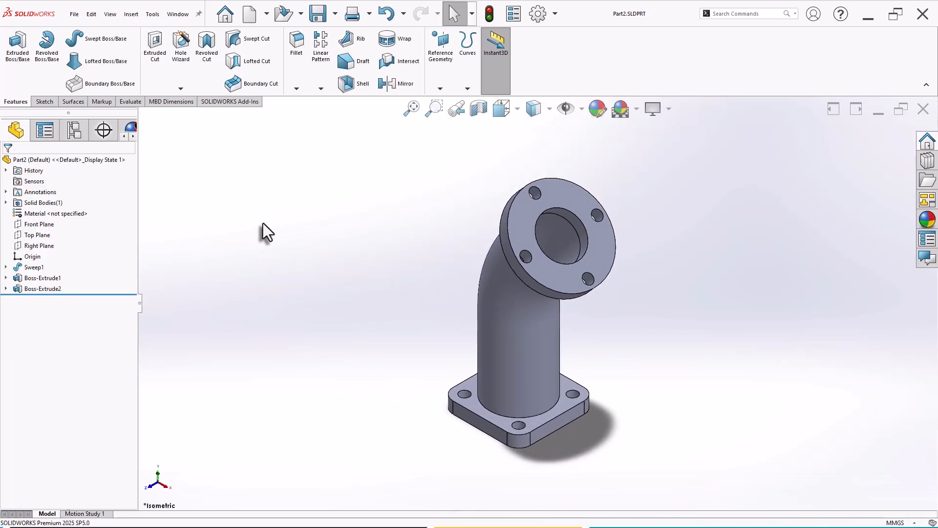
{"action": "scroll", "coordinate": [681, 332], "scroll_direction": "down", "scroll_amount": 2}
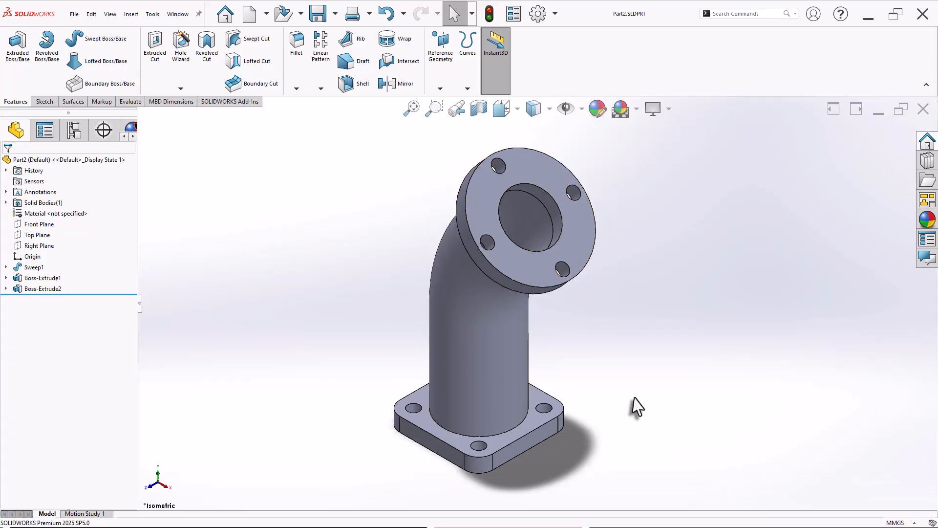
{"action": "middle_click_drag", "start_coordinate": [632, 404], "coordinate": [651, 396]}
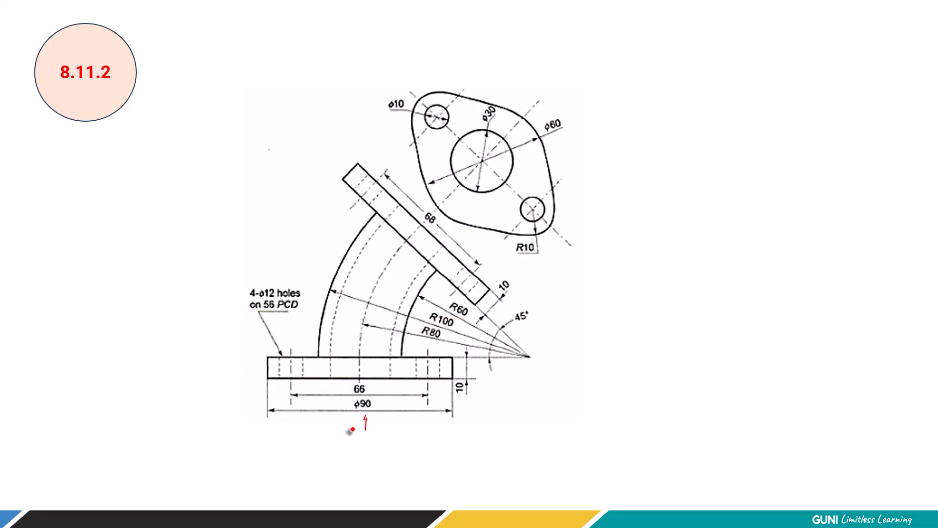
{"action": "mouse_move", "coordinate": [302, 425]}
{"action": "left_mouse_down"}
{"action": "mouse_move", "coordinate": [398, 493]}
{"action": "mouse_move", "coordinate": [379, 414]}
{"action": "left_mouse_up"}
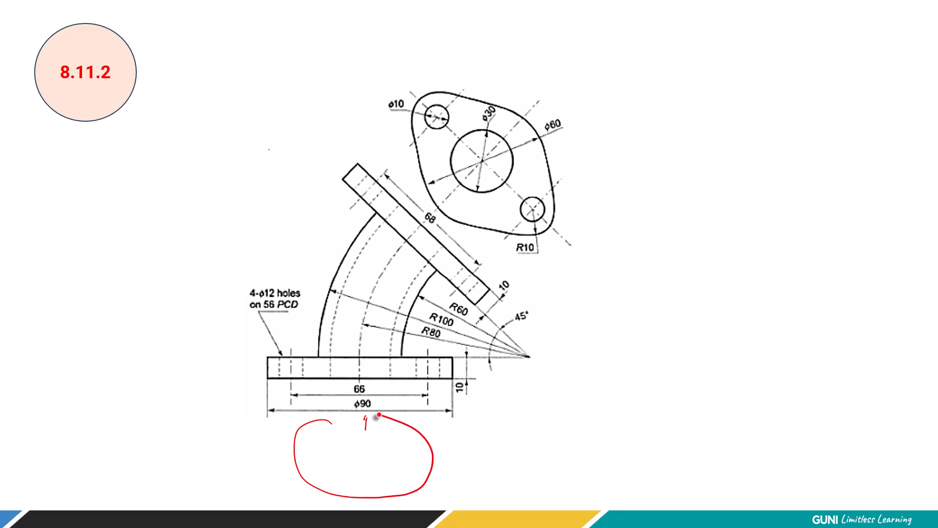
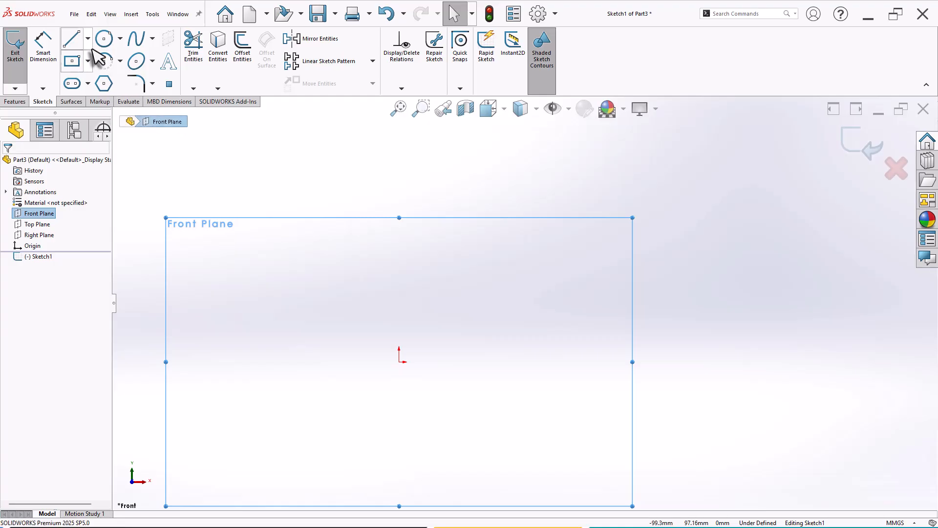
Sketch a 10 mm vertical line up from the origin, a tangent arc of about 61 mm radius, and a tangent end line about 7.6 mm long
{"action": "left_click", "coordinate": [71, 38]}
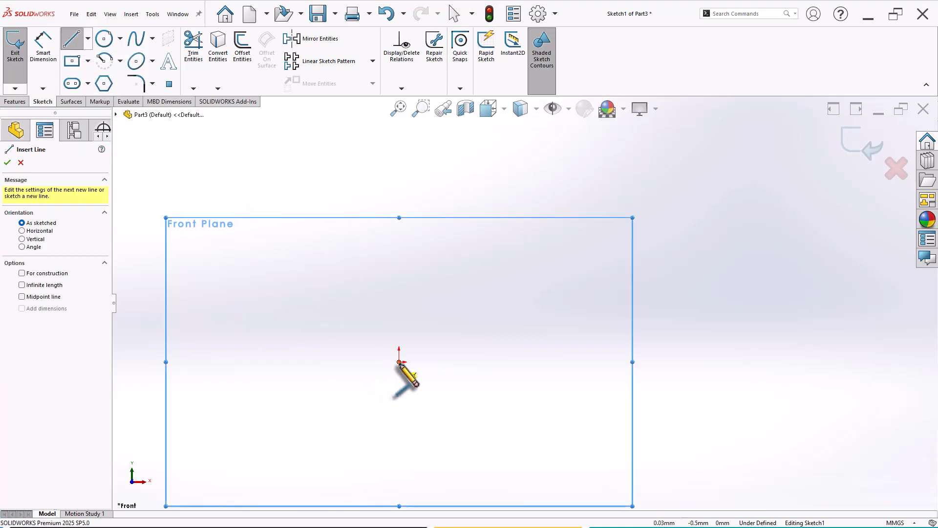
{"action": "left_click", "coordinate": [399, 362]}
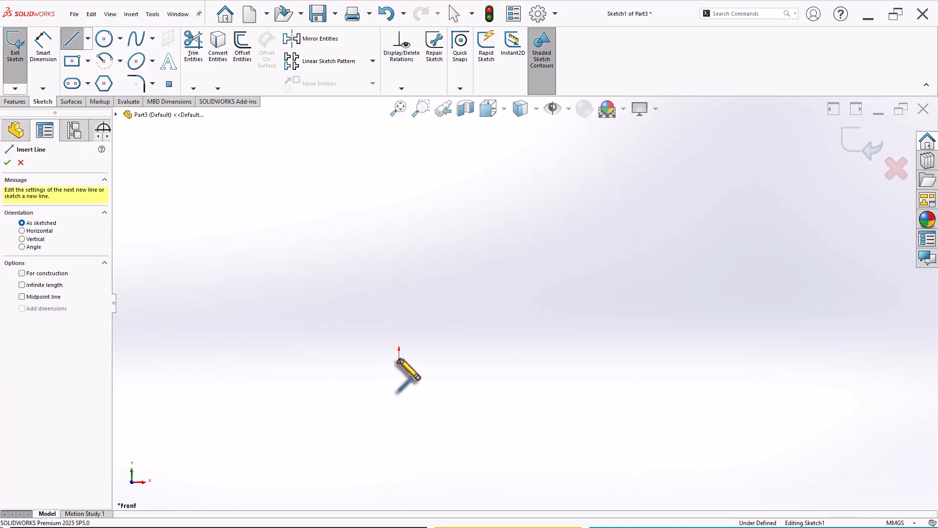
{"action": "type", "text": "10"}
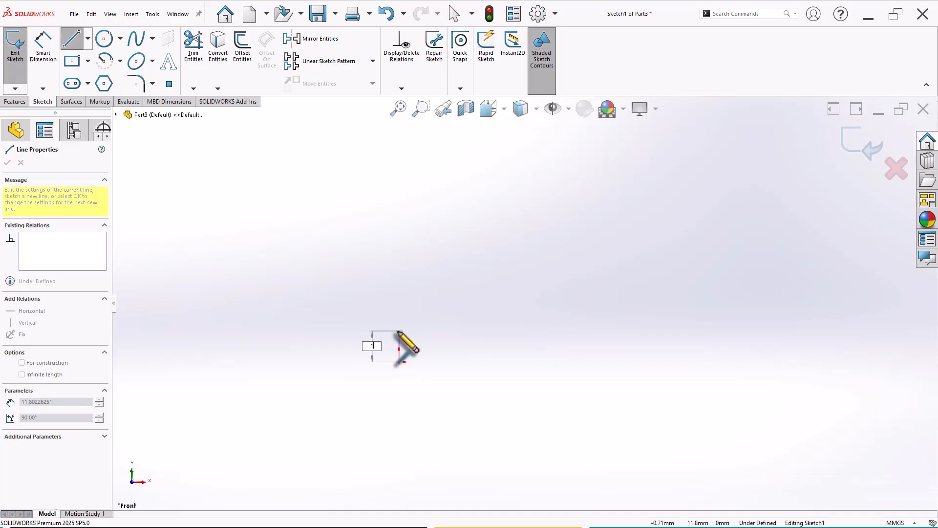
{"action": "key", "text": "Return"}
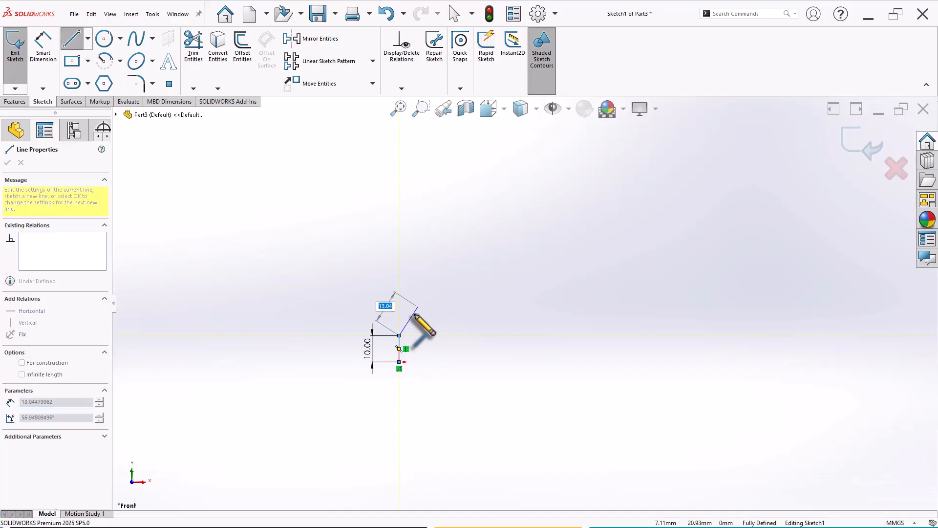
{"action": "left_click", "coordinate": [458, 211]}
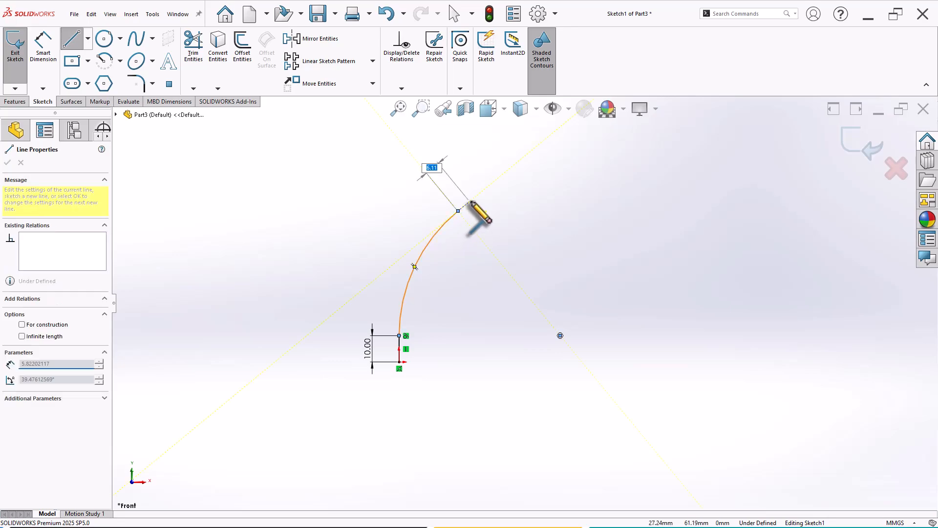
{"action": "left_click", "coordinate": [473, 199]}
{"action": "key", "text": "Escape"}
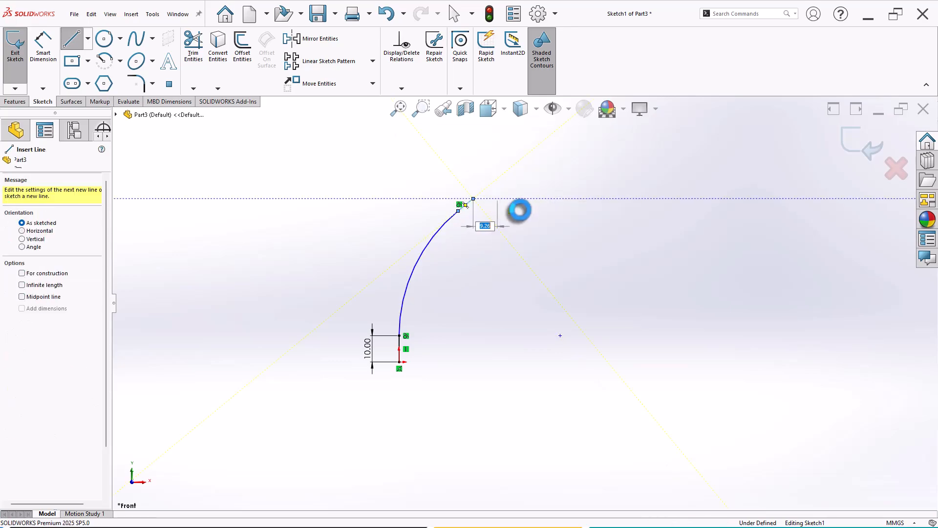
{"action": "key", "text": "Escape"}
Convert the short line at the arc's upper end and the 10 mm vertical line to construction geometry
{"action": "left_click", "coordinate": [471, 189]}
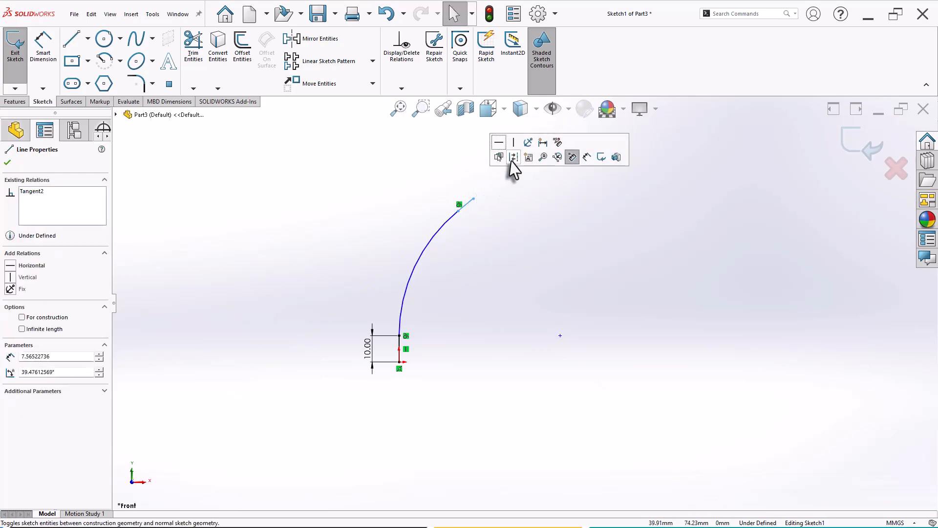
{"action": "left_click", "coordinate": [508, 209]}
{"action": "scroll", "coordinate": [421, 354], "scroll_direction": "down", "scroll_amount": 2}
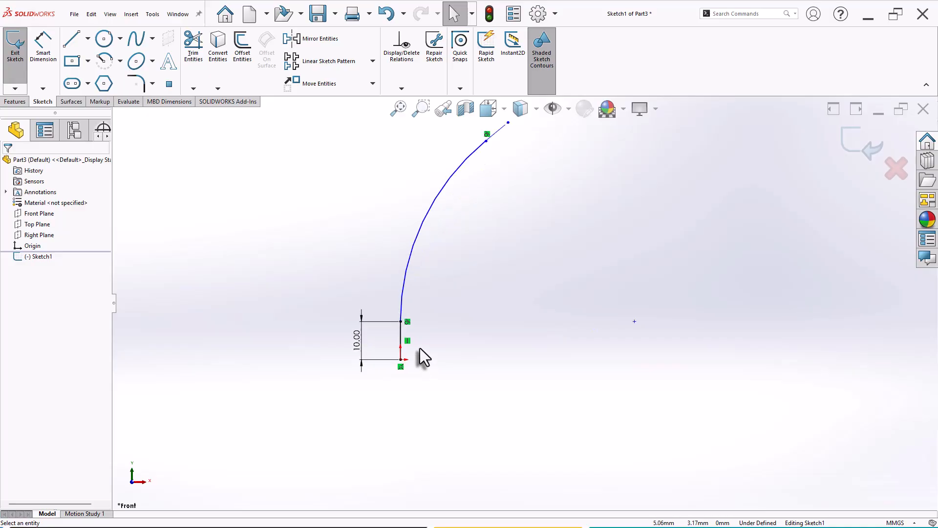
{"action": "left_click", "coordinate": [401, 335]}
{"action": "left_click", "coordinate": [434, 313]}
{"action": "scroll", "coordinate": [601, 293], "scroll_direction": "up", "scroll_amount": 2}
{"action": "scroll", "coordinate": [656, 294], "scroll_direction": "down", "scroll_amount": 1}
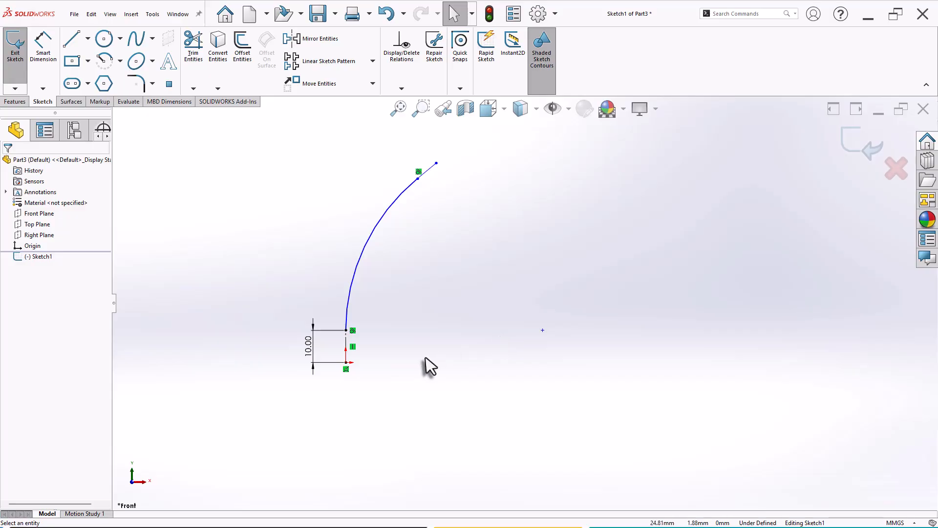
Apply a Horizontal relation between the arc's lower endpoint and its centre point
{"action": "left_click", "coordinate": [346, 330]}
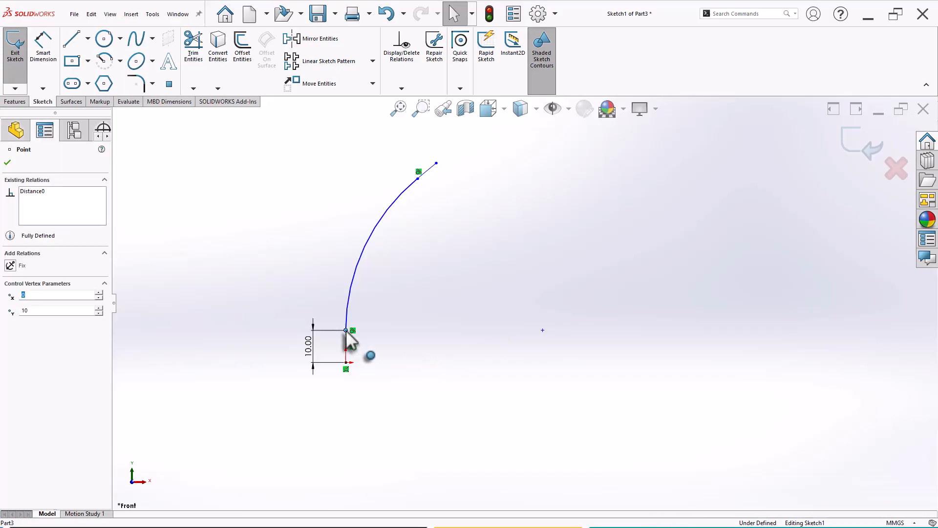
{"action": "left_click", "coordinate": [542, 331], "text": "ctrl"}
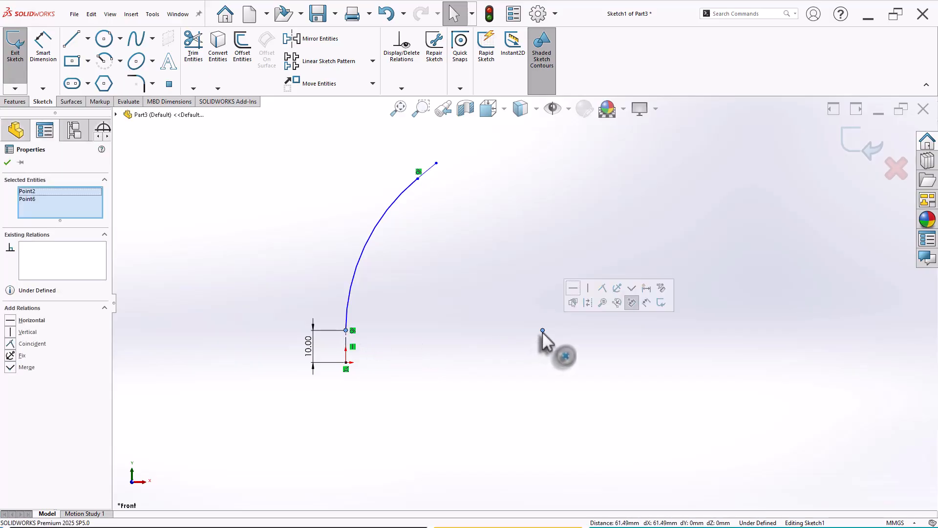
{"action": "left_click", "coordinate": [573, 287]}
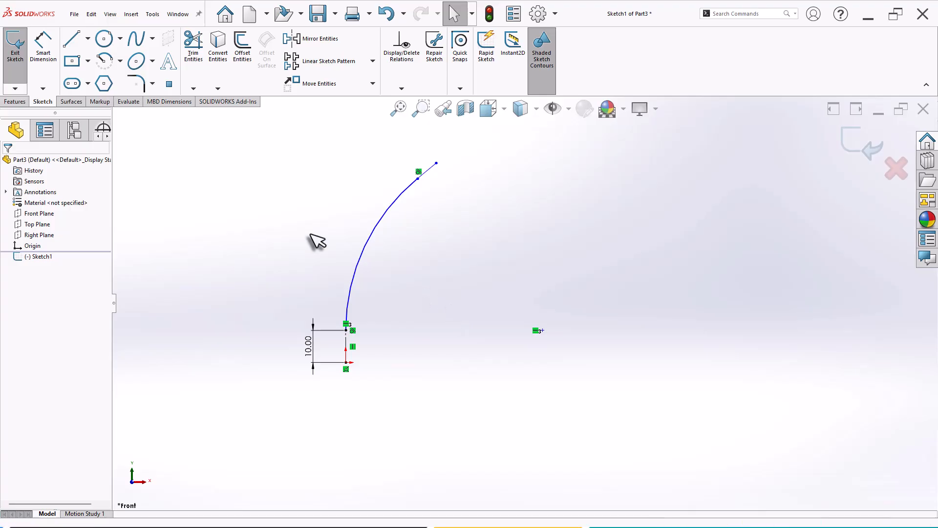
Draw two centerlines joining the arc's centre point to its upper endpoint and its lower endpoint
{"action": "left_click", "coordinate": [87, 38]}
{"action": "left_click", "coordinate": [98, 68]}
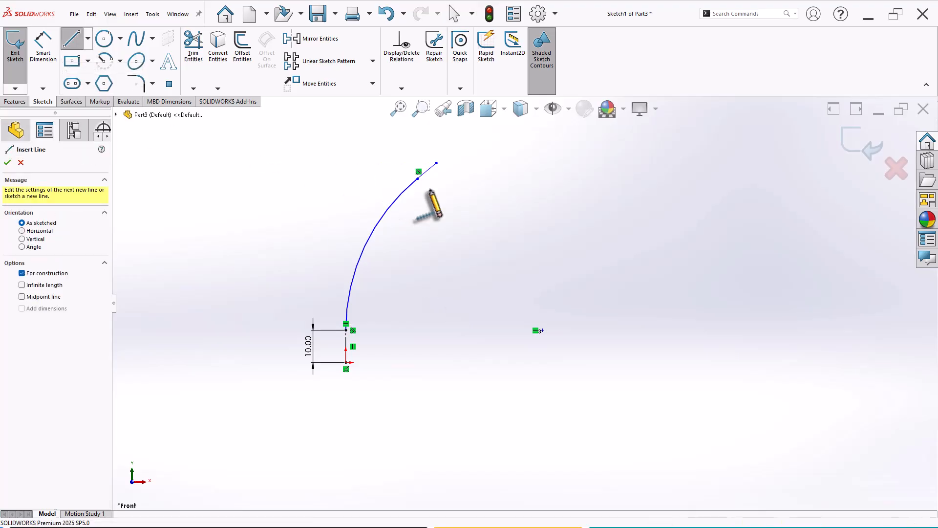
{"action": "left_click", "coordinate": [417, 179]}
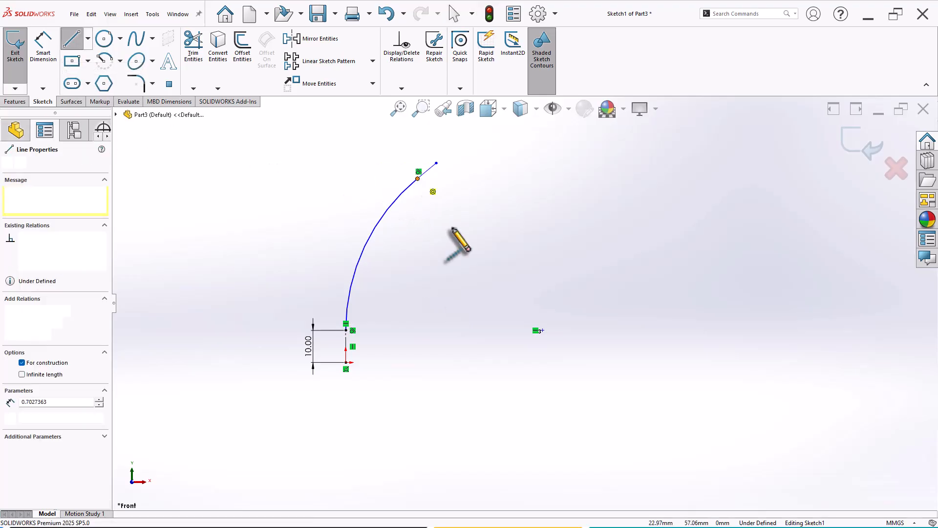
{"action": "left_click", "coordinate": [540, 330]}
{"action": "left_click", "coordinate": [346, 330]}
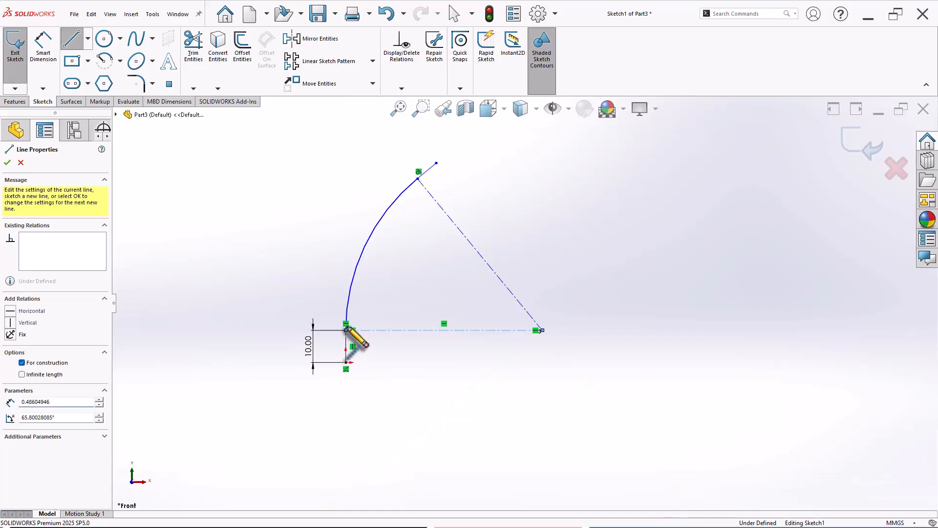
{"action": "key", "text": "Escape"}
Dimension the angle between the two radial centerlines as 45 degrees
{"action": "key", "text": "d"}
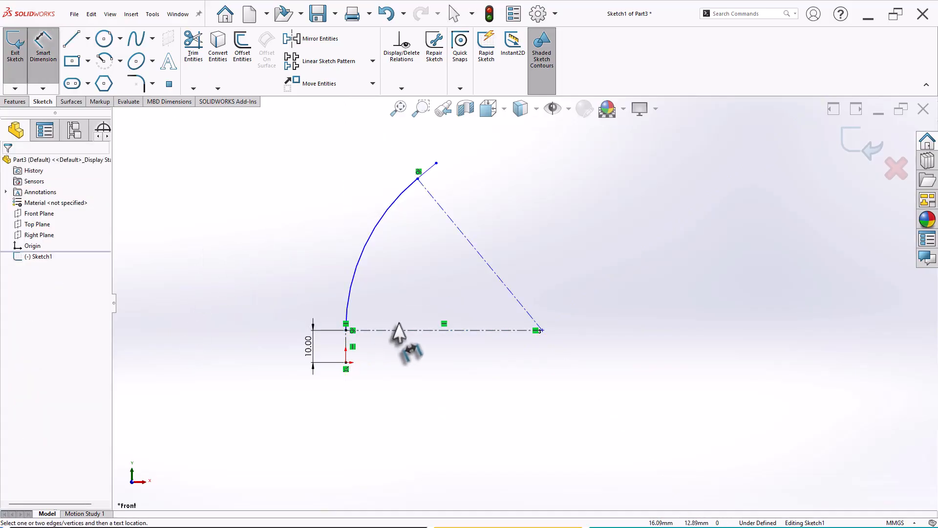
{"action": "left_click", "coordinate": [406, 331]}
{"action": "left_click", "coordinate": [481, 256]}
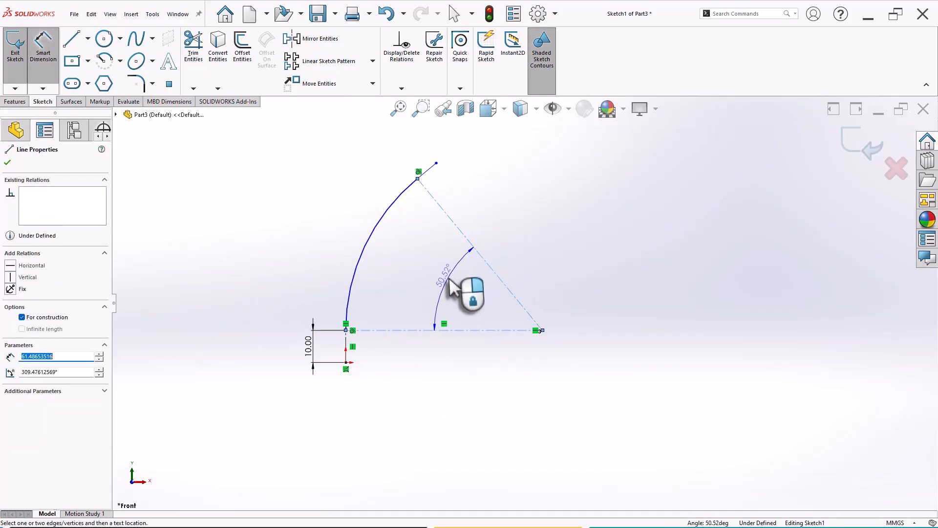
{"action": "left_click", "coordinate": [457, 287]}
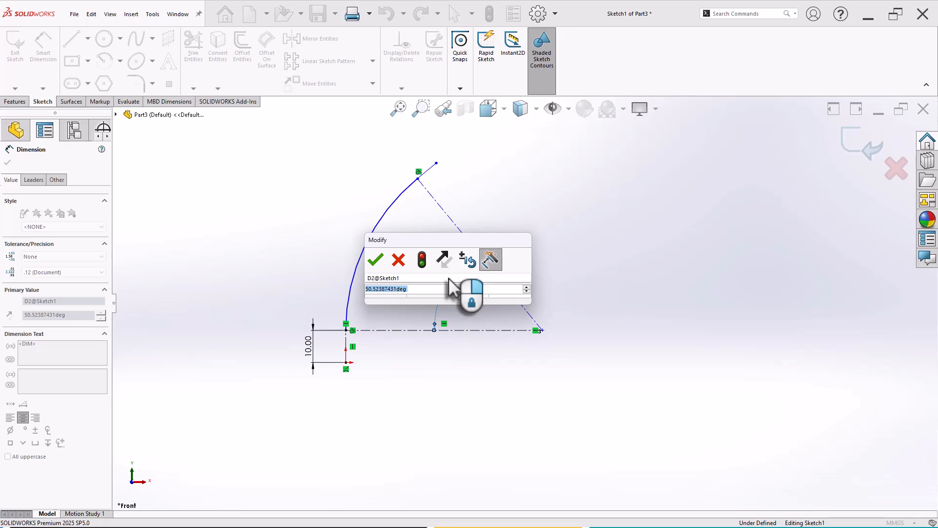
{"action": "type", "text": "45"}
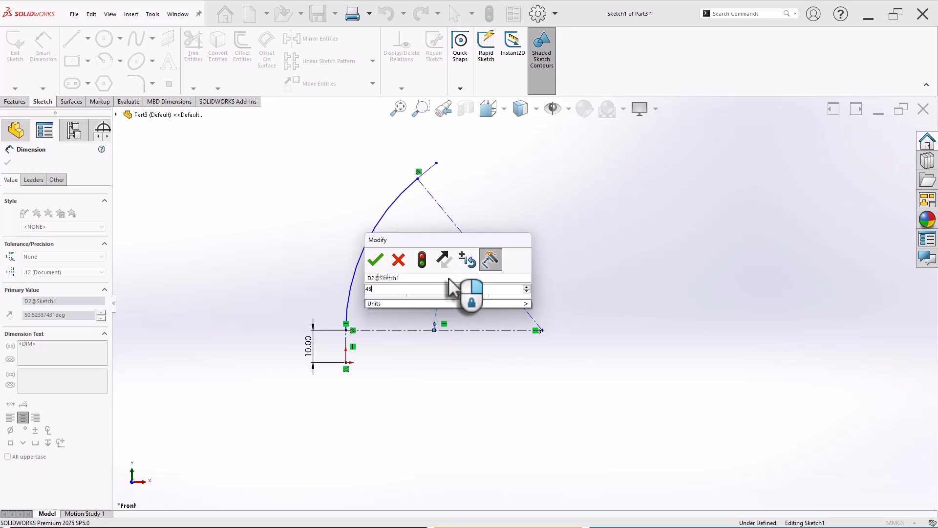
{"action": "key", "text": "Return"}
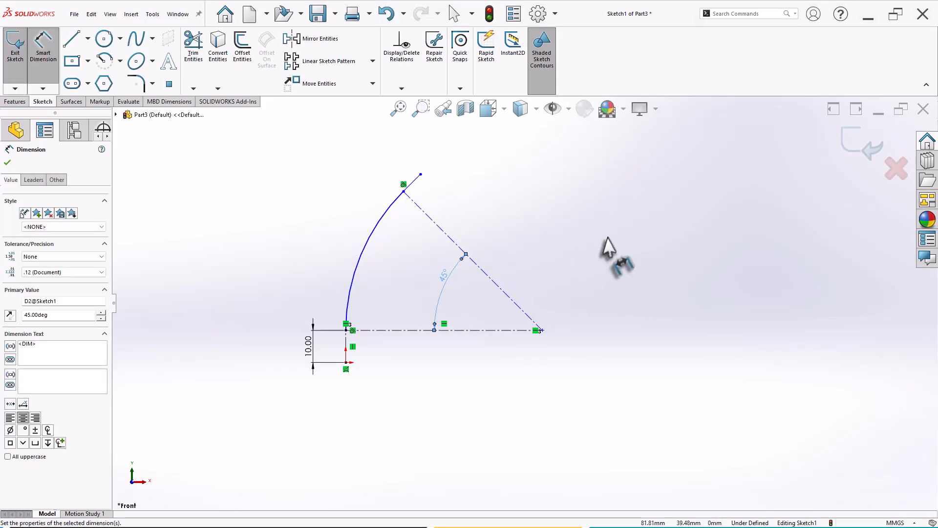
{"action": "left_click", "coordinate": [607, 251]}
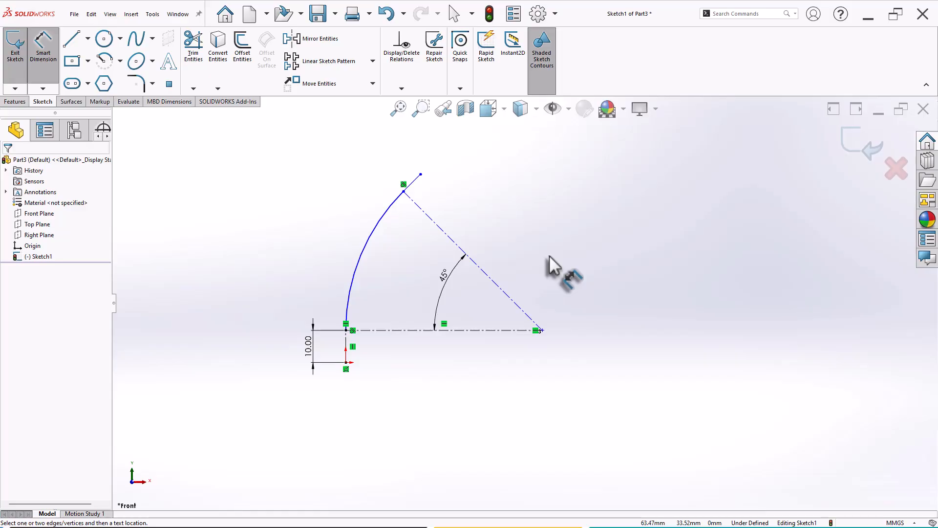
Dimension the arc's radius as 80 mm, then exit the sketch
{"action": "left_click", "coordinate": [363, 245]}
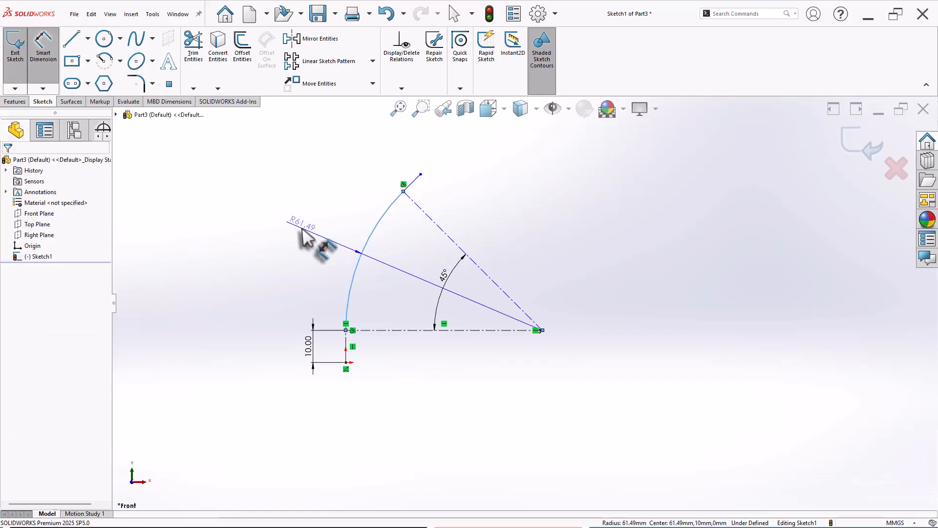
{"action": "left_click", "coordinate": [302, 230]}
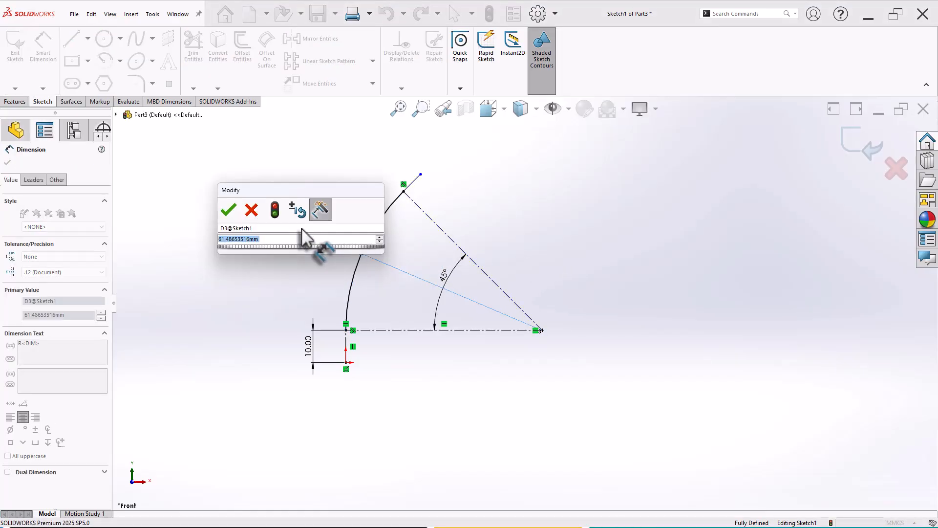
{"action": "type", "text": "80"}
{"action": "key", "text": "Return"}
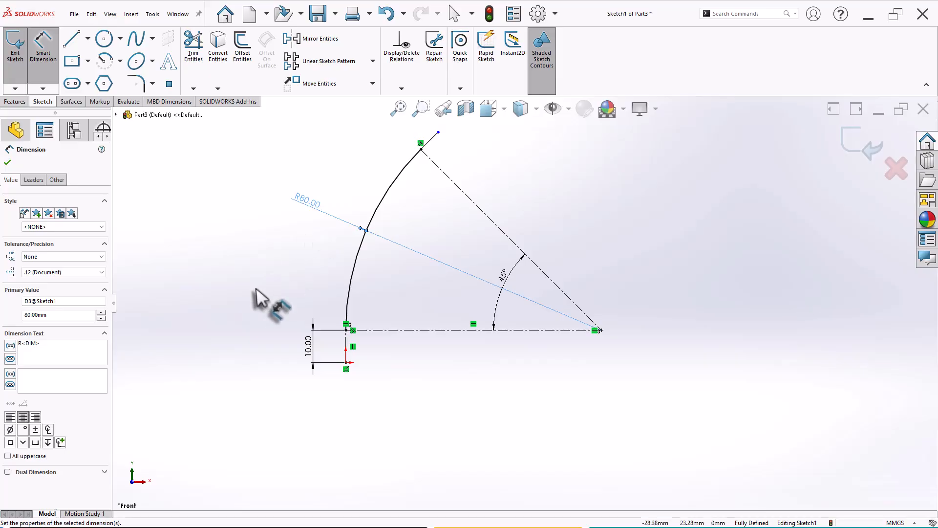
{"action": "left_click", "coordinate": [259, 288]}
{"action": "scroll", "coordinate": [548, 207], "scroll_direction": "up", "scroll_amount": 1}
{"action": "scroll", "coordinate": [638, 220], "scroll_direction": "down", "scroll_amount": 2}
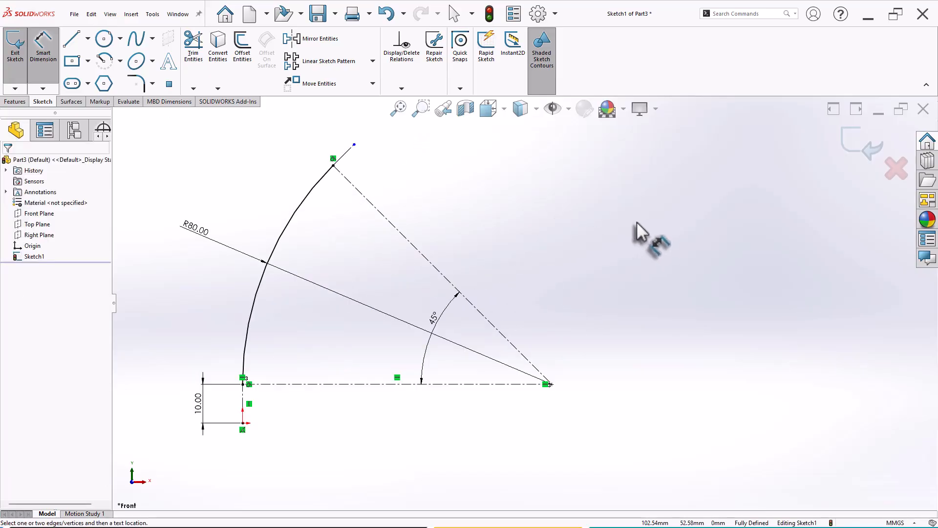
{"action": "right_click", "coordinate": [637, 221]}
{"action": "left_click", "coordinate": [652, 248]}
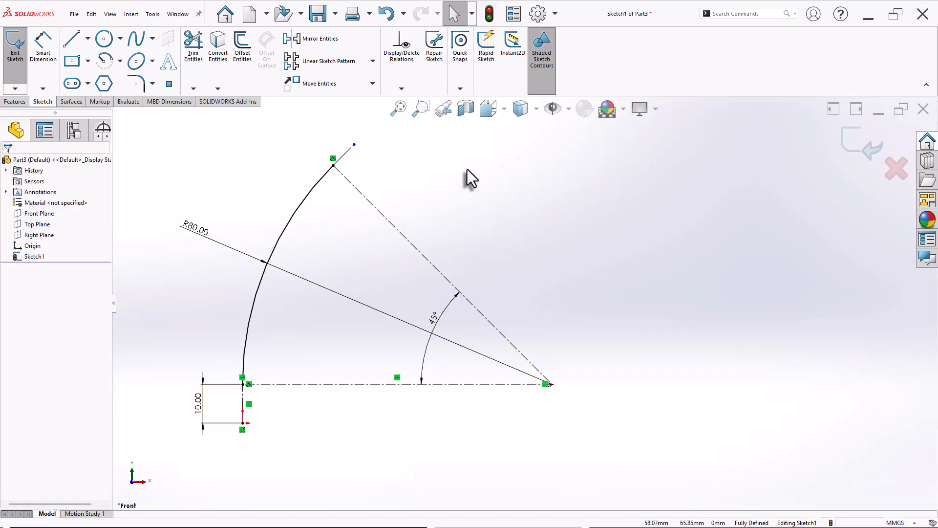
{"action": "left_click", "coordinate": [851, 148]}
Start a swept boss with a circular profile 30 mm in diameter
{"action": "mouse_move", "coordinate": [591, 299]}
{"action": "middle_mouse_down"}
{"action": "mouse_move", "coordinate": [594, 241]}
{"action": "mouse_move", "coordinate": [574, 261]}
{"action": "middle_mouse_up"}
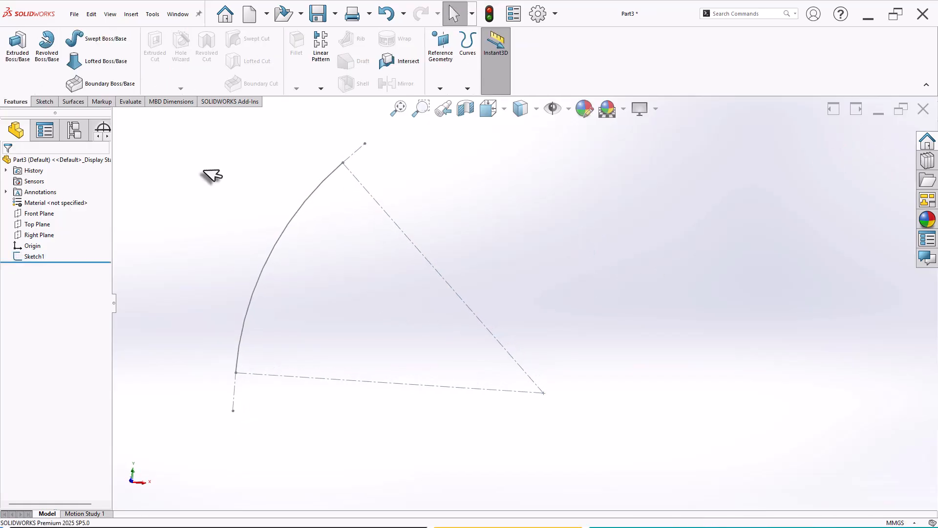
{"action": "left_click", "coordinate": [99, 41]}
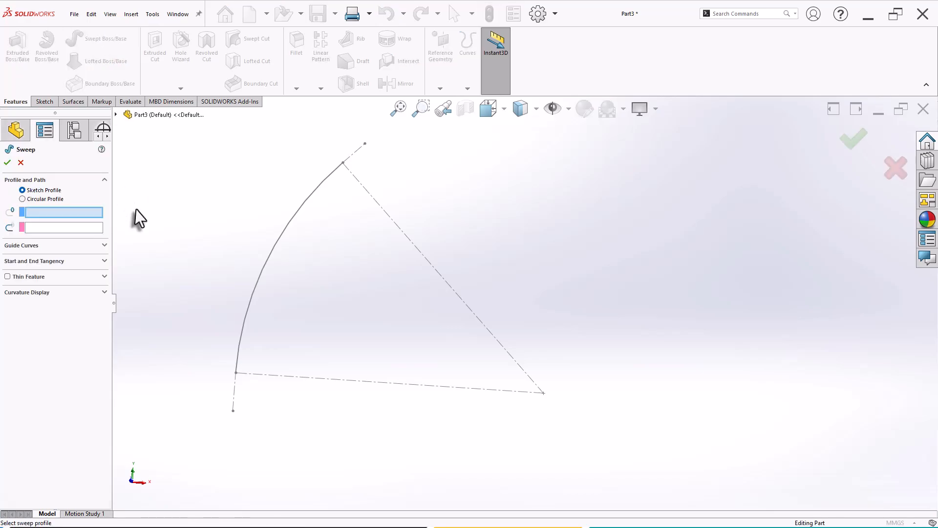
{"action": "left_click", "coordinate": [23, 199]}
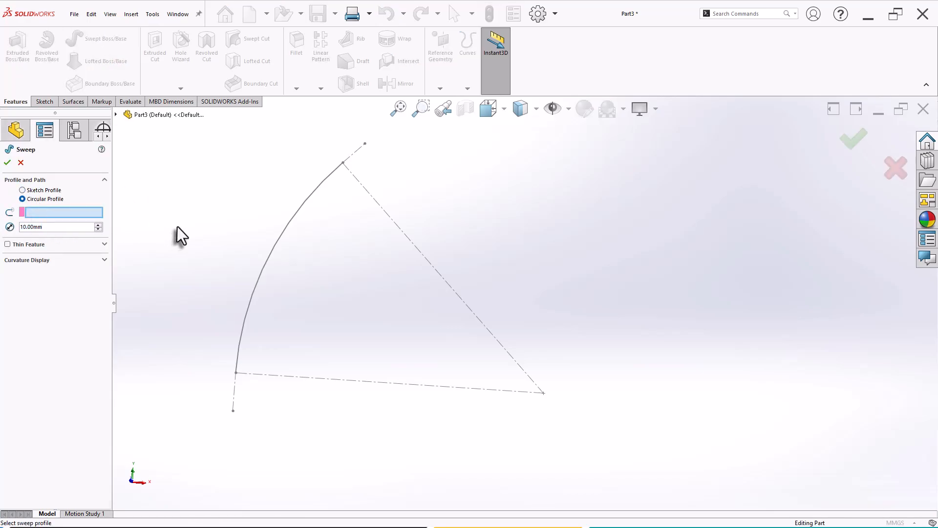
{"action": "left_click_drag", "start_coordinate": [77, 226], "coordinate": [20, 227]}
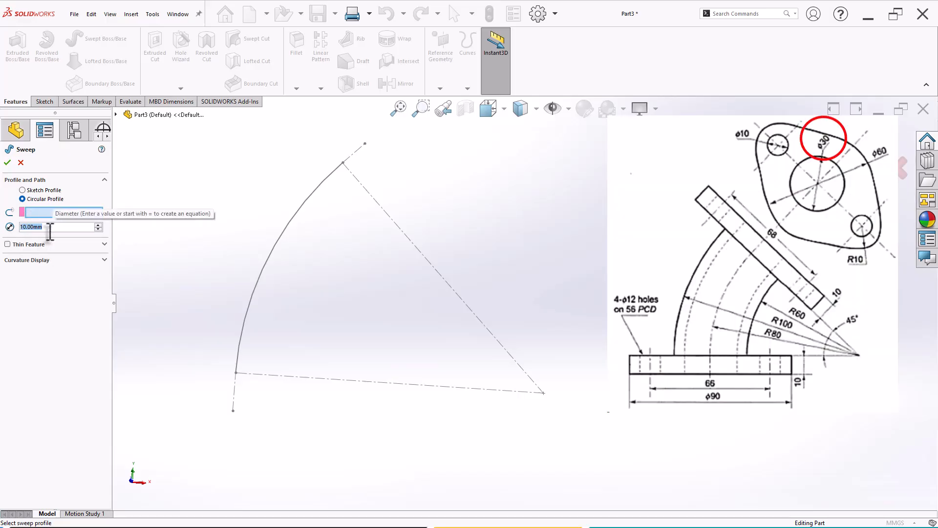
{"action": "type", "text": "30"}
{"action": "key", "text": "Return"}
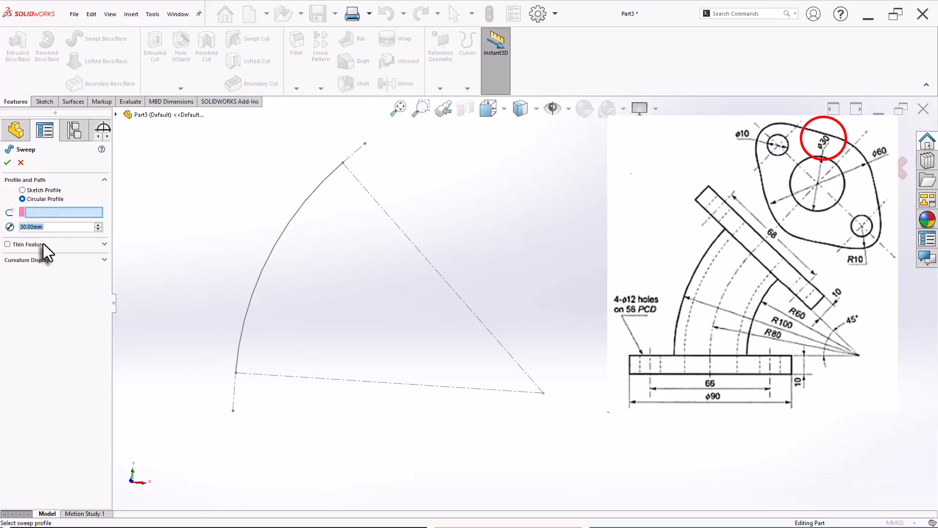
Make the sweep a one-direction thin feature 5 mm thick and use the arc sketch as its path
{"action": "left_click", "coordinate": [43, 244]}
{"action": "left_click", "coordinate": [29, 272]}
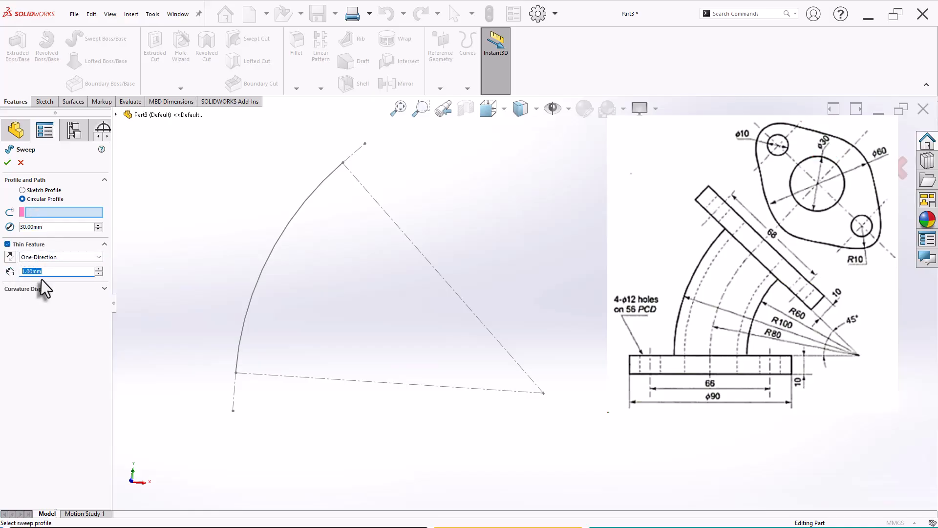
{"action": "type", "text": "5"}
{"action": "middle_click_drag", "start_coordinate": [200, 341], "coordinate": [194, 361]}
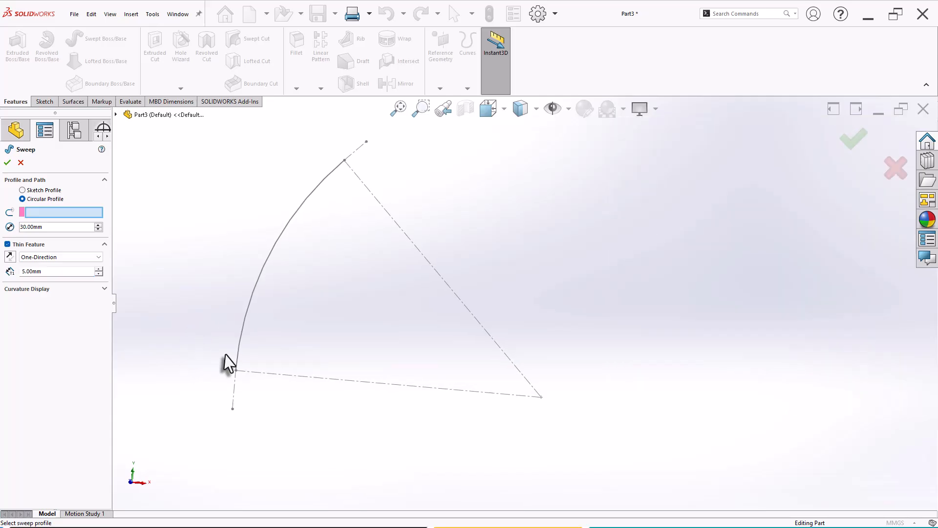
{"action": "left_click", "coordinate": [242, 332]}
{"action": "middle_click_drag", "start_coordinate": [352, 347], "coordinate": [339, 383]}
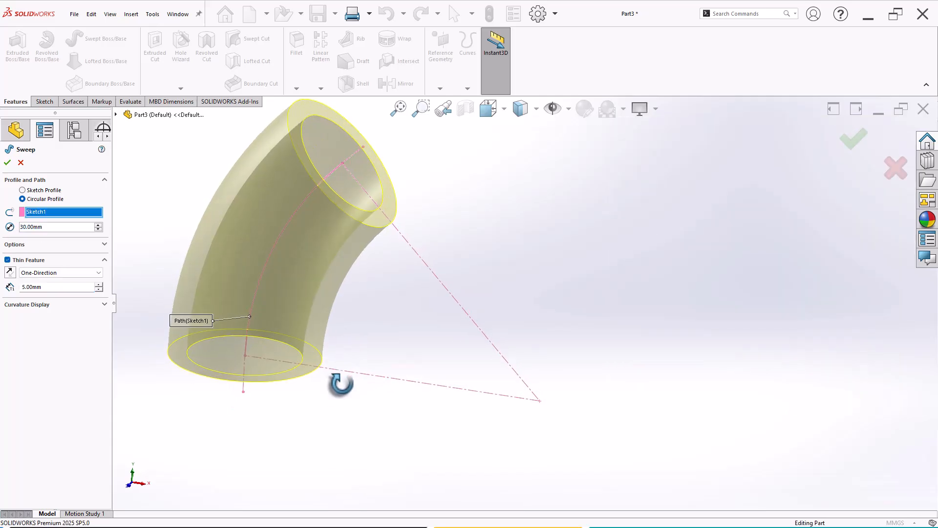
Compare both thin-wall directions, leave the wall thickness outside the 30 mm bore, and accept the sweep
{"action": "left_click", "coordinate": [10, 272]}
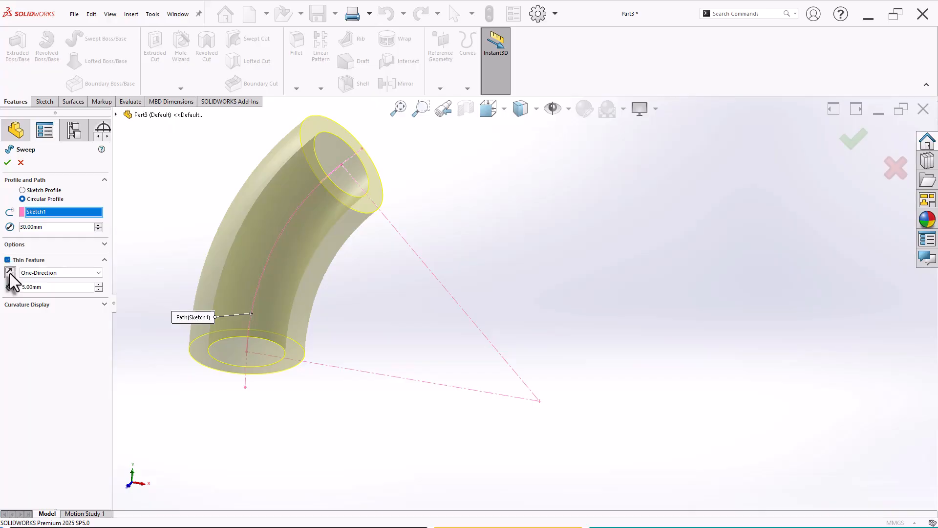
{"action": "left_click", "coordinate": [9, 273]}
{"action": "left_click", "coordinate": [10, 274]}
{"action": "left_click", "coordinate": [10, 274]}
{"action": "left_click", "coordinate": [10, 274]}
{"action": "left_click", "coordinate": [10, 273]}
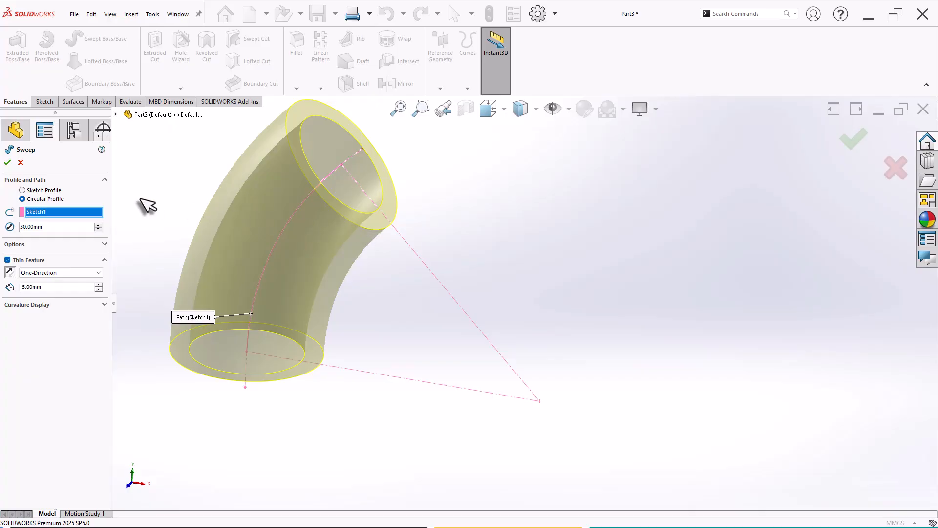
{"action": "left_click", "coordinate": [8, 162]}
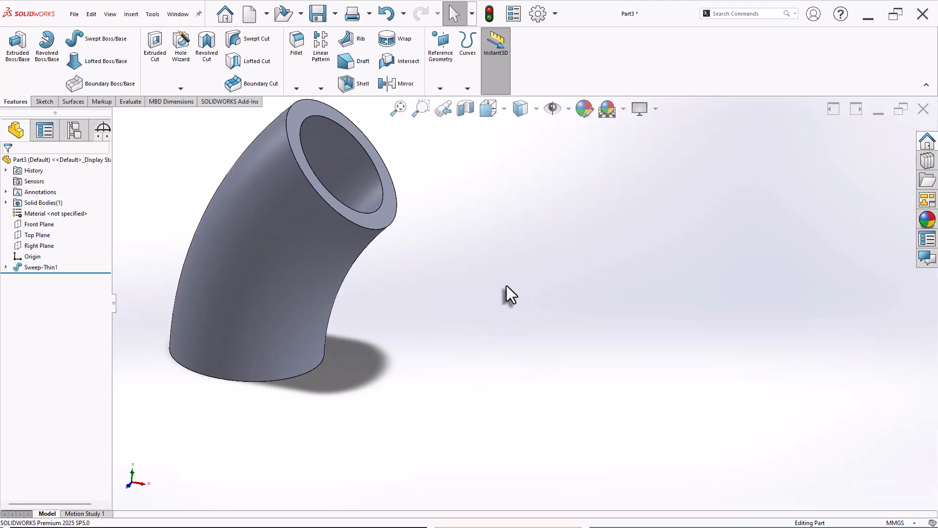
Start a sketch on the pipe's lower ring-shaped end face
{"action": "scroll", "coordinate": [506, 286], "scroll_direction": "up", "scroll_amount": 2}
{"action": "scroll", "coordinate": [502, 335], "scroll_direction": "down", "scroll_amount": 1}
{"action": "middle_click_drag", "start_coordinate": [502, 336], "coordinate": [540, 213]}
{"action": "left_click", "coordinate": [360, 338]}
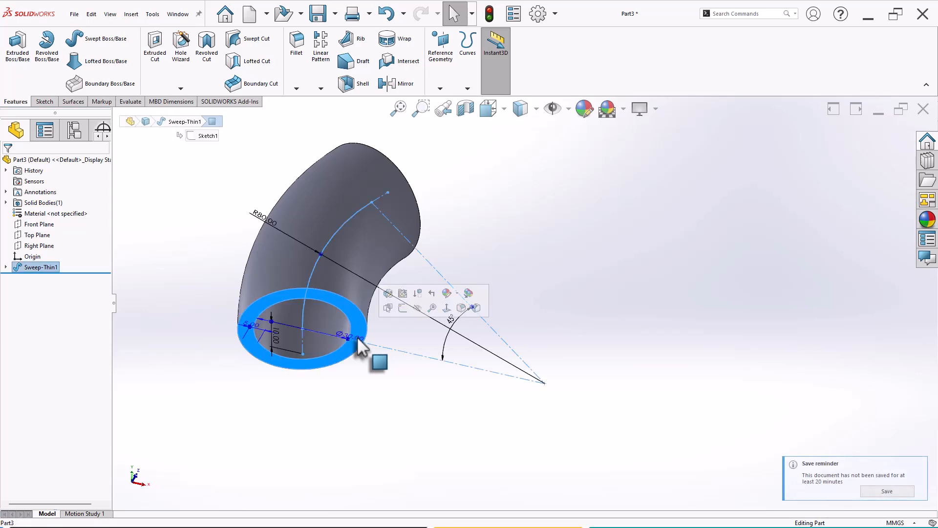
{"action": "left_click", "coordinate": [406, 309]}
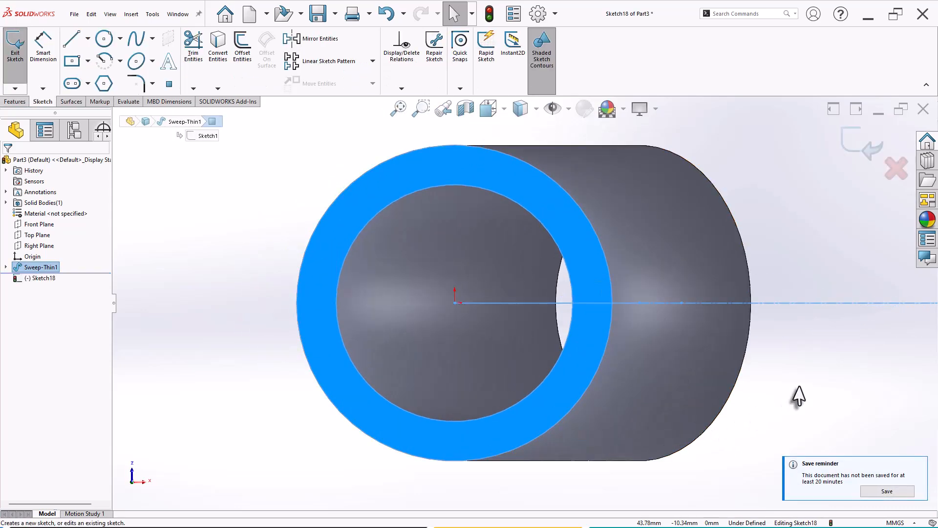
{"action": "scroll", "coordinate": [774, 264], "scroll_direction": "down", "scroll_amount": 1}
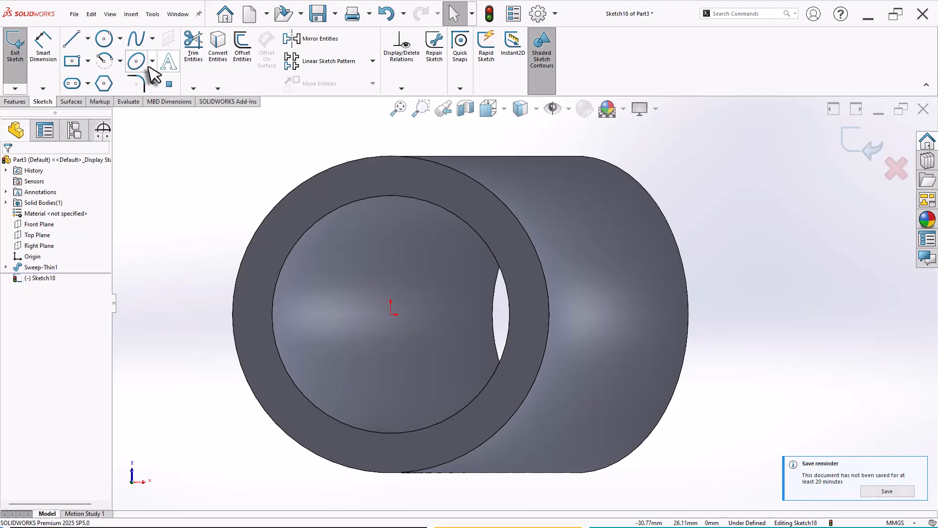
Draw a circle about 40 mm in diameter centred on the origin
{"action": "left_click", "coordinate": [105, 41]}
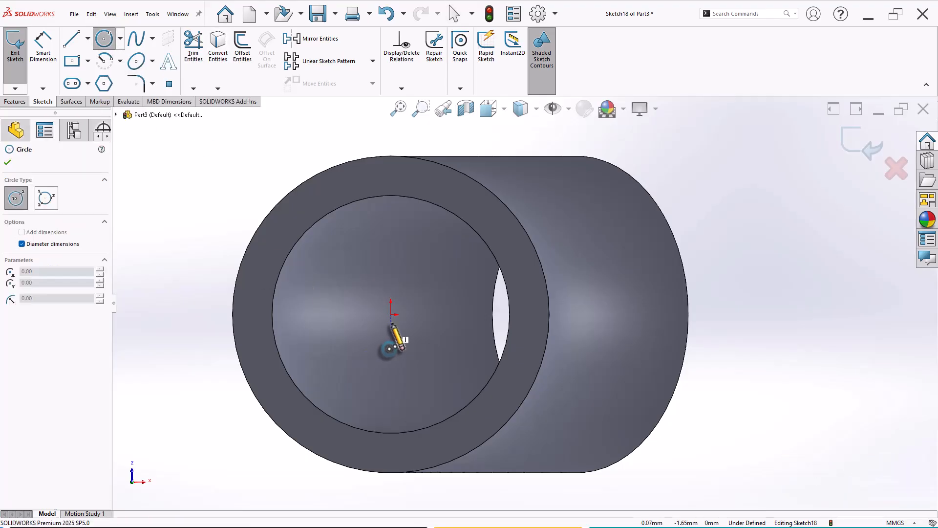
{"action": "left_click", "coordinate": [391, 313]}
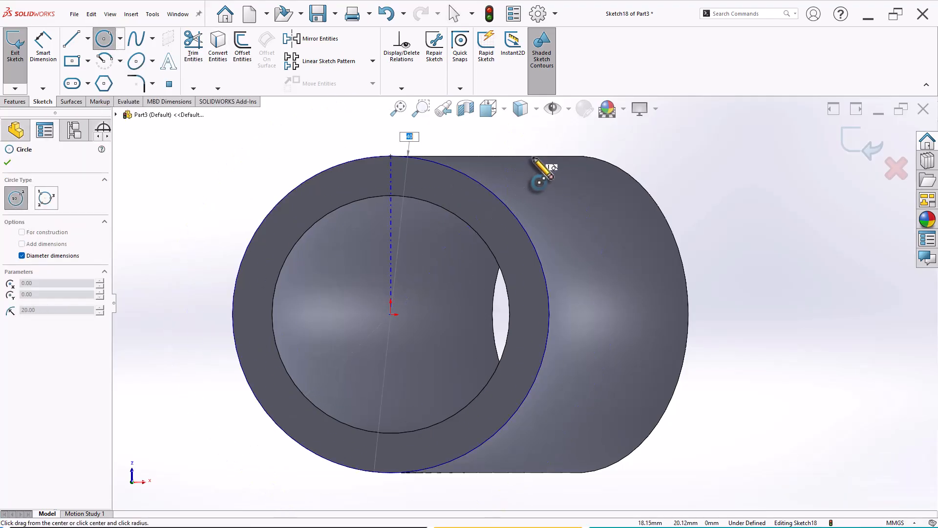
{"action": "left_click", "coordinate": [532, 164]}
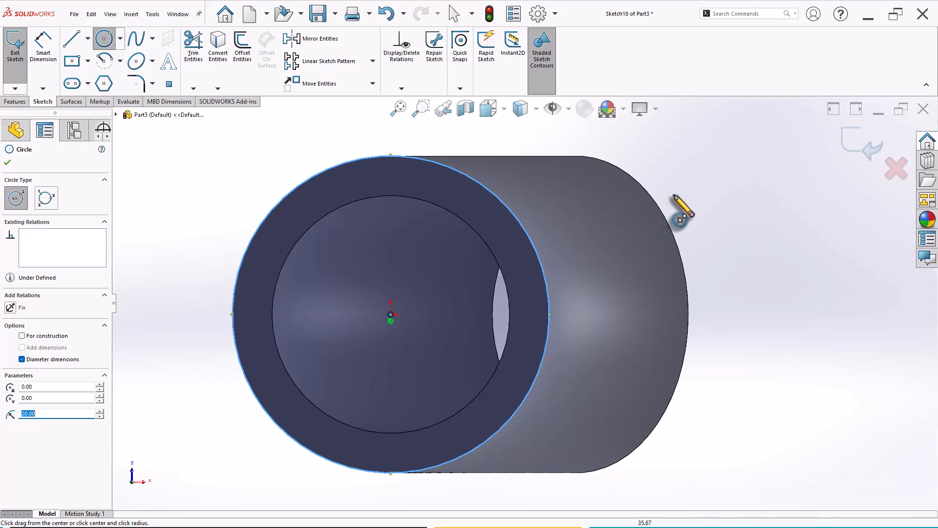
{"action": "key", "text": "Escape"}
{"action": "left_click", "coordinate": [734, 214]}
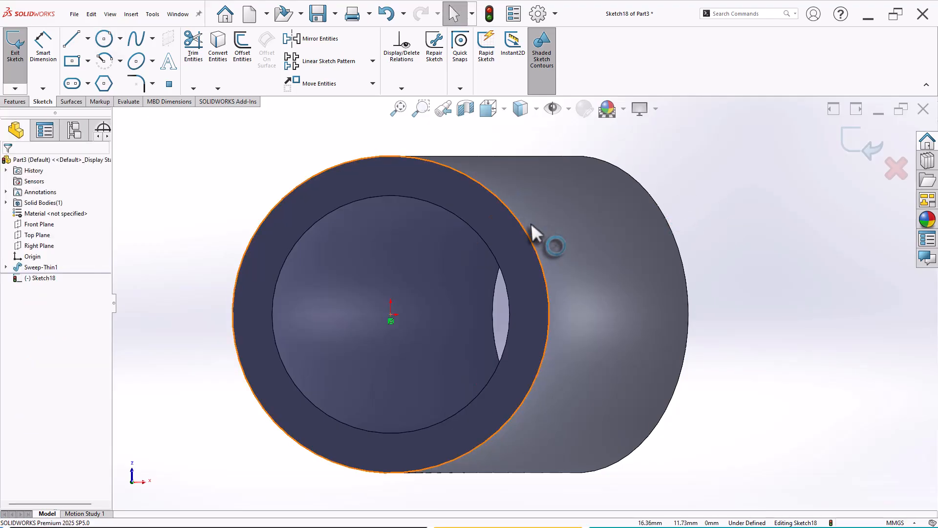
Dimension the flange circle's diameter as 90 mm
{"action": "right_click_drag", "start_coordinate": [763, 252], "coordinate": [798, 175]}
{"action": "left_click", "coordinate": [534, 246]}
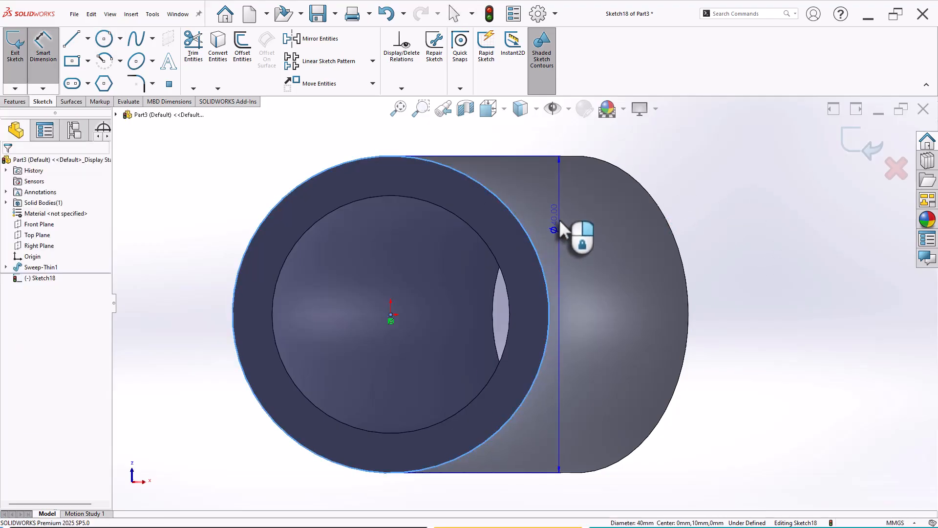
{"action": "left_click", "coordinate": [567, 233]}
{"action": "type", "text": "90"}
{"action": "key", "text": "Return"}
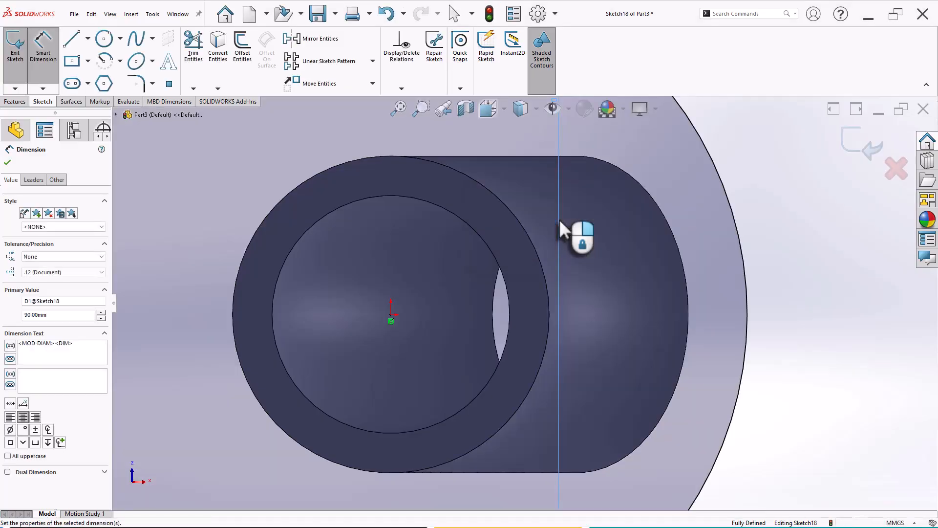
{"action": "left_click", "coordinate": [765, 320]}
{"action": "scroll", "coordinate": [775, 313], "scroll_direction": "up", "scroll_amount": 5}
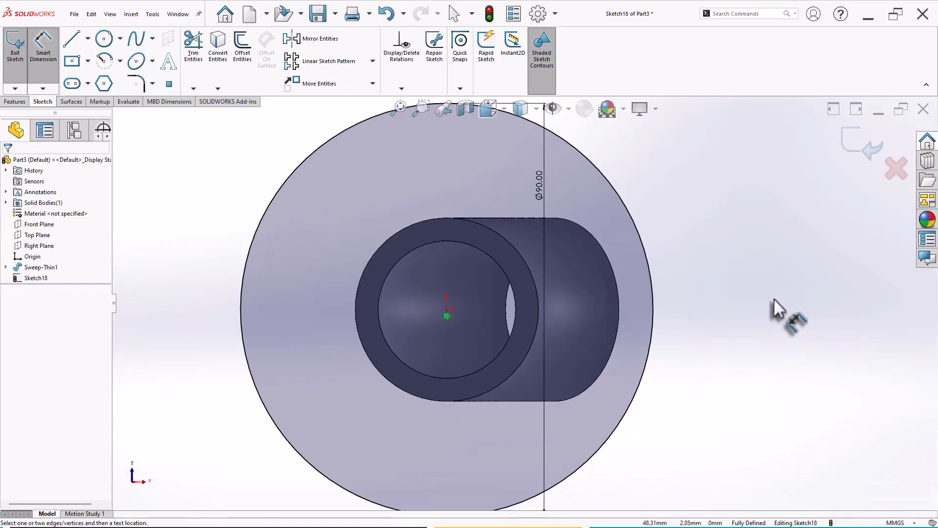
Convert the pipe's inner circular edge into a sketch entity
{"action": "right_click", "coordinate": [258, 226]}
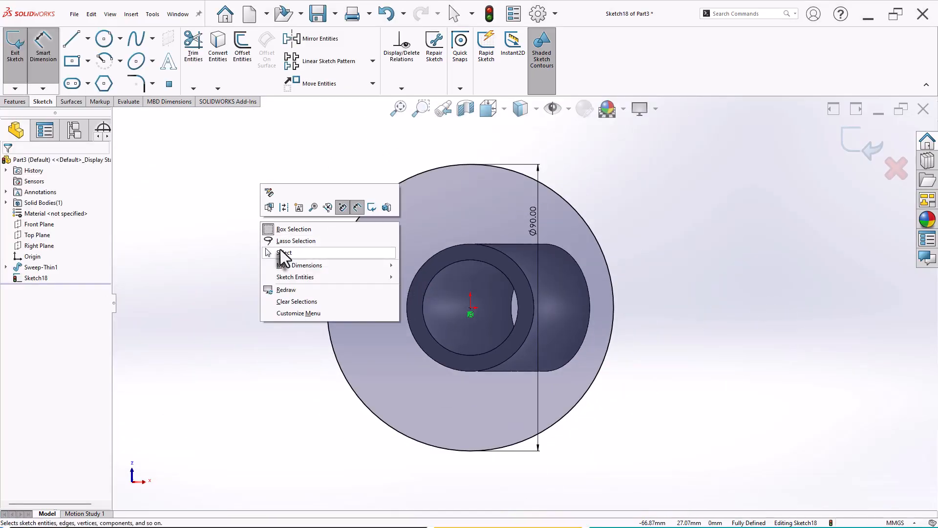
{"action": "left_click", "coordinate": [310, 255]}
{"action": "left_click", "coordinate": [447, 270]}
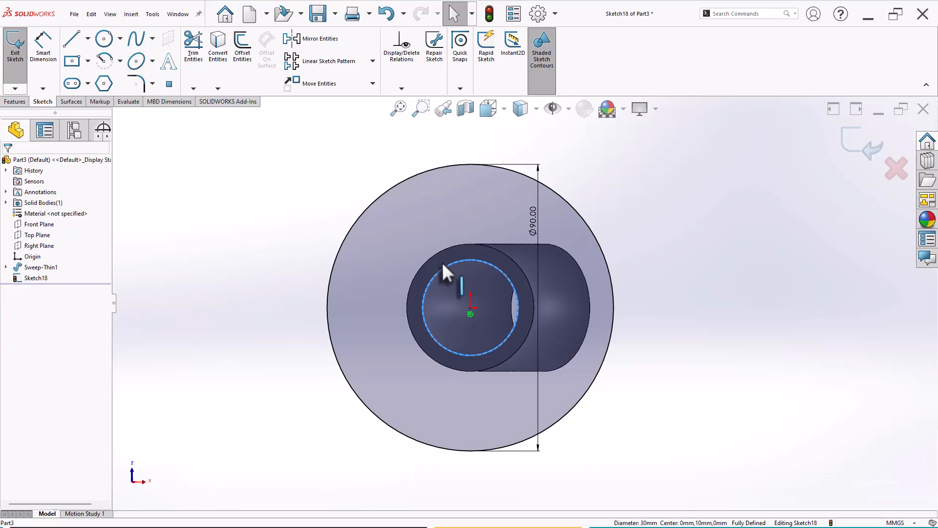
{"action": "left_click", "coordinate": [220, 55]}
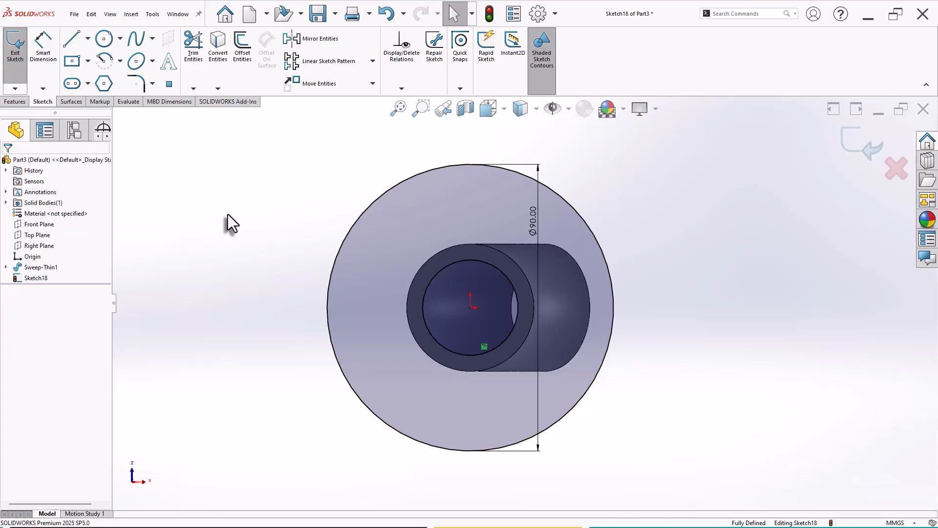
Draw a concentric circle about 66.5 mm in diameter between bore and flange edge and make it construction geometry
{"action": "left_click", "coordinate": [104, 39]}
{"action": "left_click", "coordinate": [470, 308]}
{"action": "left_click", "coordinate": [406, 233]}
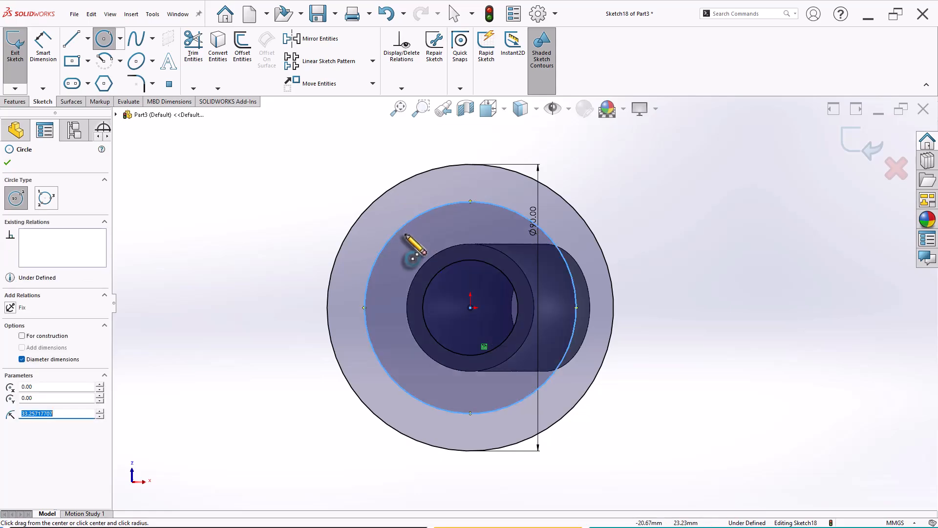
{"action": "left_click", "coordinate": [42, 338]}
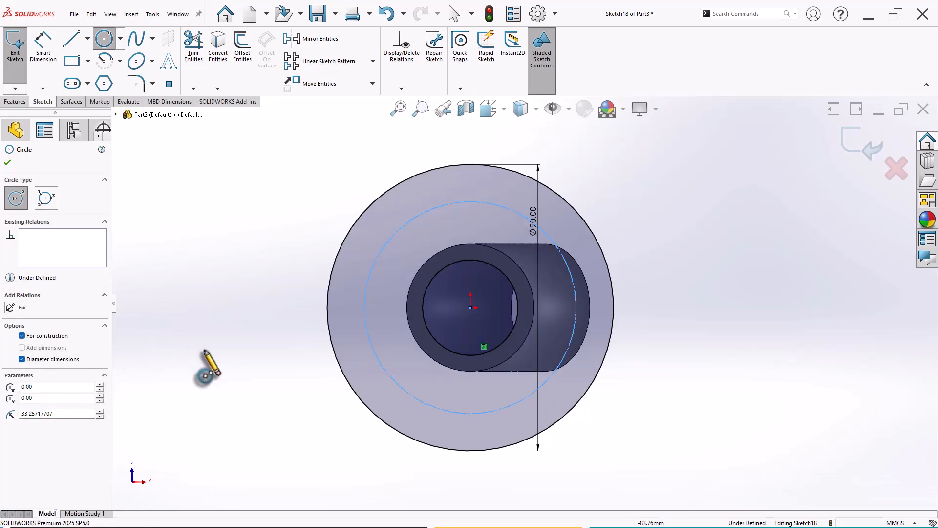
Dimension the construction circle's diameter as 66 mm
{"action": "right_click_drag", "start_coordinate": [194, 348], "coordinate": [204, 239]}
{"action": "left_click", "coordinate": [385, 247]}
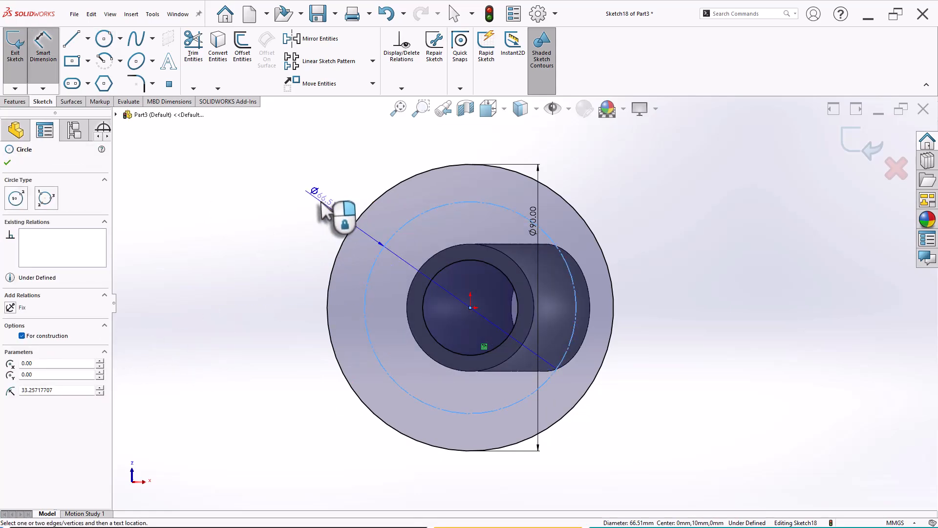
{"action": "left_click", "coordinate": [324, 209]}
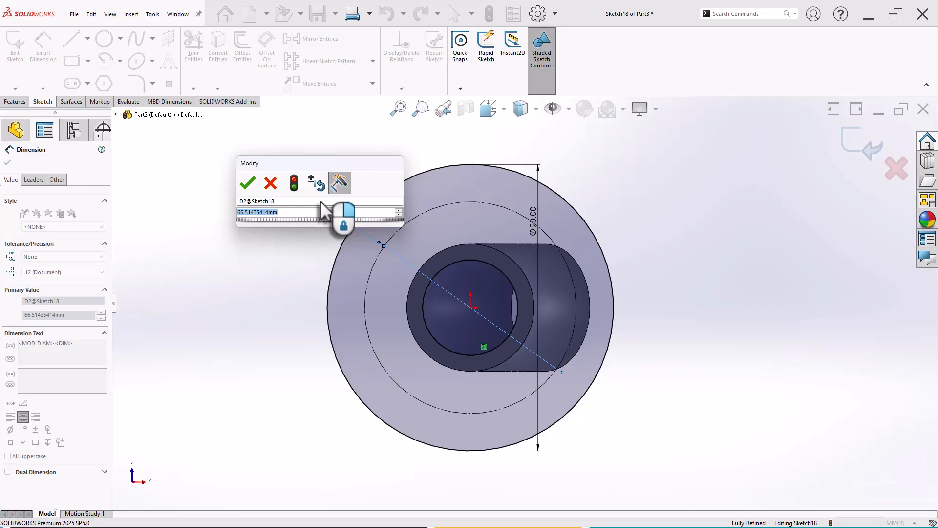
{"action": "type", "text": "66"}
{"action": "key", "text": "Return"}
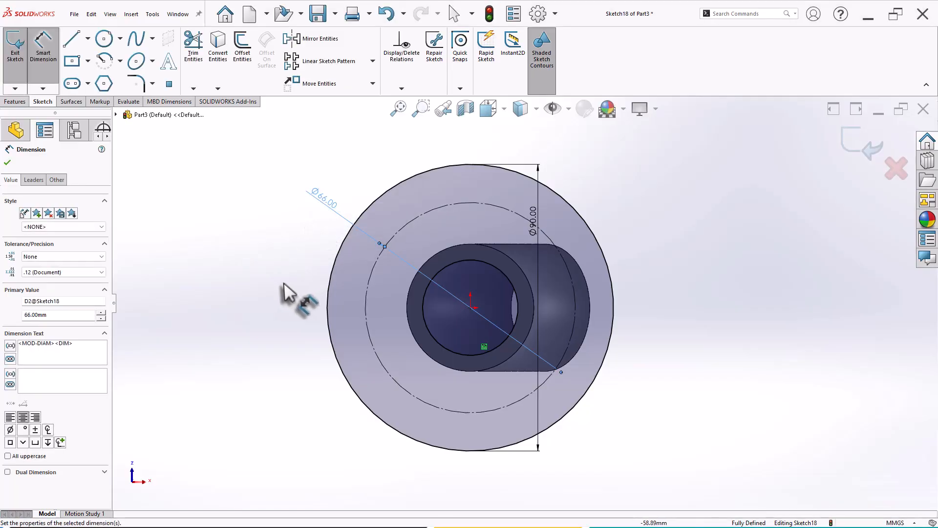
{"action": "left_click", "coordinate": [241, 303]}
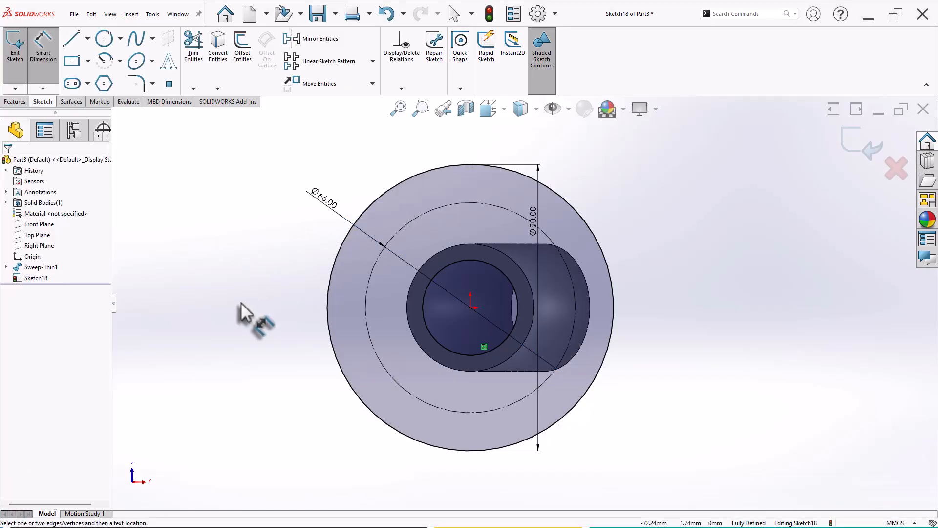
Draw four small circles, about 9 to 12 mm in diameter, centred on the quadrant points of the 66 mm construction circle
{"action": "left_click", "coordinate": [104, 38]}
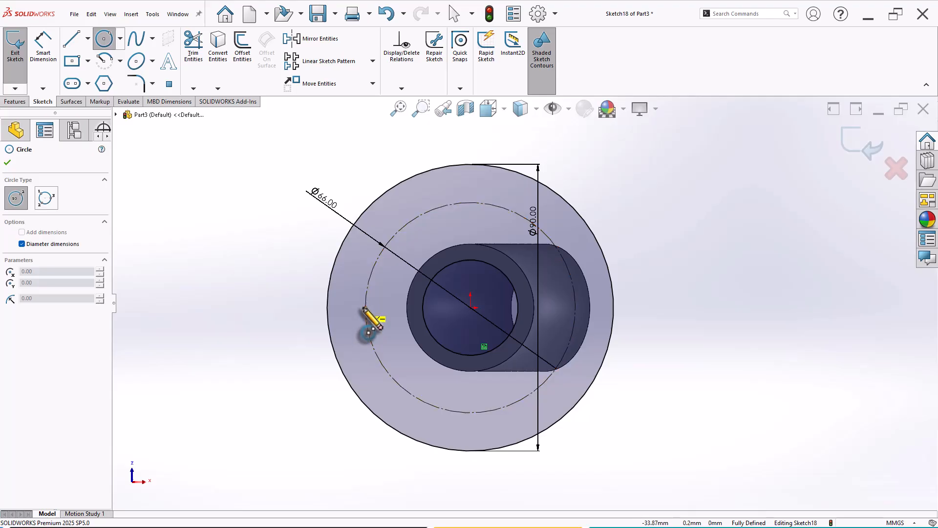
{"action": "left_click", "coordinate": [366, 308]}
{"action": "left_click", "coordinate": [382, 308]}
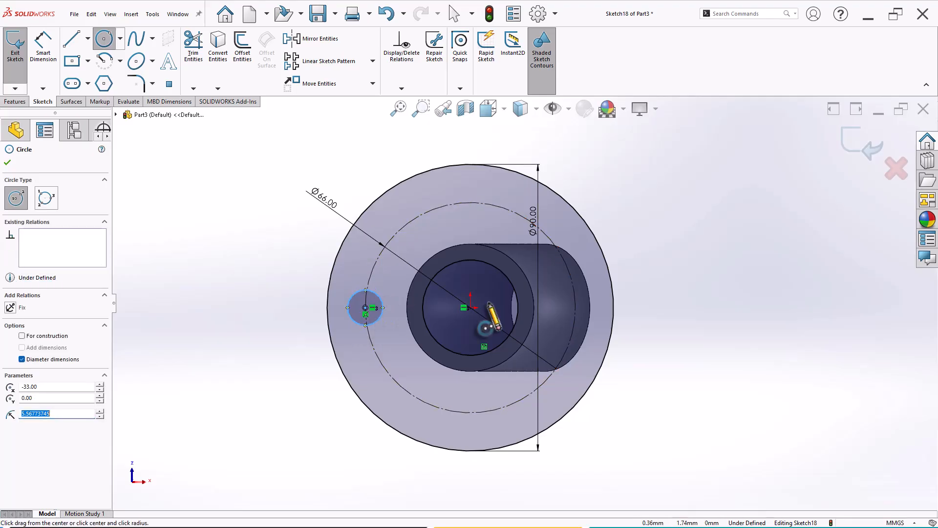
{"action": "left_click", "coordinate": [470, 203]}
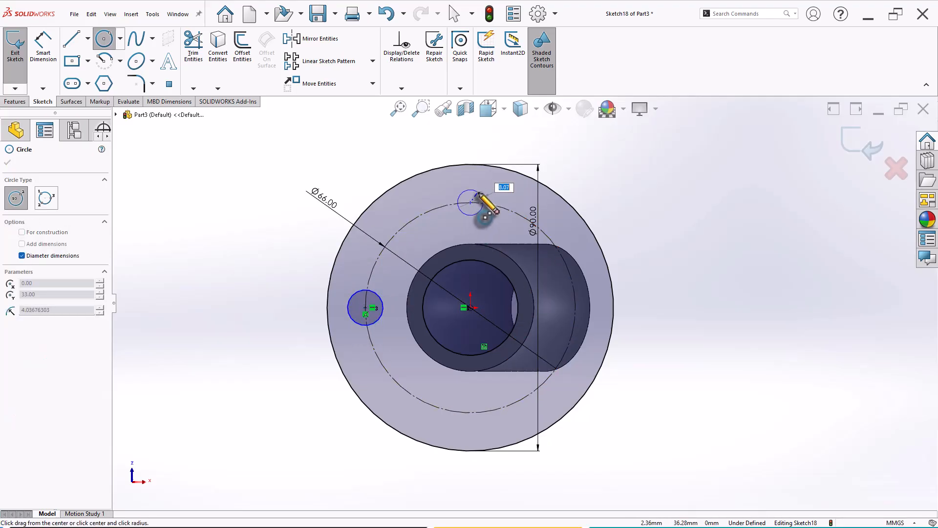
{"action": "left_click", "coordinate": [478, 194]}
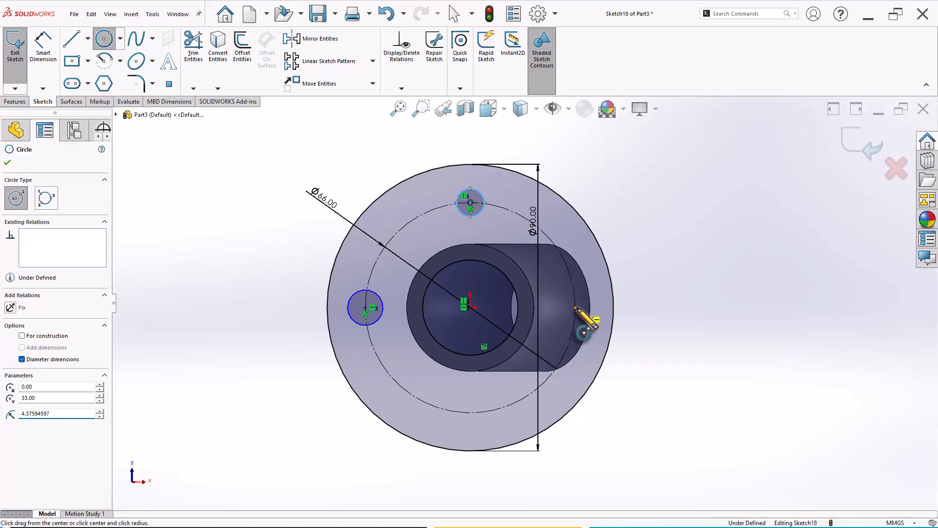
{"action": "left_click", "coordinate": [575, 308]}
{"action": "left_click", "coordinate": [588, 315]}
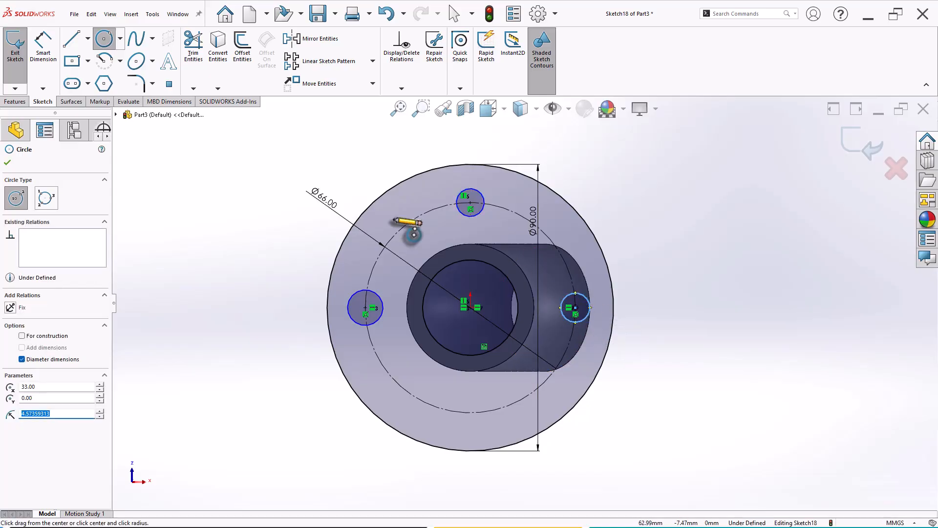
{"action": "key", "text": "Escape"}
{"action": "left_click", "coordinate": [104, 38]}
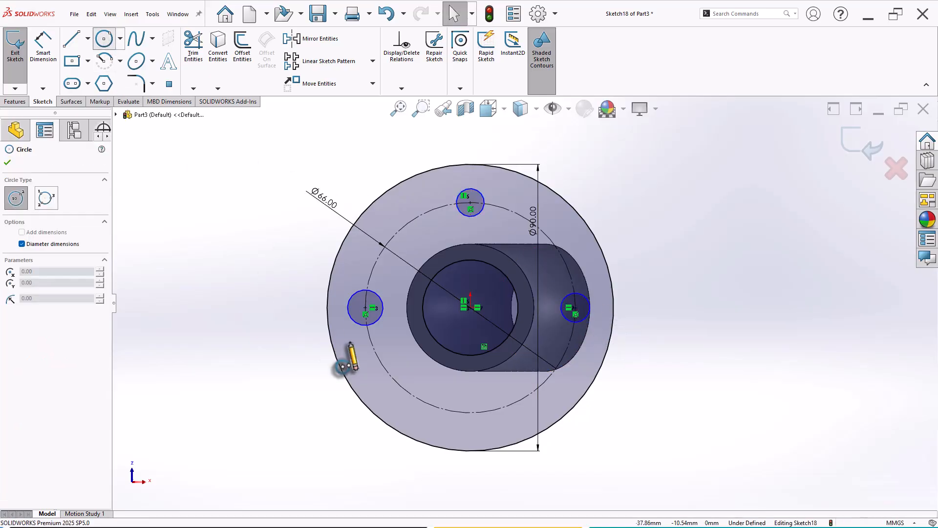
{"action": "left_click", "coordinate": [470, 413]}
{"action": "left_click", "coordinate": [484, 398]}
{"action": "key", "text": "Escape"}
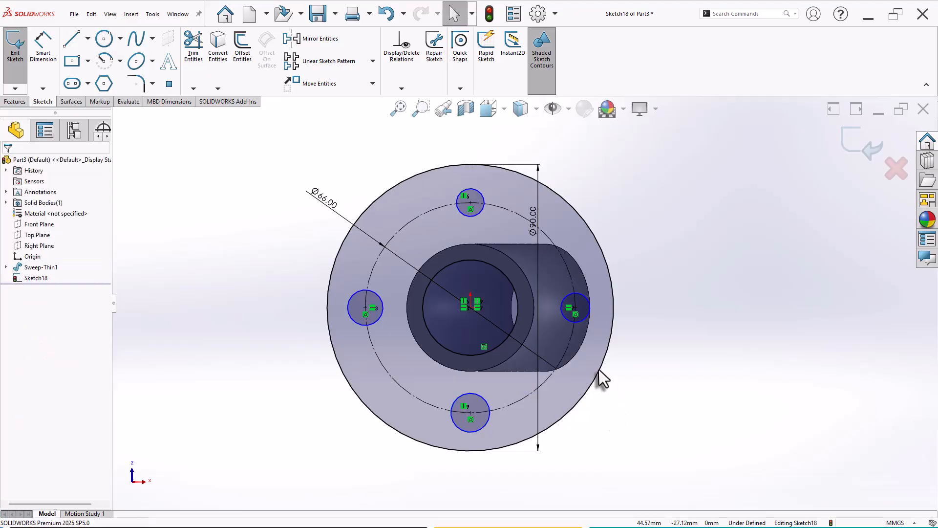
Make the four bolt-hole circles equal in size with an Equal relation
{"action": "left_click", "coordinate": [478, 211]}
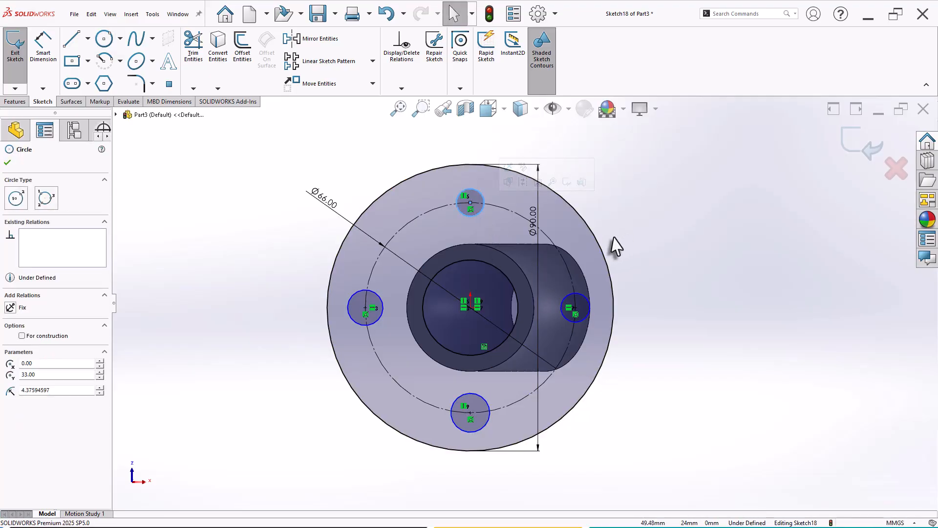
{"action": "left_click", "coordinate": [375, 319], "text": "ctrl"}
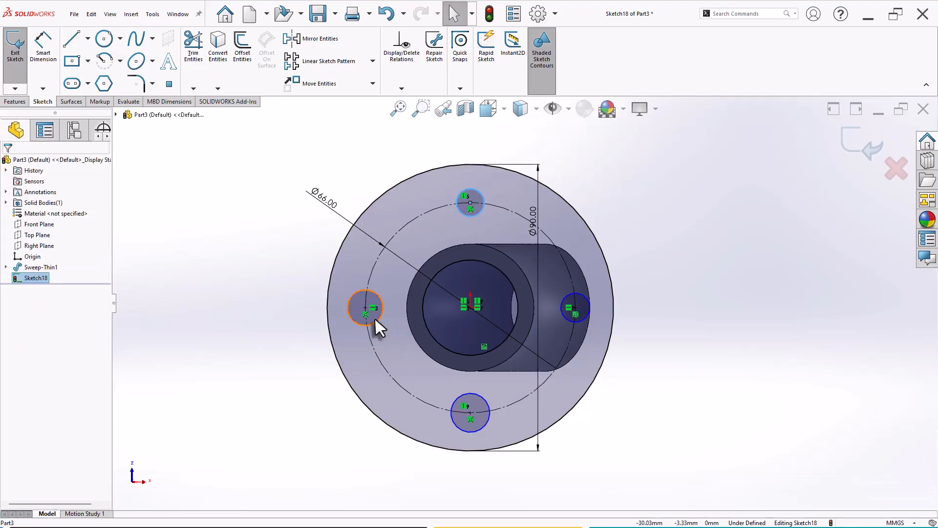
{"action": "left_click", "coordinate": [675, 312]}
{"action": "left_click", "coordinate": [481, 212]}
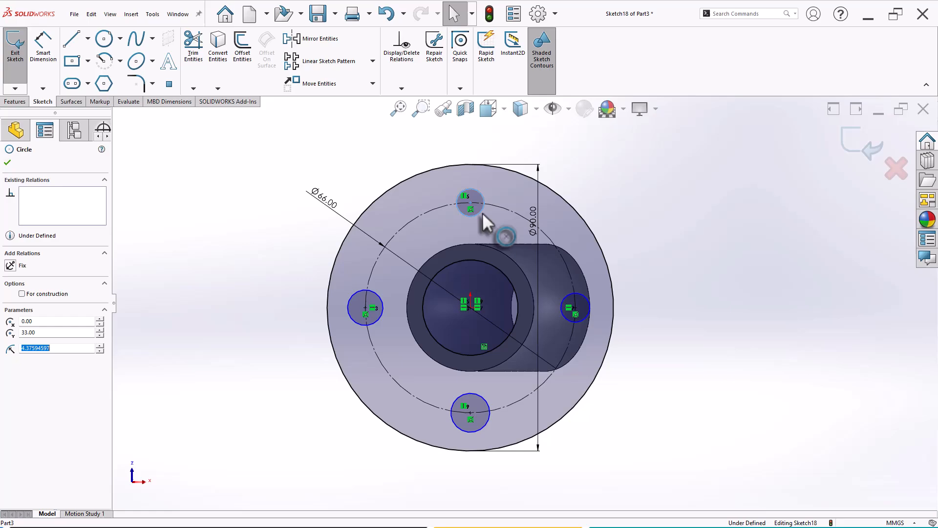
{"action": "left_click", "coordinate": [374, 316], "text": "ctrl"}
{"action": "left_click", "coordinate": [476, 405], "text": "ctrl"}
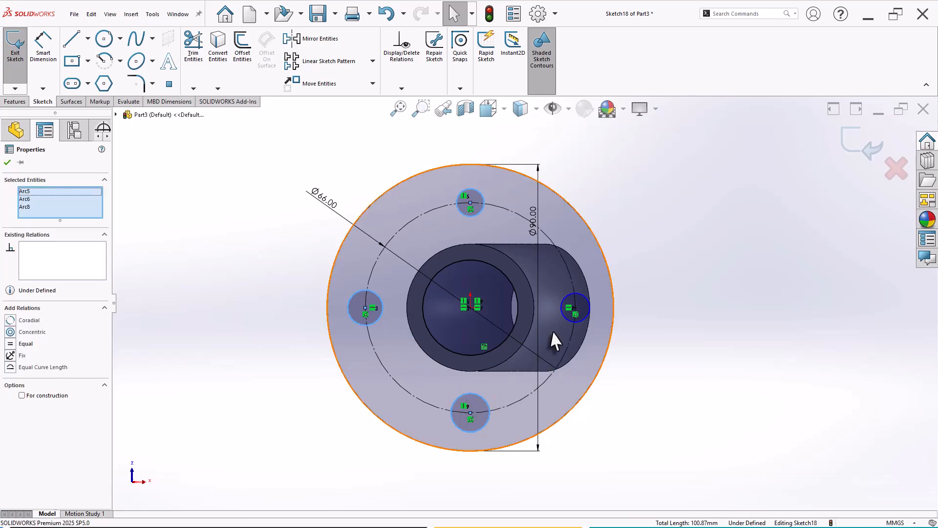
{"action": "left_click", "coordinate": [569, 323], "text": "ctrl"}
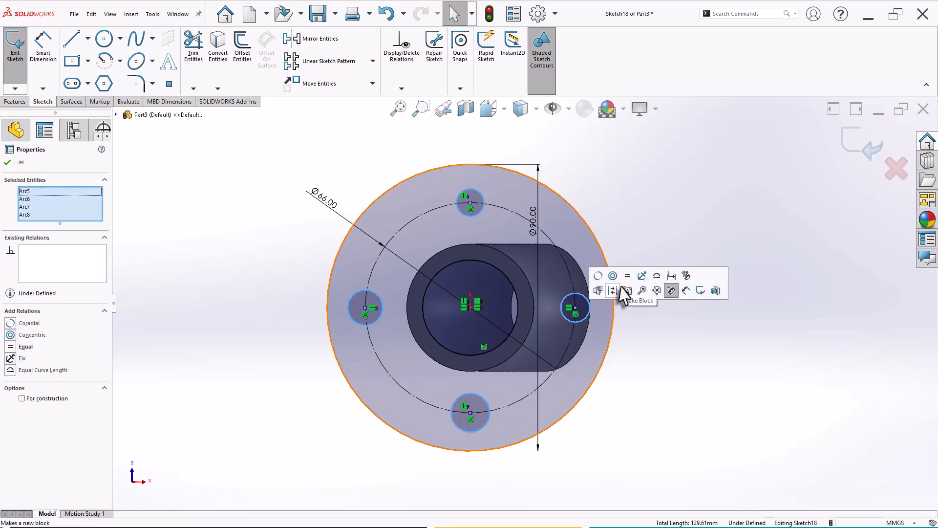
{"action": "left_click", "coordinate": [628, 289]}
Dimension the upper bolt-hole circle's diameter as 12 mm
{"action": "key", "text": "d"}
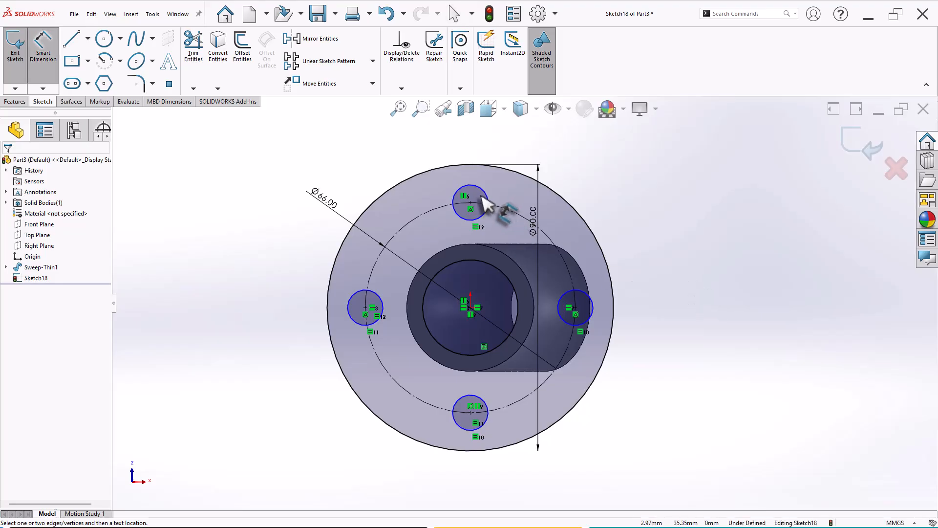
{"action": "left_click", "coordinate": [485, 196]}
{"action": "left_click", "coordinate": [581, 169]}
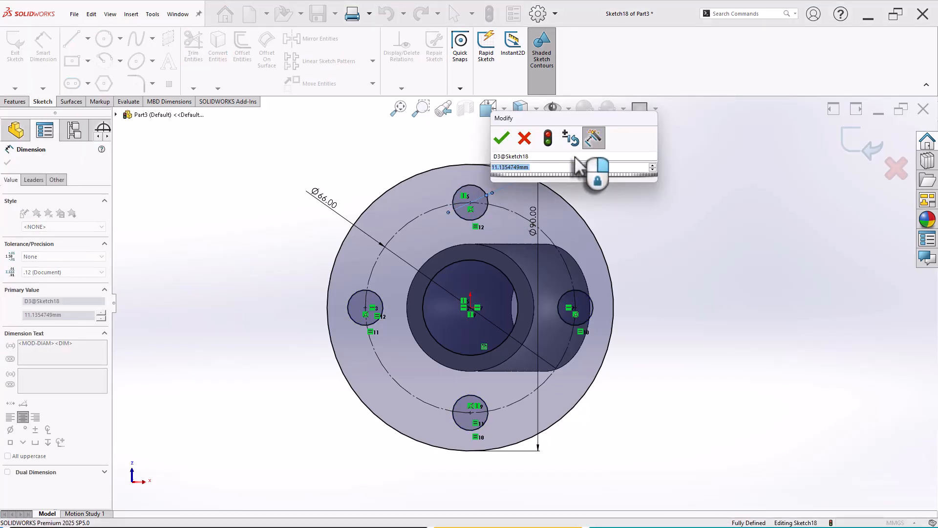
{"action": "type", "text": "12"}
{"action": "key", "text": "Return"}
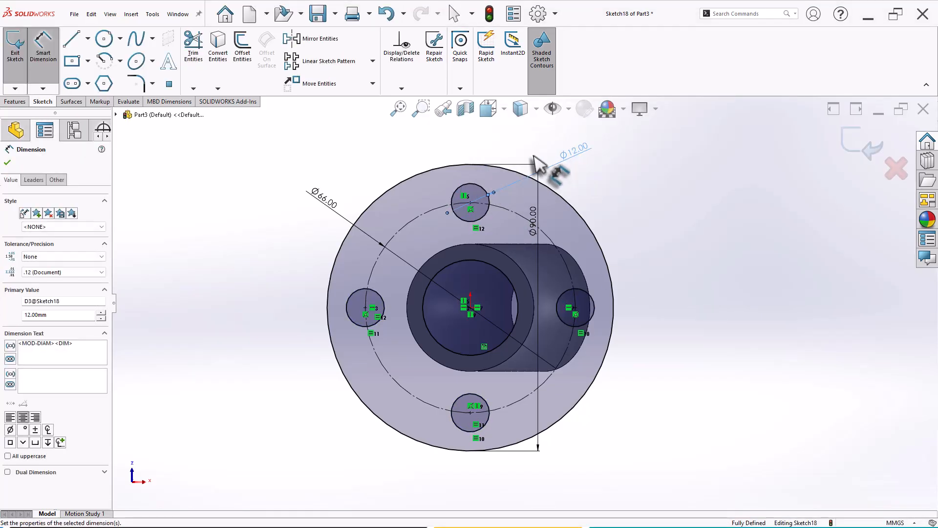
Extrude the round flange sketch 10 mm away from the pipe, blind and merged with the body
{"action": "left_click", "coordinate": [15, 101]}
{"action": "left_click", "coordinate": [18, 46]}
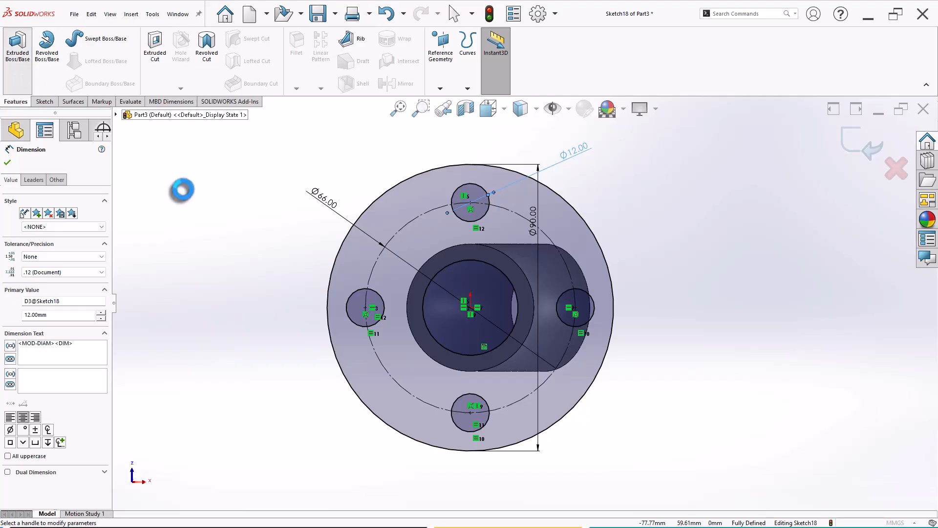
{"action": "middle_click_drag", "start_coordinate": [184, 194], "coordinate": [177, 318]}
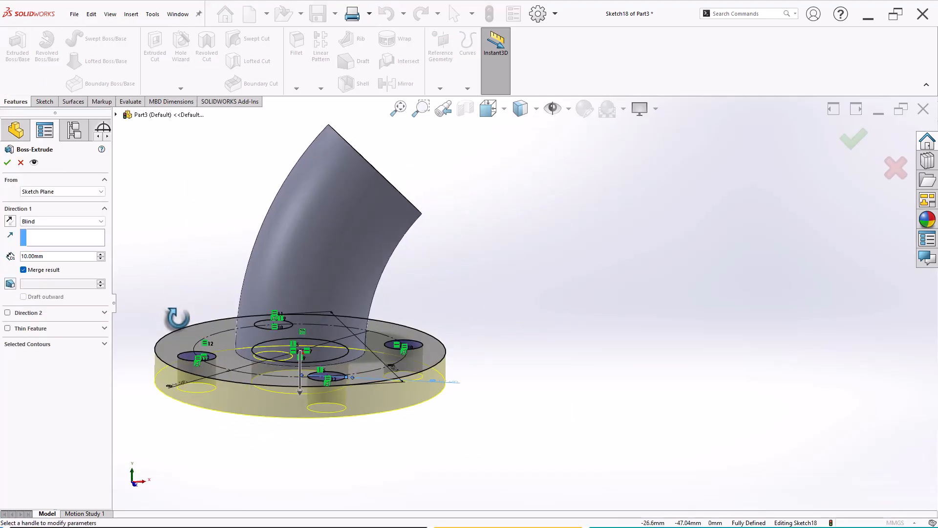
{"action": "left_click", "coordinate": [7, 163]}
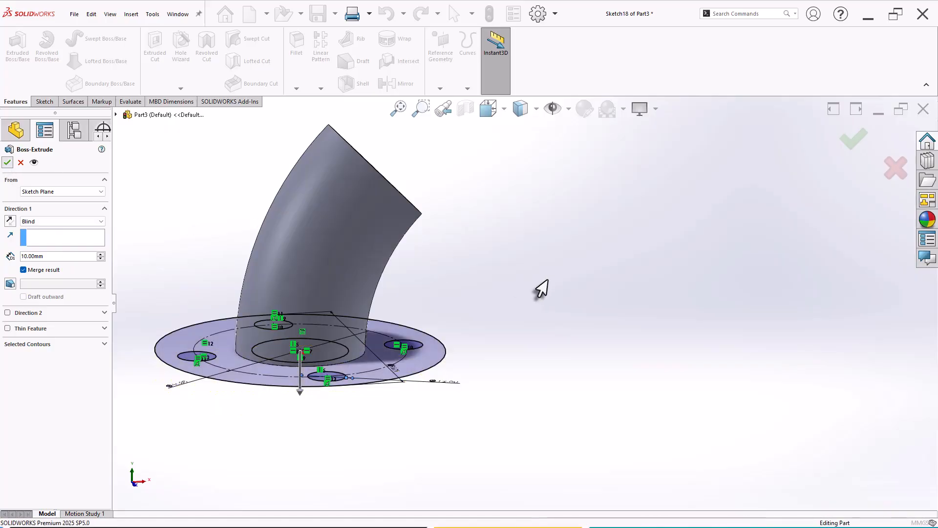
{"action": "key", "text": "ctrl+7"}
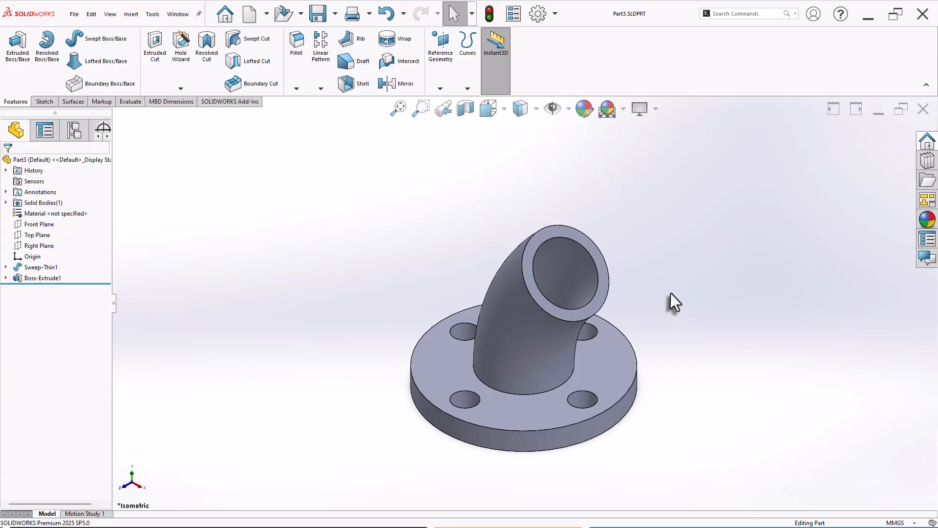
Start a sketch on the pipe's upper annular end face and convert its inner circular edge into a sketch entity
{"action": "scroll", "coordinate": [670, 292], "scroll_direction": "down", "scroll_amount": 4}
{"action": "left_click", "coordinate": [521, 238]}
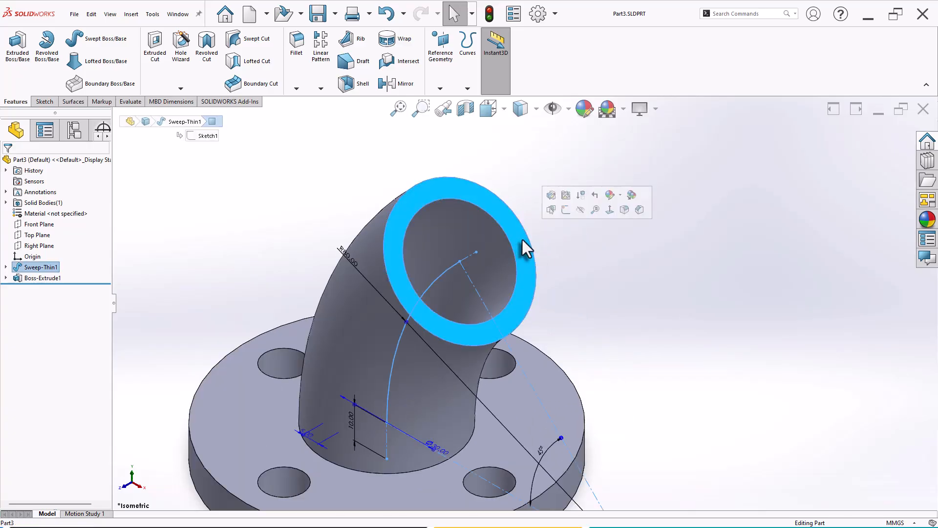
{"action": "left_click", "coordinate": [566, 209]}
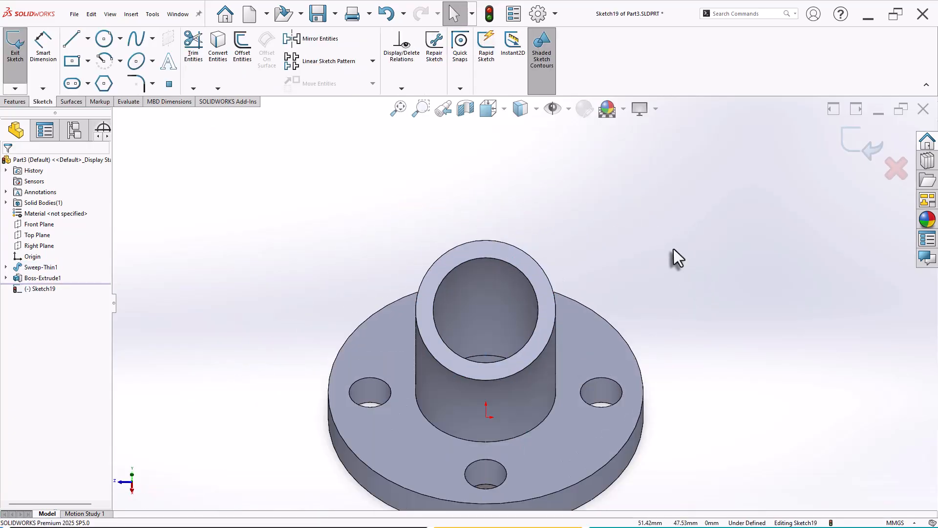
{"action": "left_click", "coordinate": [509, 264]}
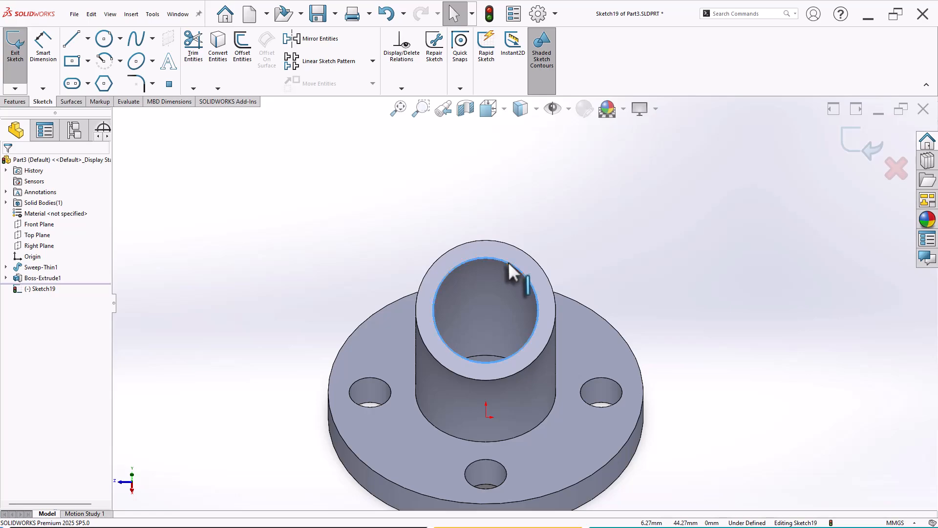
{"action": "left_click", "coordinate": [218, 54]}
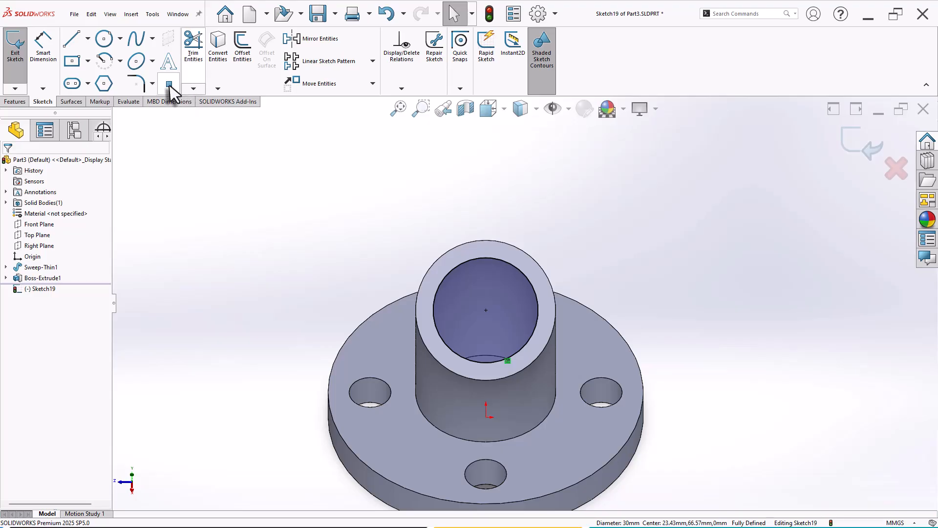
Draw a vertical centerline from the bore's center up past the pipe's outer edge
{"action": "left_click", "coordinate": [88, 38]}
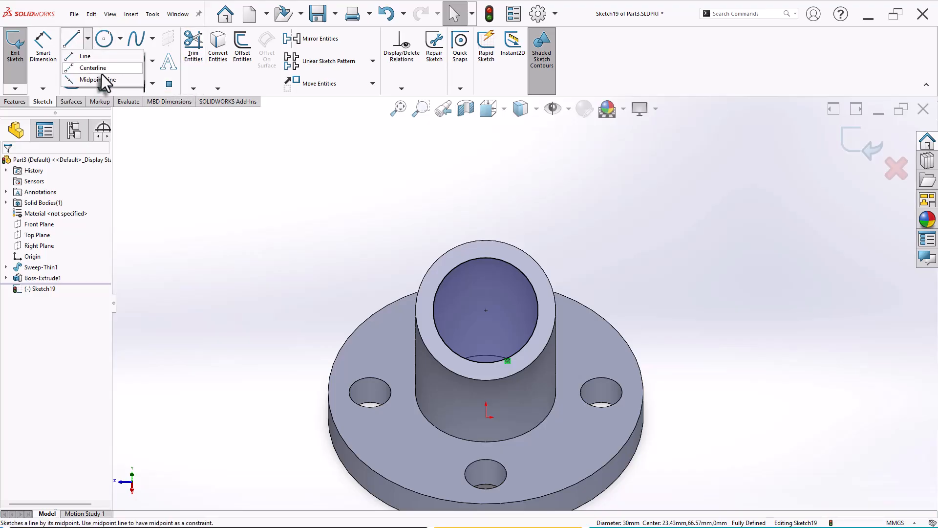
{"action": "left_click", "coordinate": [98, 65]}
{"action": "left_click", "coordinate": [486, 310]}
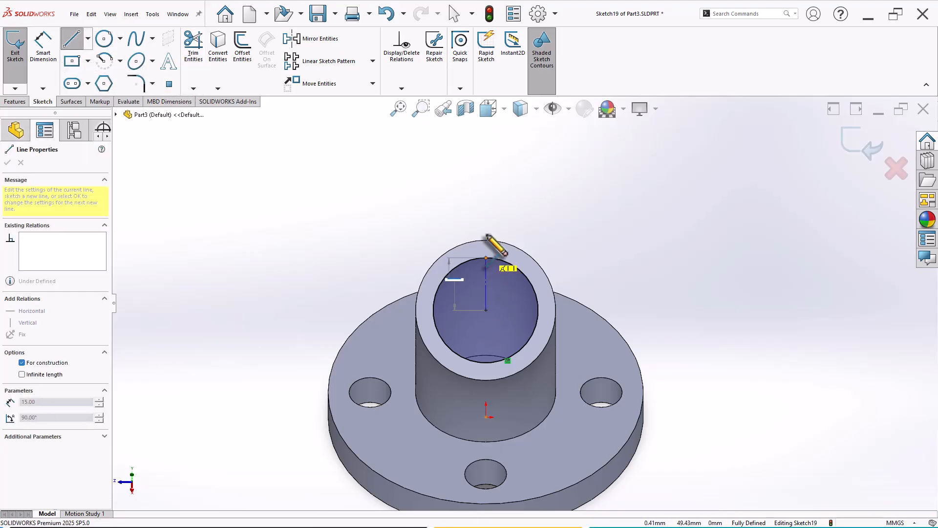
{"action": "left_click", "coordinate": [485, 179]}
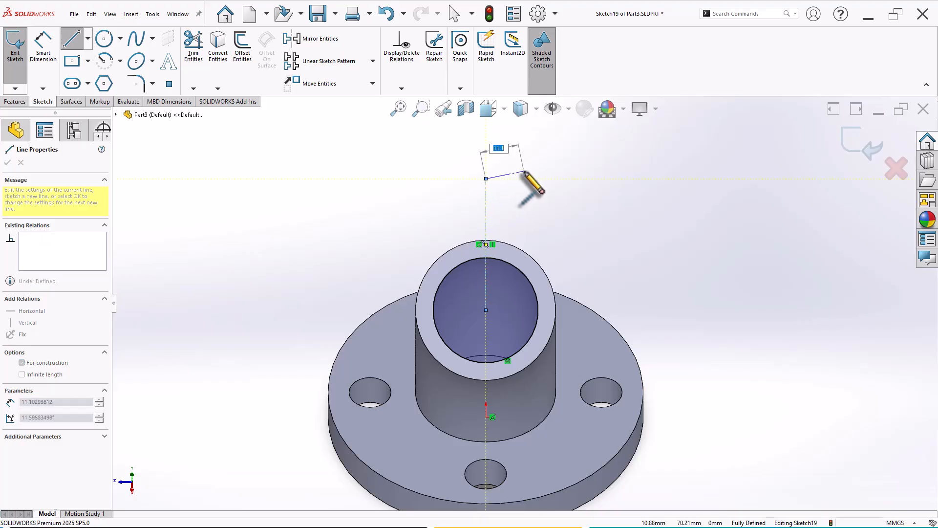
{"action": "right_click", "coordinate": [528, 189]}
{"action": "left_click", "coordinate": [550, 177]}
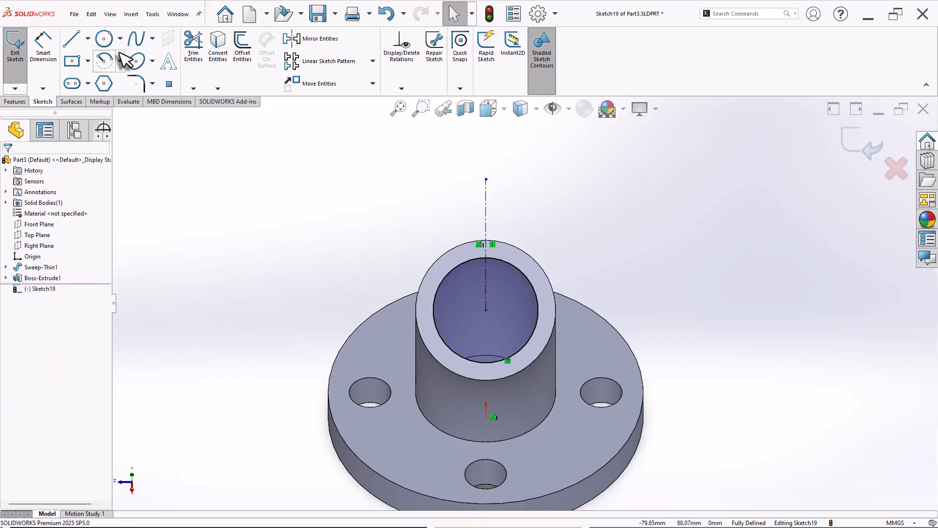
Draw a circle about 10.7 mm in diameter centred on the vertical centerline above the pipe's outer edge
{"action": "left_click", "coordinate": [103, 38]}
{"action": "left_click", "coordinate": [485, 200]}
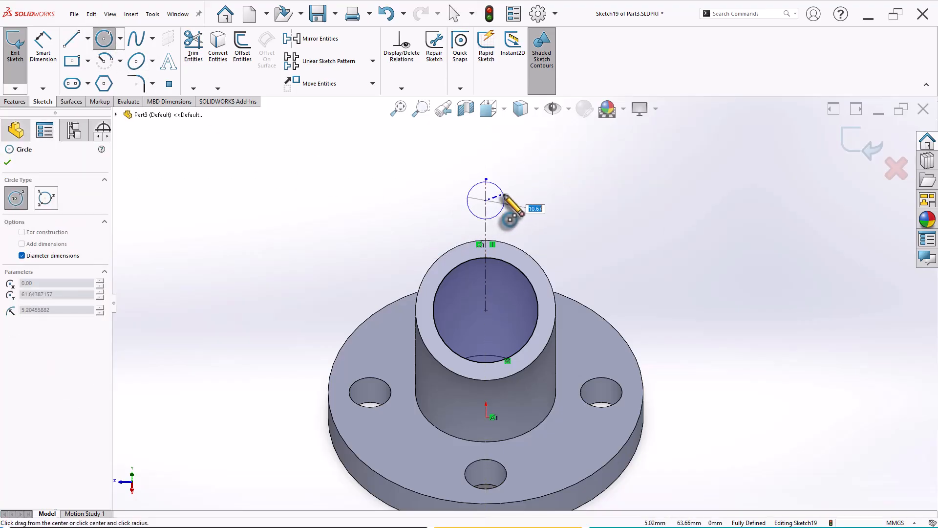
{"action": "left_click", "coordinate": [504, 197]}
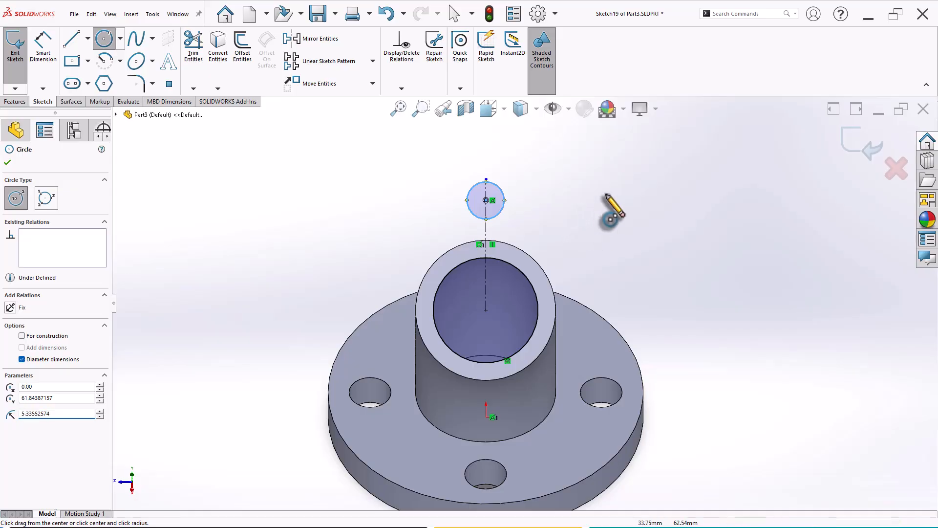
Dimension the diameter of the small circle on the centerline as 10 mm
{"action": "right_click_drag", "start_coordinate": [600, 194], "coordinate": [598, 164]}
{"action": "left_click", "coordinate": [496, 185]}
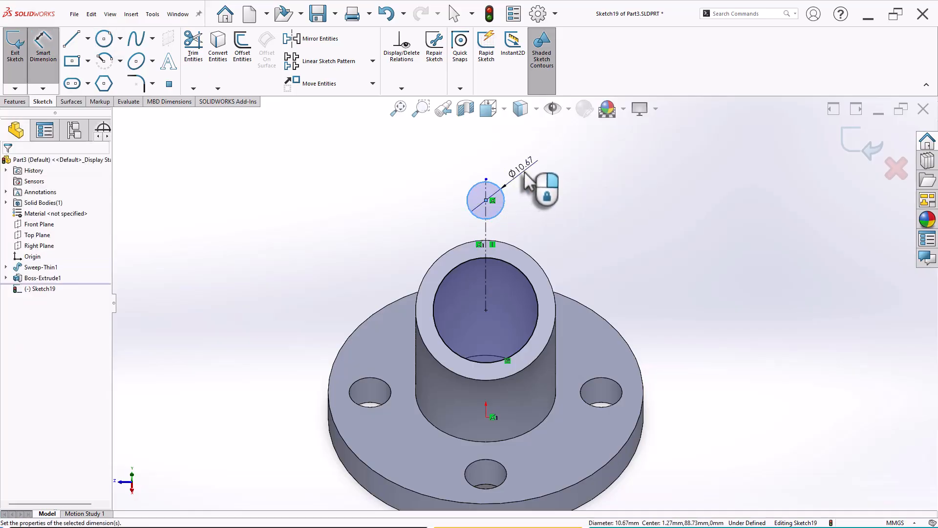
{"action": "left_click", "coordinate": [524, 171]}
{"action": "type", "text": "10"}
{"action": "key", "text": "Return"}
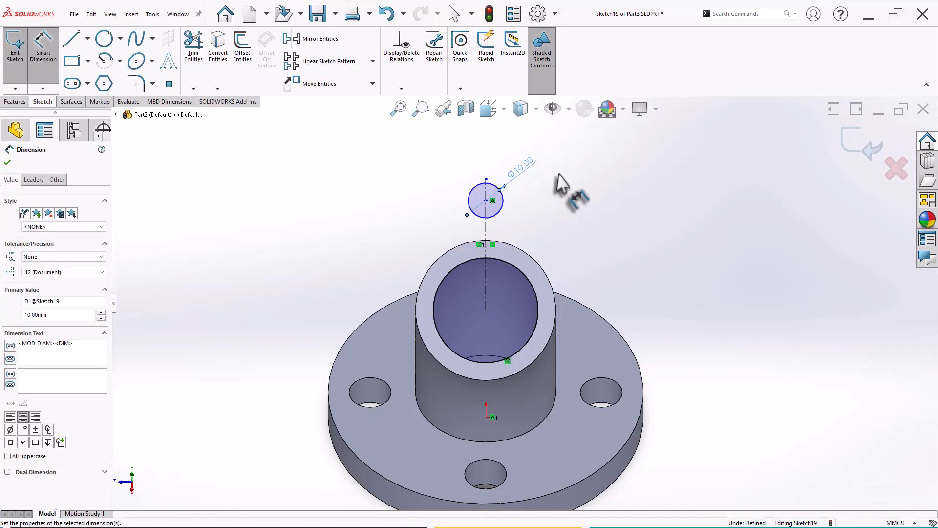
{"action": "left_click", "coordinate": [572, 188]}
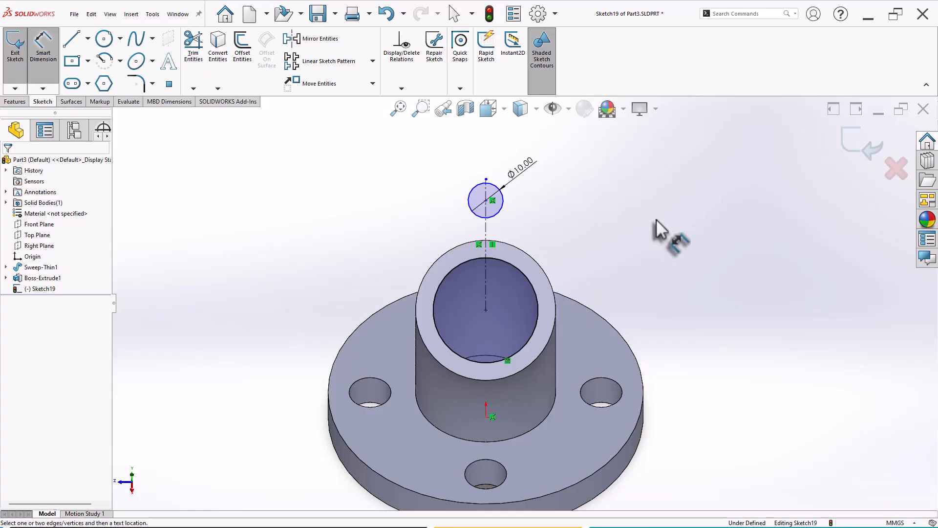
Draw a short horizontal centerline from the bore's center toward the right, ending inside the bore
{"action": "left_click", "coordinate": [88, 38]}
{"action": "left_click", "coordinate": [95, 69]}
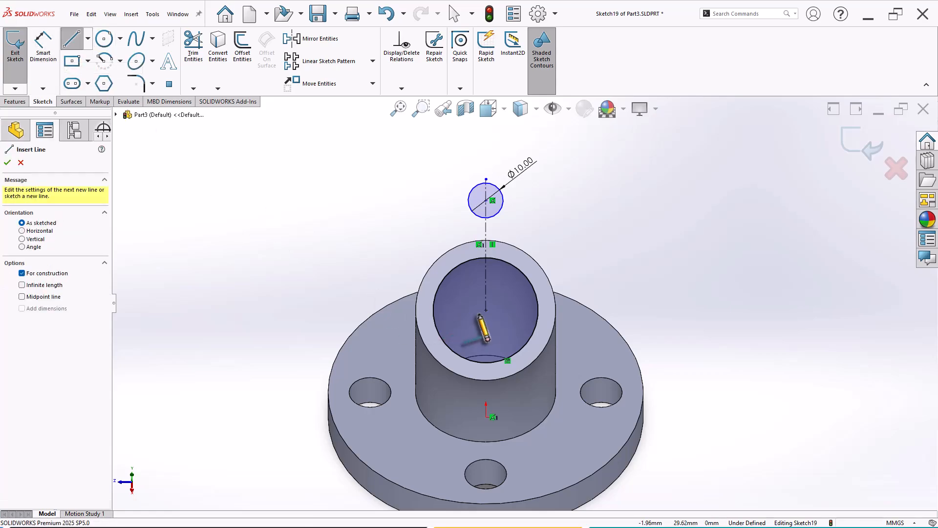
{"action": "left_click", "coordinate": [485, 310]}
{"action": "left_click", "coordinate": [519, 310]}
{"action": "right_click", "coordinate": [598, 231]}
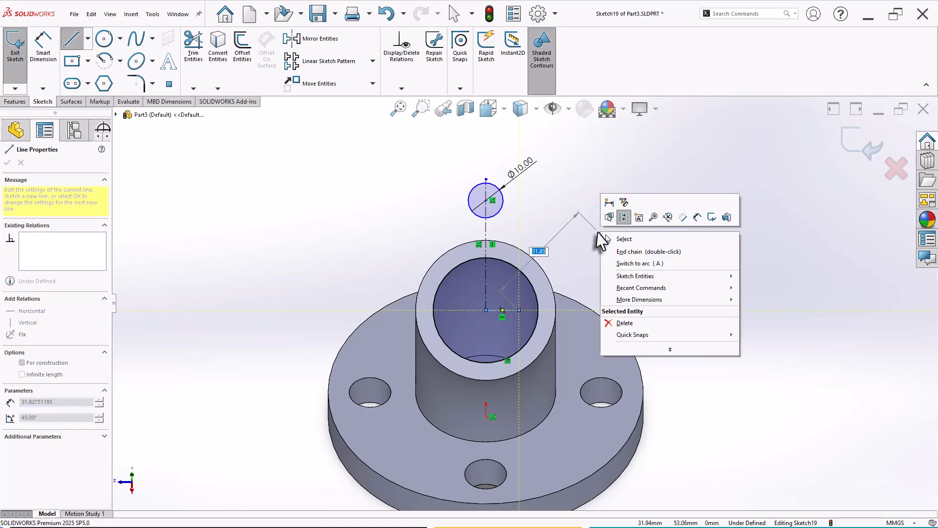
{"action": "left_click", "coordinate": [620, 243]}
Dimension the 10 mm circle's center against the horizontal centerline as a doubled, symmetric distance of 68 mm
{"action": "right_click_drag", "start_coordinate": [279, 242], "coordinate": [293, 205]}
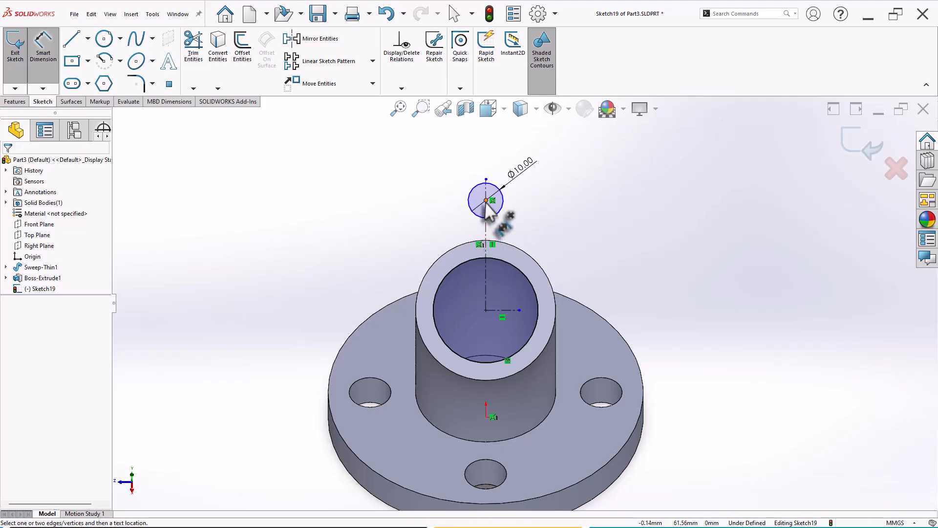
{"action": "left_click", "coordinate": [486, 201]}
{"action": "left_click", "coordinate": [506, 310]}
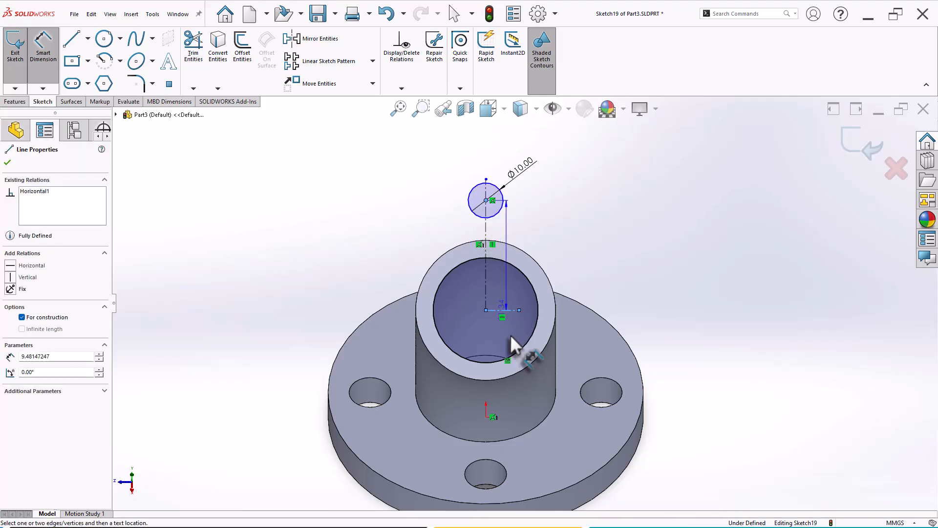
{"action": "left_click", "coordinate": [634, 315]}
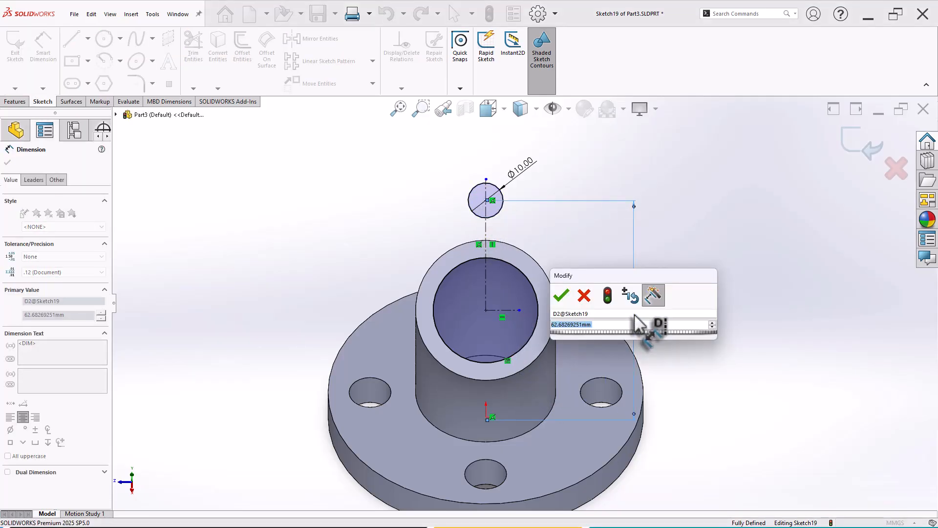
{"action": "type", "text": "60"}
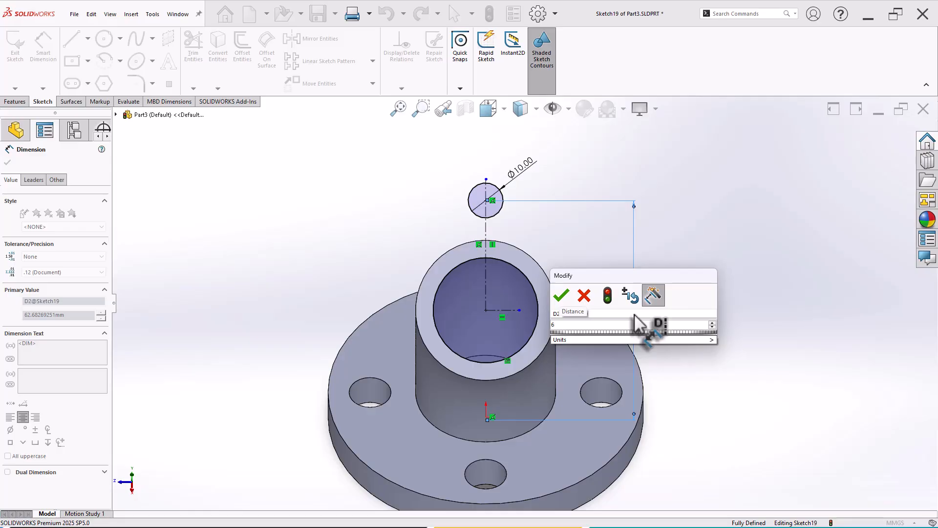
{"action": "key", "text": "Return"}
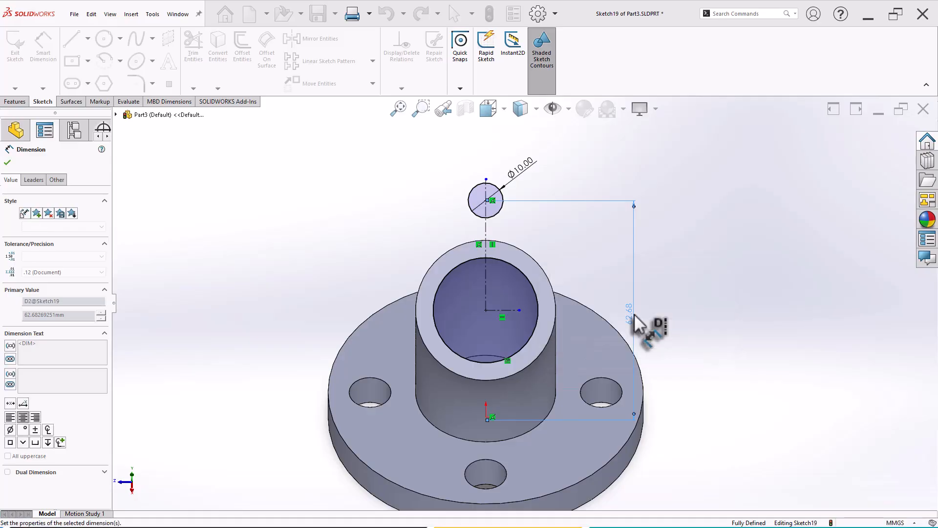
{"action": "right_click", "coordinate": [682, 263]}
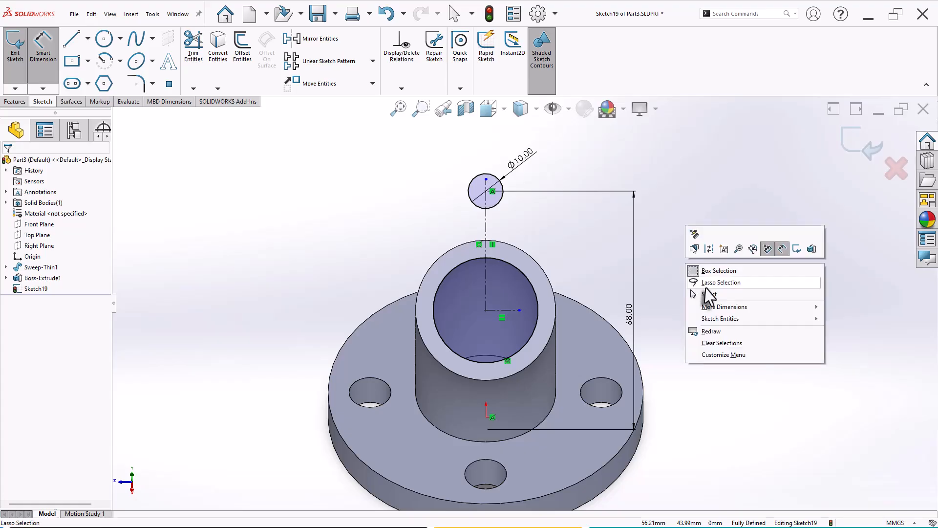
{"action": "left_click", "coordinate": [714, 292]}
{"action": "scroll", "coordinate": [718, 272], "scroll_direction": "down", "scroll_amount": 2}
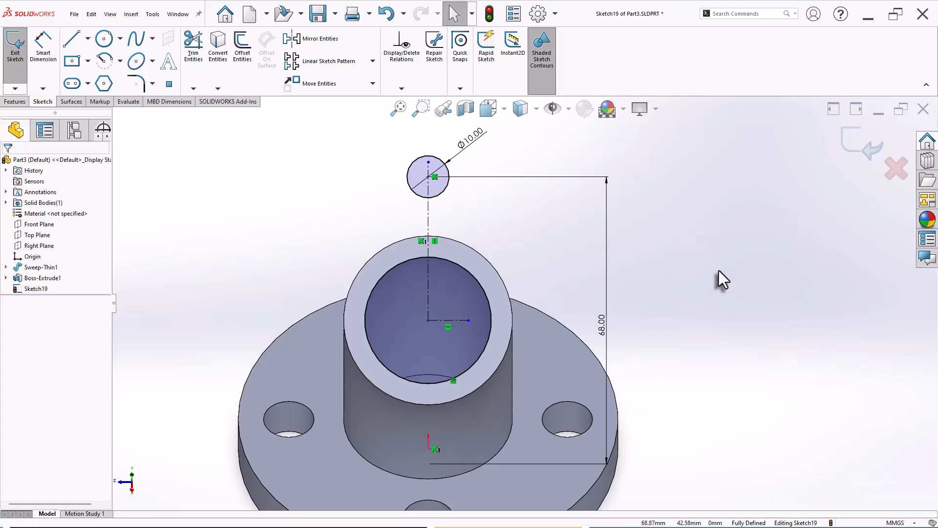
Draw a circle about 17 mm in diameter concentric with the 10 mm circle
{"action": "left_click", "coordinate": [104, 40]}
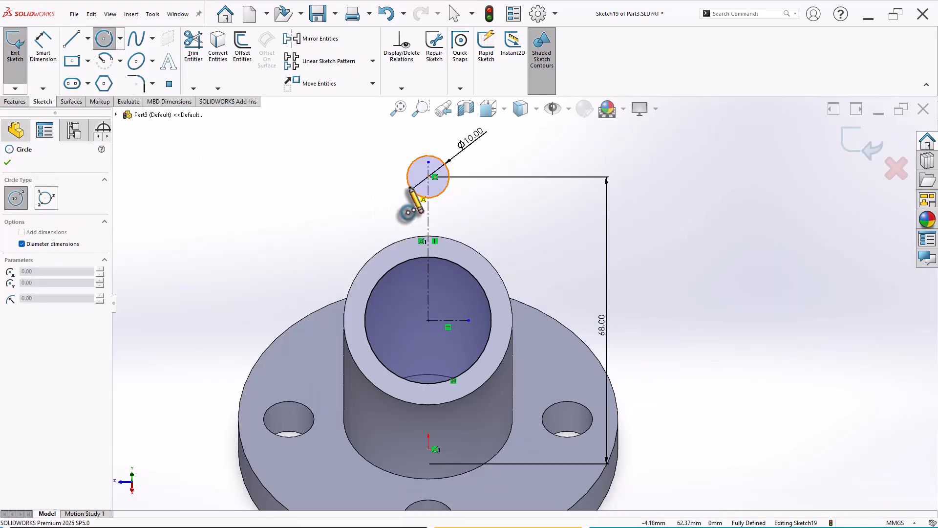
{"action": "left_click", "coordinate": [429, 176]}
{"action": "left_click", "coordinate": [428, 142]}
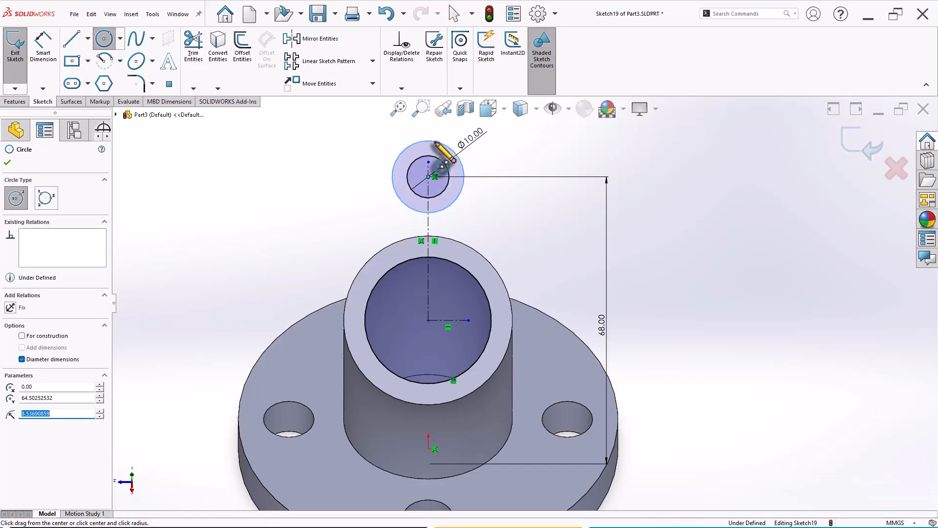
Dimension the diameter of the circle around the 10 mm circle as 20 mm
{"action": "right_click_drag", "start_coordinate": [262, 219], "coordinate": [262, 188]}
{"action": "left_click", "coordinate": [401, 152]}
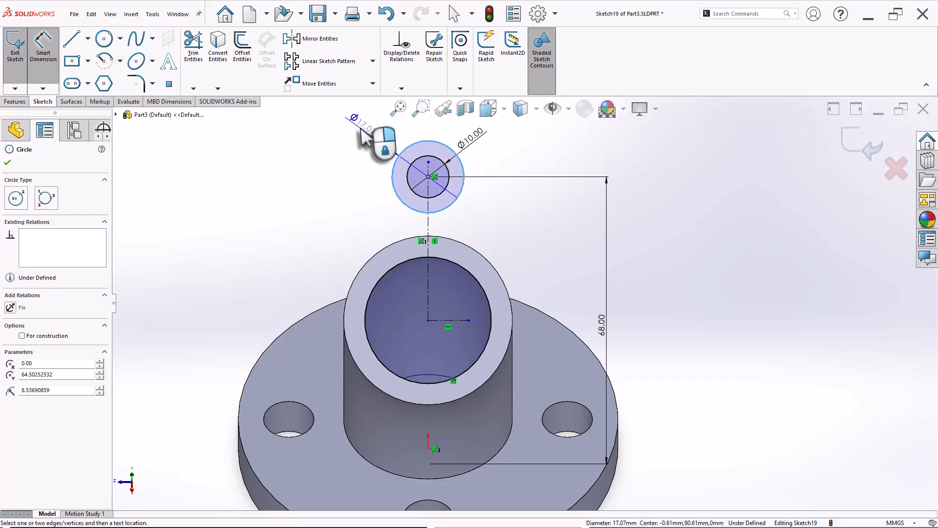
{"action": "left_click", "coordinate": [360, 129]}
{"action": "type", "text": "20"}
{"action": "key", "text": "Return"}
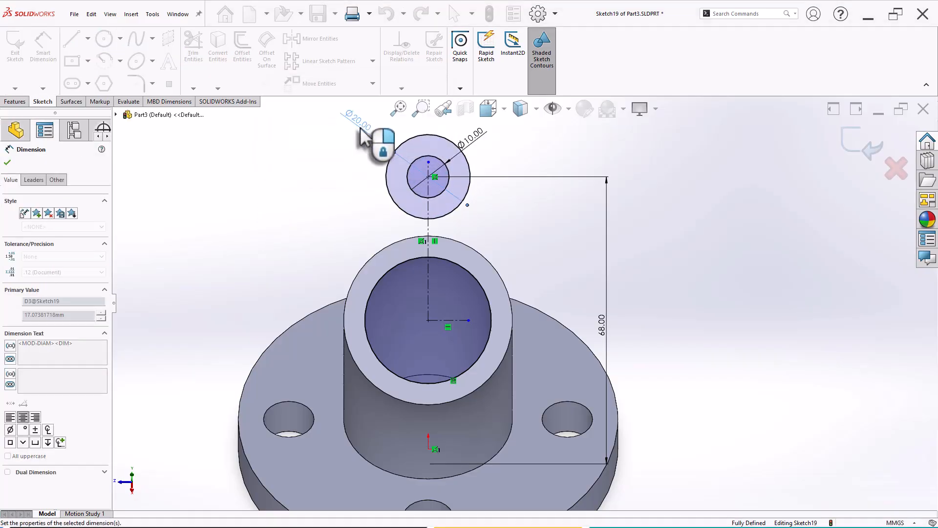
{"action": "left_click", "coordinate": [291, 202]}
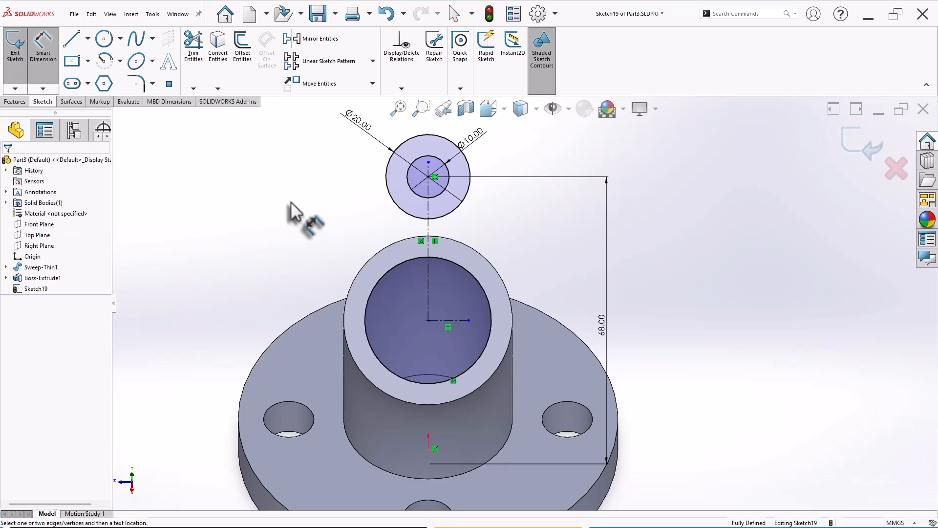
Draw a circle about 53.1 mm in diameter centred on the bore, enclosing the pipe's outer edge
{"action": "left_click", "coordinate": [104, 39]}
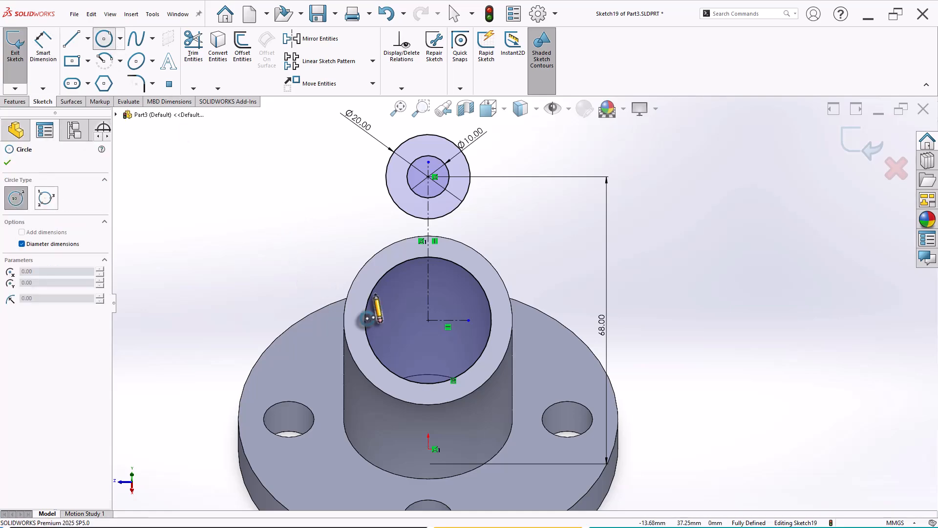
{"action": "left_click", "coordinate": [428, 320]}
{"action": "left_click", "coordinate": [516, 251]}
Dimension the diameter of the large circle around the pipe as 60 mm
{"action": "right_click_drag", "start_coordinate": [557, 245], "coordinate": [558, 207]}
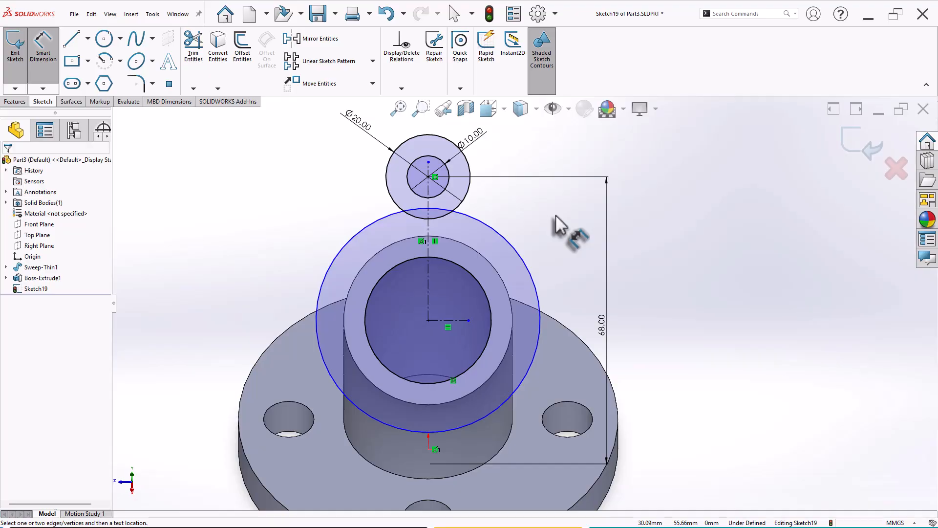
{"action": "left_click", "coordinate": [526, 260]}
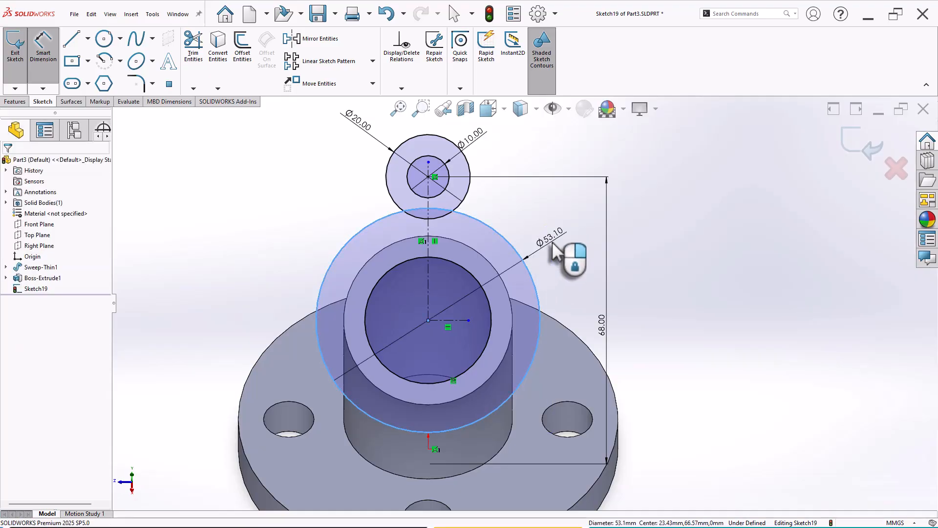
{"action": "left_click", "coordinate": [552, 243]}
{"action": "type", "text": "50"}
{"action": "key", "text": "Return"}
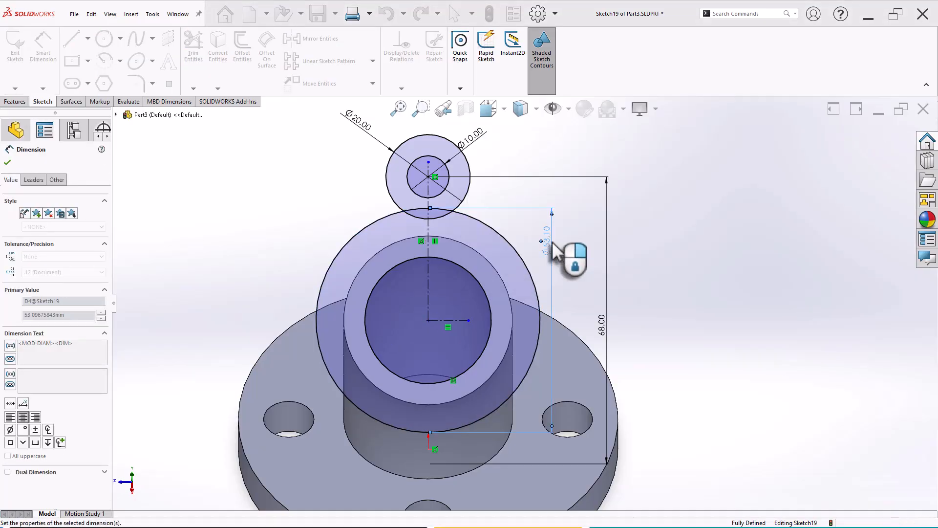
{"action": "left_click", "coordinate": [693, 289]}
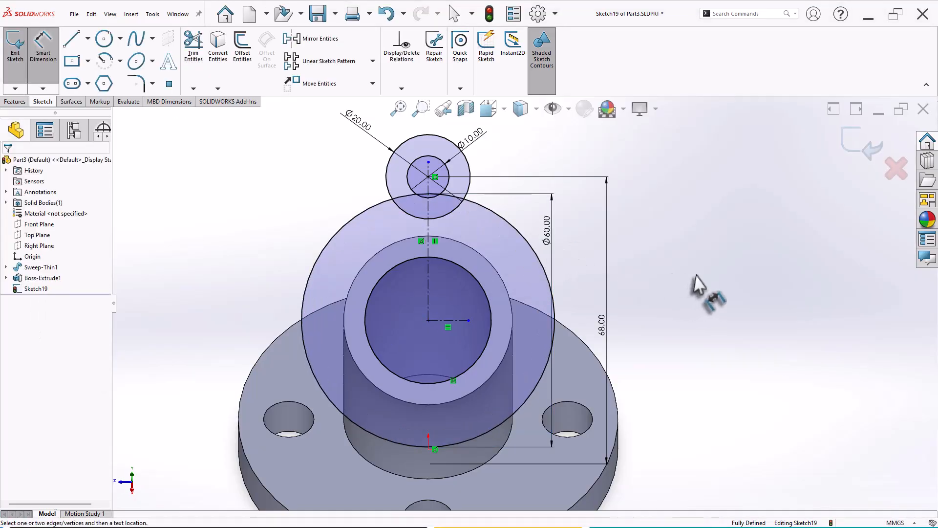
{"action": "left_click", "coordinate": [73, 40]}
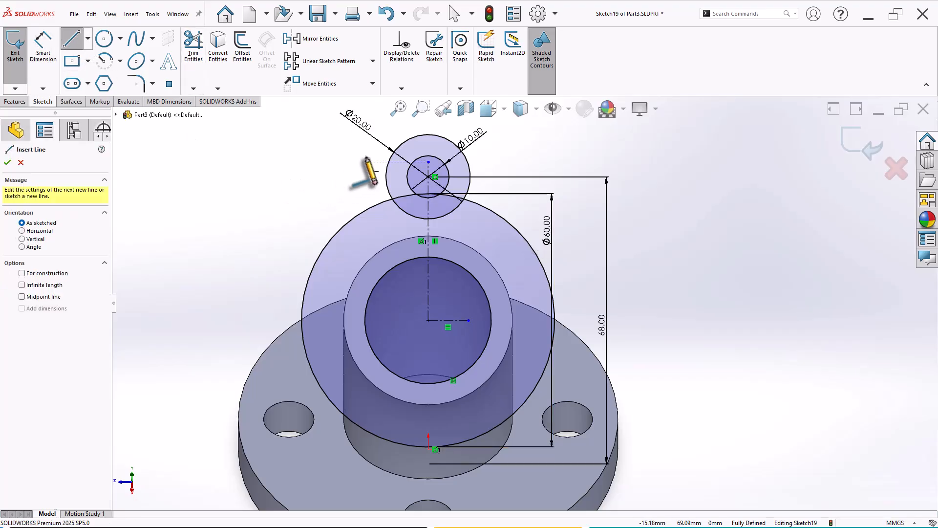
{"action": "left_click", "coordinate": [404, 142]}
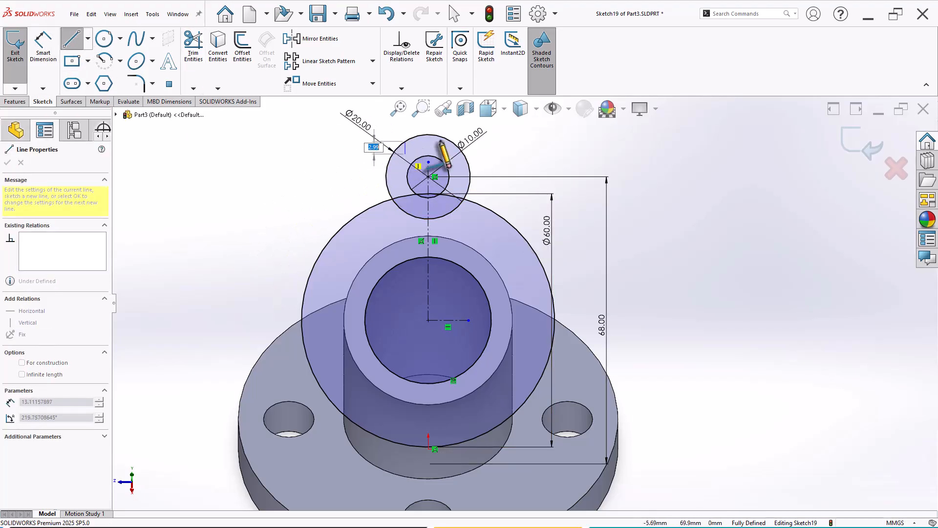
{"action": "key", "text": "Escape"}
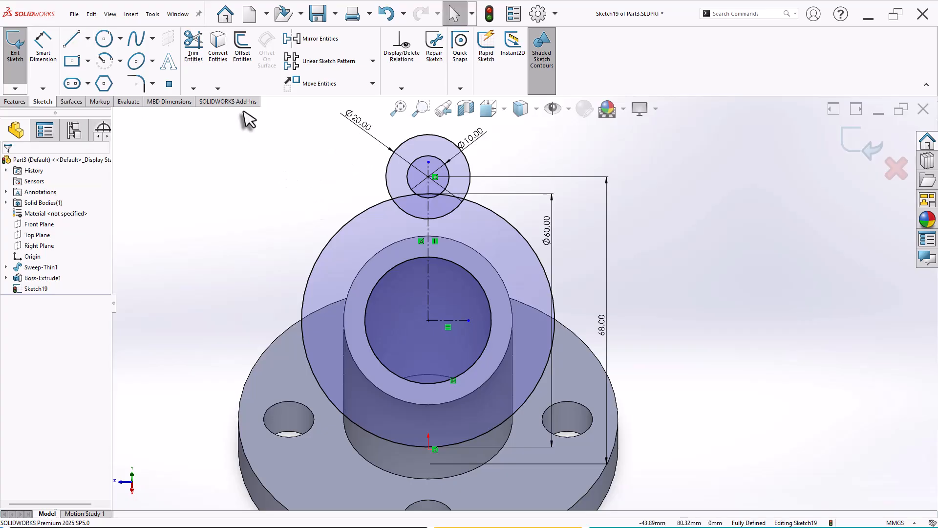
Draw a line joining the left sides of the 20 mm and 60 mm circles, tangent to both
{"action": "left_click", "coordinate": [74, 43]}
{"action": "scroll", "coordinate": [442, 140], "scroll_direction": "down", "scroll_amount": 3}
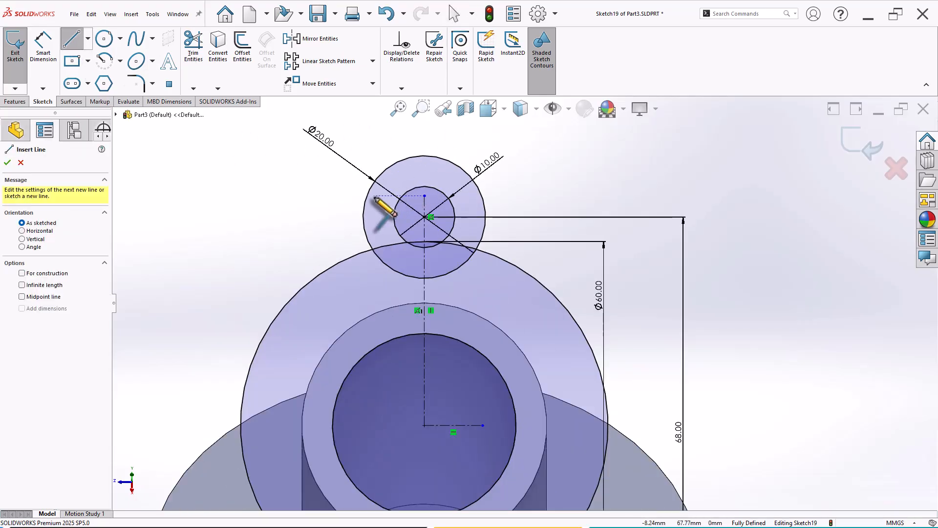
{"action": "left_click", "coordinate": [373, 179]}
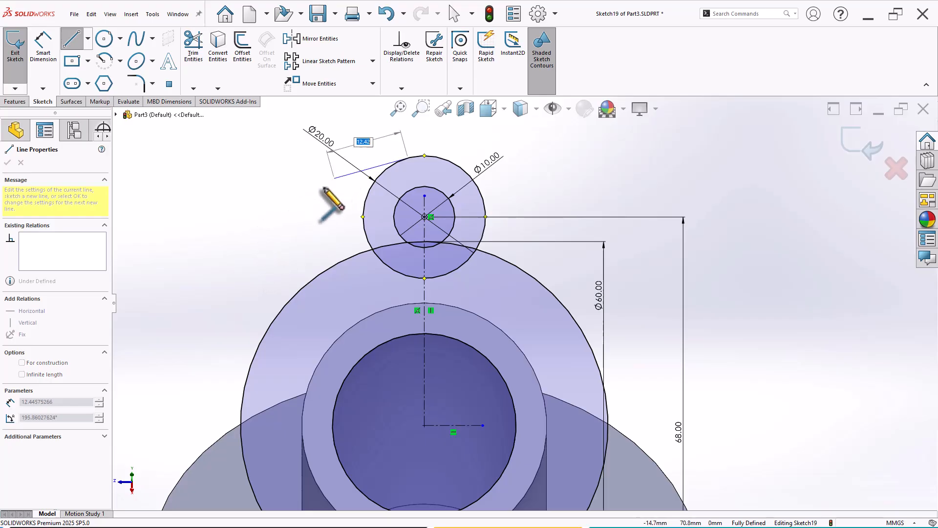
{"action": "left_click", "coordinate": [276, 317]}
{"action": "right_click", "coordinate": [273, 247]}
{"action": "left_click", "coordinate": [275, 251]}
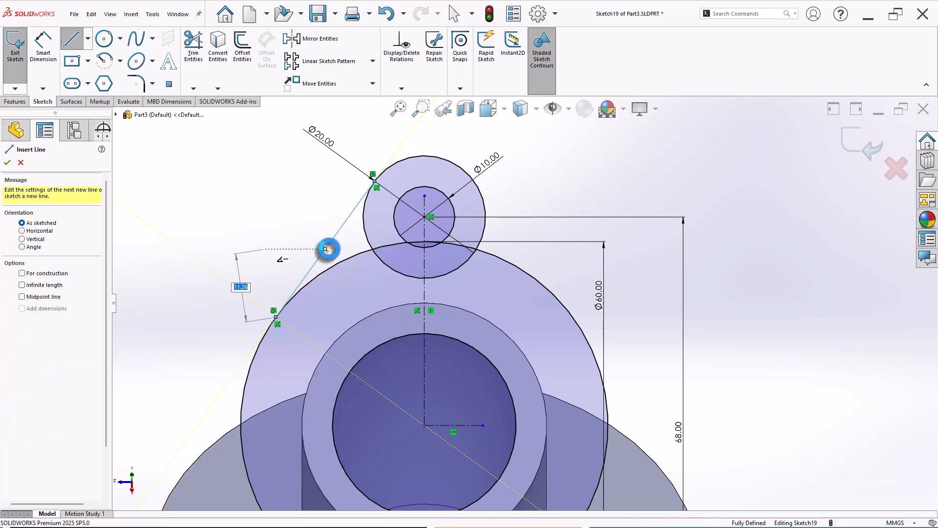
Mirror the tangent line about the vertical centerline
{"action": "scroll", "coordinate": [525, 303], "scroll_direction": "up", "scroll_amount": 3}
{"action": "scroll", "coordinate": [732, 350], "scroll_direction": "down", "scroll_amount": 2}
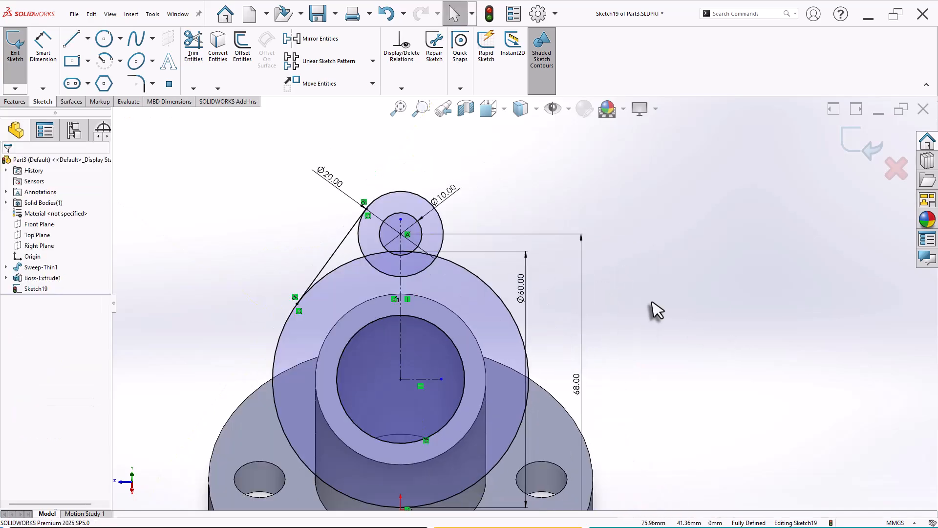
{"action": "left_click", "coordinate": [318, 39]}
{"action": "left_click", "coordinate": [341, 247]}
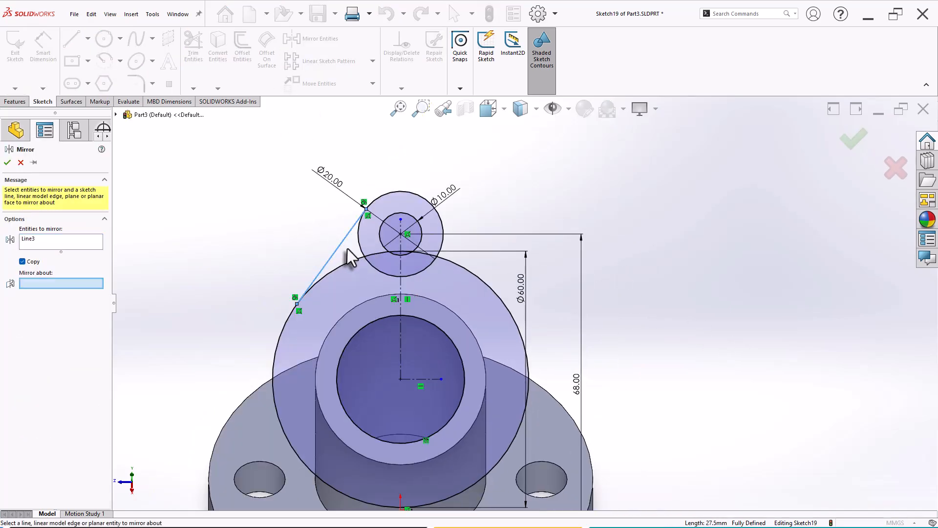
{"action": "left_click", "coordinate": [400, 289]}
{"action": "right_click", "coordinate": [401, 288]}
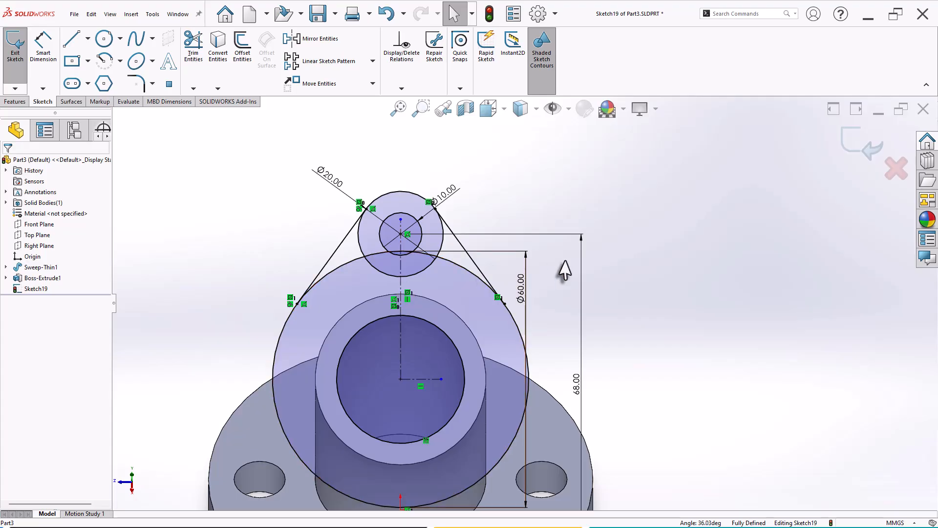
Mirror the 10 mm and 20 mm circles and both tangent lines about the horizontal centerline
{"action": "scroll", "coordinate": [606, 304], "scroll_direction": "up", "scroll_amount": 2}
{"action": "scroll", "coordinate": [460, 481], "scroll_direction": "down", "scroll_amount": 2}
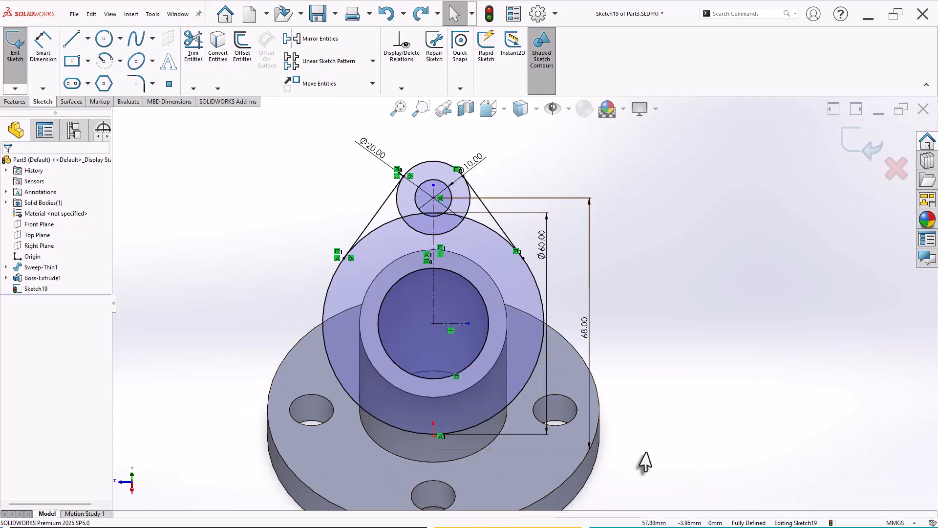
{"action": "scroll", "coordinate": [689, 464], "scroll_direction": "up", "scroll_amount": 2}
{"action": "scroll", "coordinate": [709, 430], "scroll_direction": "down", "scroll_amount": 2}
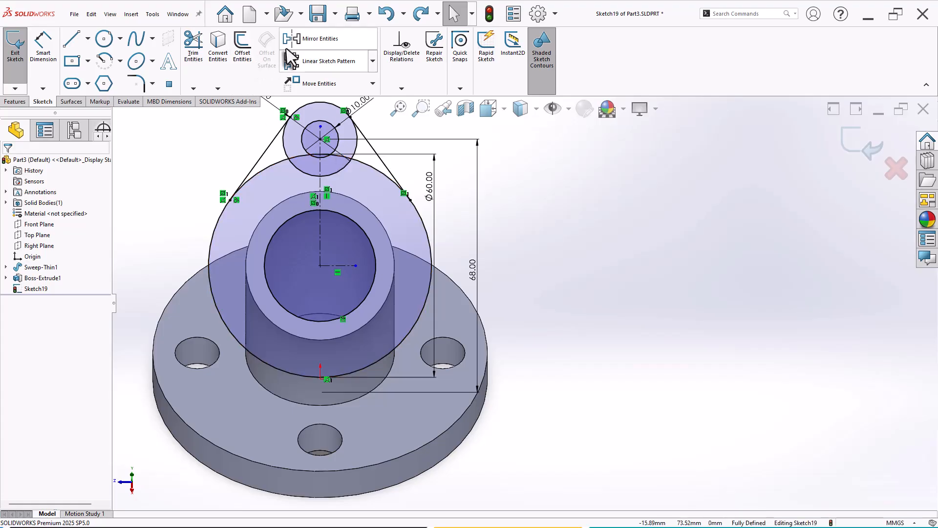
{"action": "left_click", "coordinate": [321, 39]}
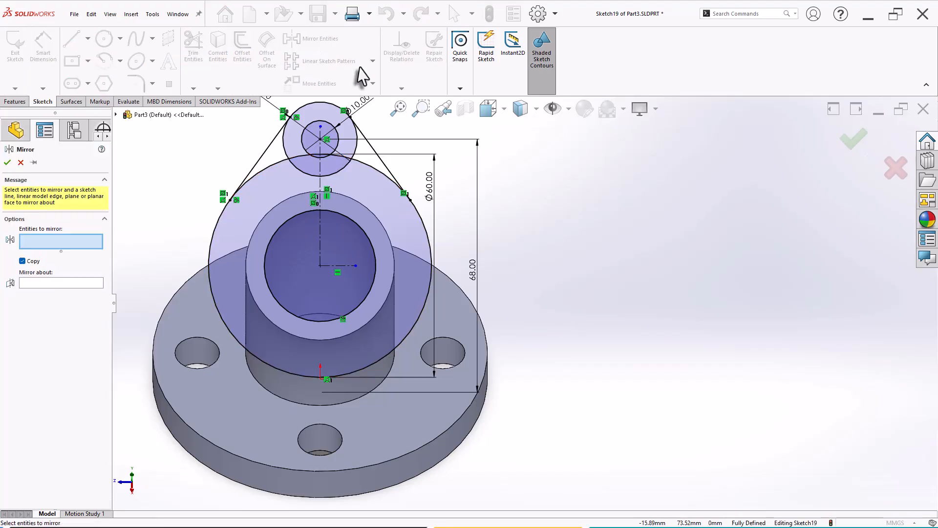
{"action": "scroll", "coordinate": [625, 272], "scroll_direction": "up", "scroll_amount": 2}
{"action": "scroll", "coordinate": [608, 257], "scroll_direction": "down", "scroll_amount": 1}
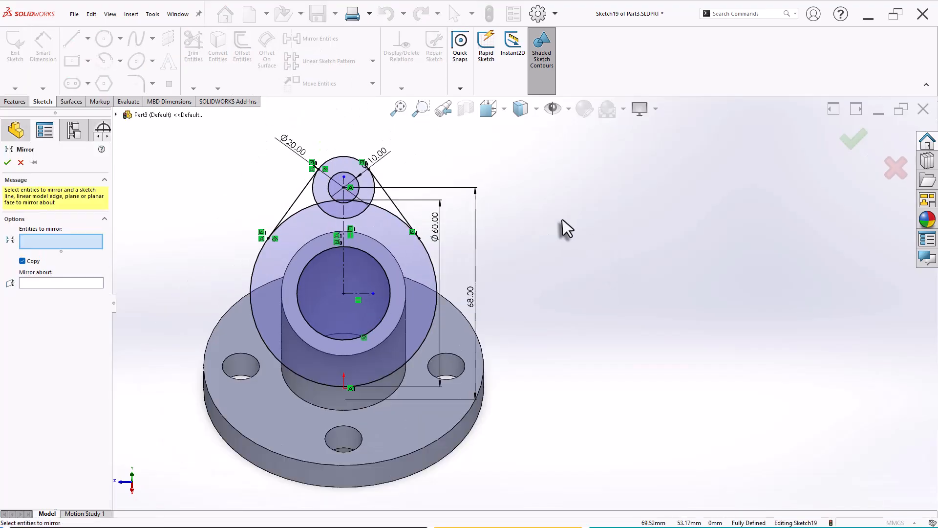
{"action": "left_click", "coordinate": [363, 215]}
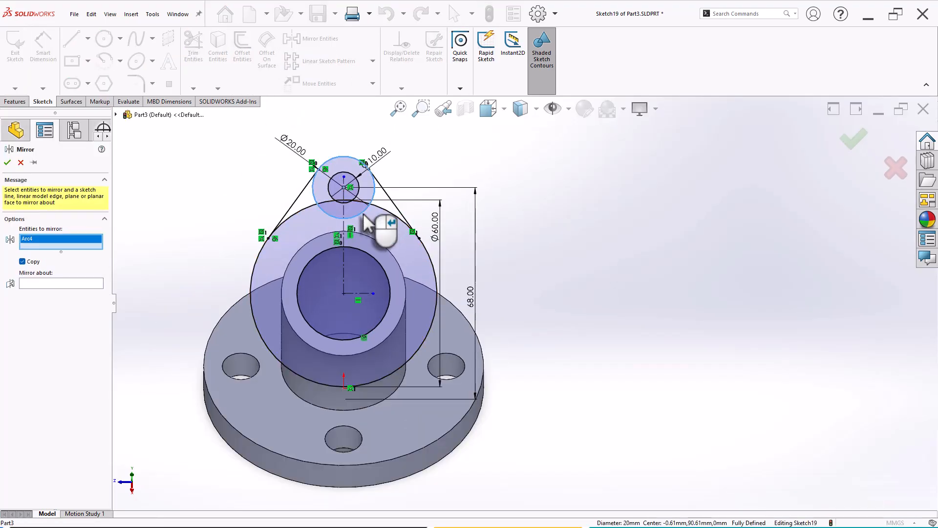
{"action": "left_click", "coordinate": [328, 192]}
{"action": "left_click", "coordinate": [295, 201]}
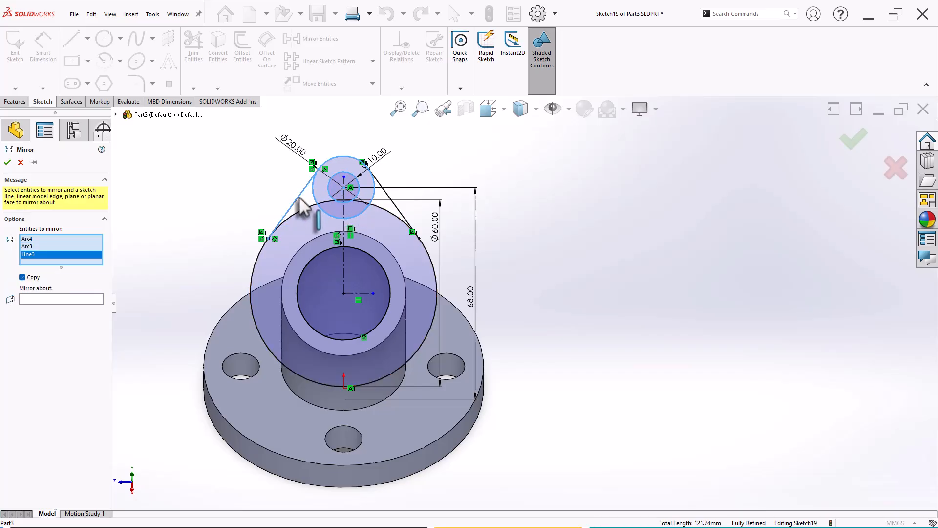
{"action": "left_click", "coordinate": [395, 208]}
{"action": "right_click", "coordinate": [415, 215]}
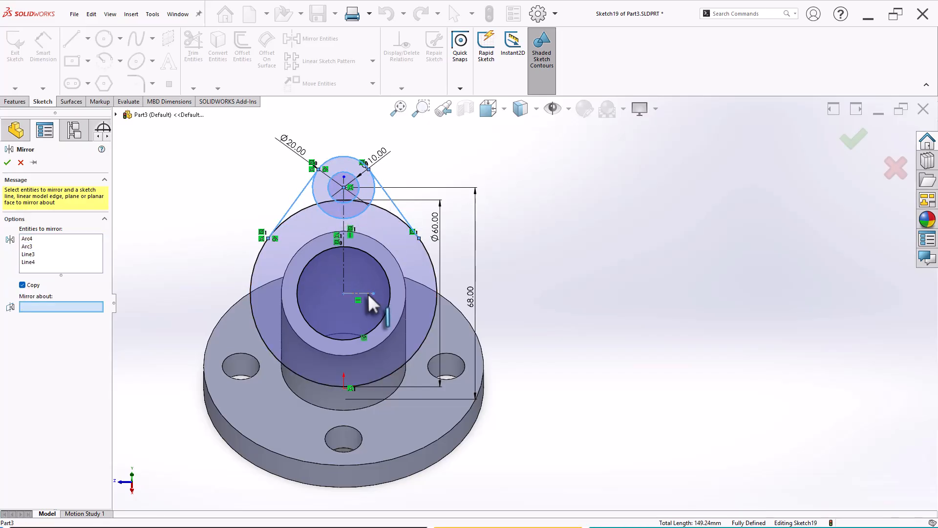
{"action": "left_click", "coordinate": [368, 295]}
{"action": "right_click", "coordinate": [369, 296]}
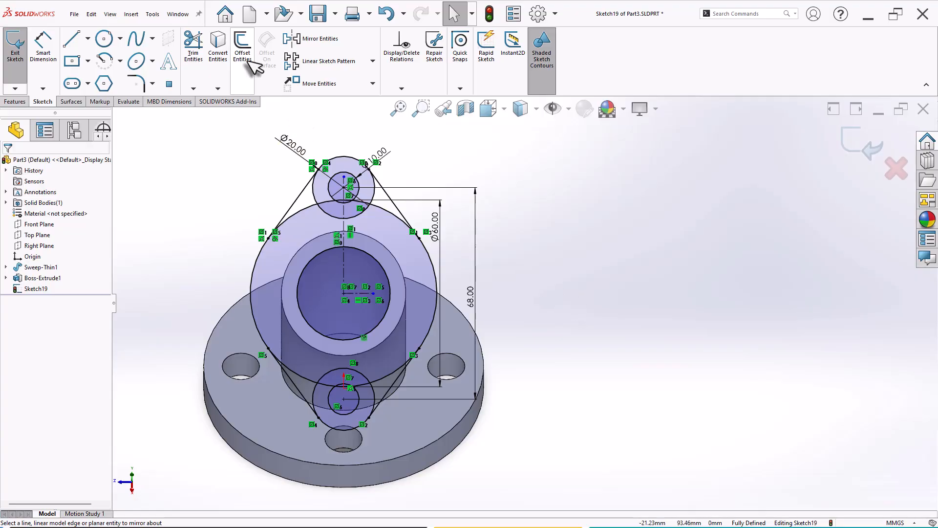
Trim away the upper arc of the 60 mm circle between the two tangent lines
{"action": "left_click", "coordinate": [200, 49]}
{"action": "scroll", "coordinate": [303, 225], "scroll_direction": "down", "scroll_amount": 5}
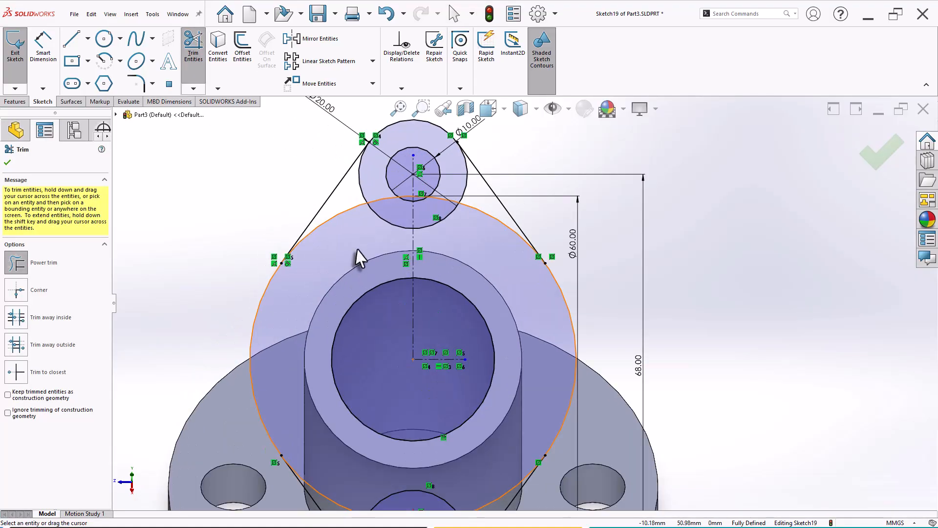
{"action": "left_click_drag", "start_coordinate": [346, 211], "coordinate": [383, 232]}
{"action": "scroll", "coordinate": [391, 210], "scroll_direction": "down", "scroll_amount": 3}
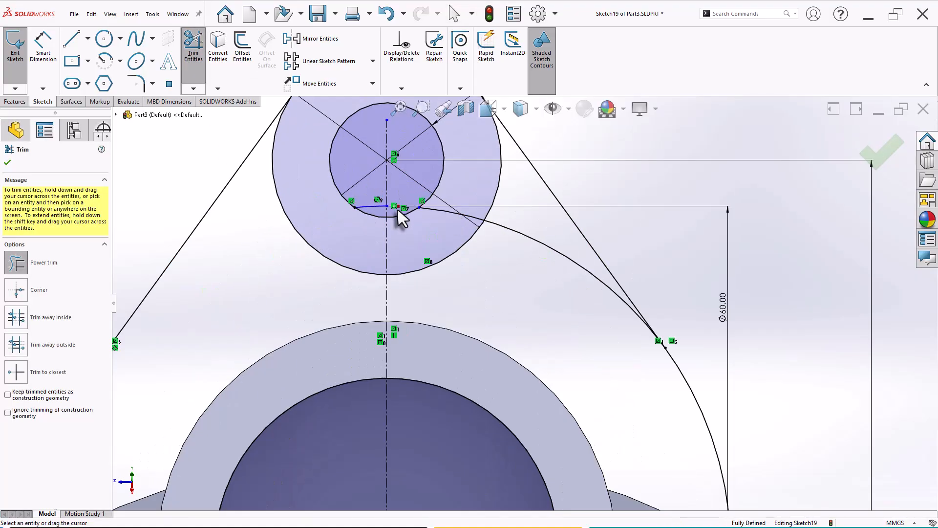
{"action": "scroll", "coordinate": [369, 206], "scroll_direction": "up", "scroll_amount": 5}
{"action": "mouse_move", "coordinate": [578, 342]}
{"action": "middle_mouse_down"}
{"action": "mouse_move", "coordinate": [446, 398]}
{"action": "mouse_move", "coordinate": [459, 308]}
{"action": "middle_mouse_up"}
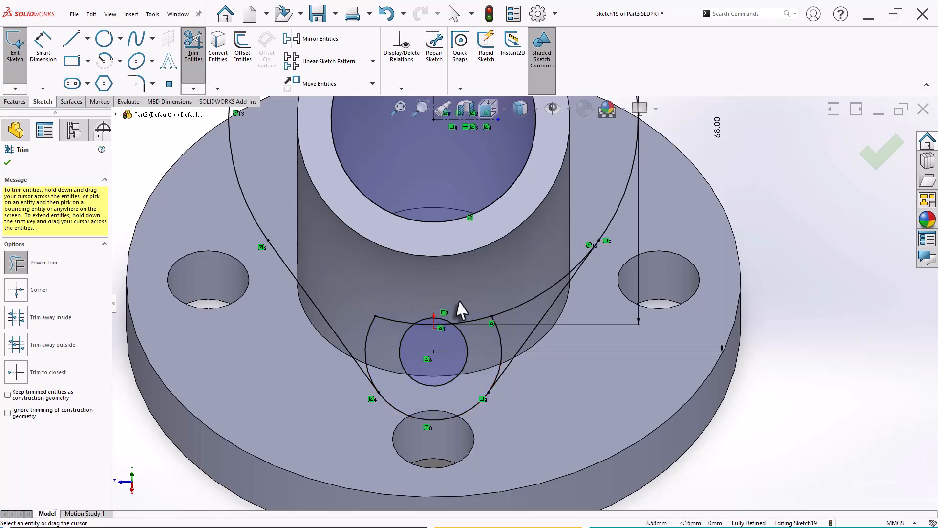
Trim the lower arc of the 60 mm circle and the inner arcs of both 20 mm circles, leaving one closed oval outline
{"action": "left_click_drag", "start_coordinate": [508, 294], "coordinate": [514, 317]}
{"action": "scroll", "coordinate": [424, 338], "scroll_direction": "down", "scroll_amount": 5}
{"action": "left_click_drag", "start_coordinate": [442, 293], "coordinate": [442, 329]}
{"action": "scroll", "coordinate": [496, 326], "scroll_direction": "up", "scroll_amount": 10}
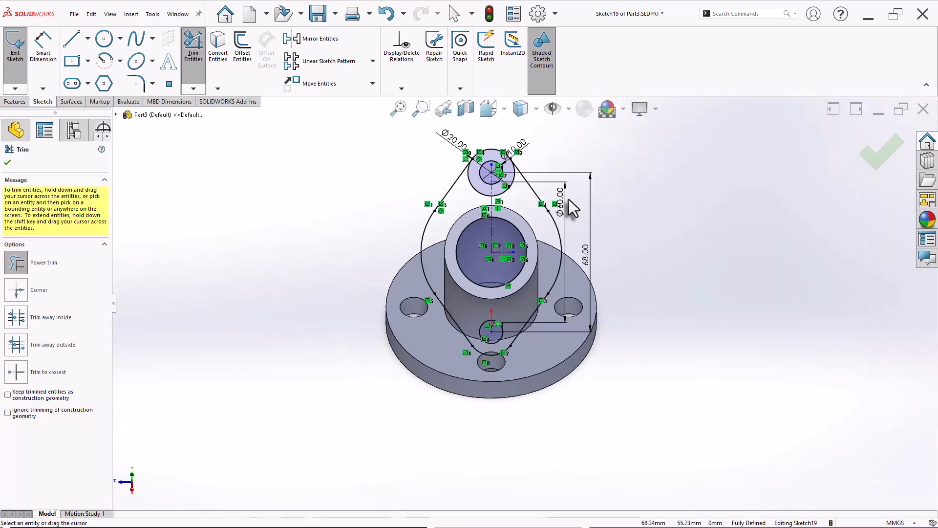
{"action": "scroll", "coordinate": [533, 172], "scroll_direction": "down", "scroll_amount": 4}
{"action": "left_click_drag", "start_coordinate": [493, 226], "coordinate": [479, 207]}
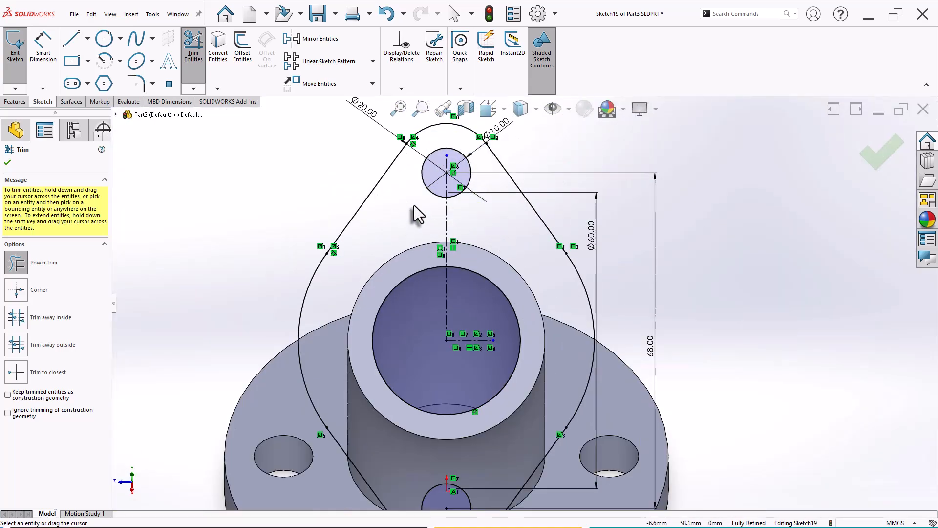
Extrude the oval outline with its two bolt holes and central bore into a flange on the pipe's upper end
{"action": "mouse_move", "coordinate": [506, 249]}
{"action": "middle_mouse_down"}
{"action": "mouse_move", "coordinate": [617, 314]}
{"action": "mouse_move", "coordinate": [664, 287]}
{"action": "mouse_move", "coordinate": [655, 295]}
{"action": "middle_mouse_up"}
{"action": "left_click", "coordinate": [14, 101]}
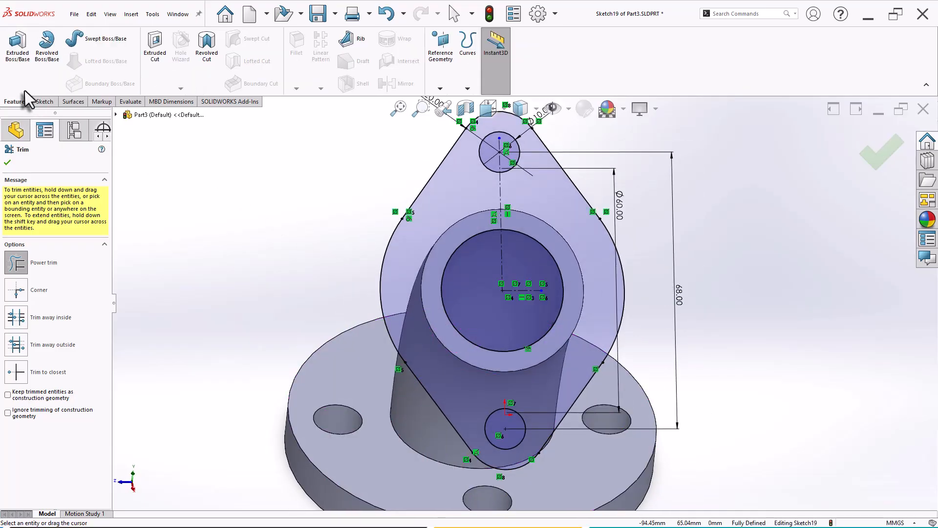
{"action": "left_click", "coordinate": [22, 69]}
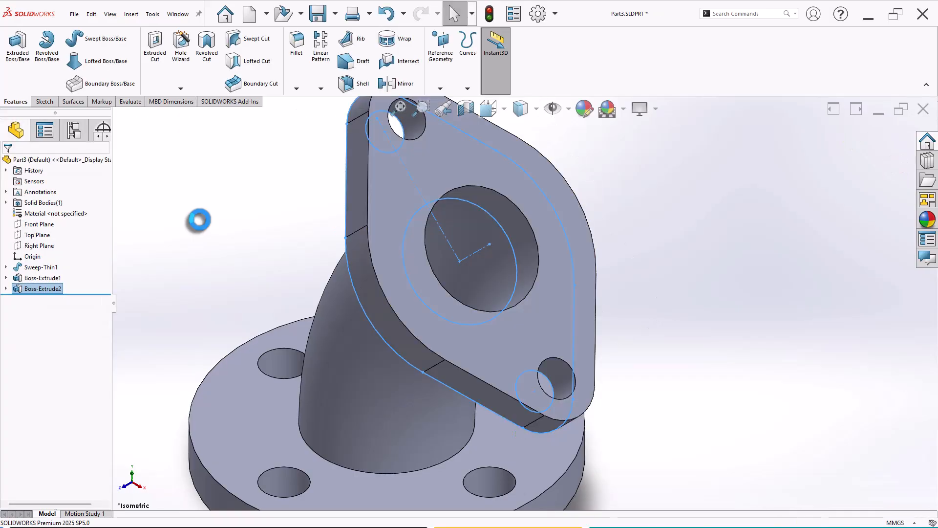
{"action": "left_click", "coordinate": [200, 221]}
Save the finished flanged pipe part
{"action": "key", "text": "f"}
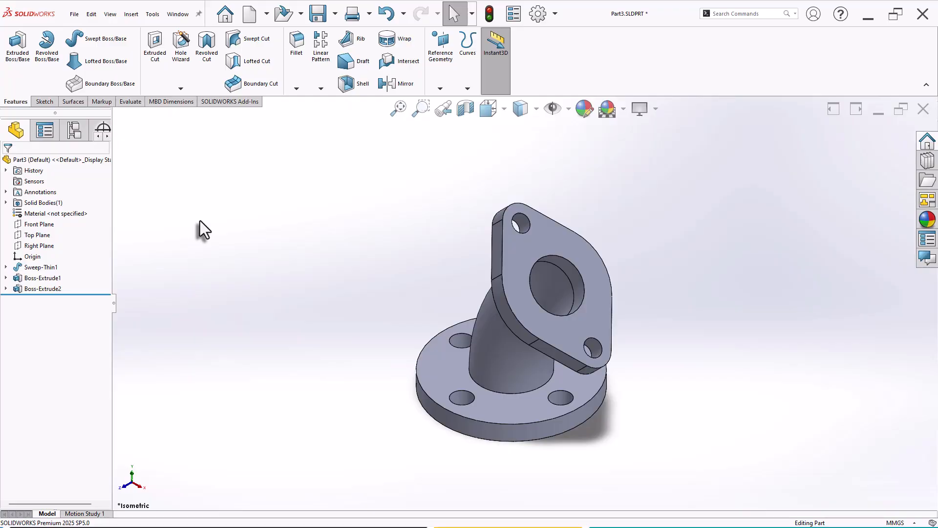
{"action": "key", "text": "ctrl+s"}
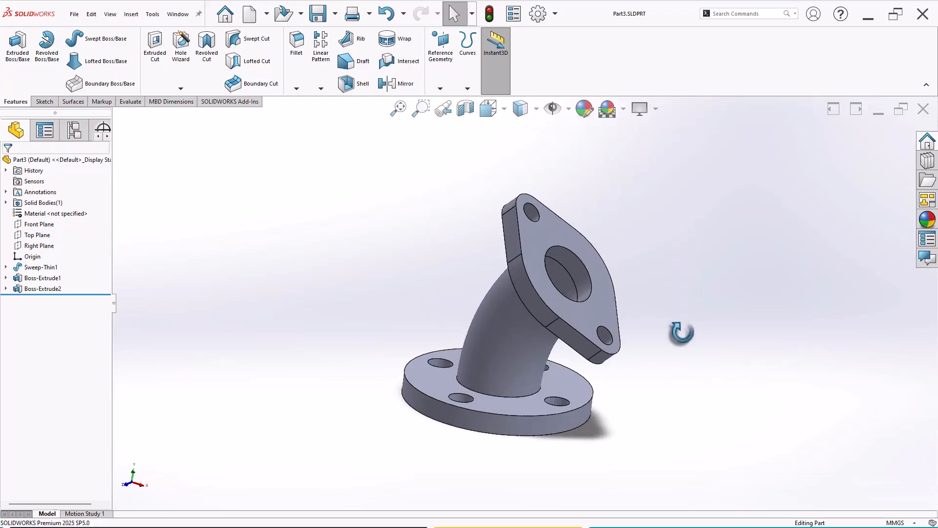
{"action": "scroll", "coordinate": [708, 344], "scroll_direction": "down", "scroll_amount": 2}
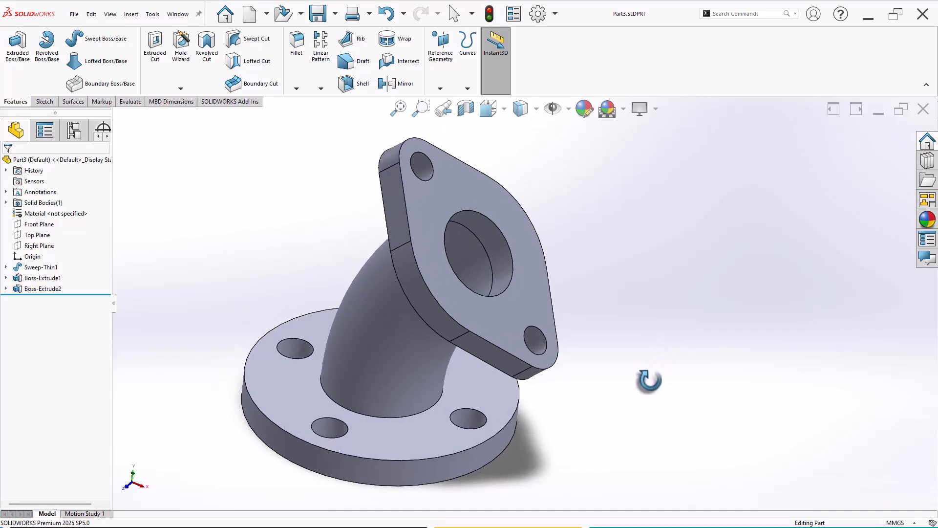